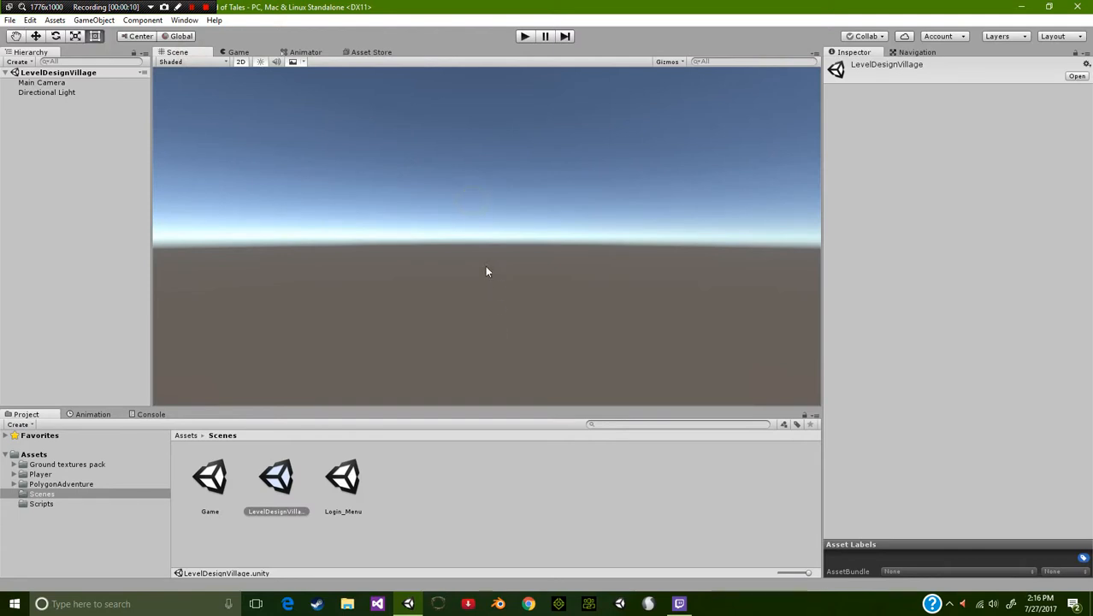
# Add a Terrain object to the LevelDesignVillage scene and switch the scene view from 2D to 3D
pyautogui.rightClick(15, 176)
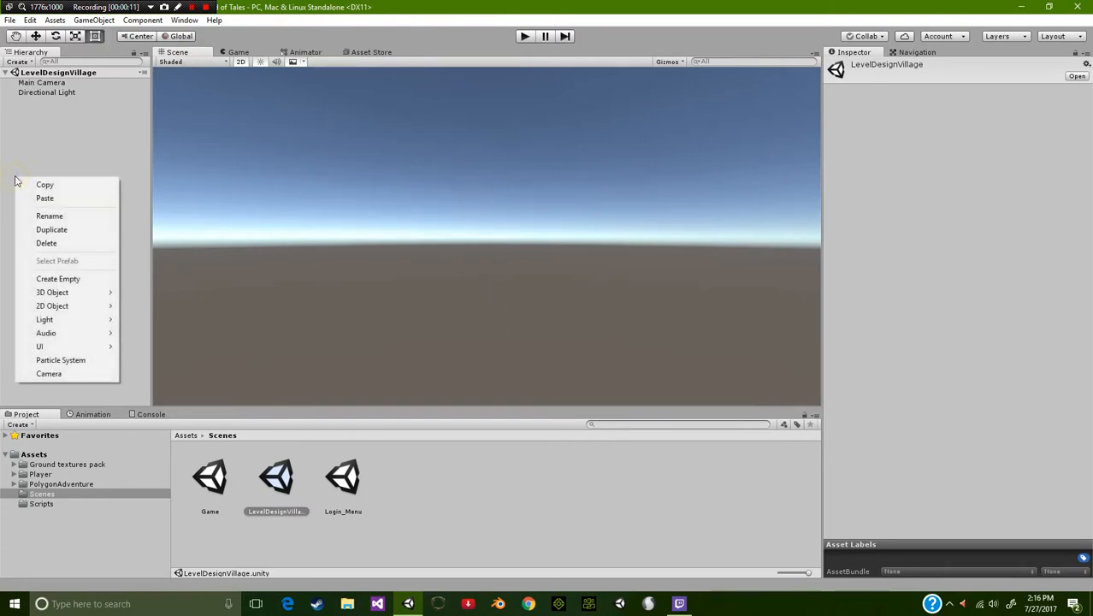
pyautogui.moveTo(64, 321)
pyautogui.moveTo(61, 297)
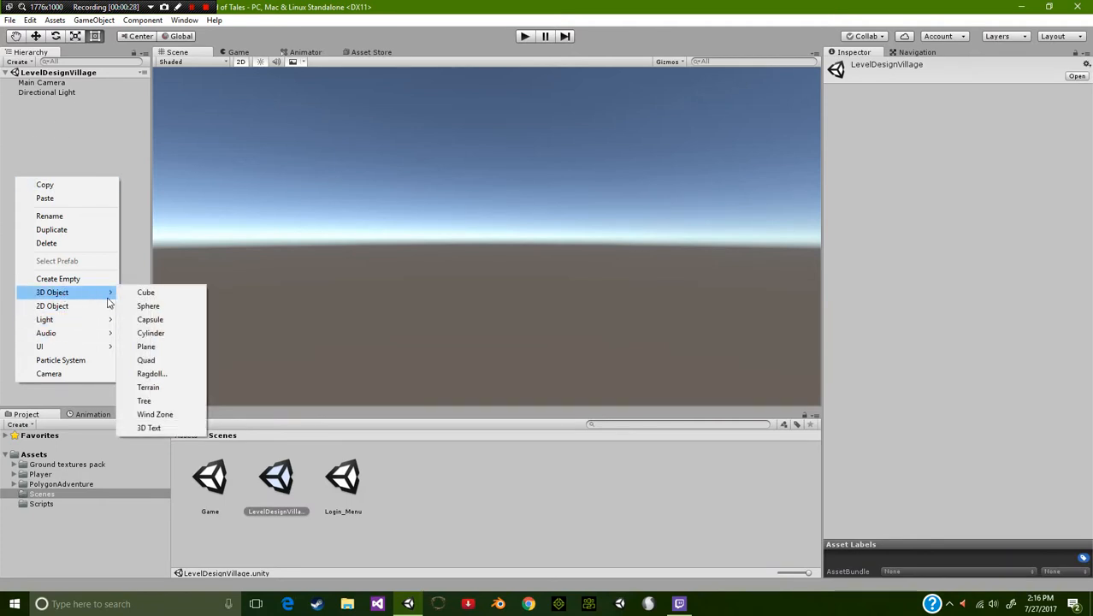
pyautogui.click(156, 386)
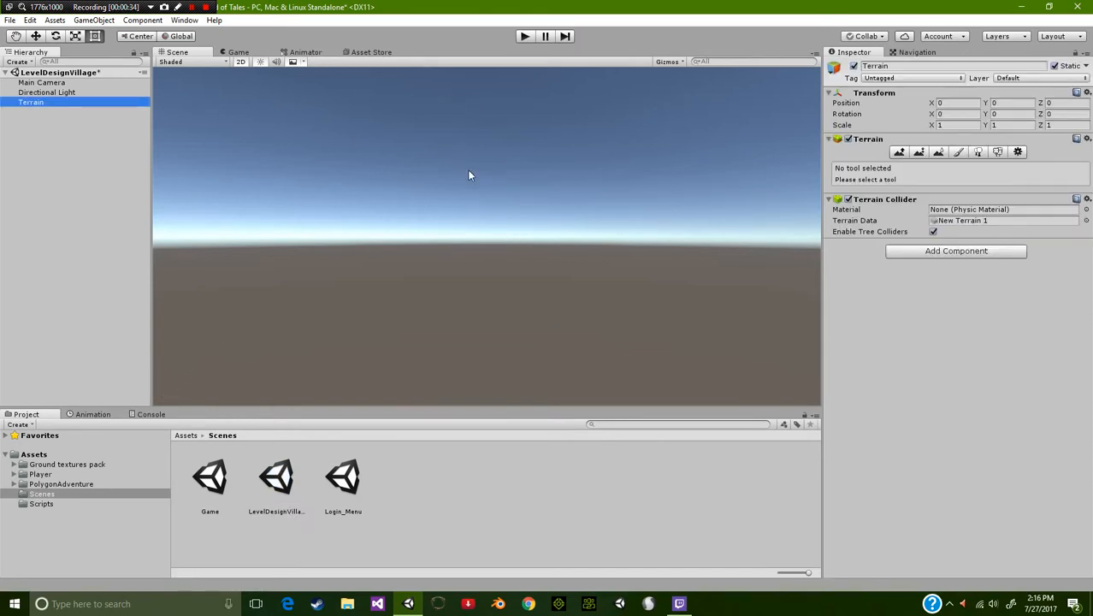
pyautogui.scroll(-5, 482, 191)
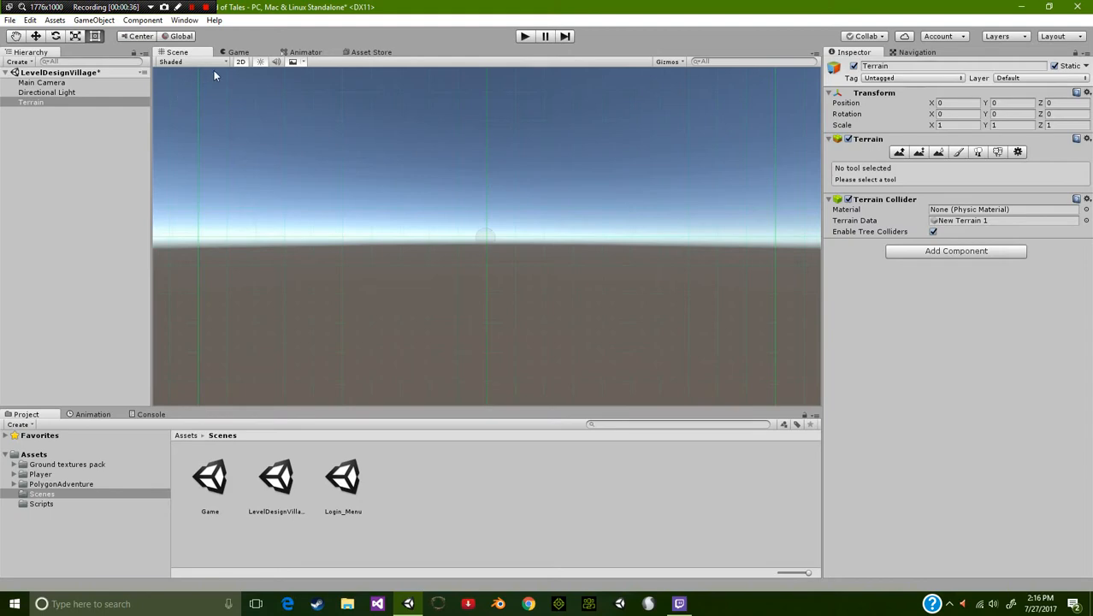
pyautogui.click(241, 62)
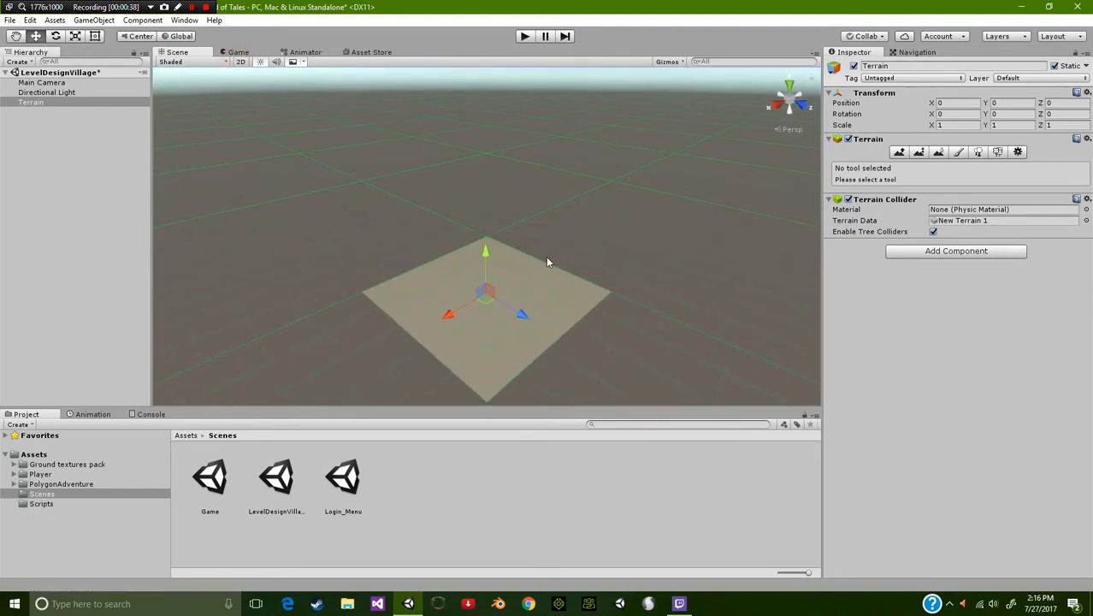
pyautogui.moveTo(533, 259); pyautogui.dragTo(613, 224, button='middle')
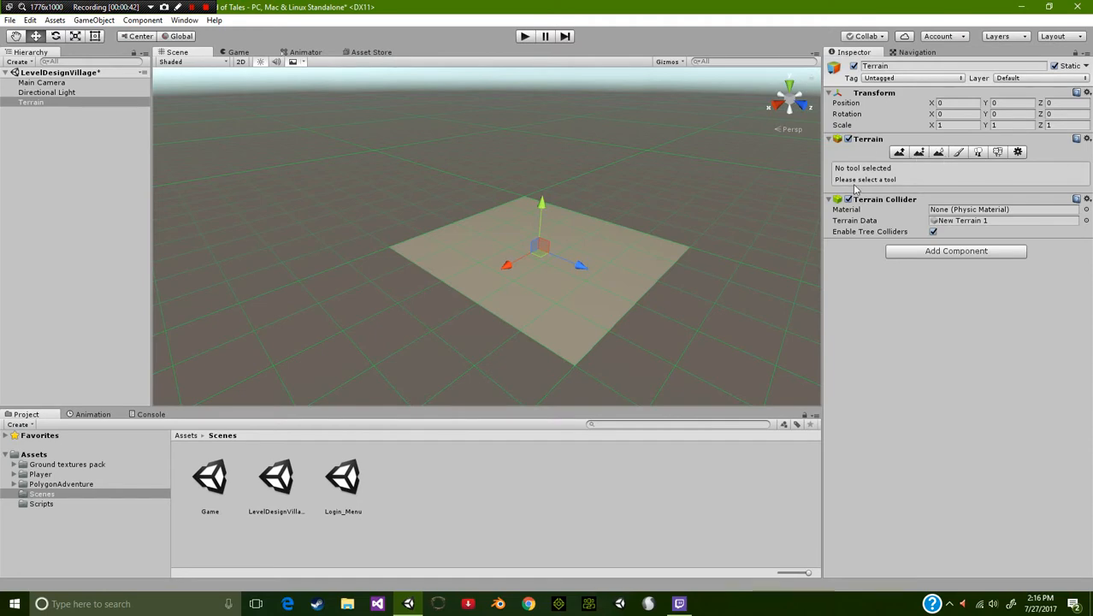
# Open the terrain's settings and review the base terrain, tree and detail, wind and resolution options
pyautogui.click(997, 151)
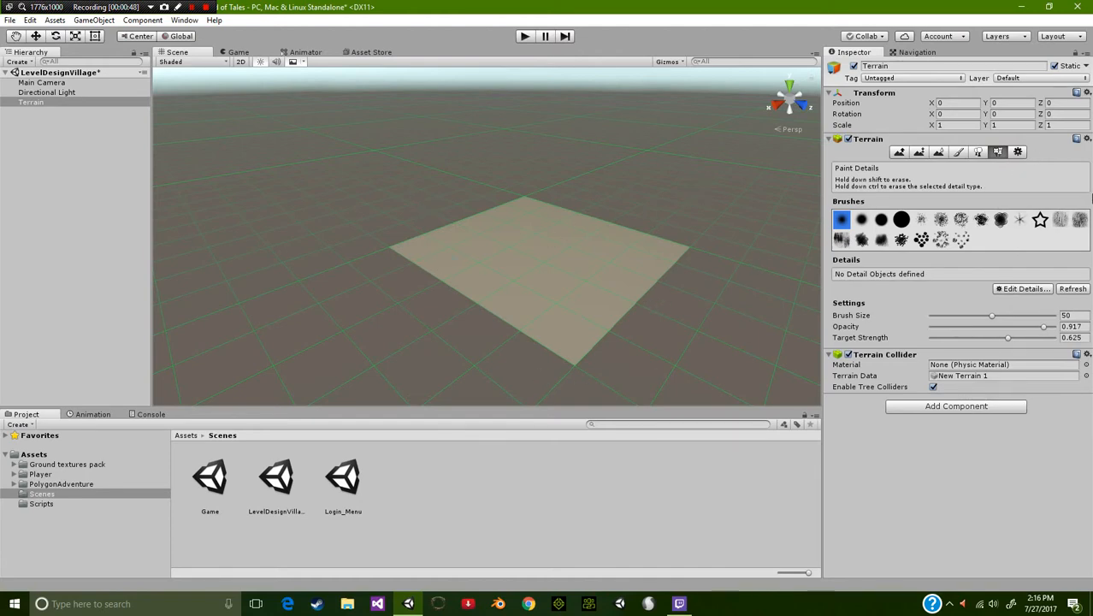
pyautogui.click(1017, 154)
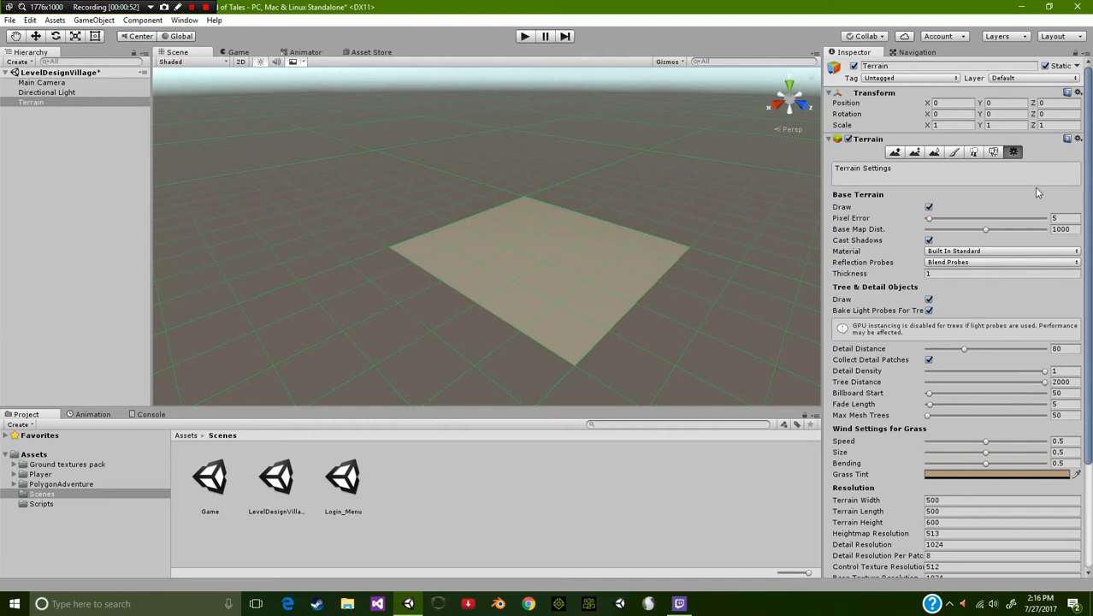
pyautogui.click(1013, 151)
pyautogui.scroll(-4, 989, 264)
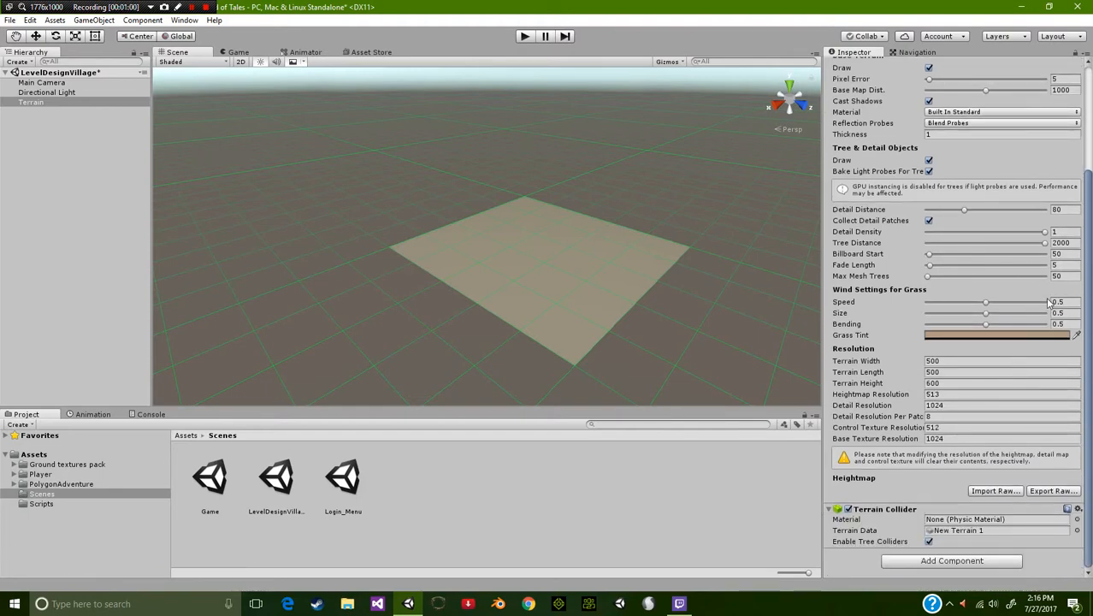
pyautogui.scroll(4, 1044, 297)
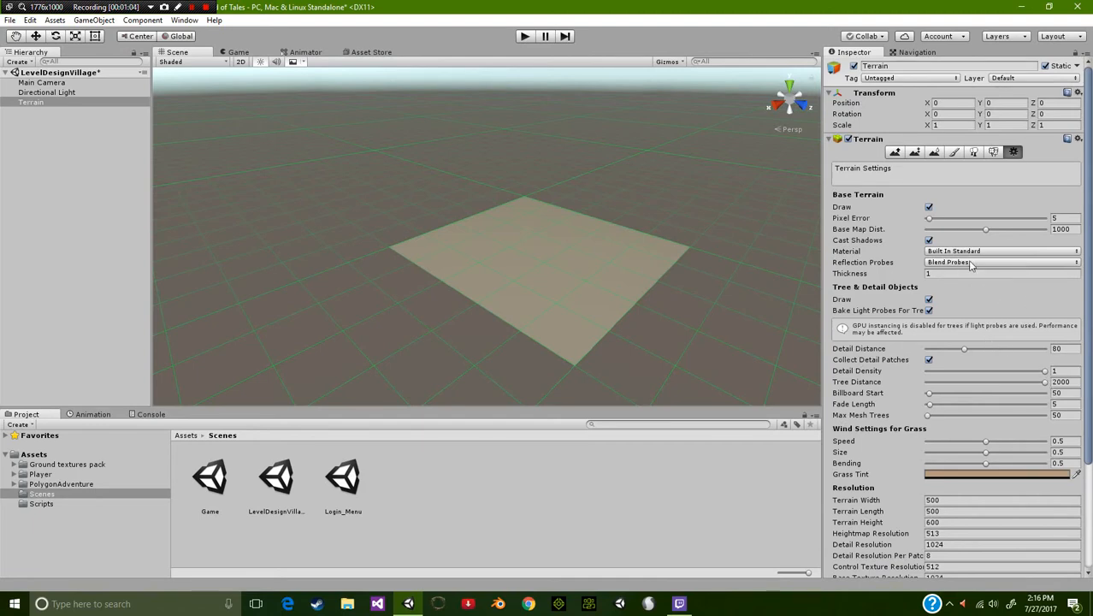
pyautogui.scroll(-2, 967, 260)
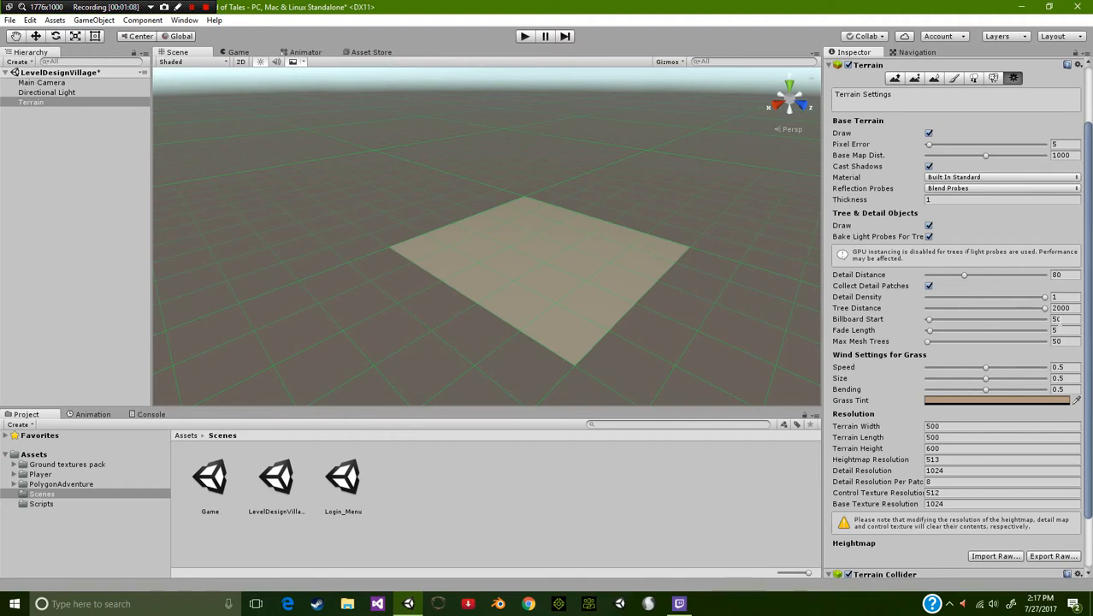
pyautogui.scroll(2, 1044, 277)
pyautogui.scroll(-3, 1044, 277)
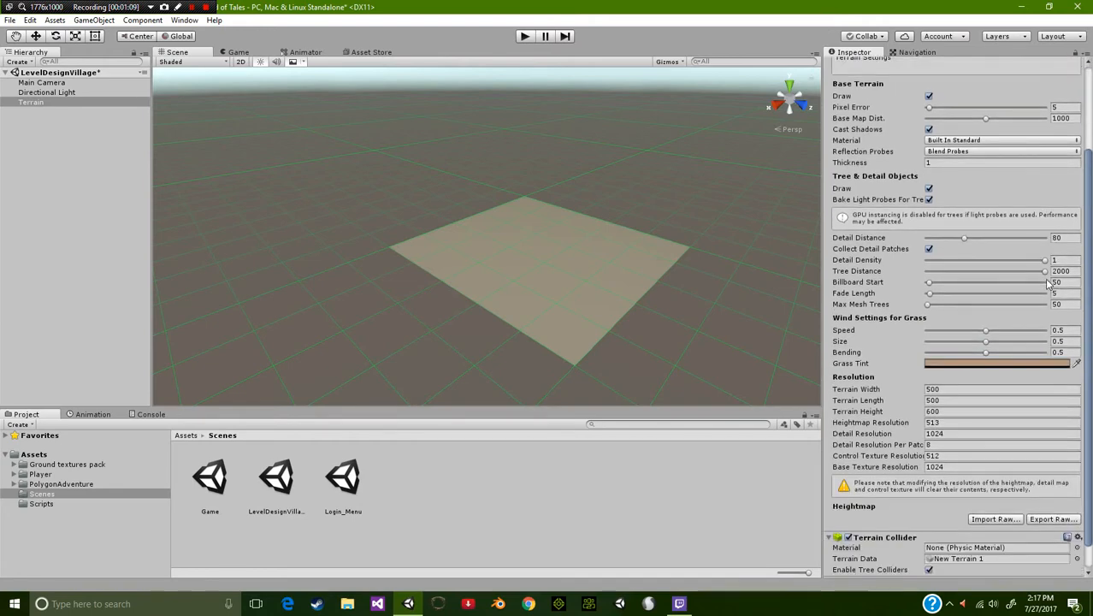
pyautogui.scroll(-1, 1046, 286)
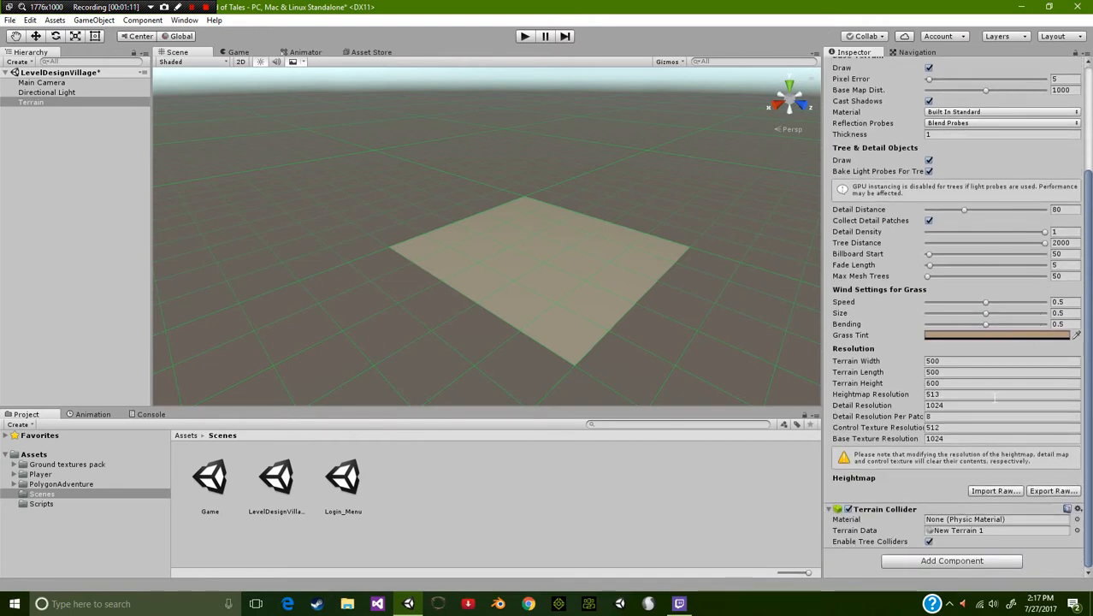
# Set the terrain's width to 100, its length to 100 and its height to 300
pyautogui.click(961, 368)
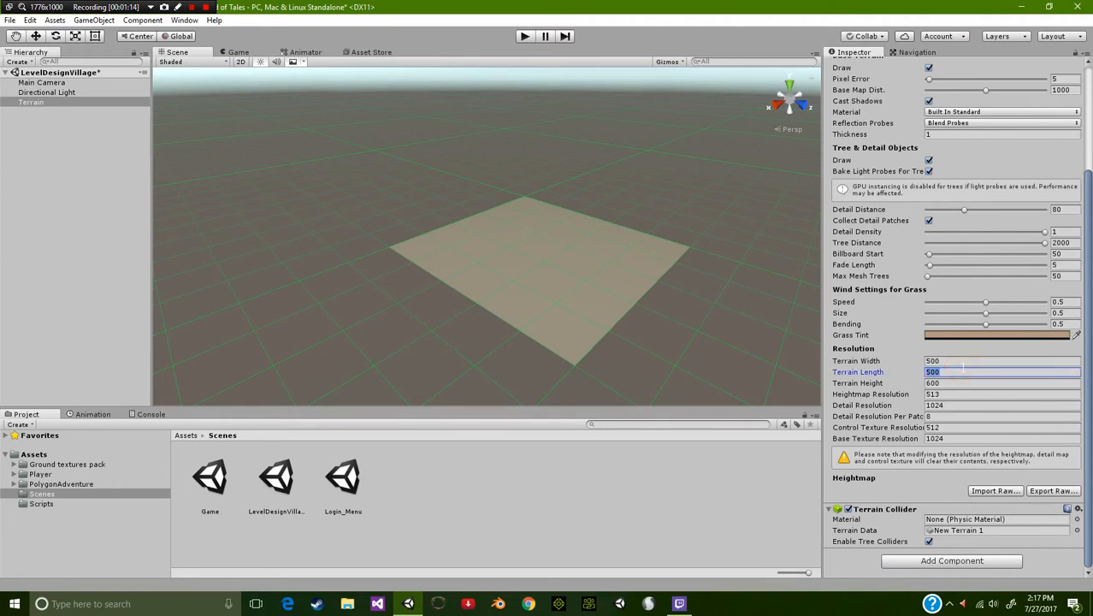
pyautogui.click(962, 368)
pyautogui.click(948, 361)
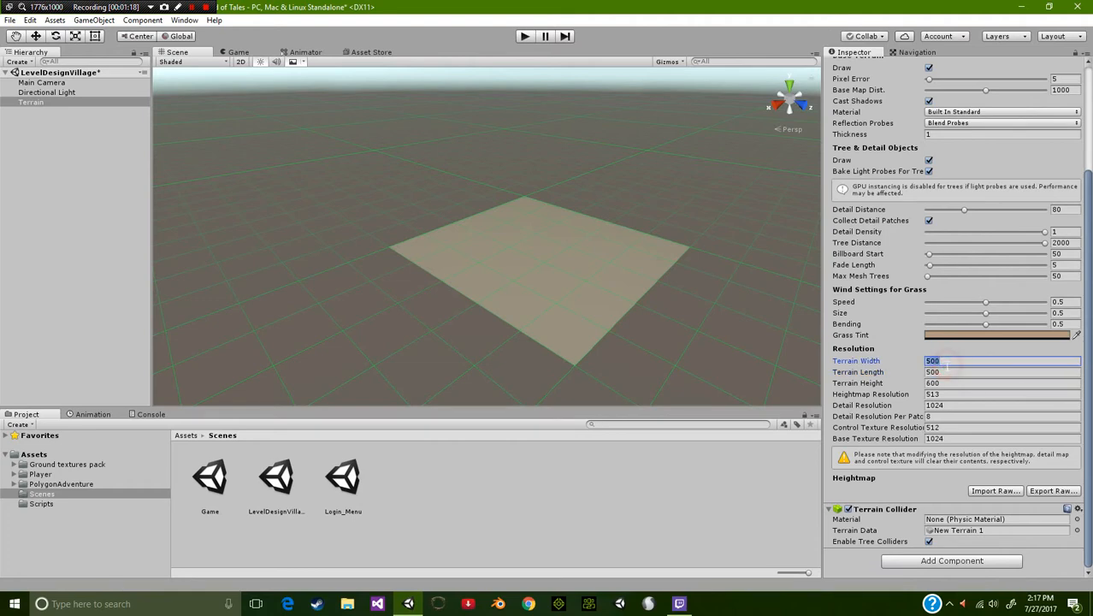
pyautogui.write('100')
pyautogui.press('Tab')
pyautogui.write('10')
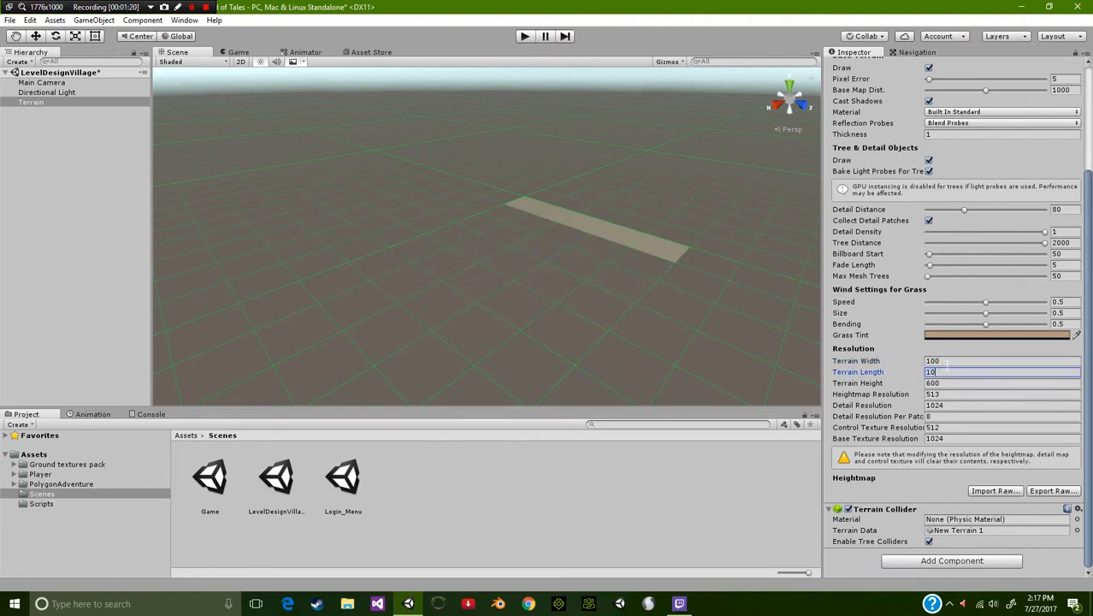
pyautogui.press('Tab')
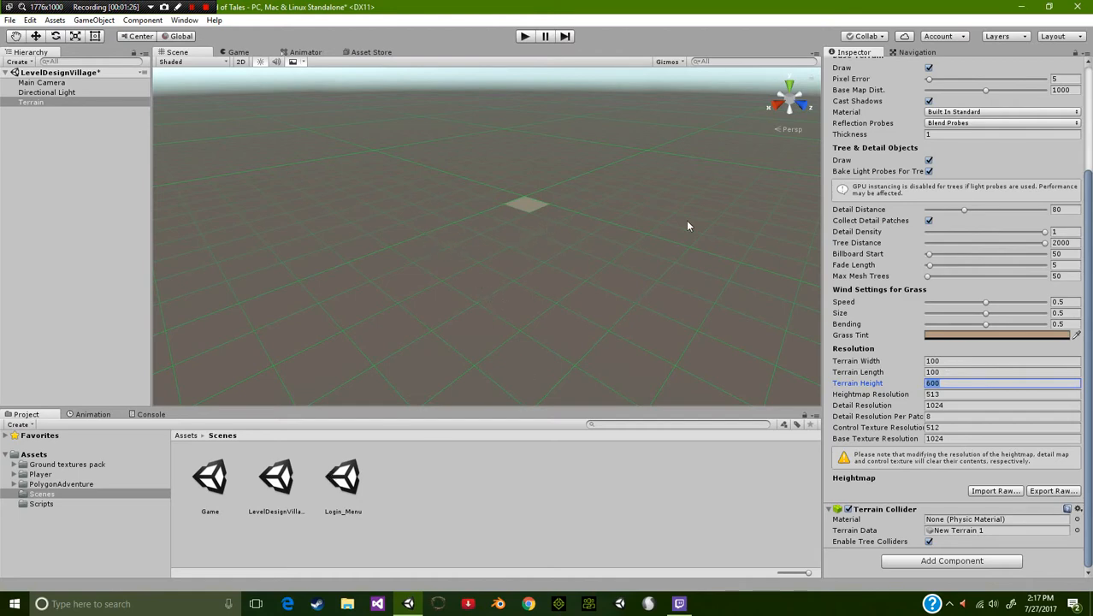
pyautogui.write('300')
pyautogui.press('Return')
# Examine the resized terrain in the scene view from close up and from farther away
pyautogui.moveTo(571, 248); pyautogui.dragTo(519, 369, button='middle')
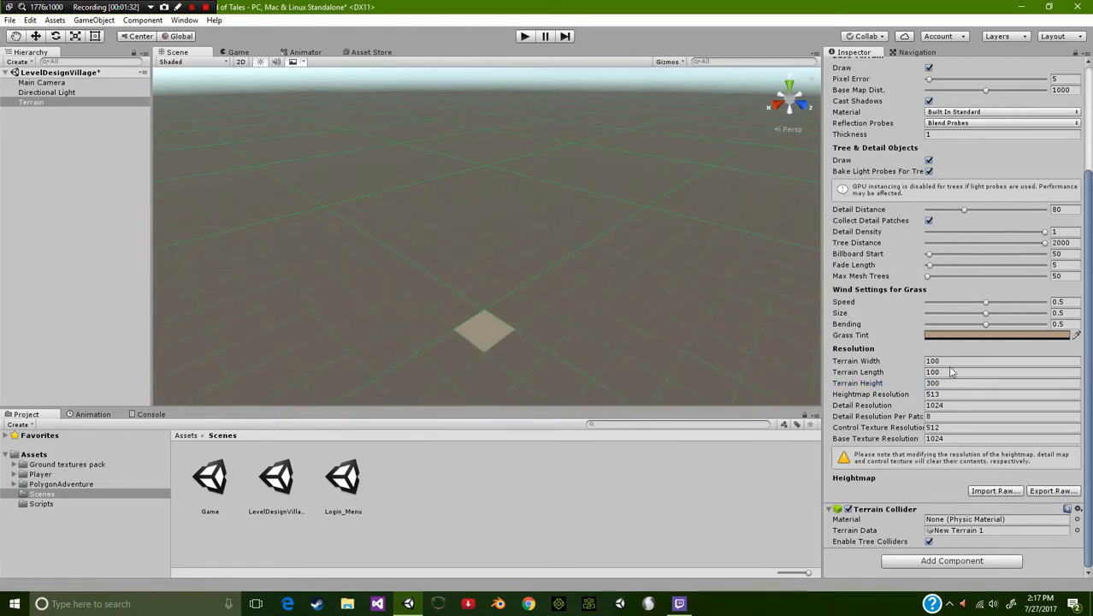
pyautogui.scroll(4, 487, 346)
pyautogui.moveTo(480, 306)
pyautogui.mouseDown(button='middle')
pyautogui.moveTo(478, 293)
pyautogui.moveTo(512, 264)
pyautogui.moveTo(470, 305)
pyautogui.mouseUp(button='middle')
pyautogui.scroll(3, 515, 263)
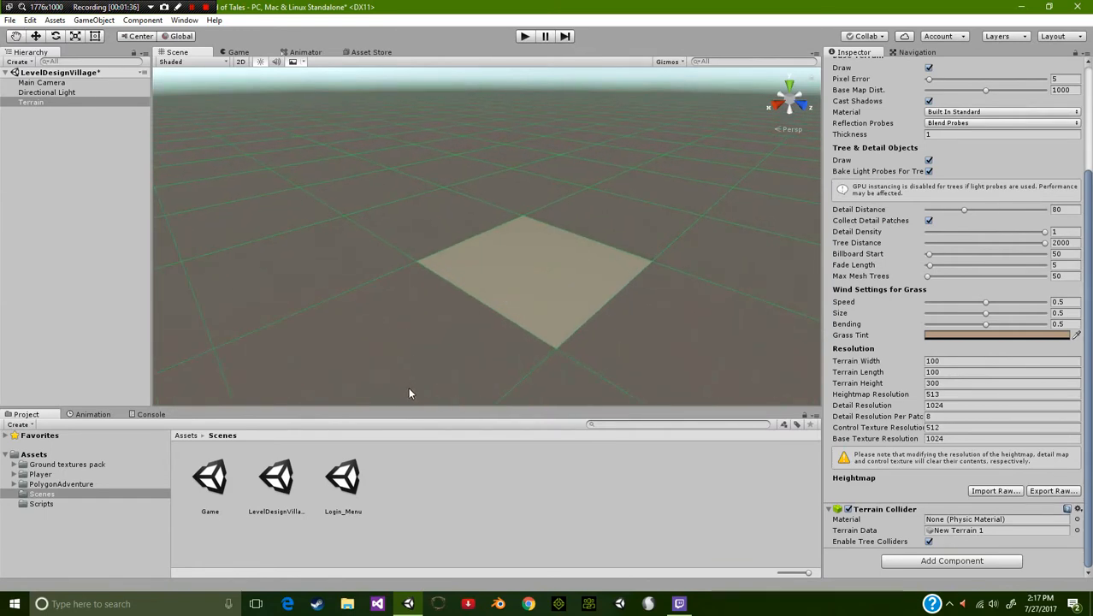
pyautogui.scroll(5, 564, 294)
pyautogui.moveTo(563, 298); pyautogui.dragTo(515, 284, button='middle')
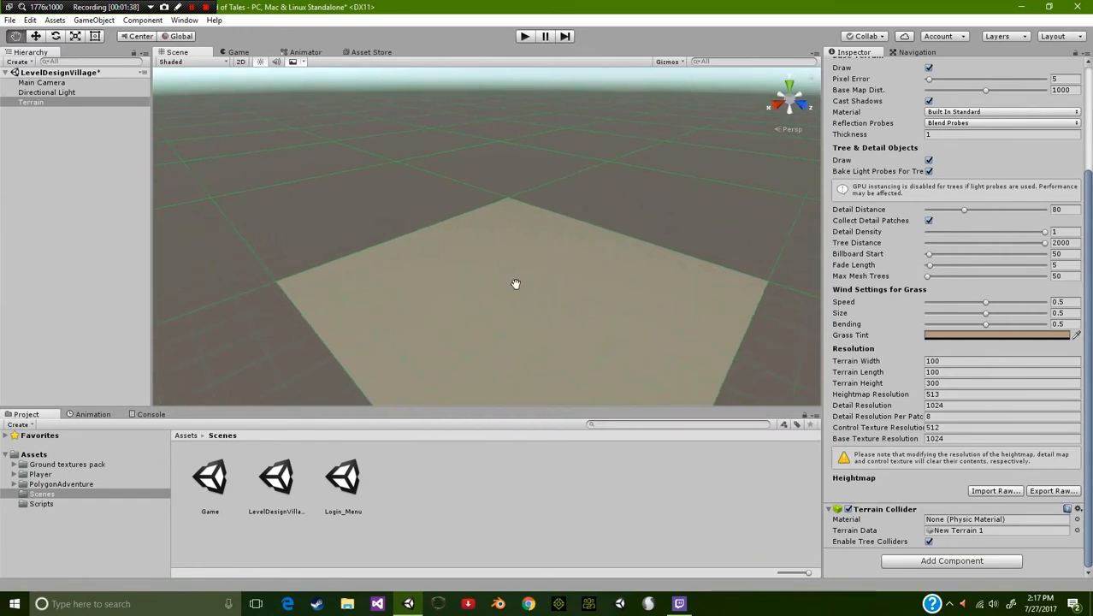
pyautogui.moveTo(310, 297); pyautogui.dragTo(322, 235, button='middle')
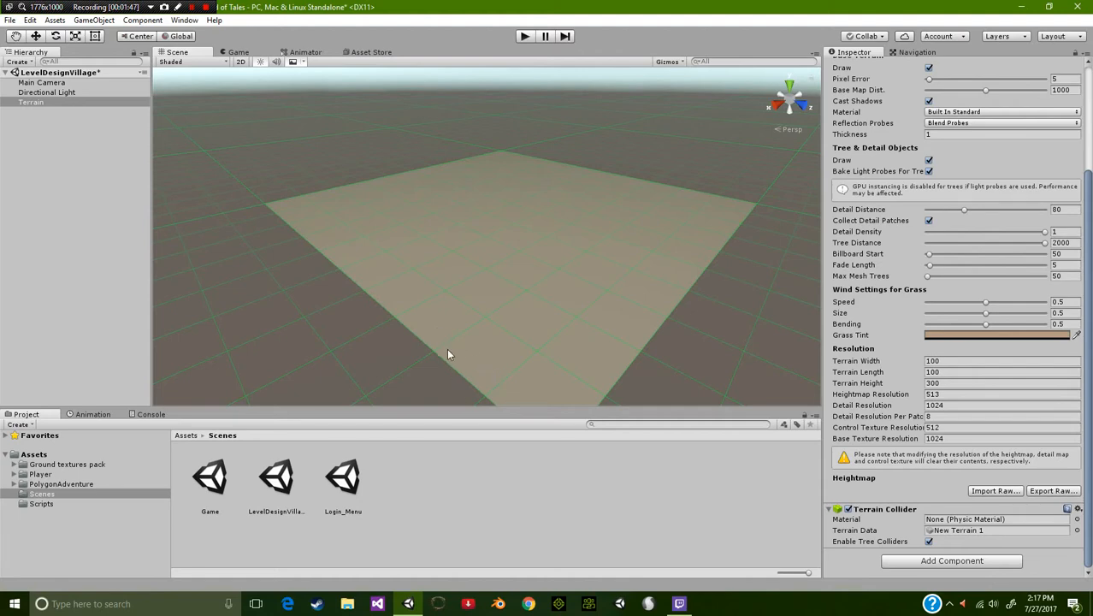
pyautogui.scroll(-5, 582, 293)
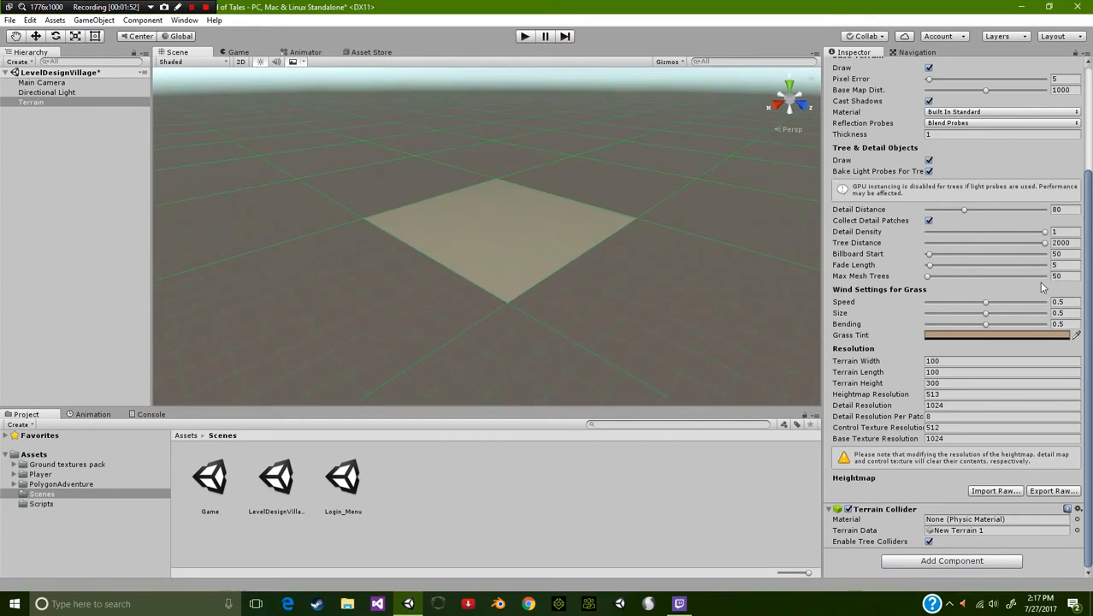
# Set the terrain's position to X -50 and Z -50, and frame it in the scene view
pyautogui.scroll(3, 1043, 306)
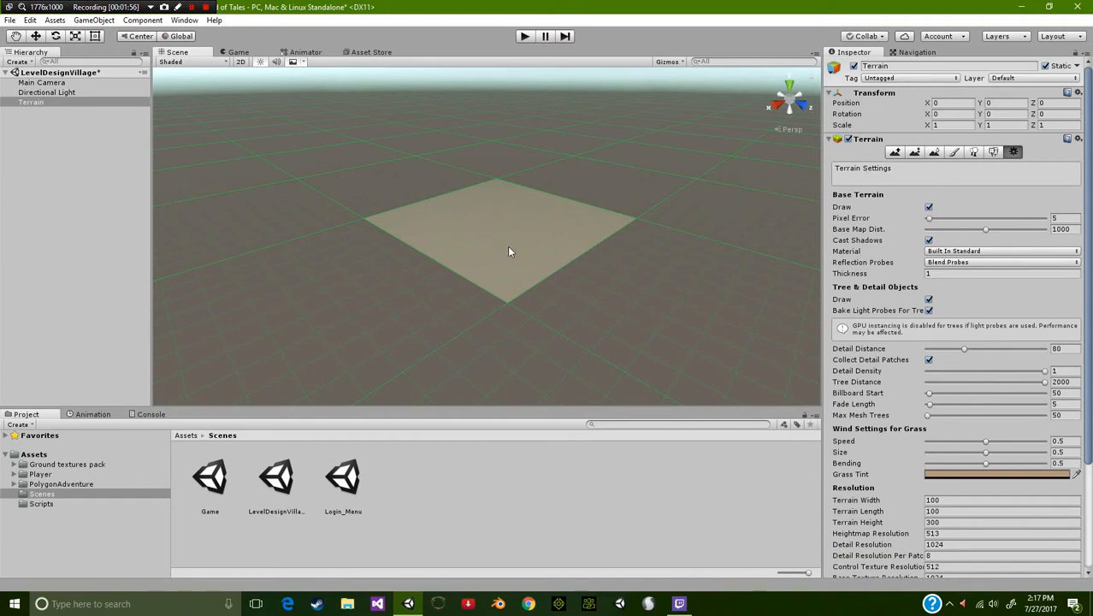
pyautogui.click(946, 102)
pyautogui.write('-50')
pyautogui.click(1054, 103)
pyautogui.write('-50')
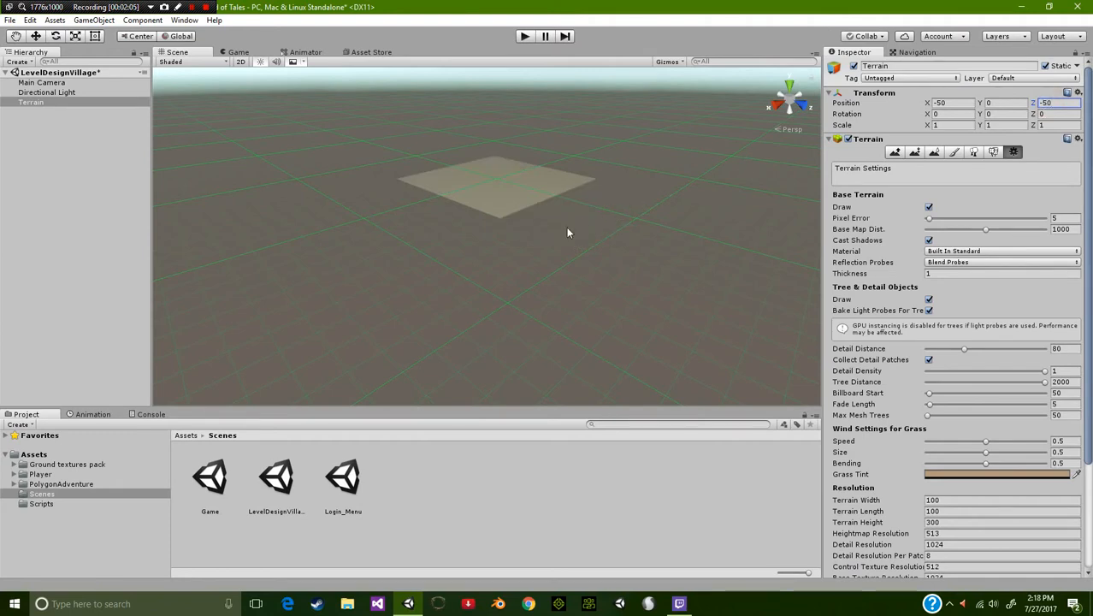
pyautogui.click(516, 189)
pyautogui.press('f')
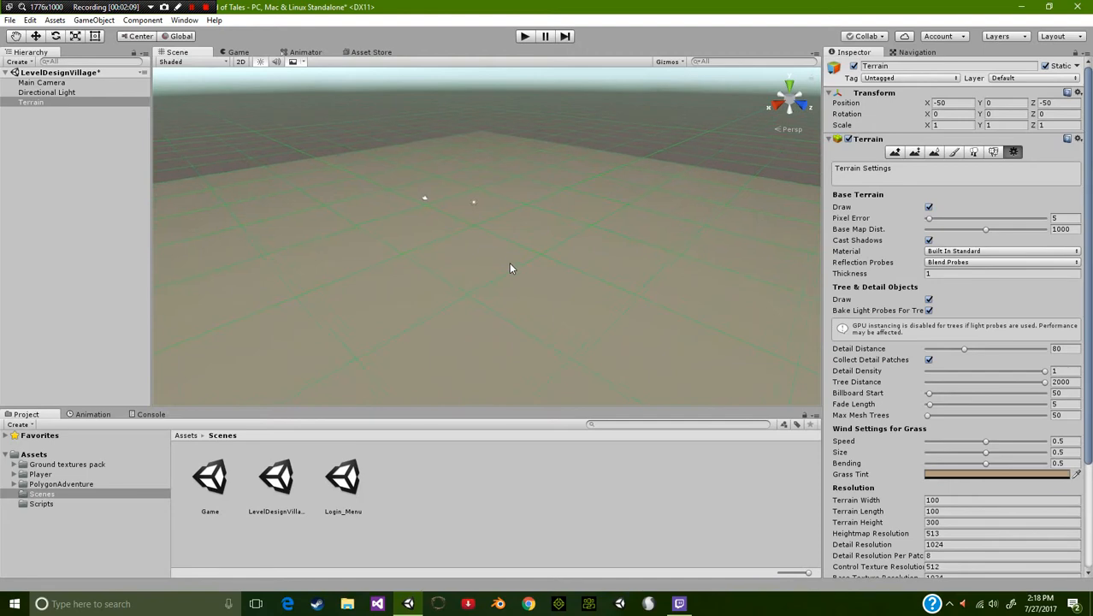
# Reselect the Terrain object and activate its Paint Texture tool
pyautogui.click(13, 129)
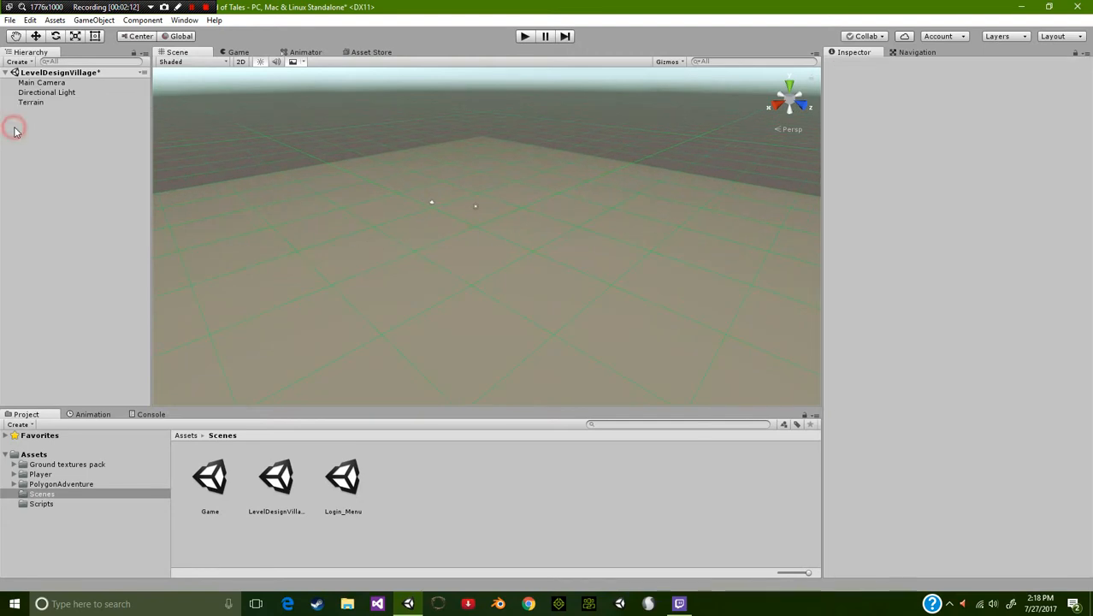
pyautogui.click(57, 102)
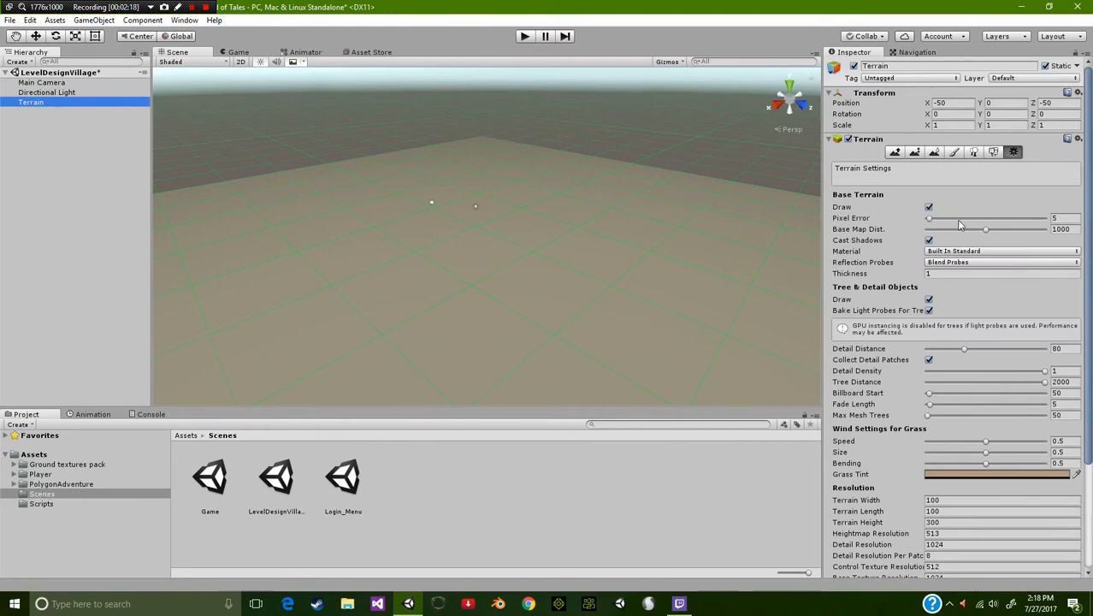
pyautogui.scroll(-2, 991, 294)
pyautogui.scroll(2, 956, 240)
pyautogui.click(949, 153)
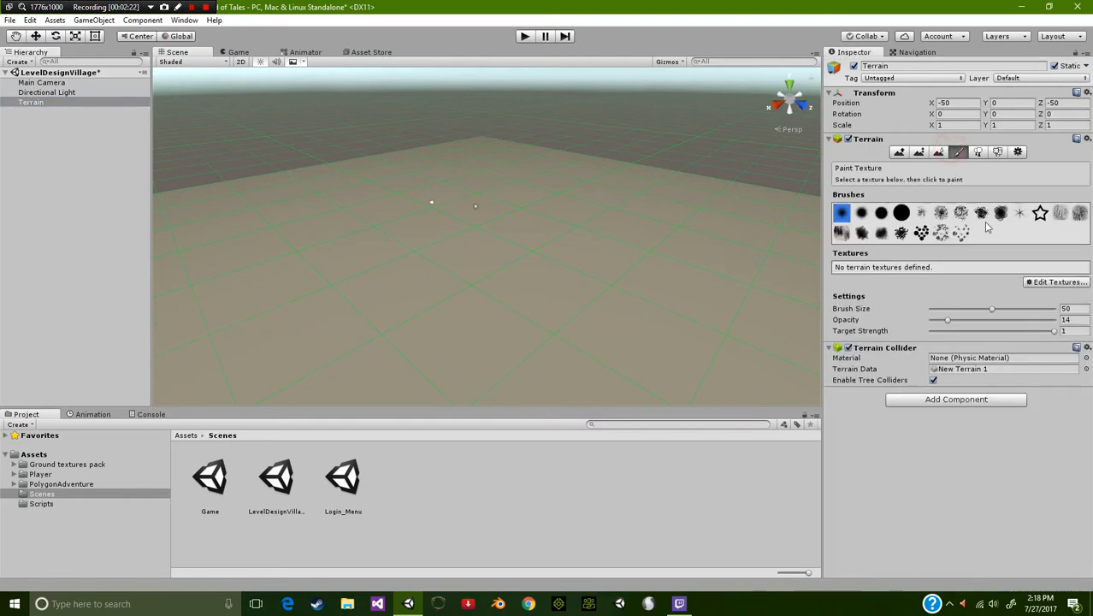
pyautogui.scroll(2, 461, 311)
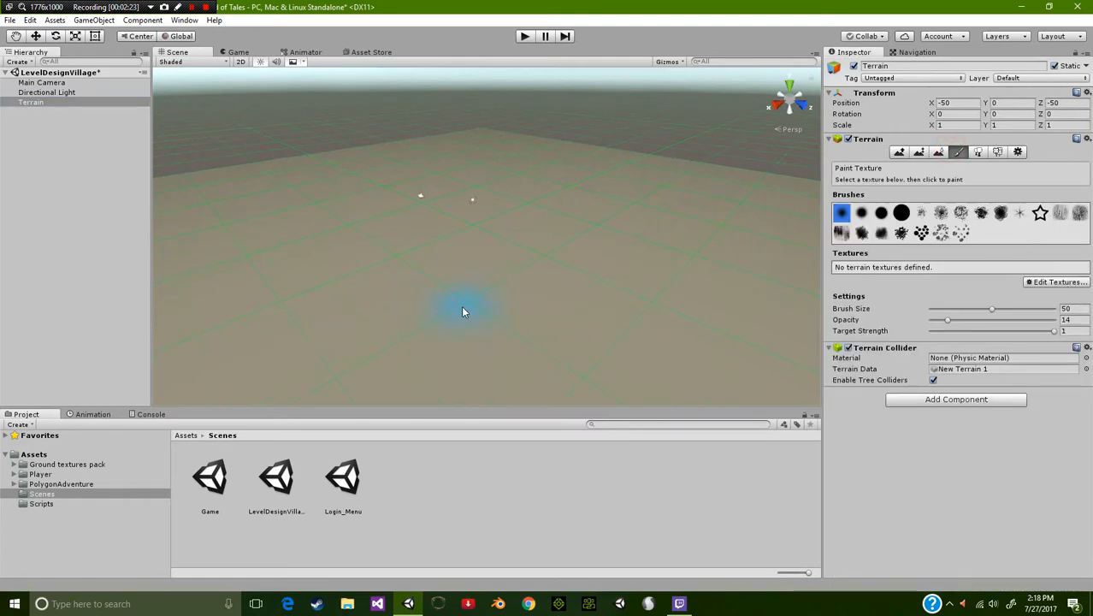
pyautogui.moveTo(490, 313); pyautogui.dragTo(543, 319, button='middle')
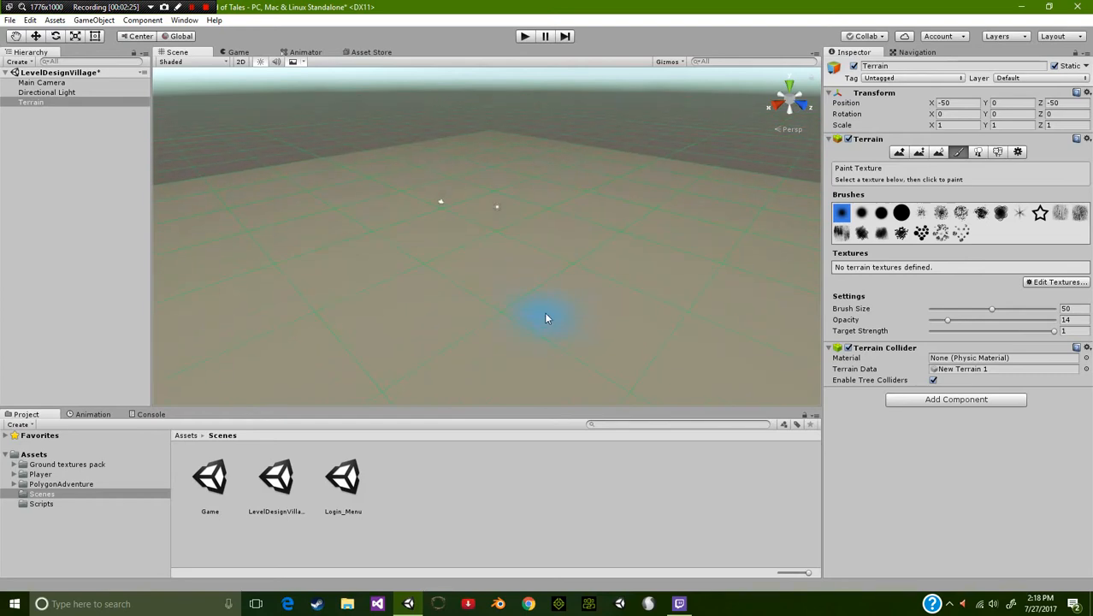
# Add a terrain texture that uses the Grass & rock diffuse from the Ground textures pack as its albedo
pyautogui.click(1060, 283)
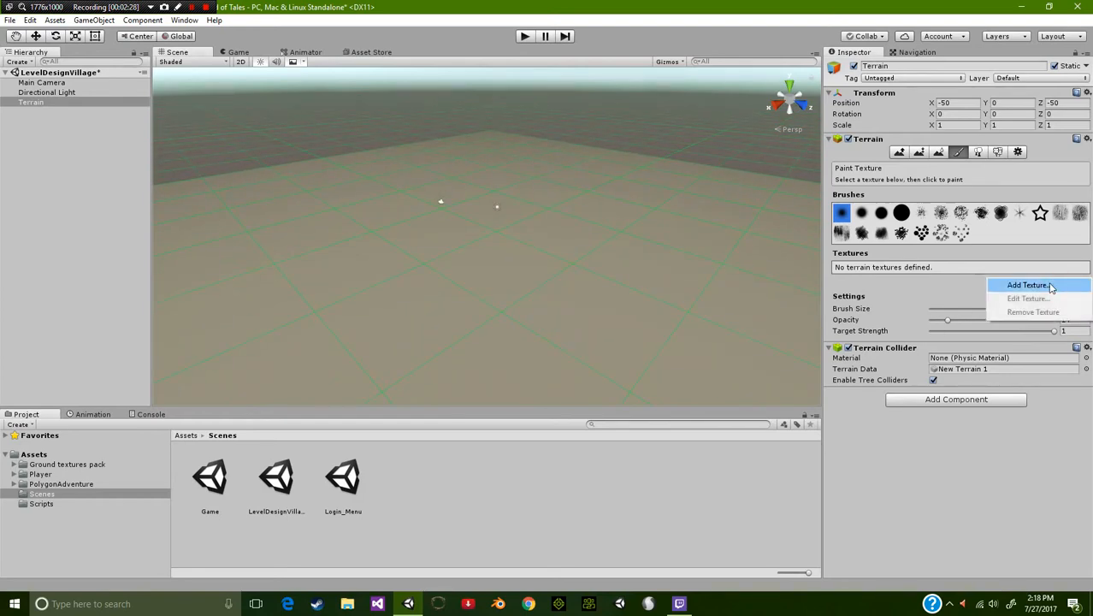
pyautogui.click(1026, 284)
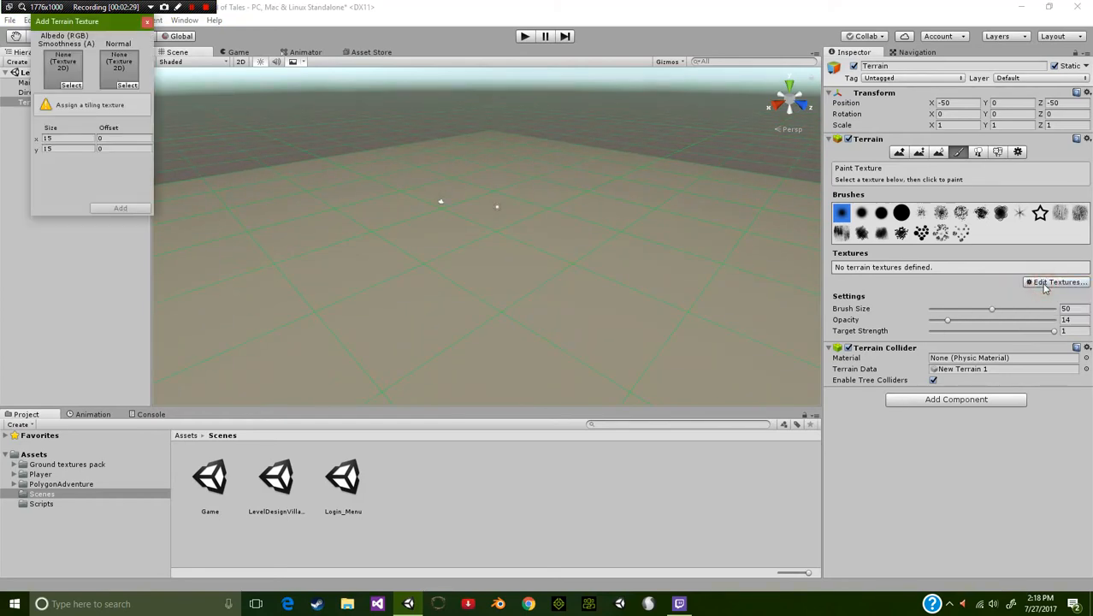
pyautogui.click(72, 86)
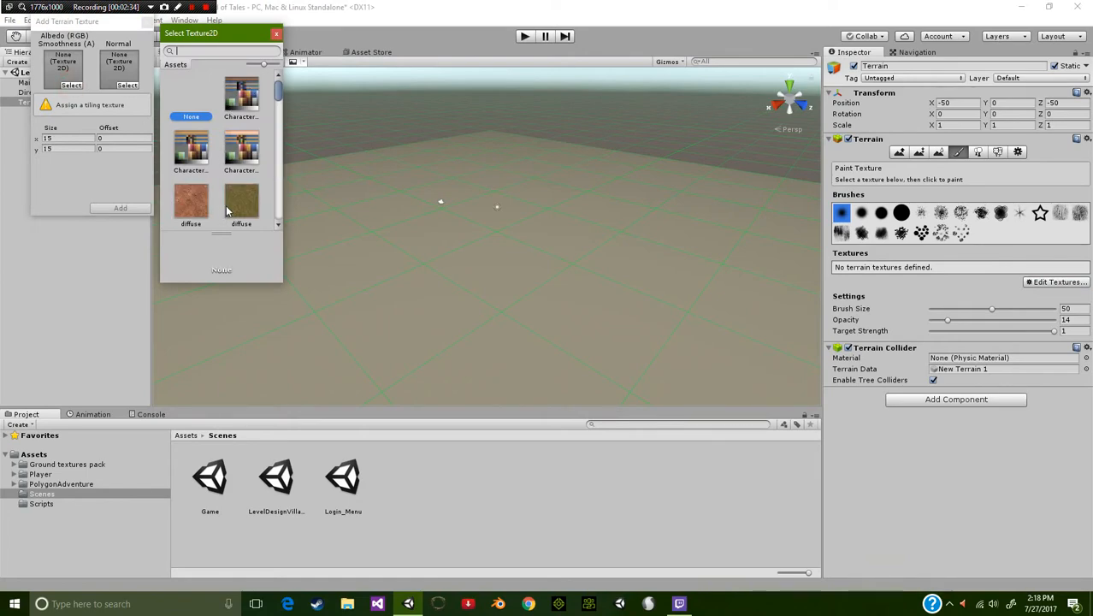
pyautogui.scroll(-2, 227, 211)
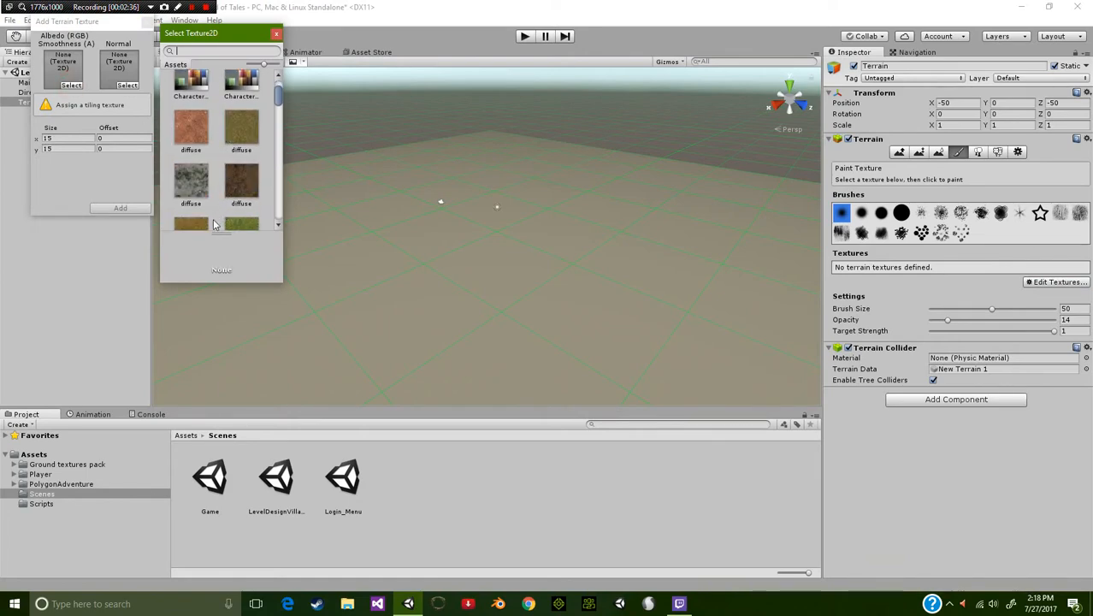
pyautogui.scroll(-2, 236, 217)
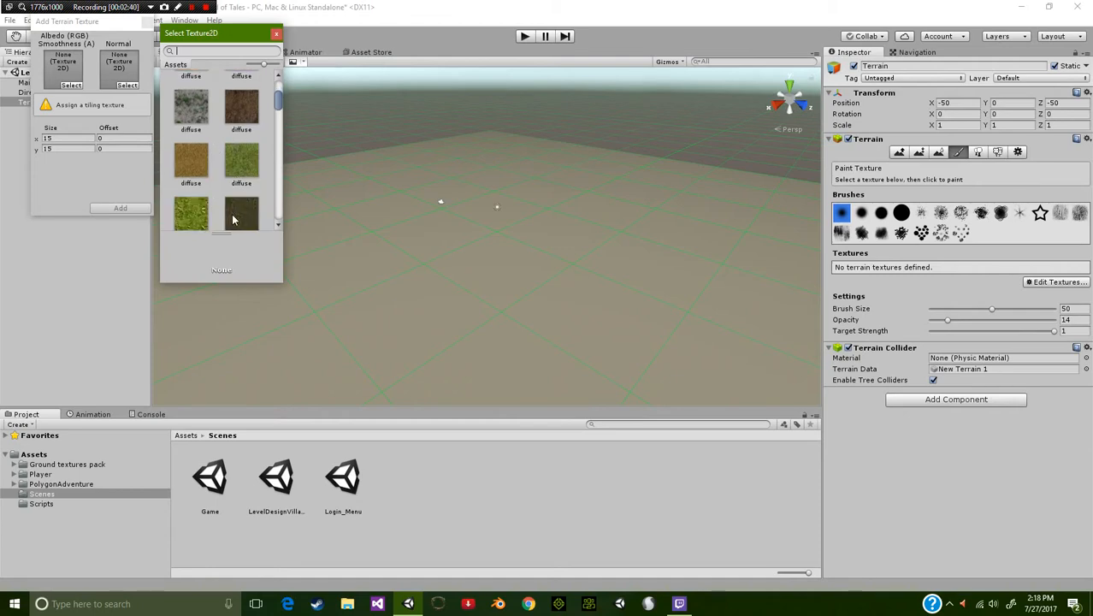
pyautogui.scroll(-3, 233, 220)
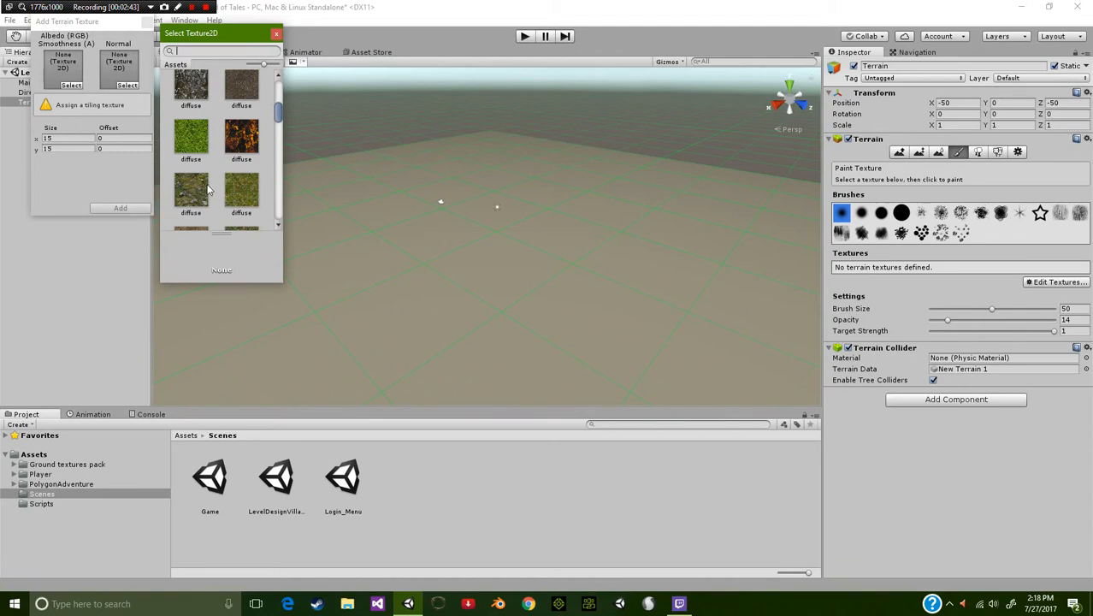
pyautogui.scroll(-1, 203, 186)
pyautogui.scroll(-2, 203, 185)
pyautogui.scroll(3, 201, 193)
pyautogui.scroll(-1, 198, 199)
pyautogui.scroll(1, 199, 198)
pyautogui.click(191, 158)
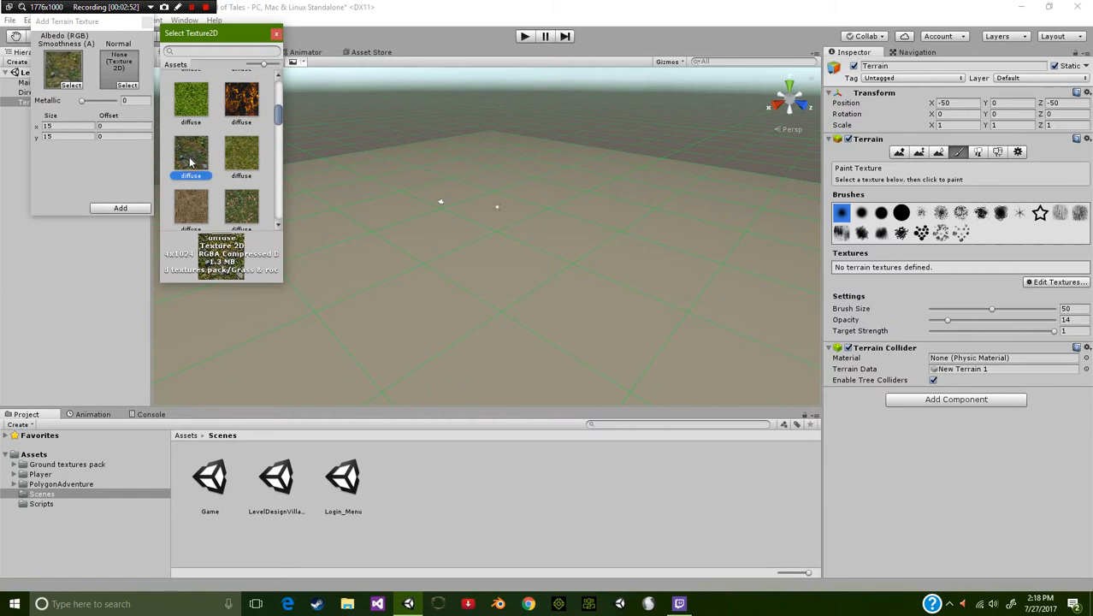
pyautogui.click(250, 165)
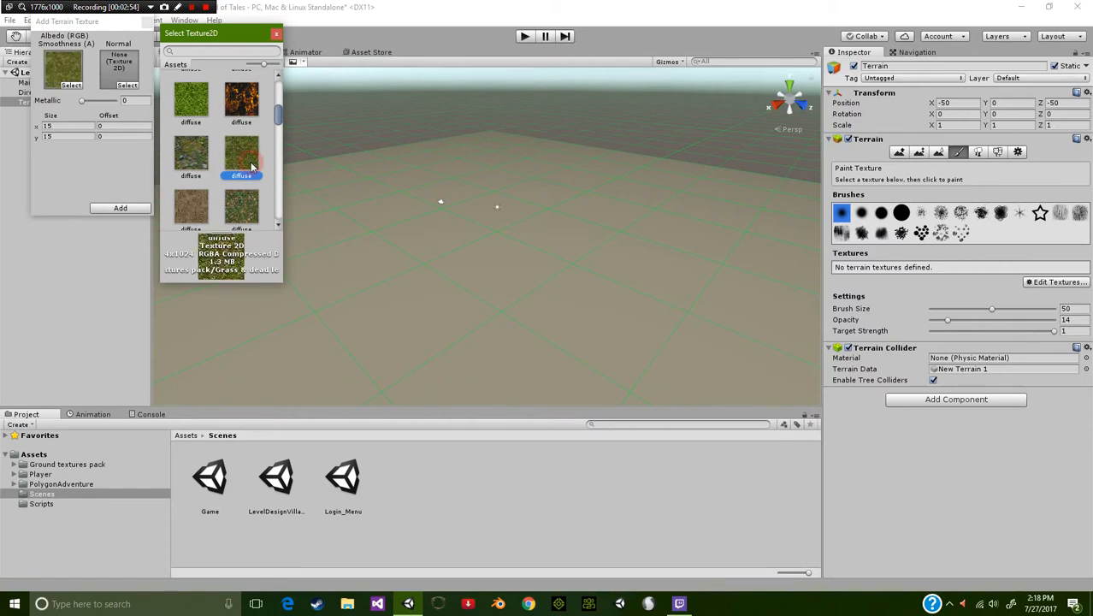
pyautogui.click(191, 156)
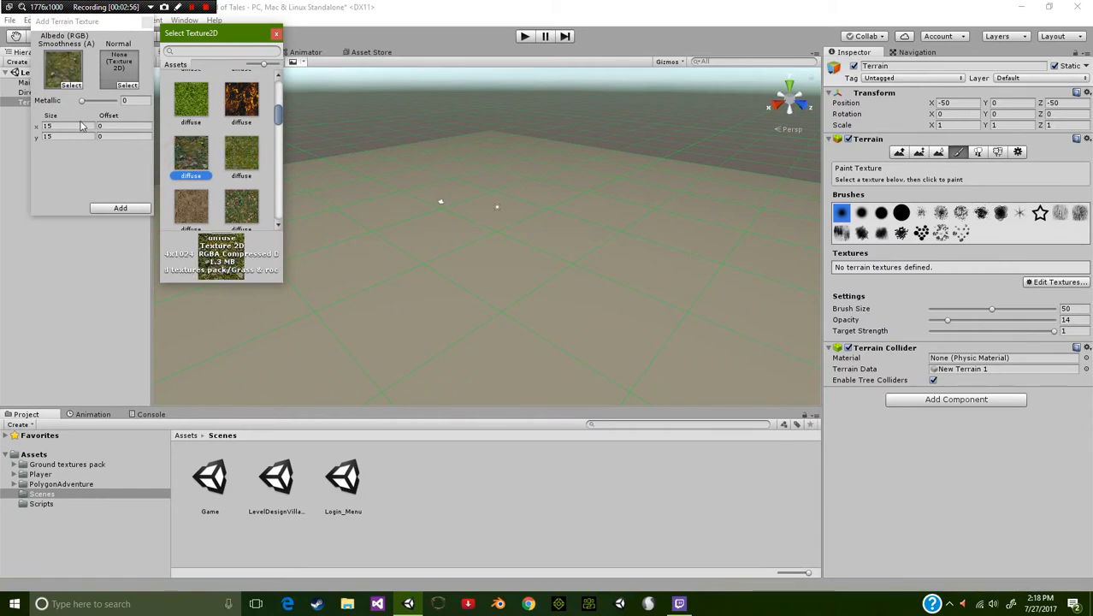
pyautogui.click(135, 207)
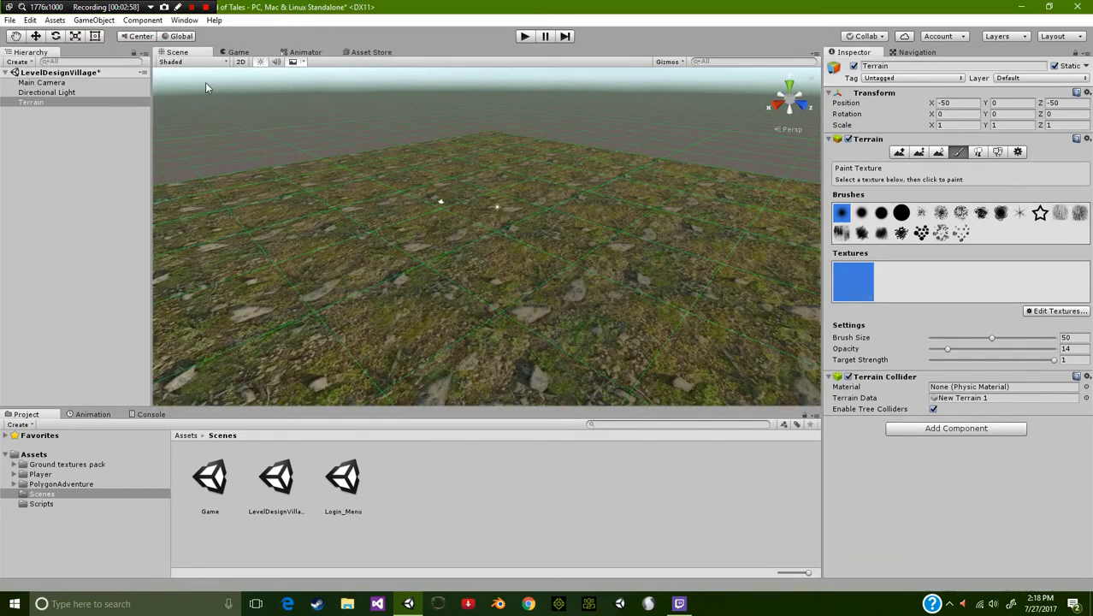
# Show the terrain in the Game view and set the ground texture's tiling size to 1 by 1
pyautogui.click(245, 53)
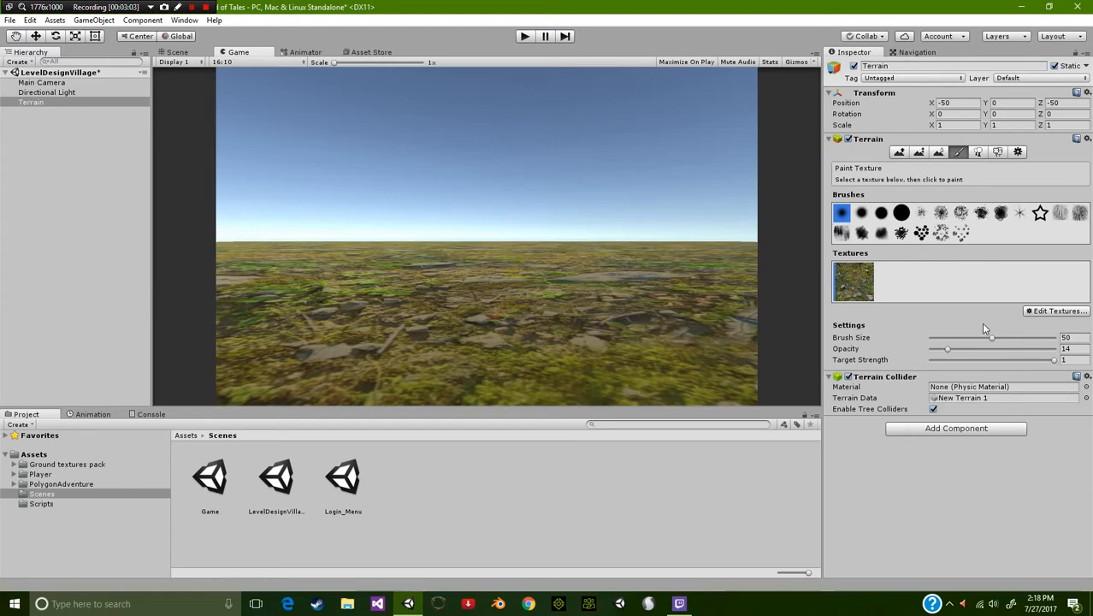
pyautogui.click(1053, 310)
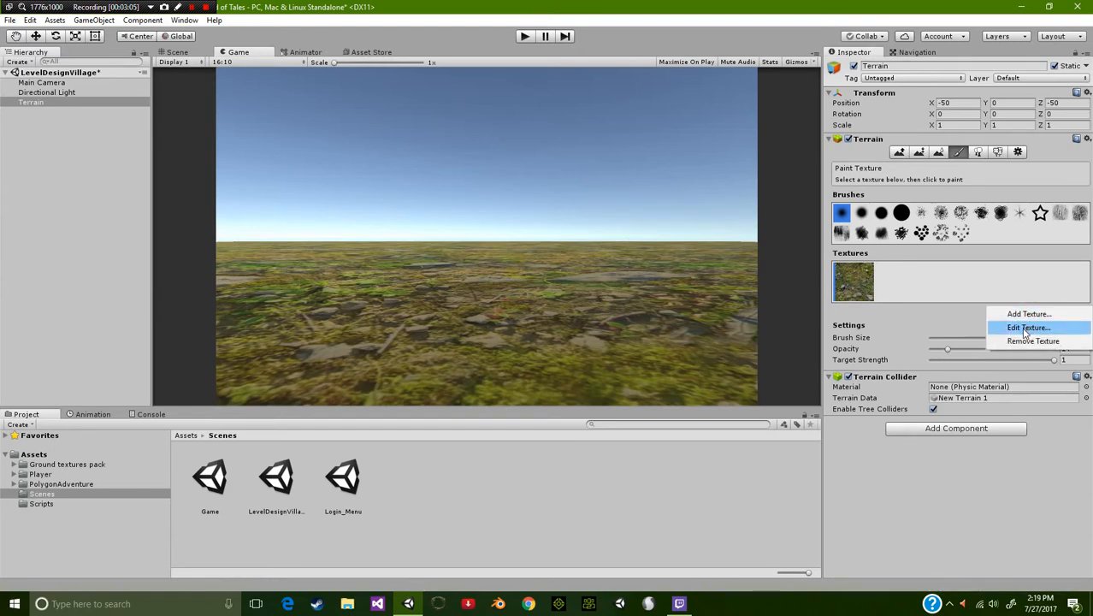
pyautogui.click(1026, 328)
pyautogui.click(66, 125)
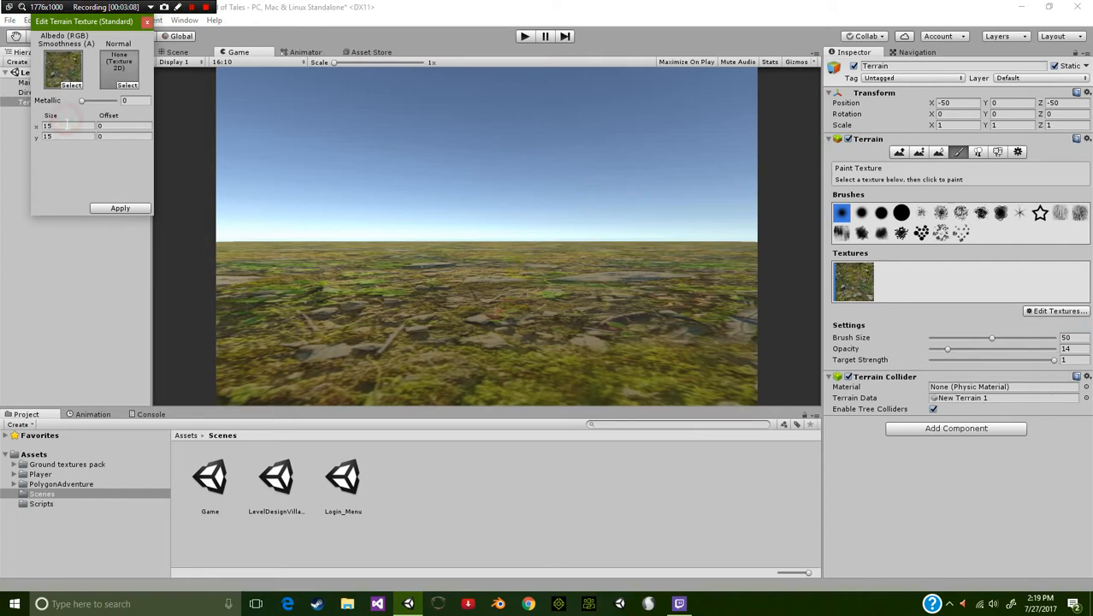
pyautogui.write('1')
pyautogui.press('Tab')
pyautogui.write('1')
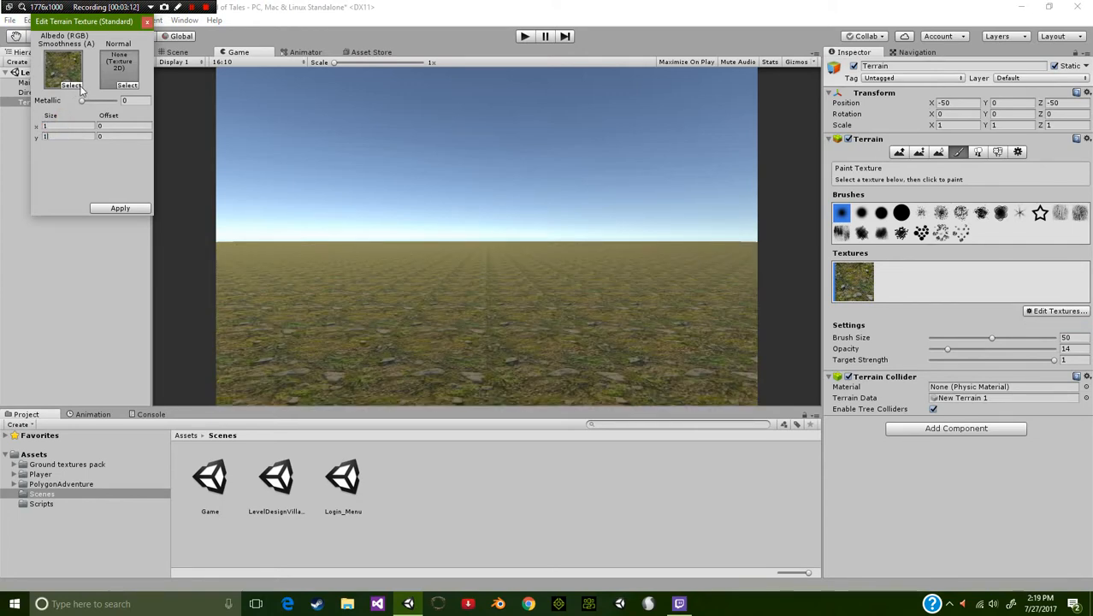
# Compare grass diffuse textures such as Grass 05 and Grass 01 as the albedo, and choose the greener Grass & dead leaves one
pyautogui.click(72, 84)
pyautogui.click(253, 147)
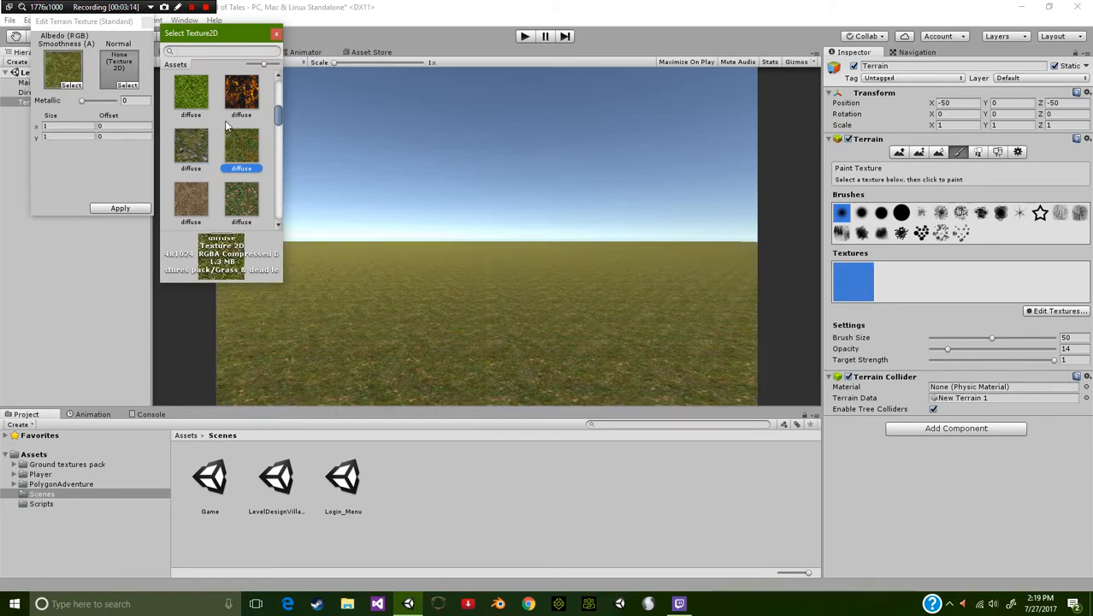
pyautogui.click(198, 103)
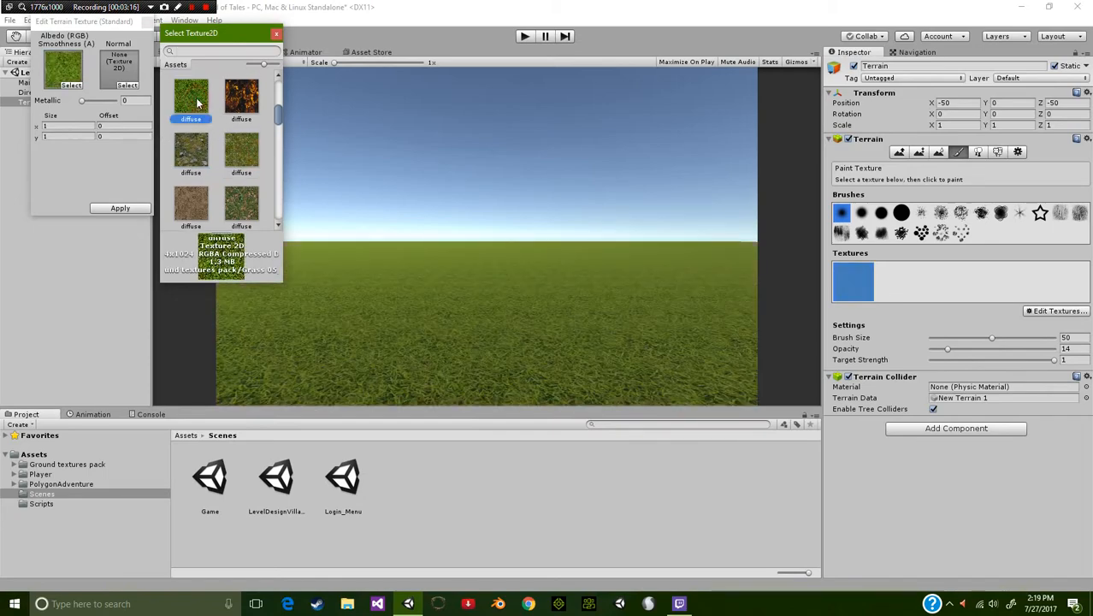
pyautogui.click(242, 213)
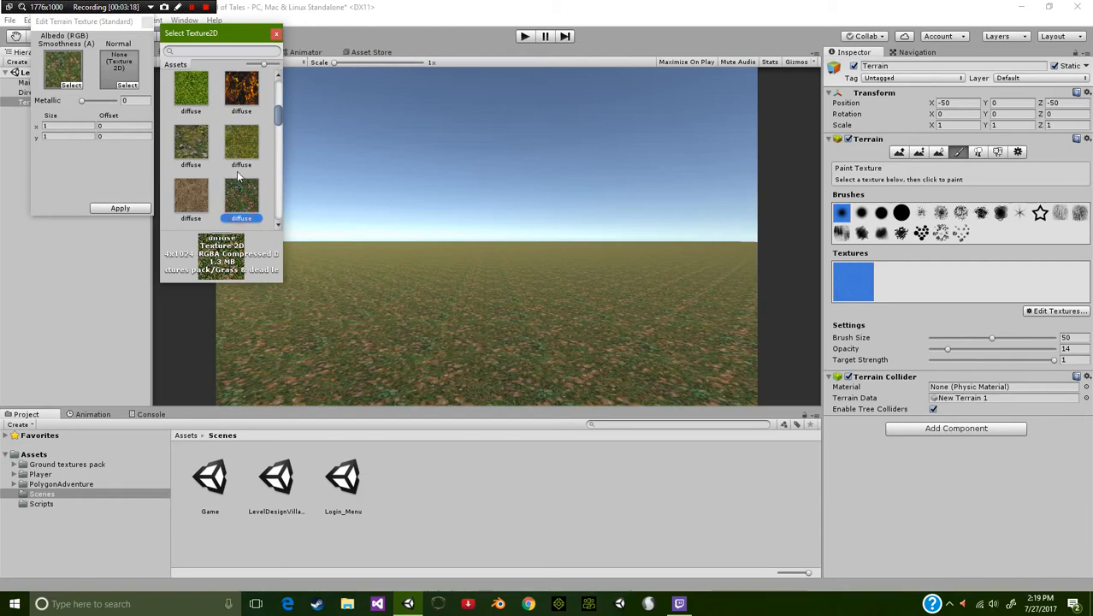
pyautogui.scroll(-2, 241, 167)
pyautogui.click(242, 171)
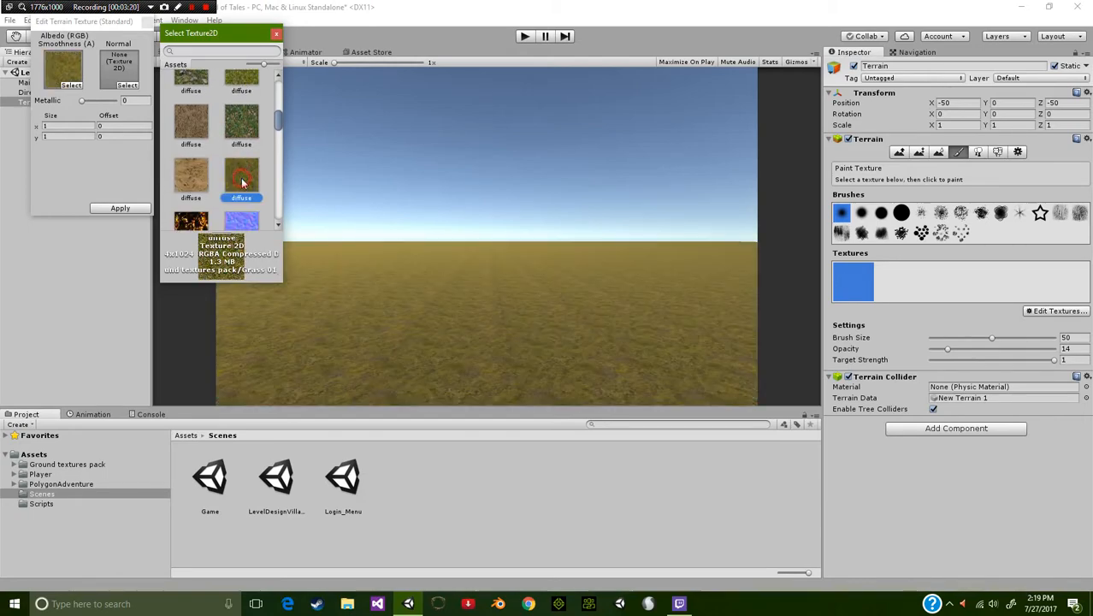
pyautogui.scroll(-2, 241, 180)
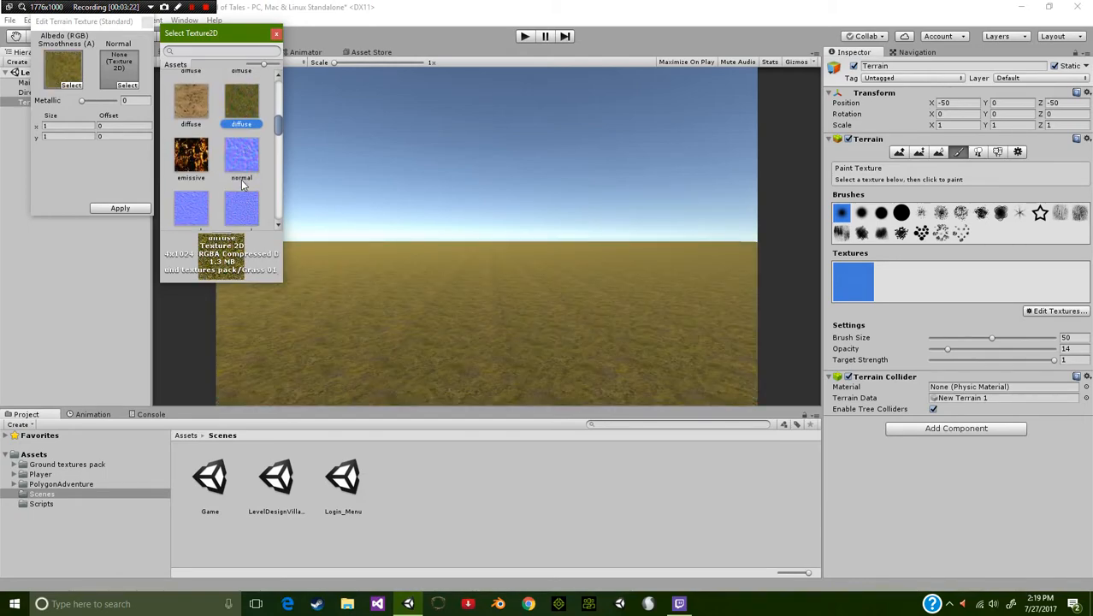
pyautogui.scroll(-3, 241, 180)
pyautogui.scroll(5, 241, 180)
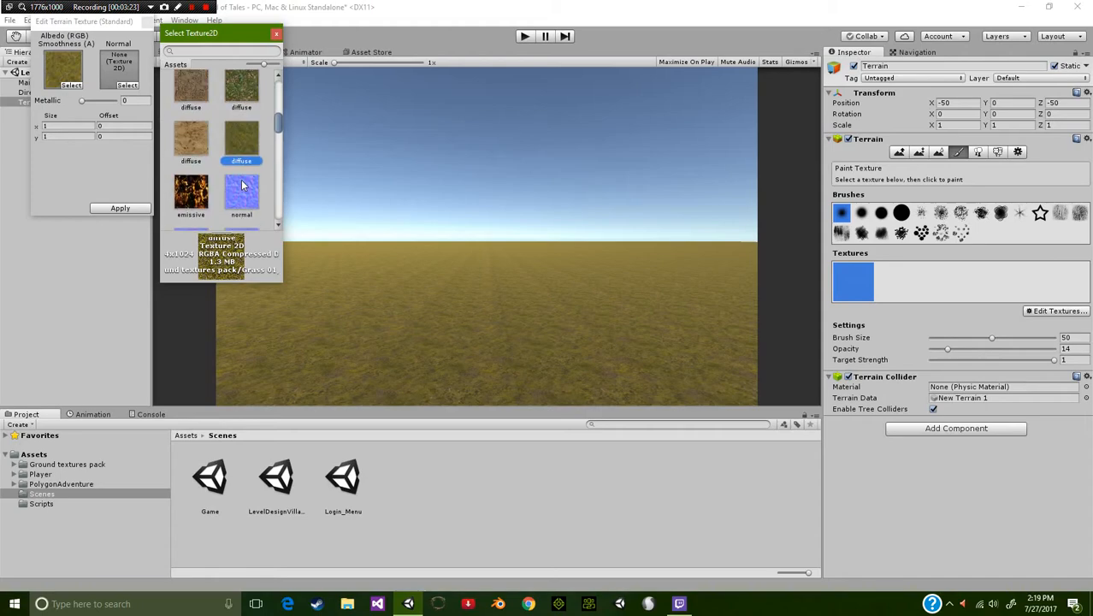
pyautogui.click(240, 120)
pyautogui.scroll(2, 237, 126)
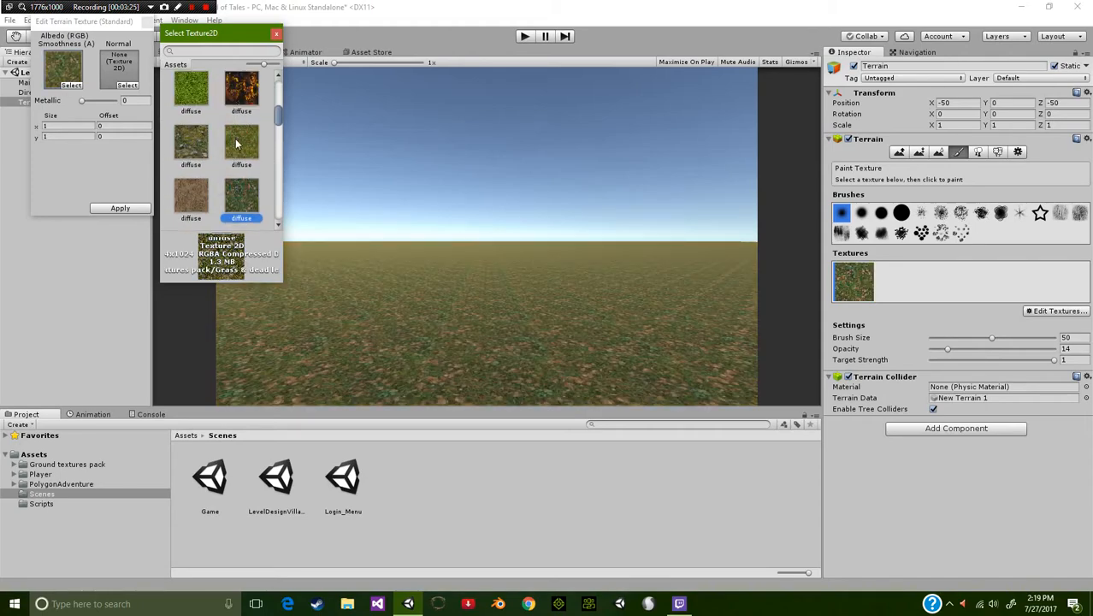
pyautogui.click(240, 142)
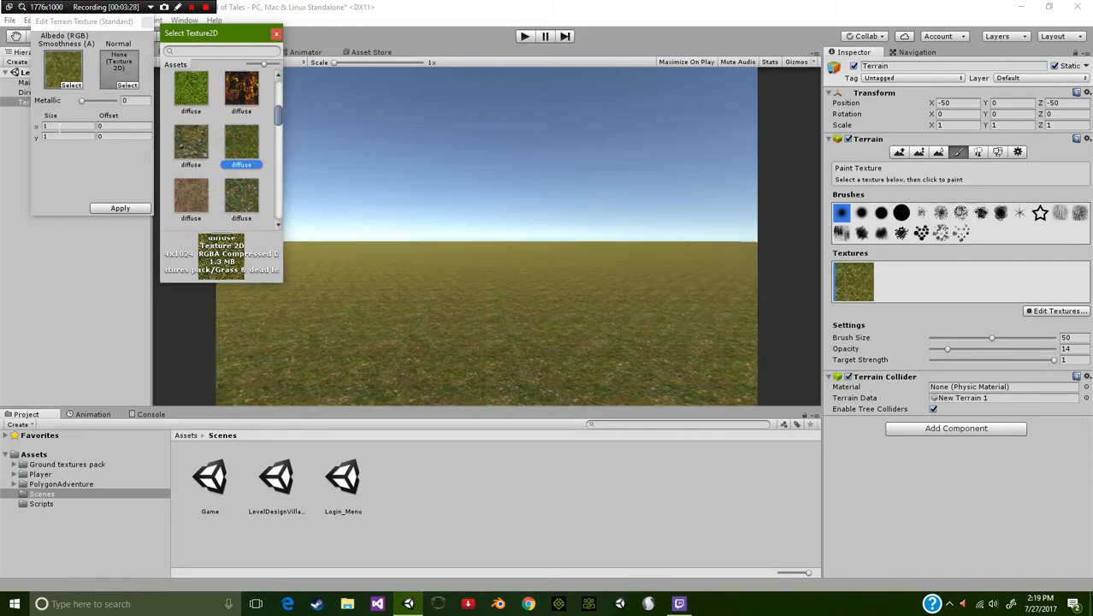
# Try tiling sizes of 5 by 5 and 2 by 2 for the ground texture, settle on 3 by 3 and apply it
pyautogui.click(66, 128)
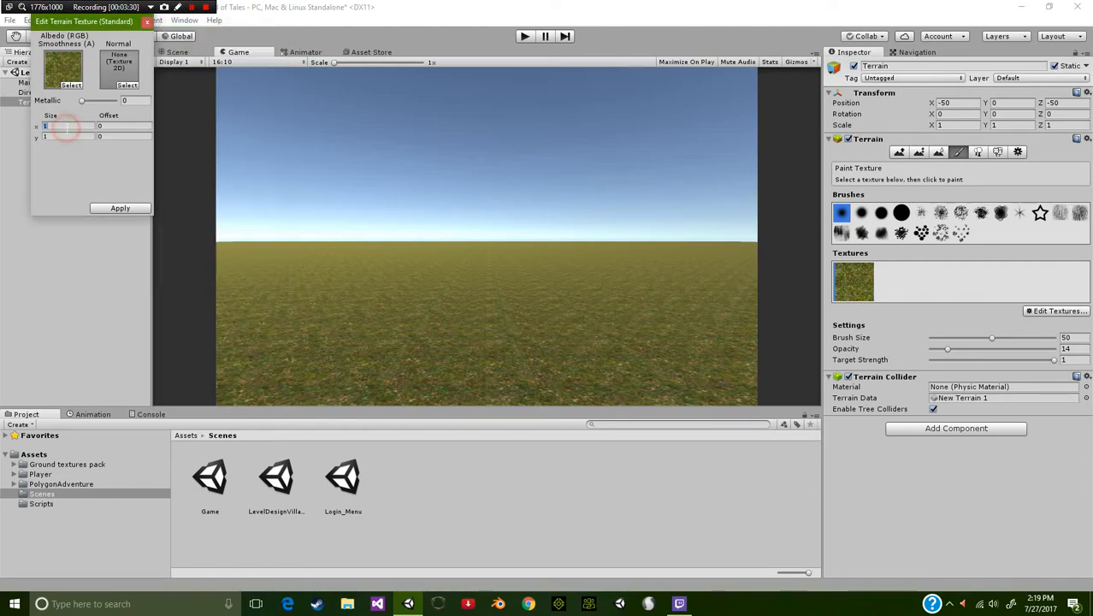
pyautogui.write('5')
pyautogui.press('Tab')
pyautogui.write('5')
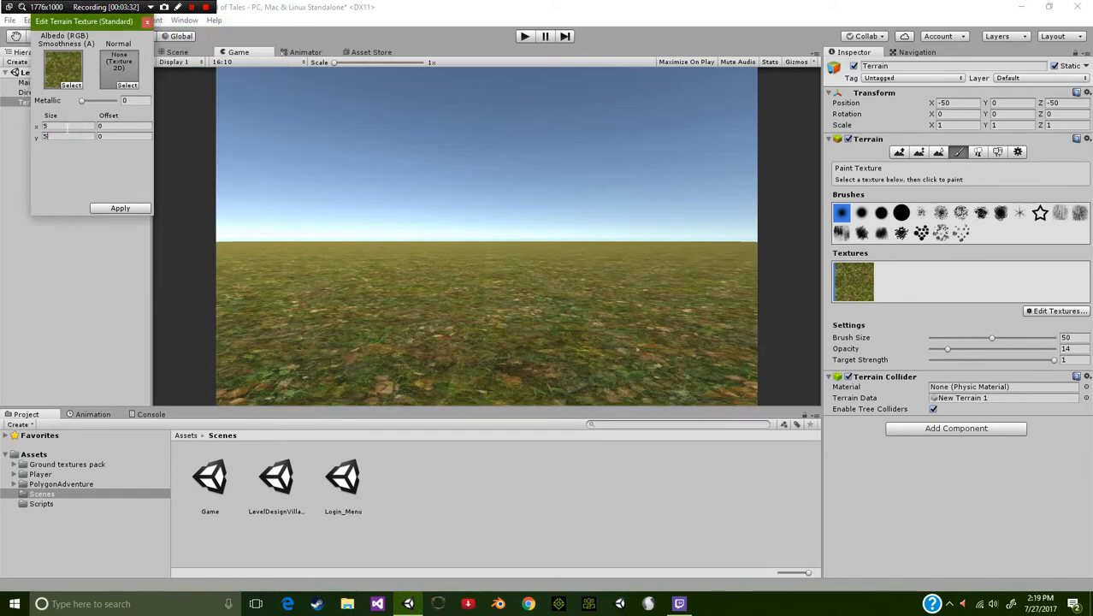
pyautogui.write('2')
pyautogui.press('Tab')
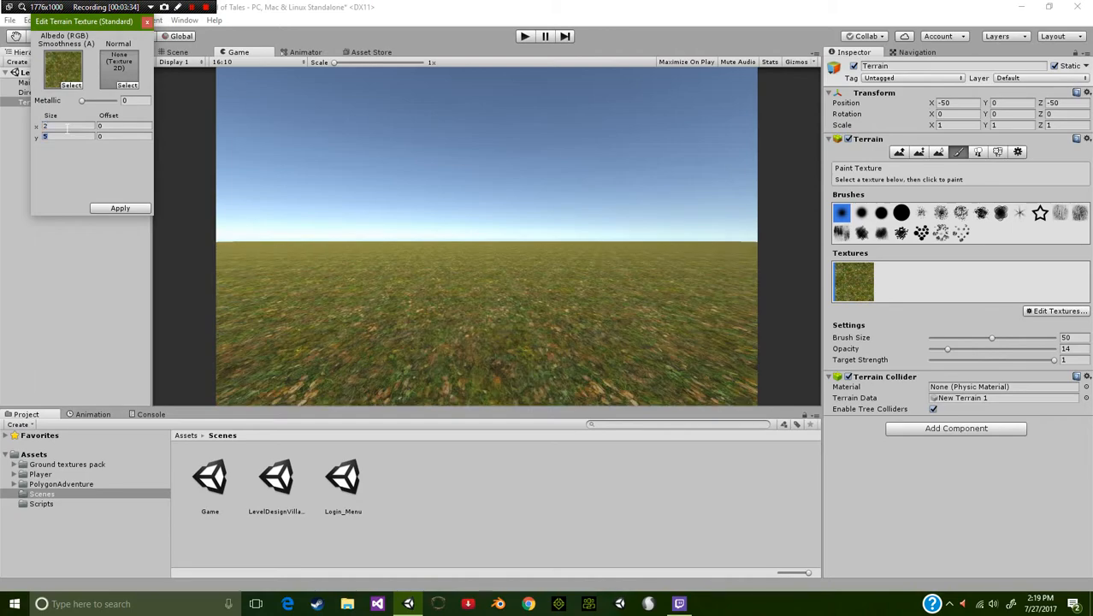
pyautogui.write('2')
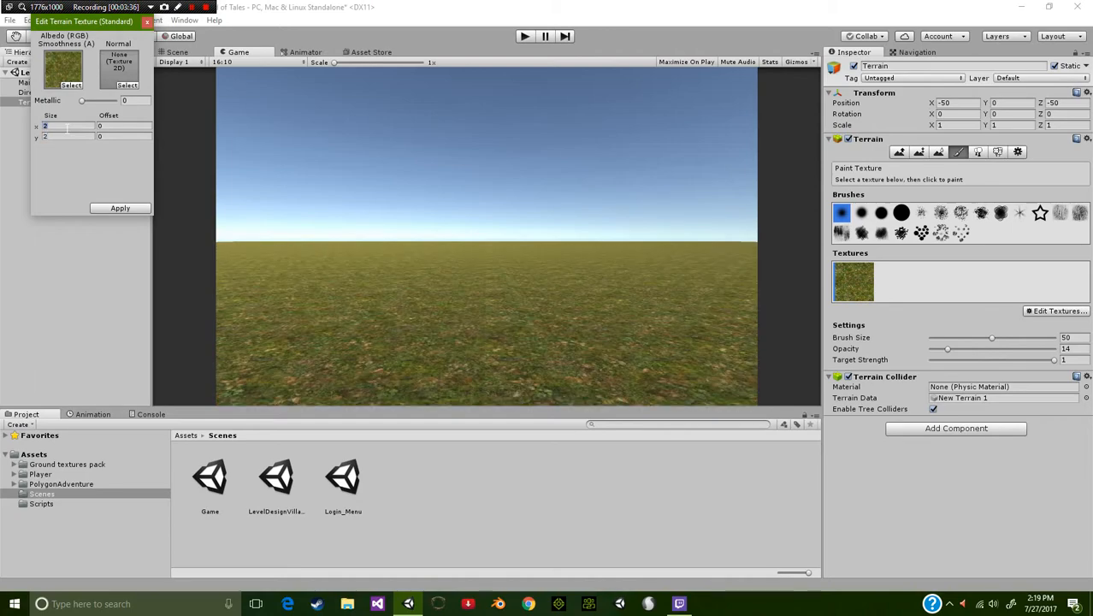
pyautogui.write('33')
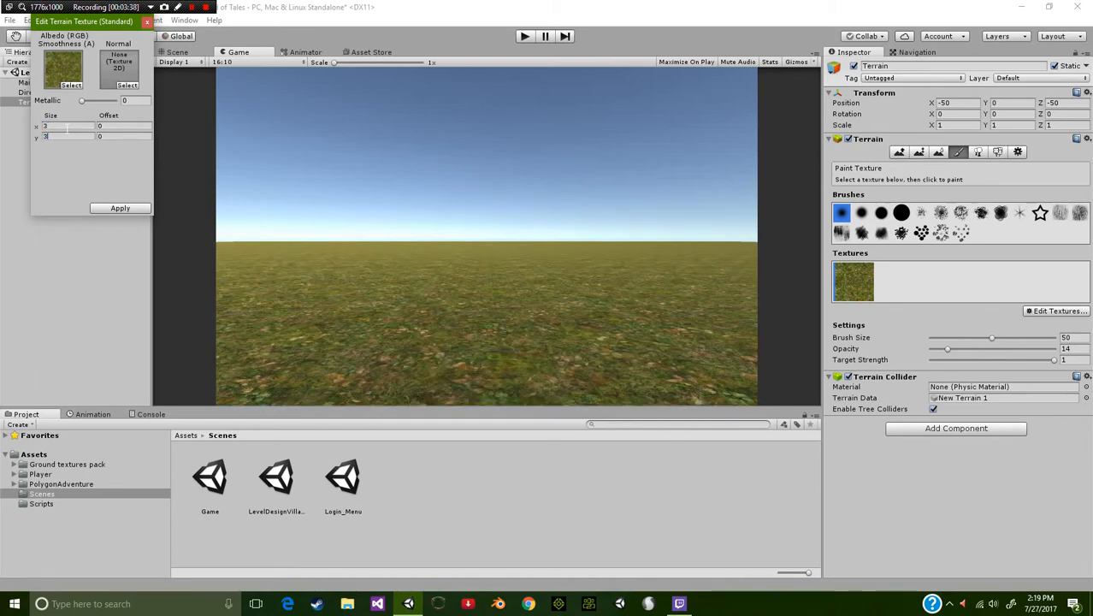
pyautogui.click(120, 209)
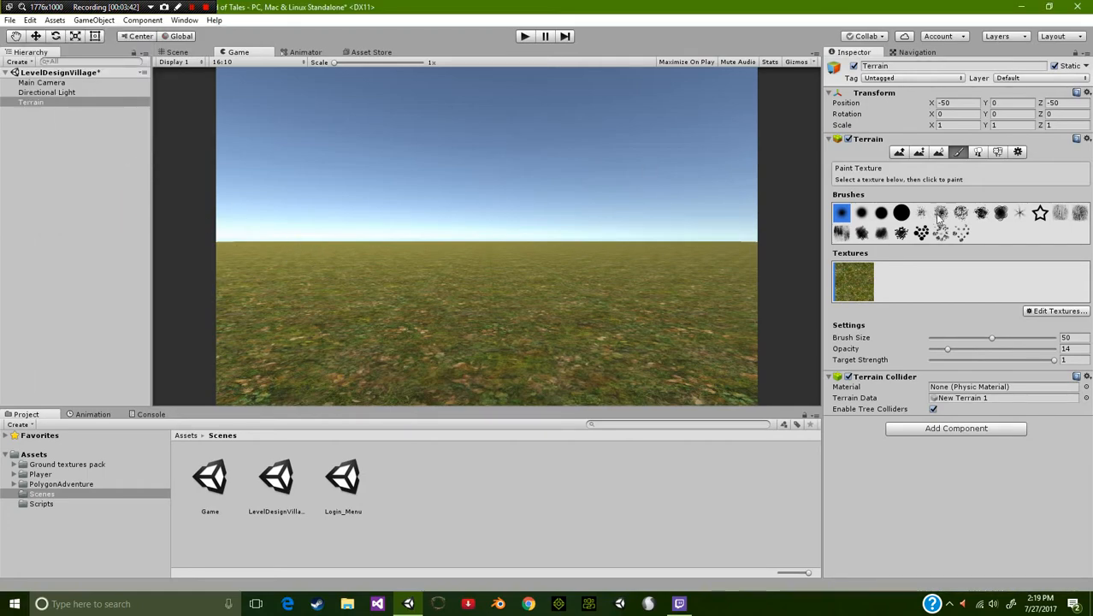
# Edit the terrain's ground texture and try normal maps from the Ground textures pack, such as the Ground 01 one
pyautogui.click(1056, 310)
pyautogui.click(1026, 325)
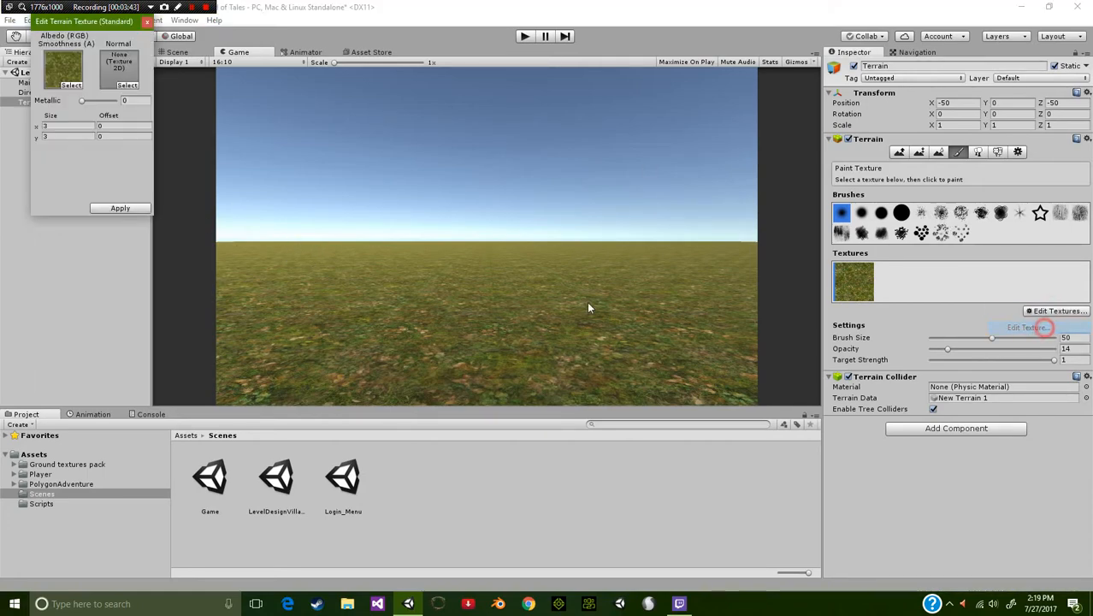
pyautogui.click(128, 85)
pyautogui.scroll(-4, 240, 171)
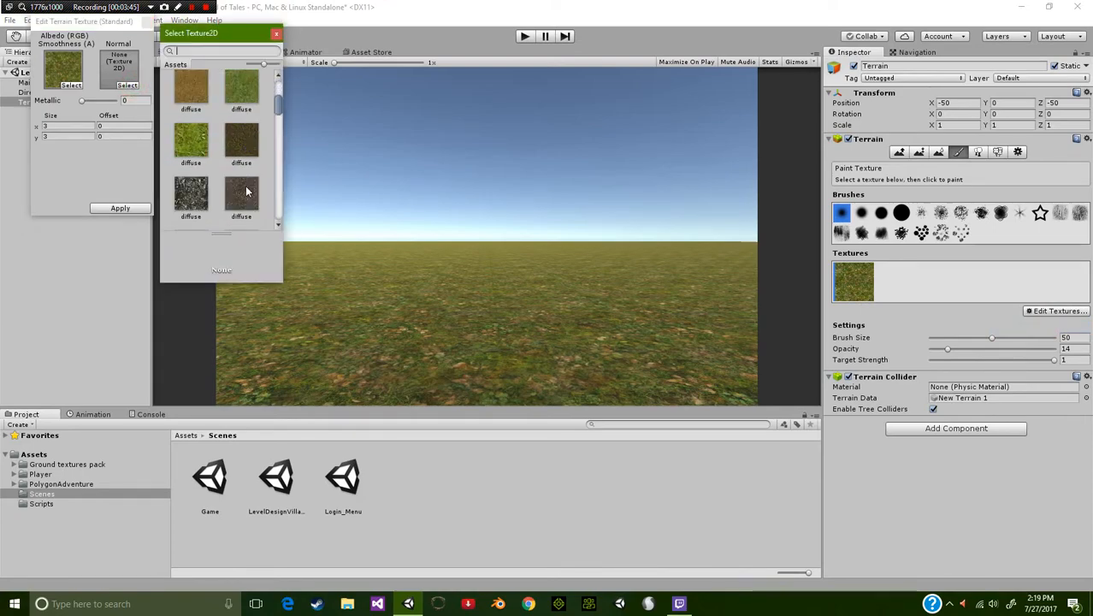
pyautogui.scroll(-3, 243, 197)
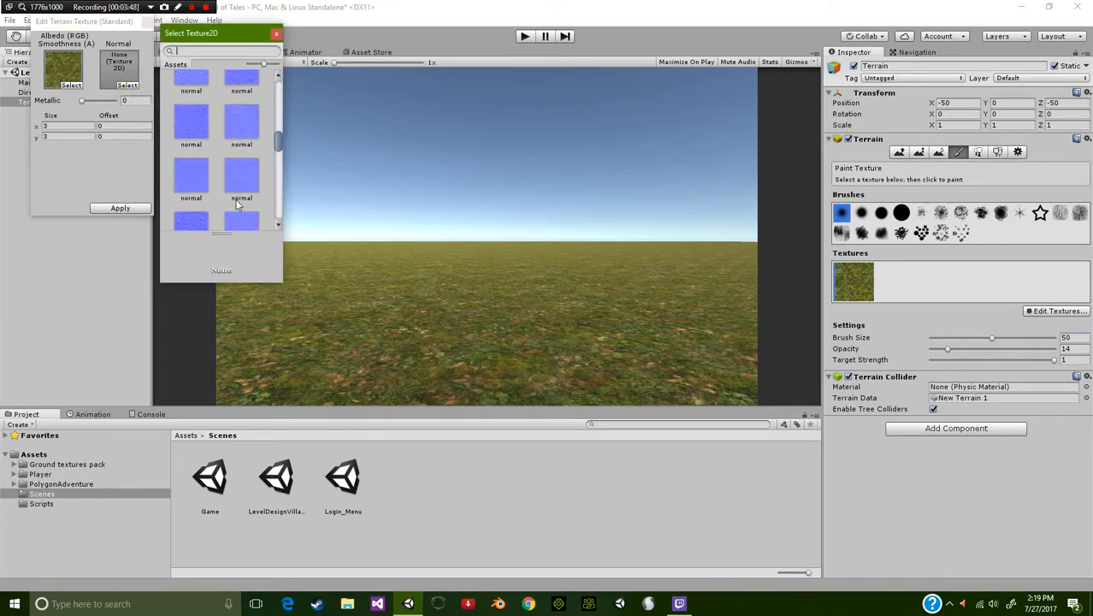
pyautogui.scroll(1, 242, 204)
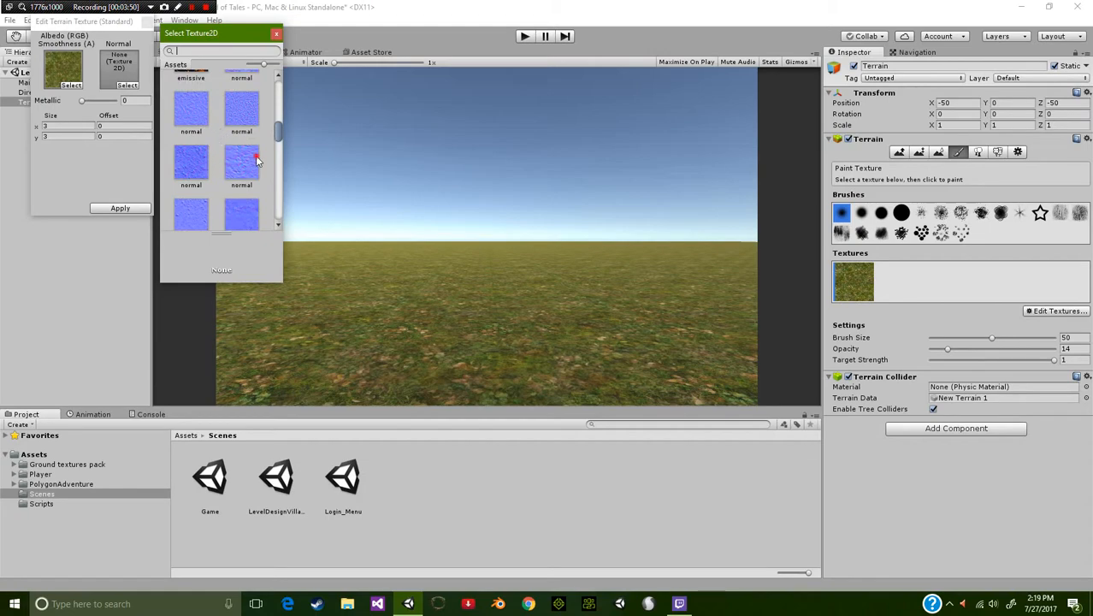
pyautogui.click(253, 162)
pyautogui.click(242, 111)
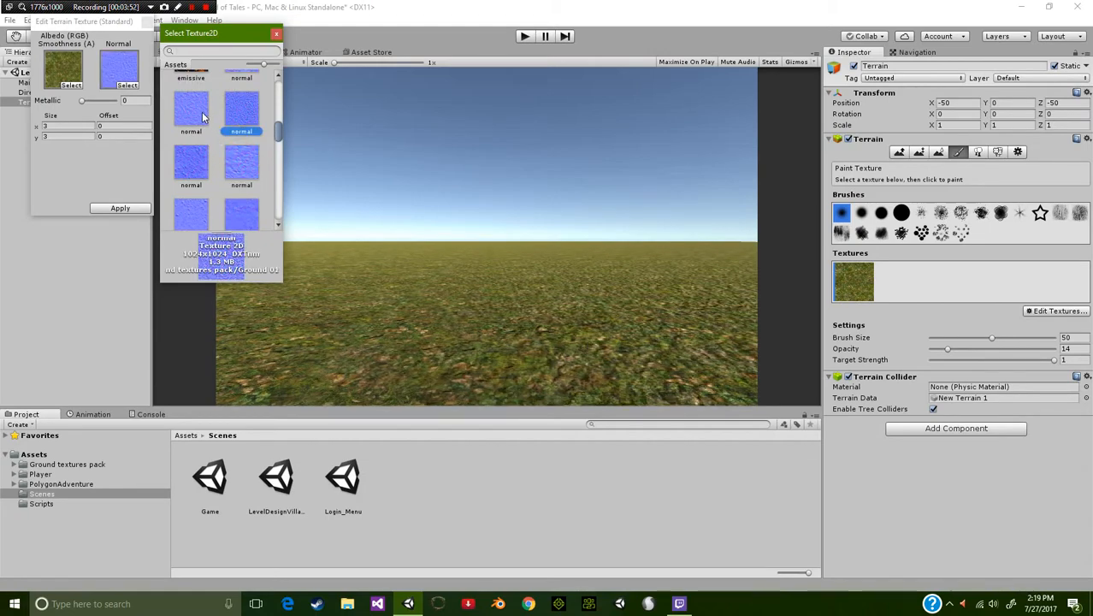
# Compare further normal maps such as the Grass 01 one, choose the Ground & rock normal for the ground texture and apply it
pyautogui.click(206, 124)
pyautogui.scroll(-1, 211, 147)
pyautogui.click(195, 162)
pyautogui.click(233, 165)
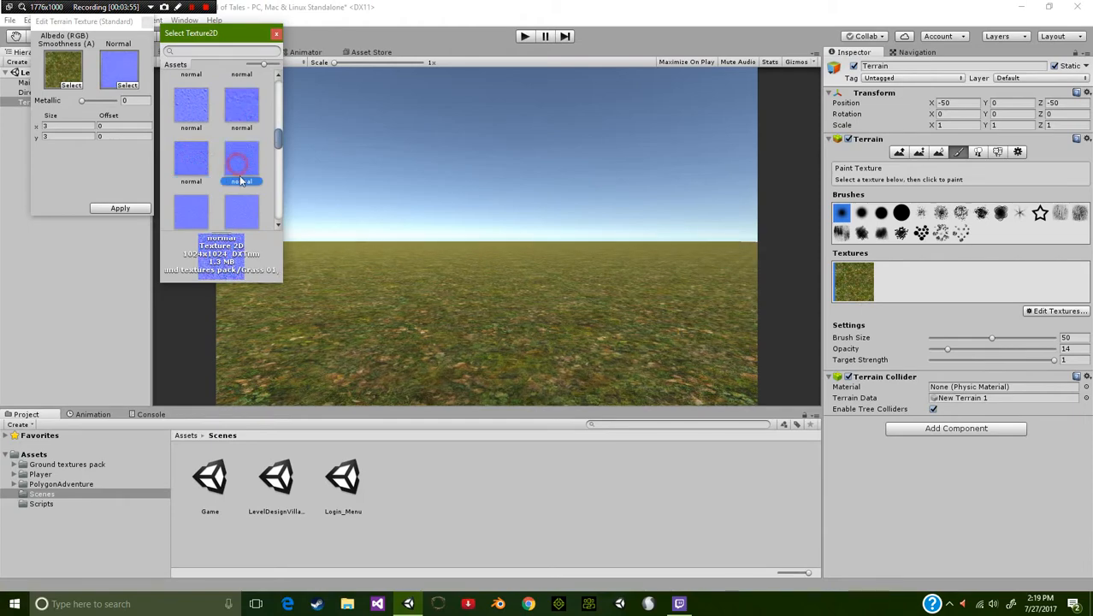
pyautogui.scroll(-1, 190, 206)
pyautogui.click(194, 208)
pyautogui.click(195, 162)
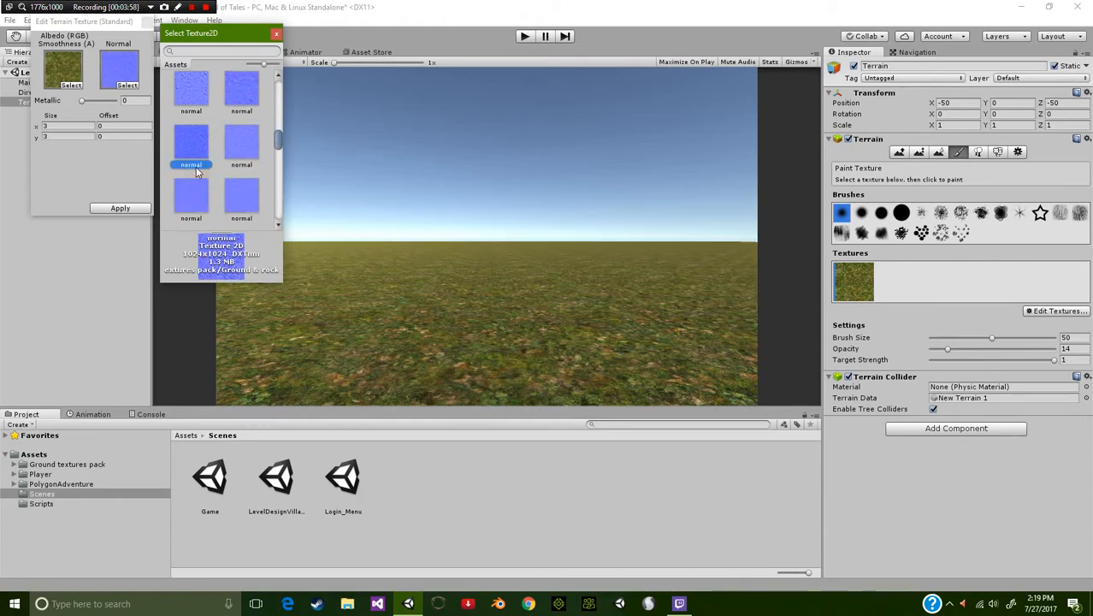
pyautogui.click(276, 33)
pyautogui.click(120, 208)
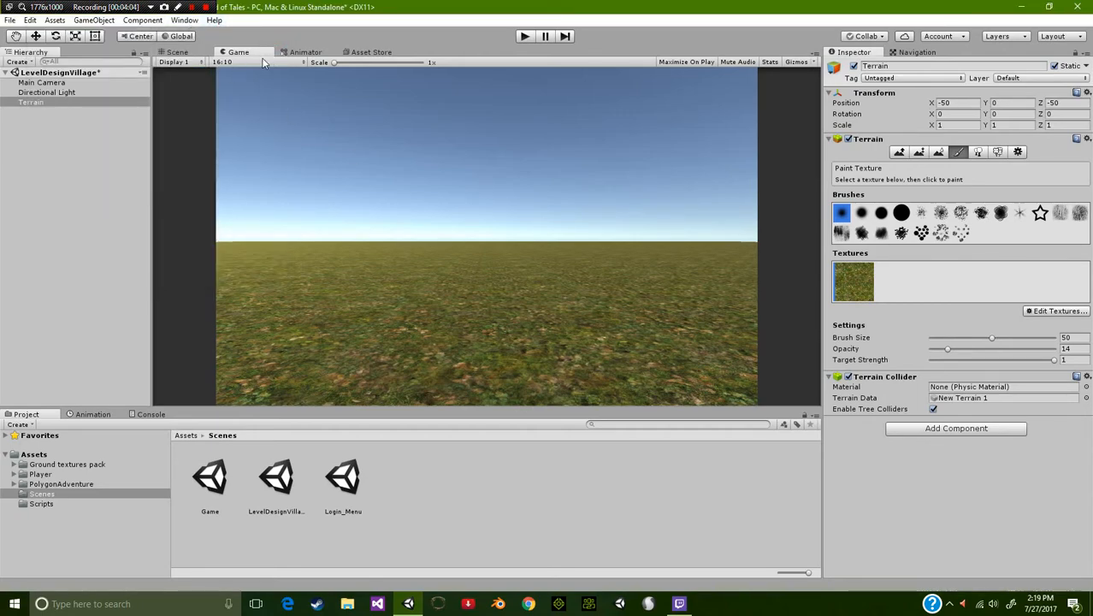
# Switch to the Scene view and examine the textured terrain both close up and as a whole
pyautogui.click(176, 52)
pyautogui.scroll(6, 549, 349)
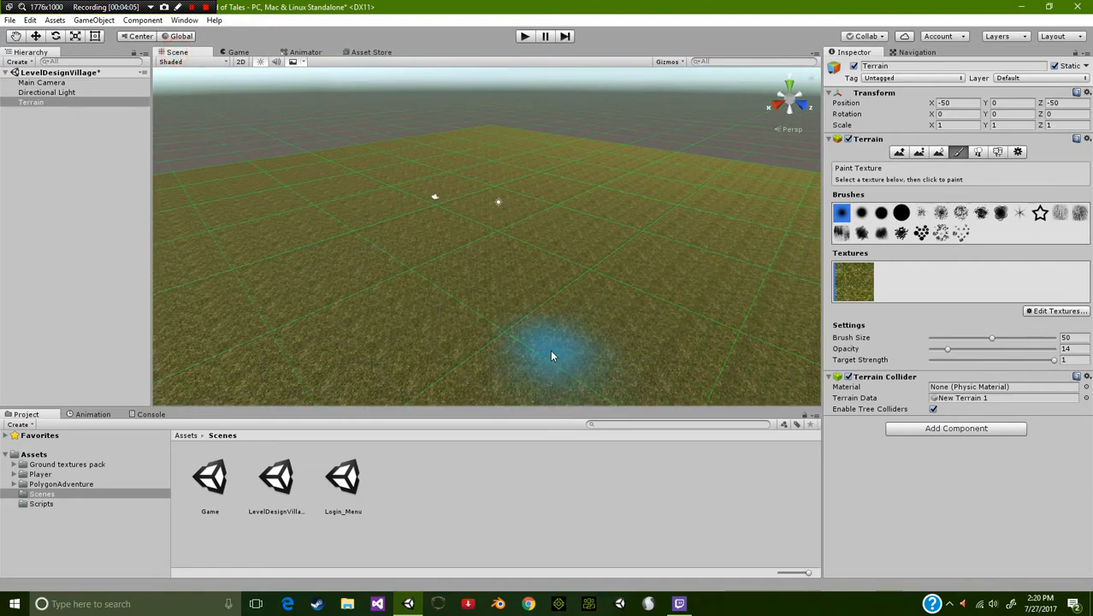
pyautogui.scroll(-5, 507, 336)
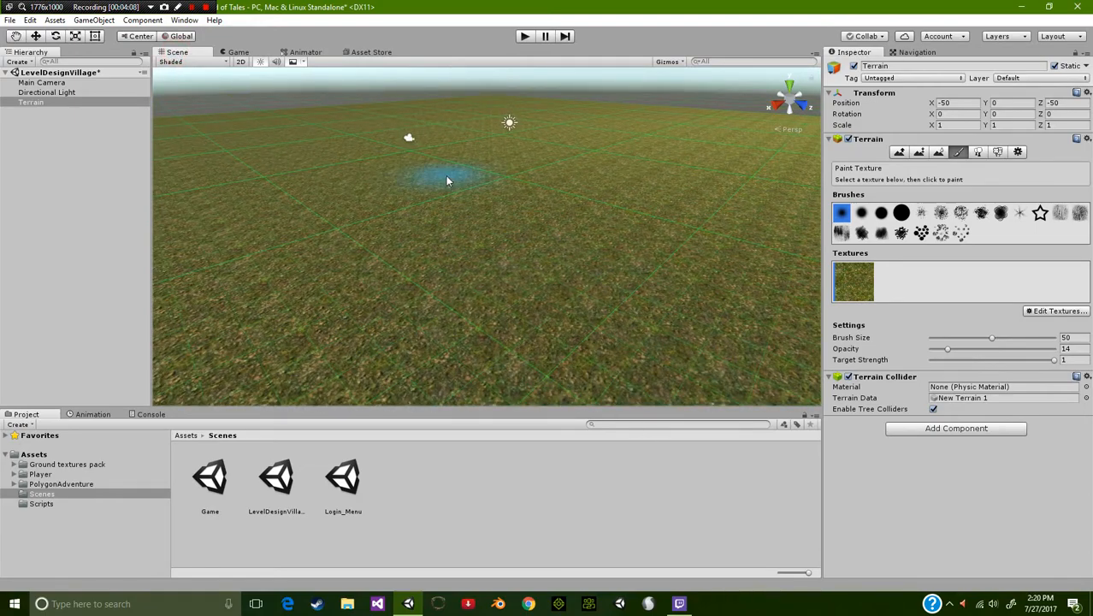
pyautogui.moveTo(368, 235); pyautogui.dragTo(443, 365, button='middle')
pyautogui.scroll(-3, 394, 280)
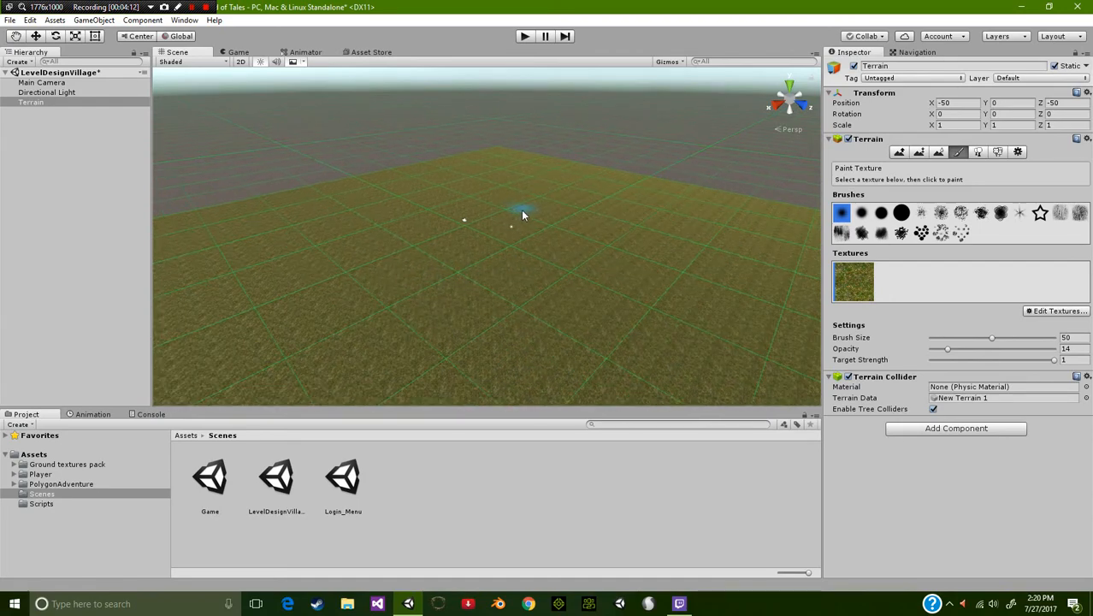
pyautogui.scroll(-4, 518, 220)
pyautogui.scroll(-1, 505, 265)
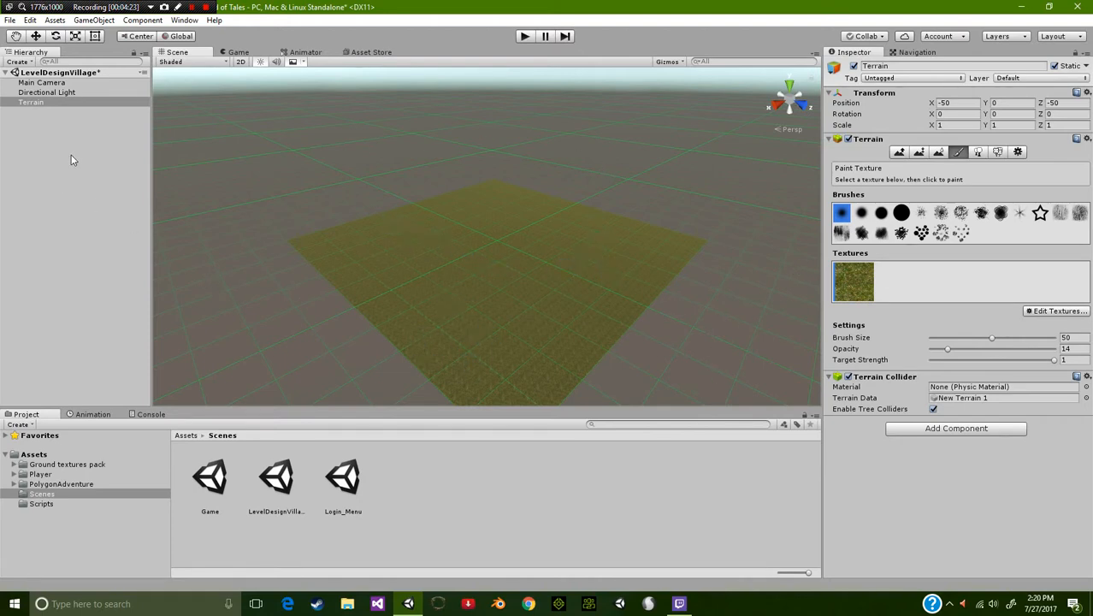
# Add a 3D cube at the root of the scene and reset its transform to the origin
pyautogui.click(58, 119)
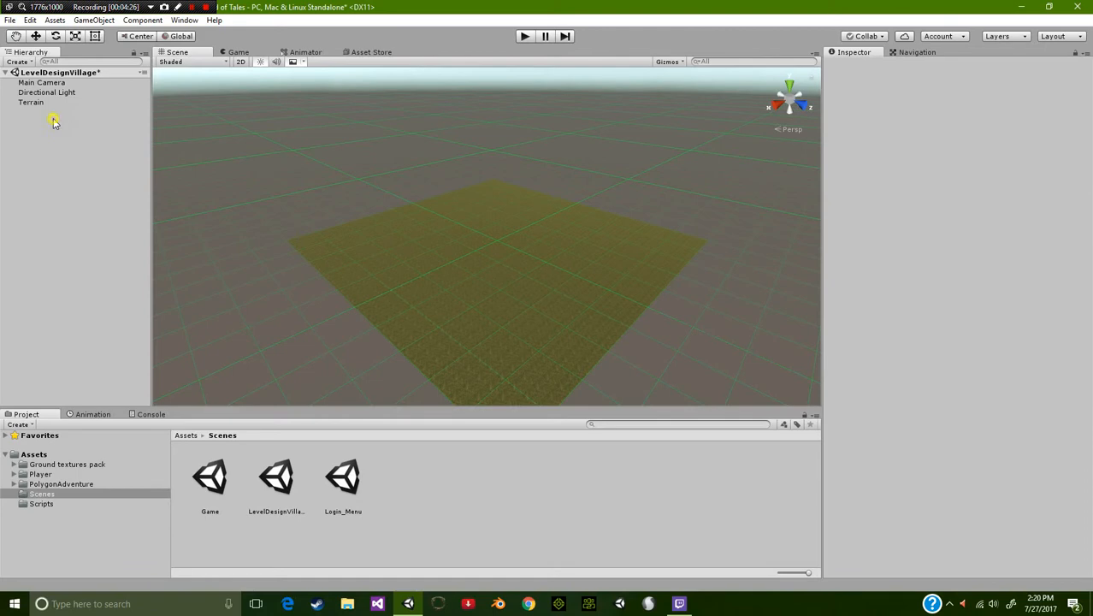
pyautogui.rightClick(53, 118)
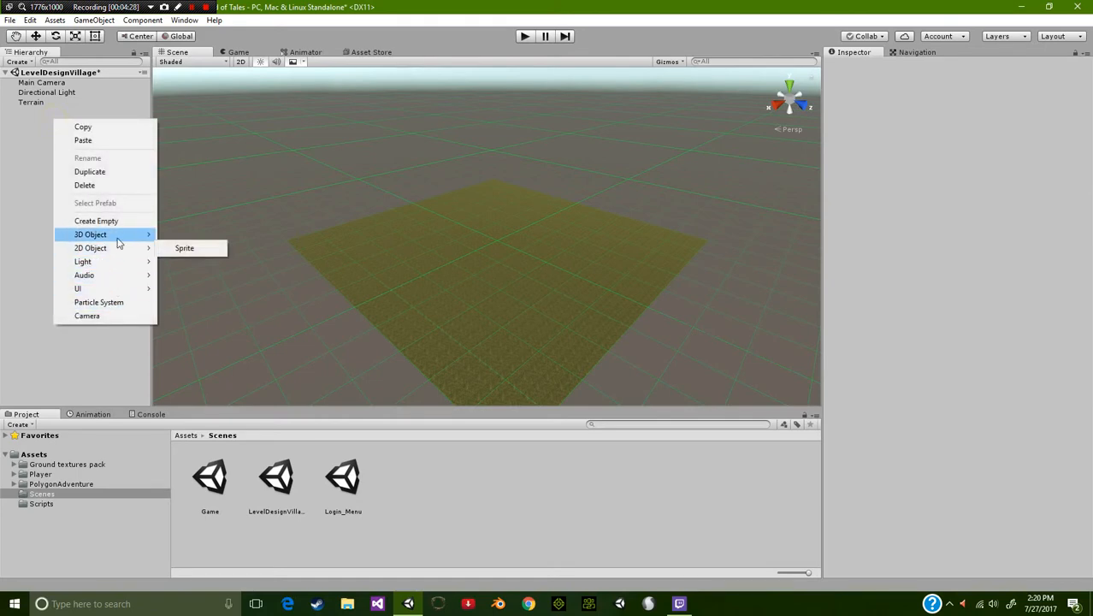
pyautogui.moveTo(129, 238)
pyautogui.click(227, 236)
pyautogui.scroll(2, 646, 239)
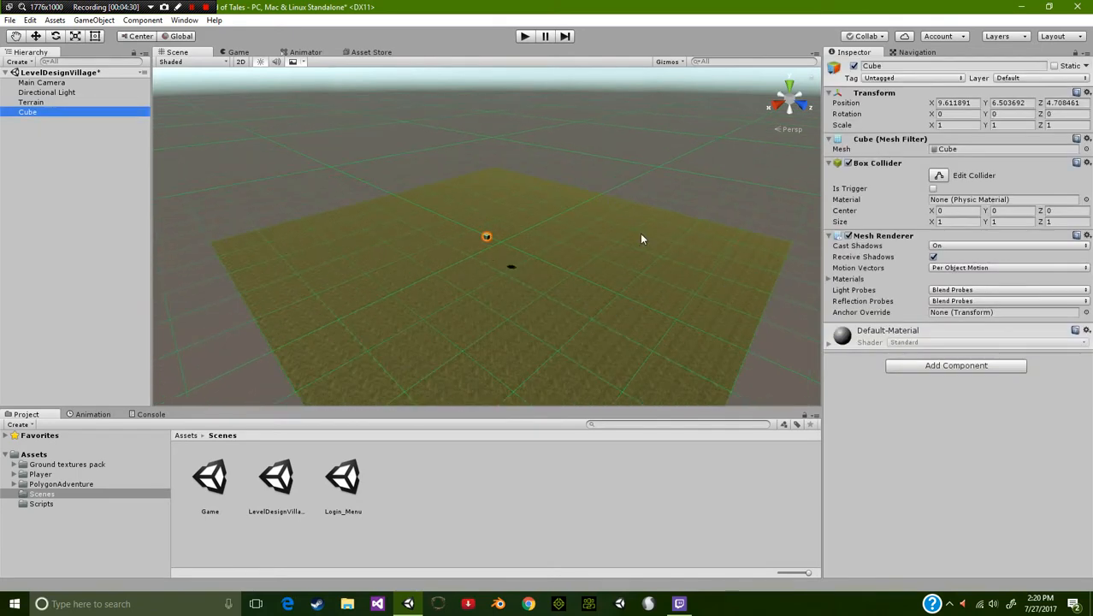
pyautogui.click(1085, 93)
pyautogui.click(983, 105)
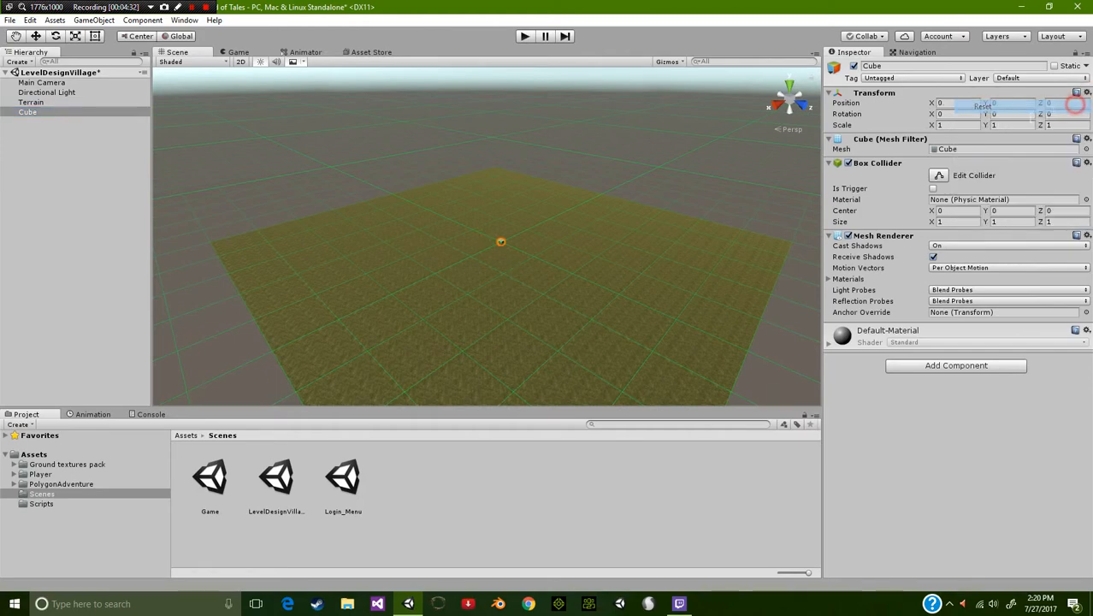
# Stretch the cube into a long wall by setting its scale to 5 in Y and 100 in X
pyautogui.click(1005, 125)
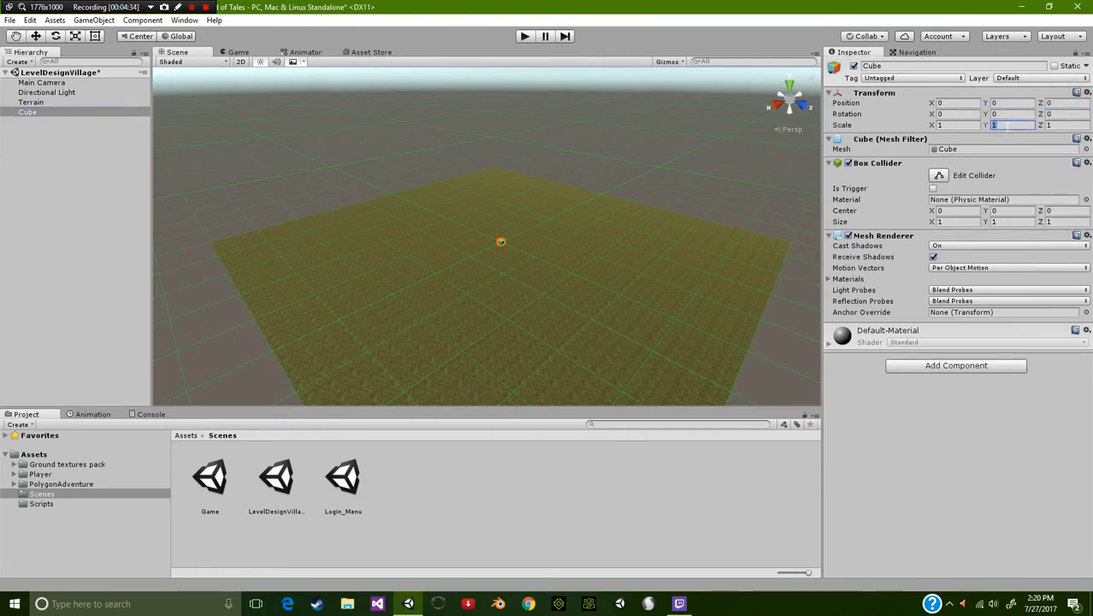
pyautogui.write('5')
pyautogui.click(976, 125)
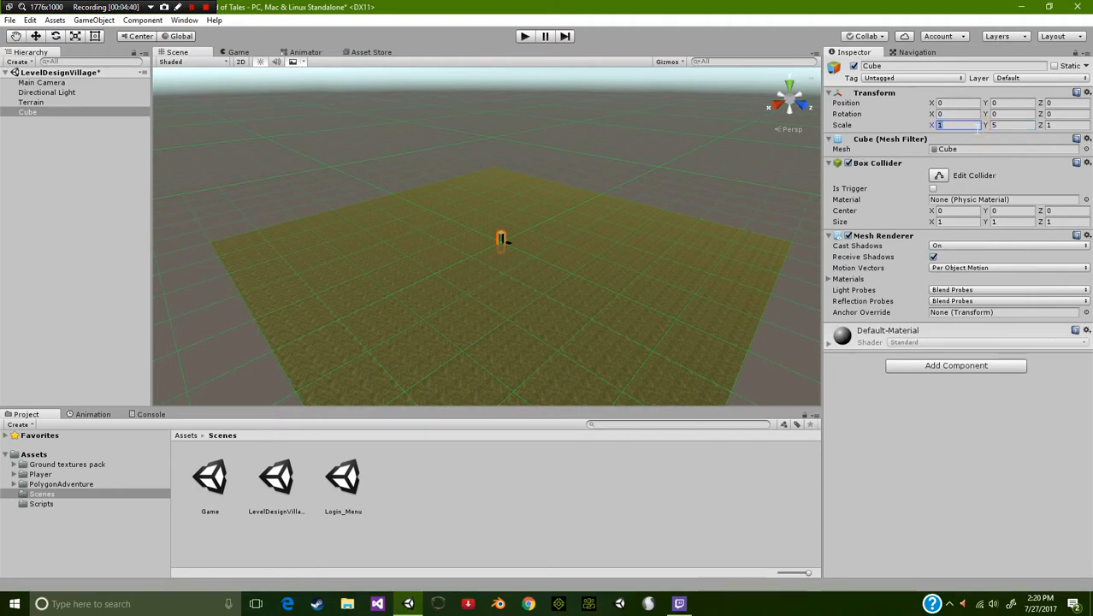
pyautogui.write('100')
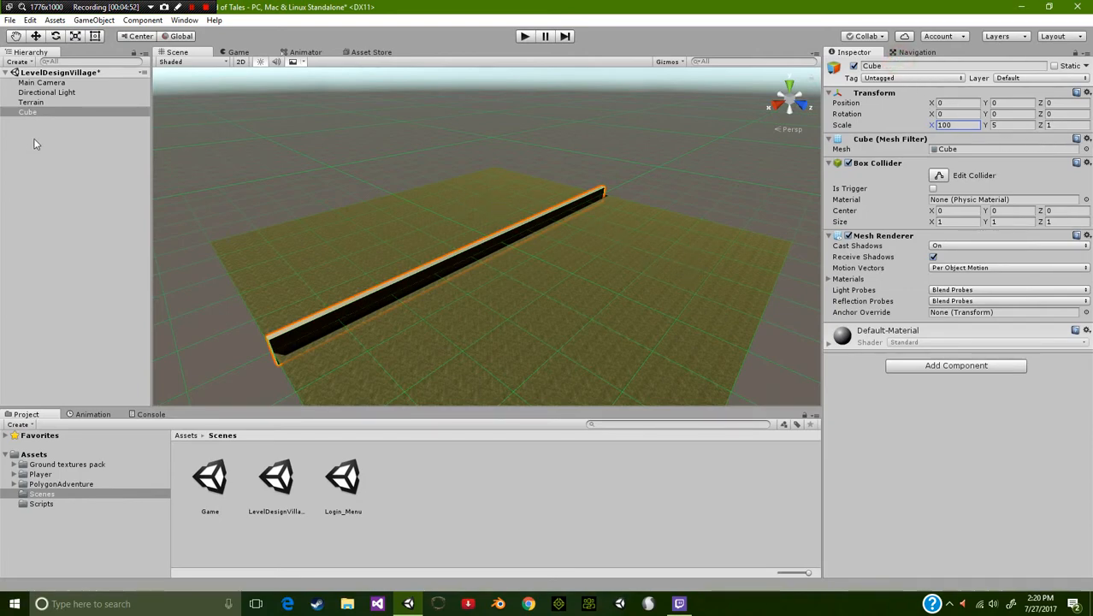
# Move the wall along the Z axis, view the scene orthographically from the top, and set the wall's Z position to -30
pyautogui.click(39, 112)
pyautogui.press('w')
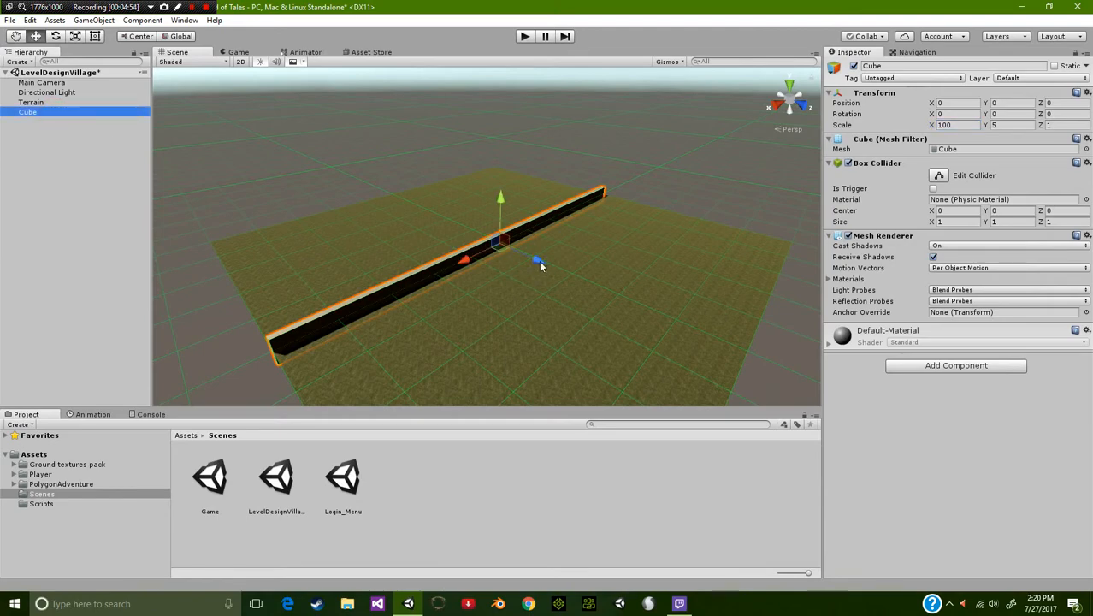
pyautogui.moveTo(539, 265); pyautogui.dragTo(446, 233)
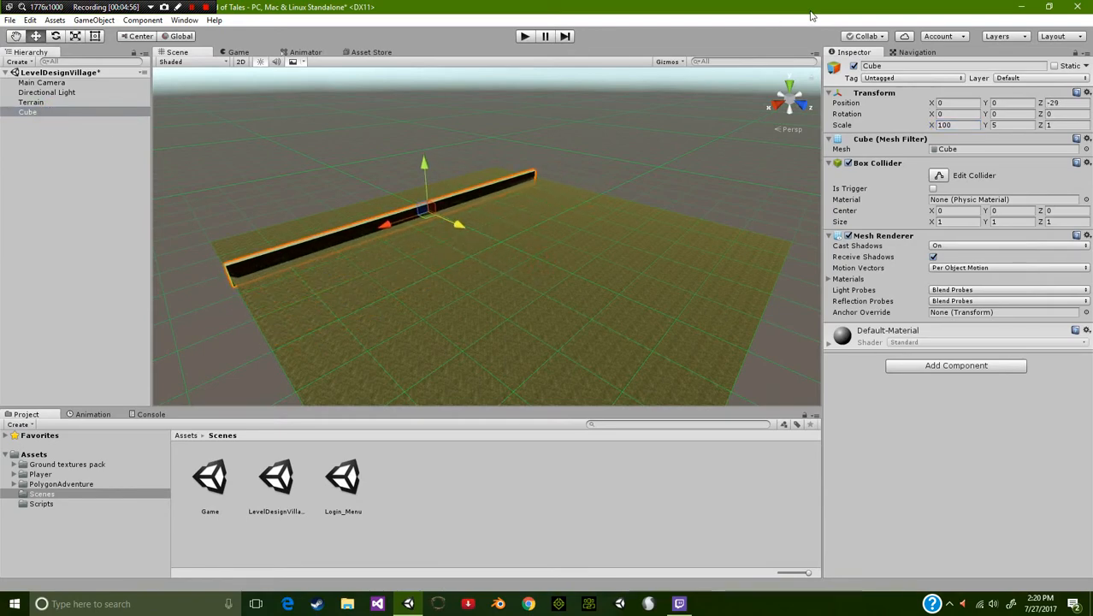
pyautogui.click(788, 88)
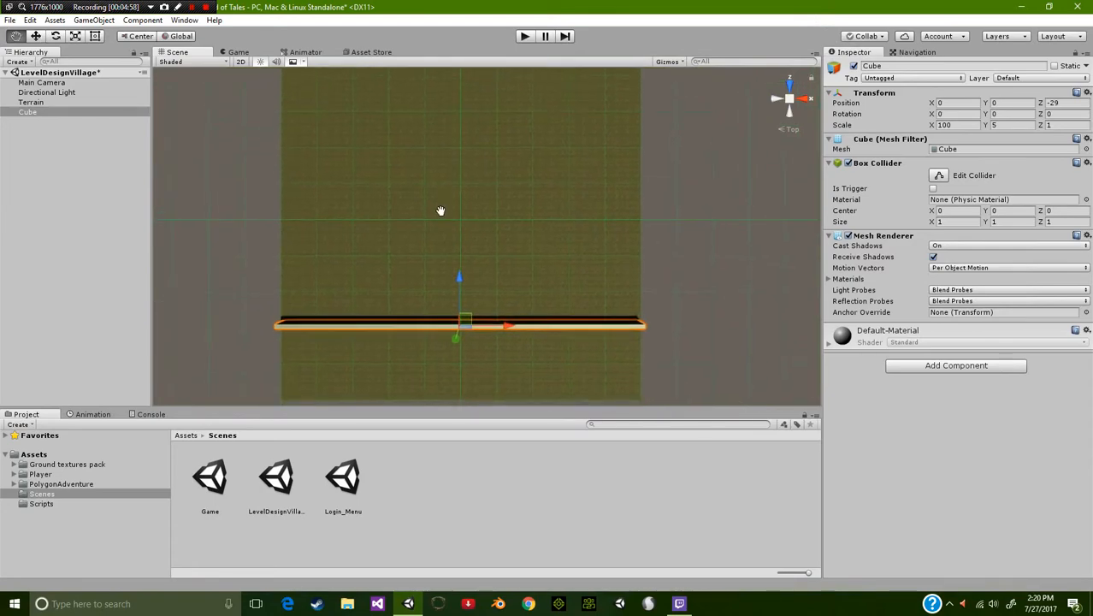
pyautogui.click(788, 99)
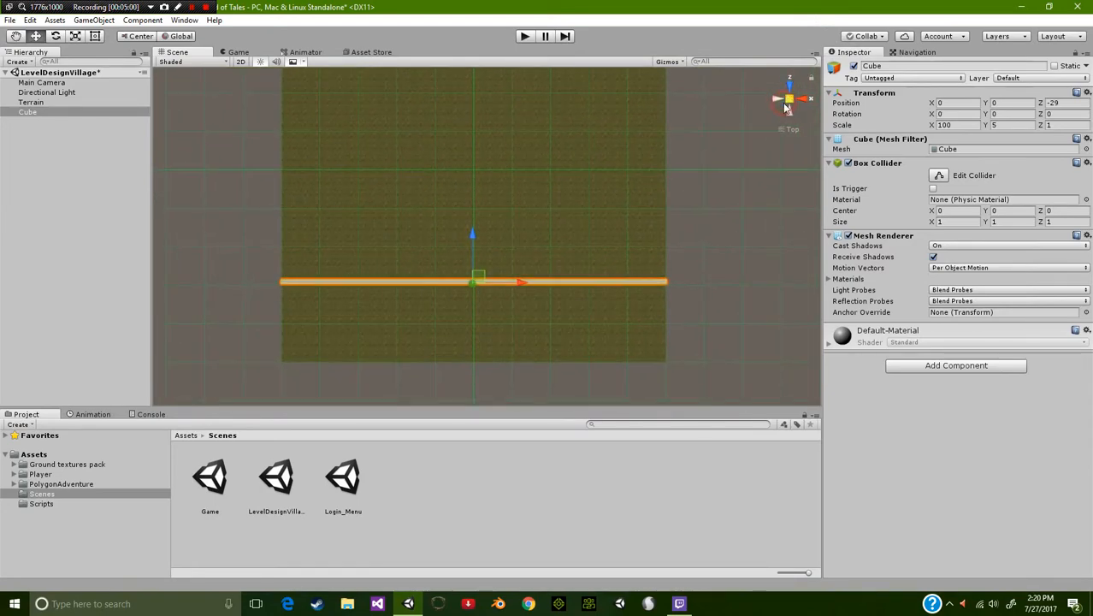
pyautogui.scroll(2, 499, 257)
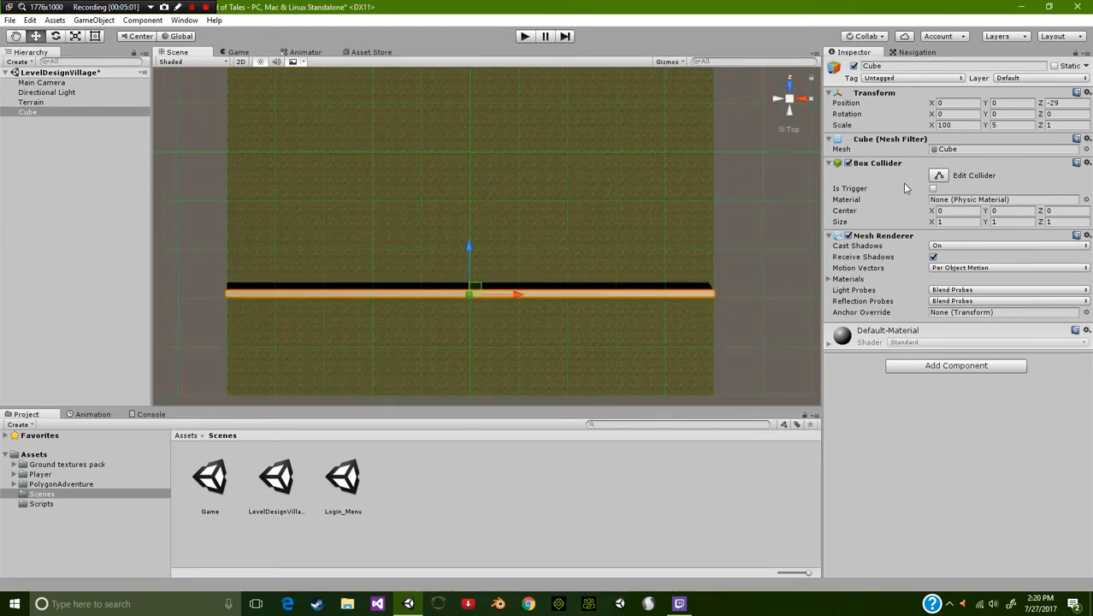
pyautogui.scroll(-1, 598, 271)
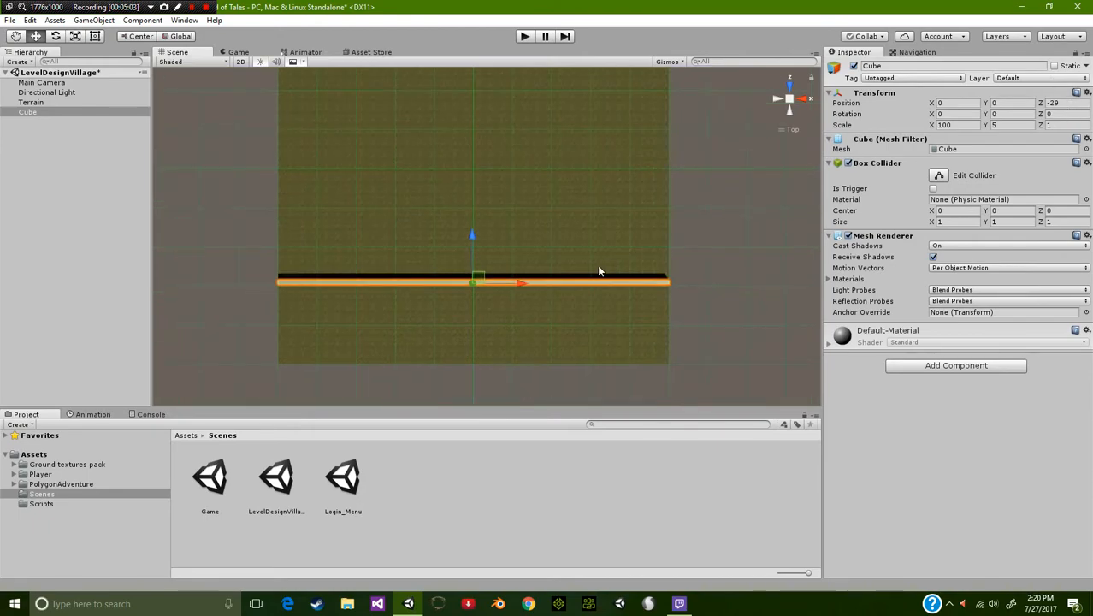
pyautogui.doubleClick(1079, 101)
pyautogui.write('-30')
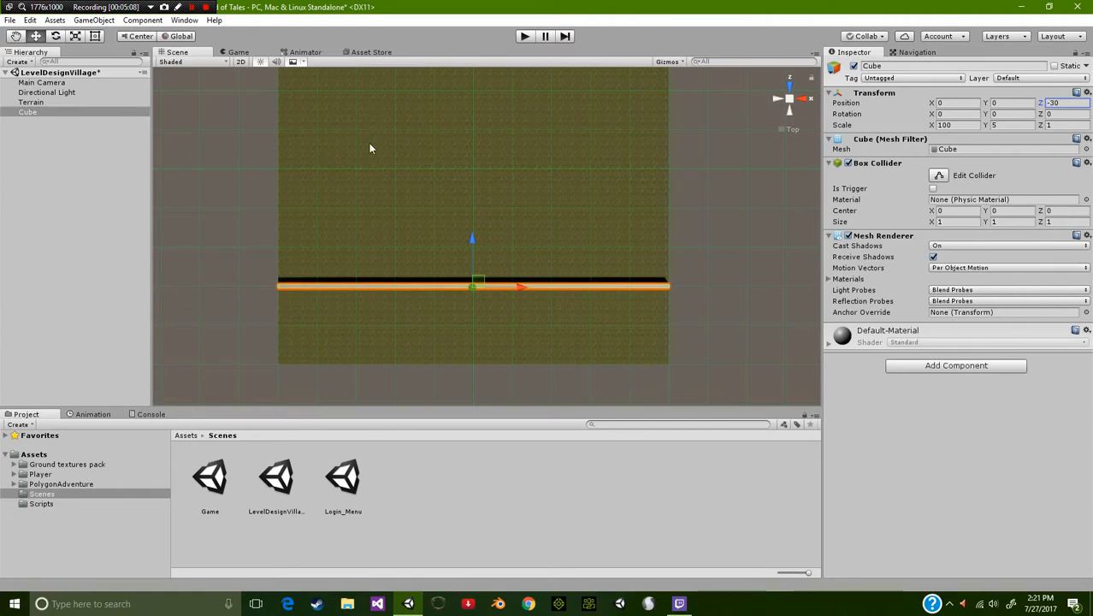
# Duplicate the wall and set the copy's Z position to 30
pyautogui.moveTo(361, 150); pyautogui.dragTo(434, 217, button='middle')
pyautogui.click(60, 114)
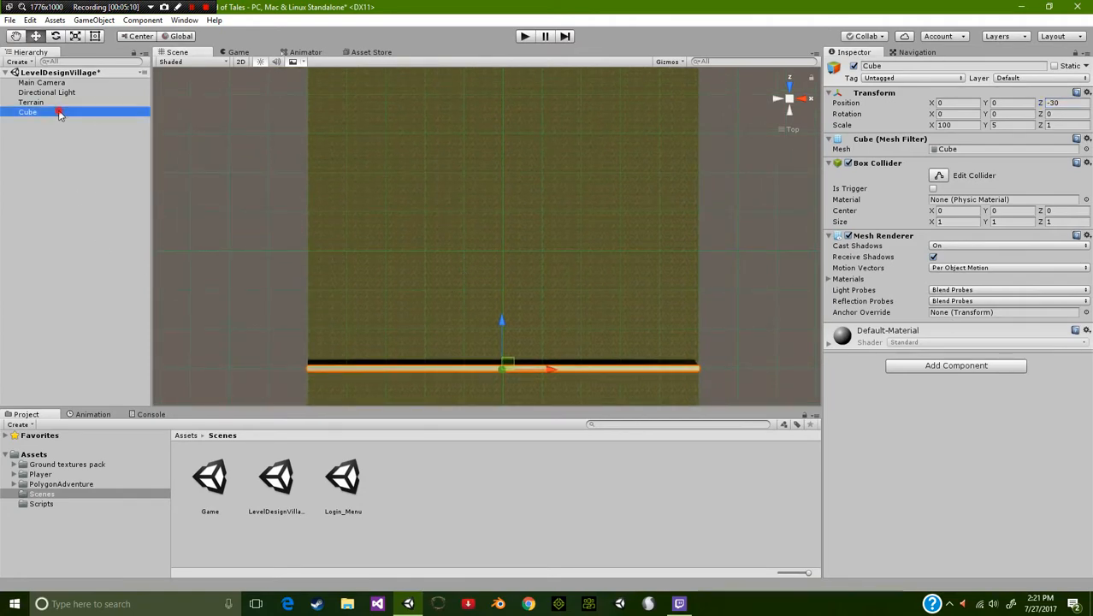
pyautogui.hotkey('ctrl', 'd')
pyautogui.doubleClick(1064, 102)
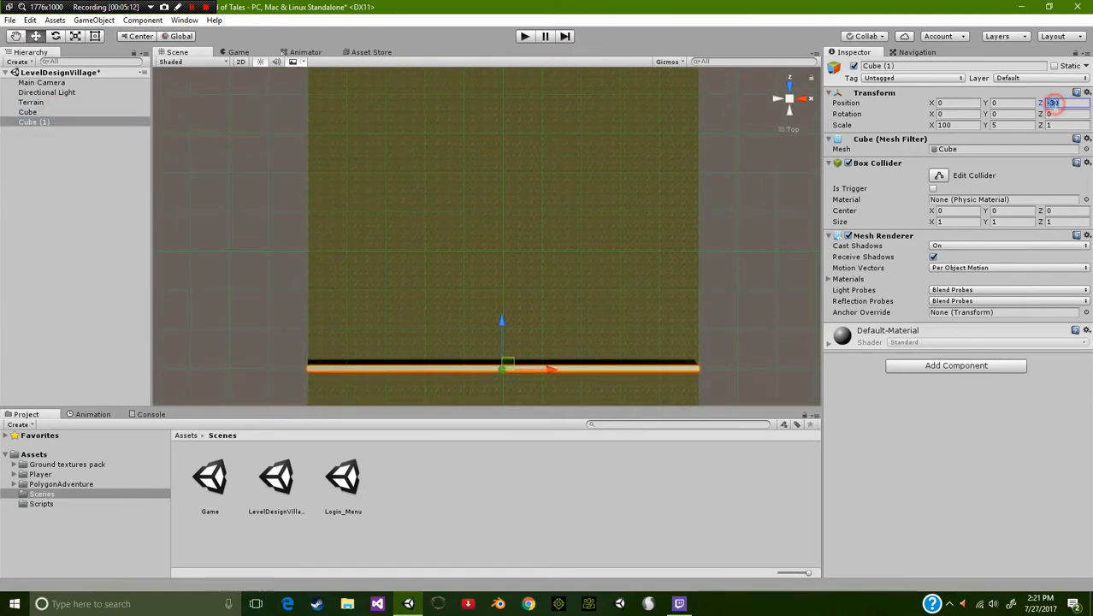
pyautogui.write('30')
pyautogui.moveTo(516, 248); pyautogui.dragTo(528, 261, button='middle')
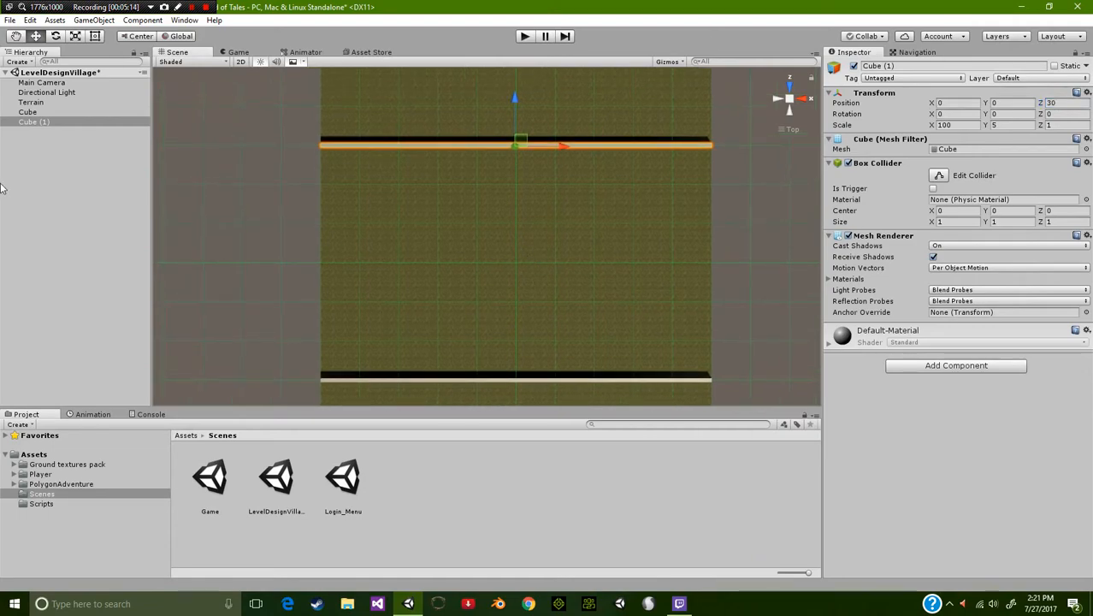
# Duplicate the second wall and give the copy a Z position of 1, an X scale of 1 and a Z scale of 30
pyautogui.hotkey('ctrl', 'd')
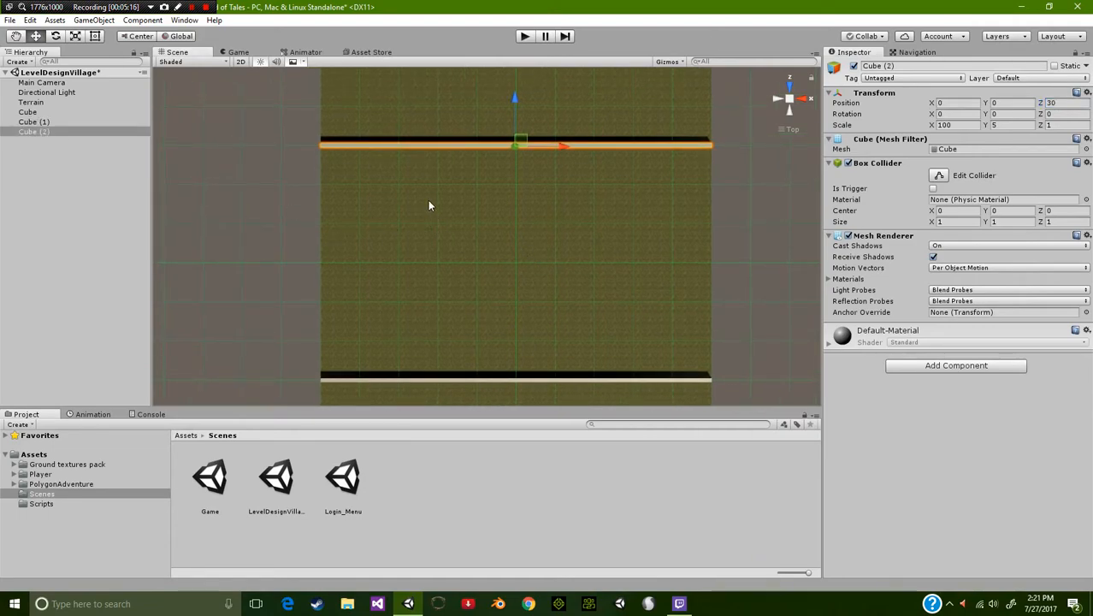
pyautogui.click(1054, 104)
pyautogui.write('1')
pyautogui.click(966, 125)
pyautogui.write('1')
pyautogui.click(1060, 125)
pyautogui.write('30')
pyautogui.press('Return')
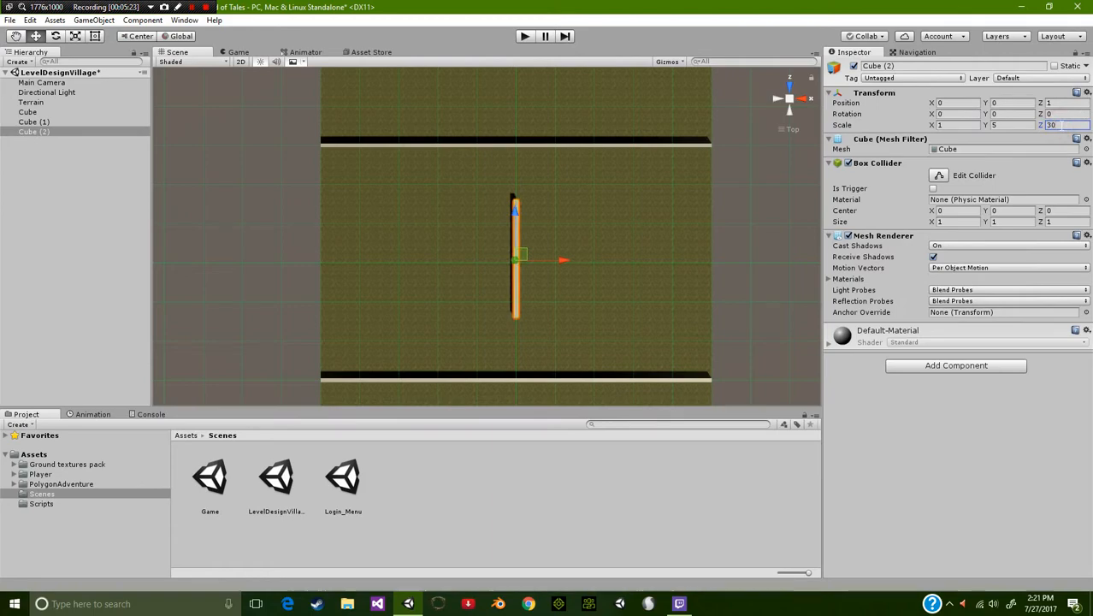
# Lengthen the crosswise wall to a Z scale of 100 and position it at Z 0 and X 30
pyautogui.click(1069, 138)
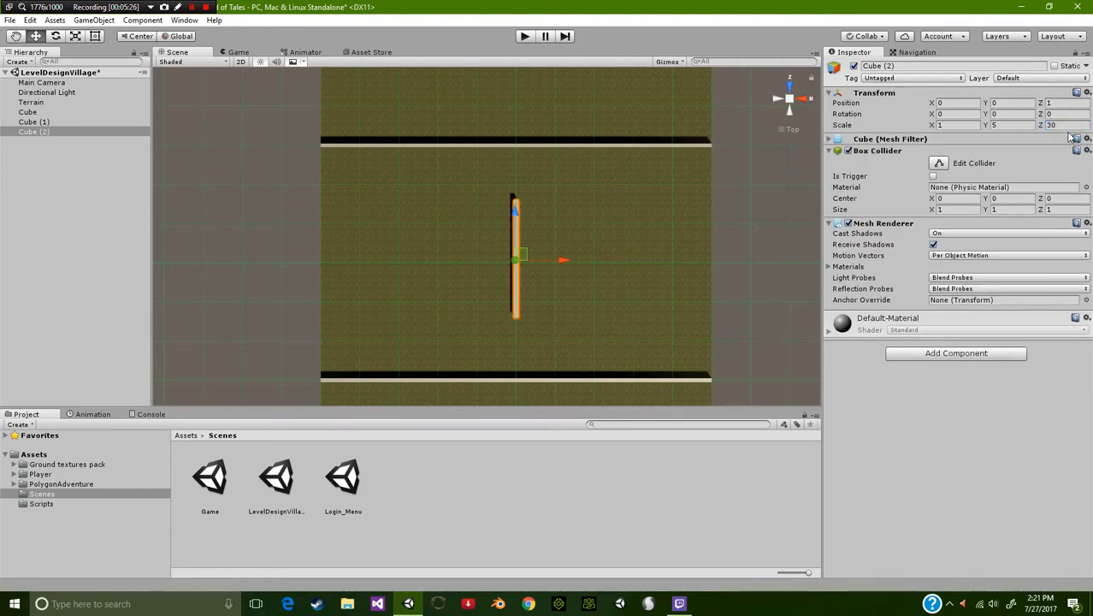
pyautogui.click(1065, 125)
pyautogui.write('100')
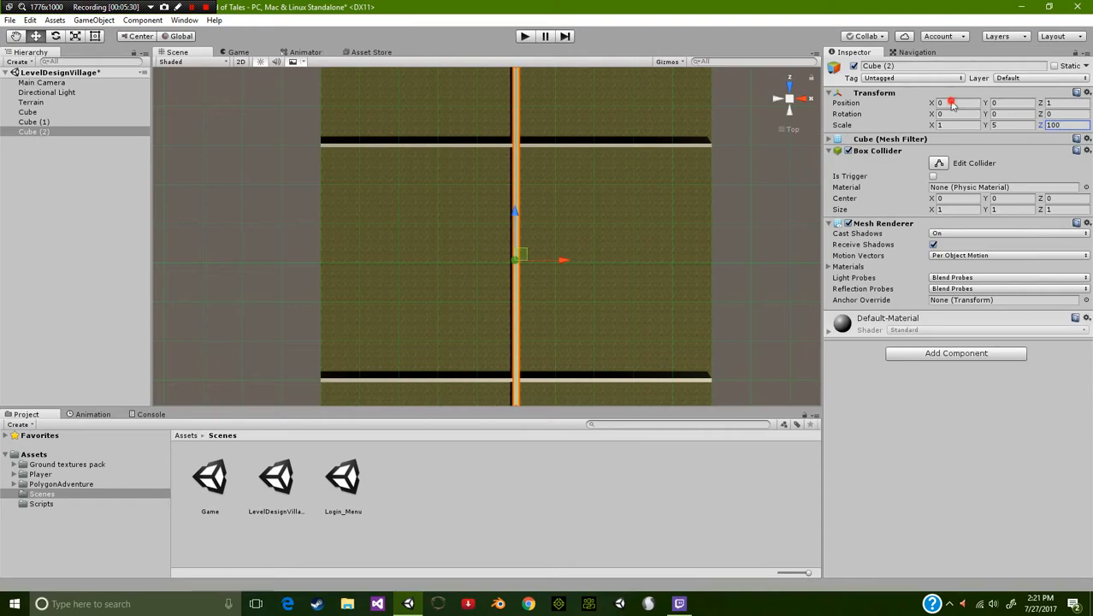
pyautogui.click(1069, 102)
pyautogui.write('0')
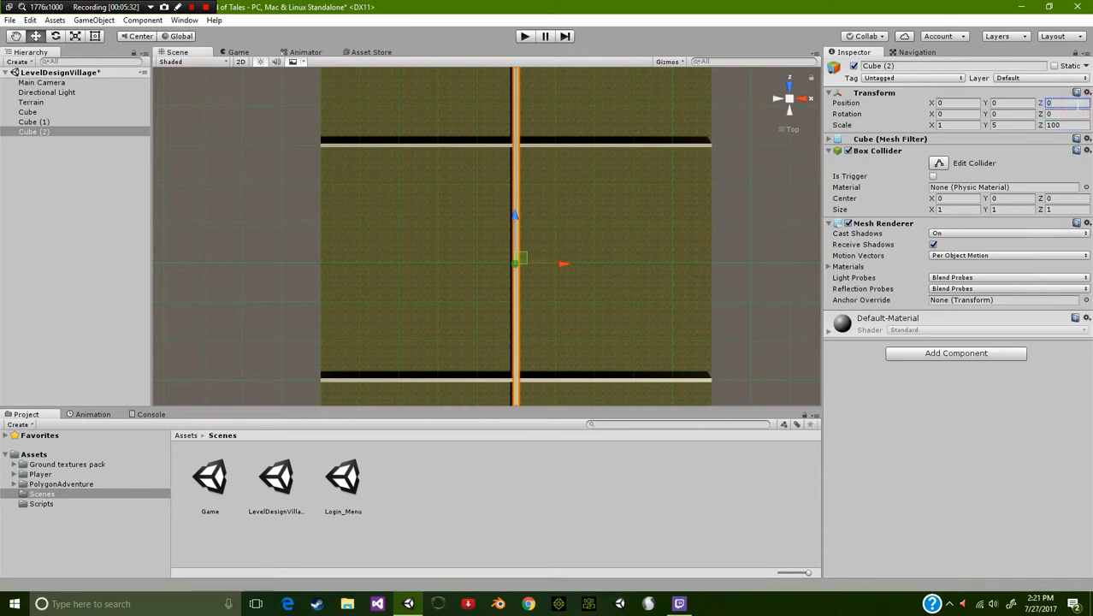
pyautogui.click(958, 103)
pyautogui.write('30')
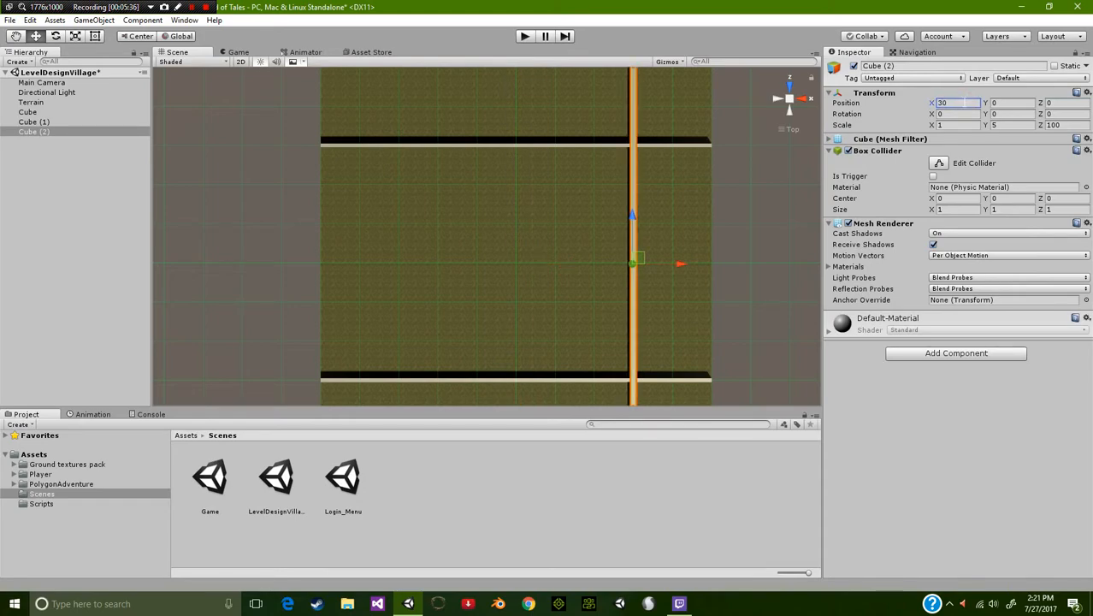
# Duplicate the crosswise wall and set the copy's X position to -30
pyautogui.scroll(-2, 583, 155)
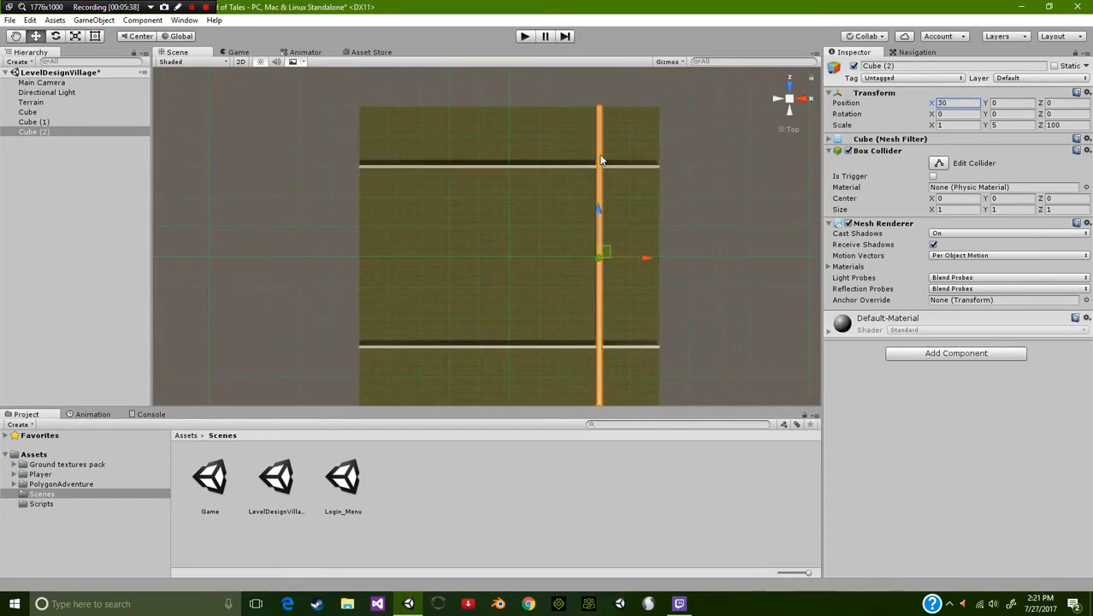
pyautogui.scroll(2, 603, 150)
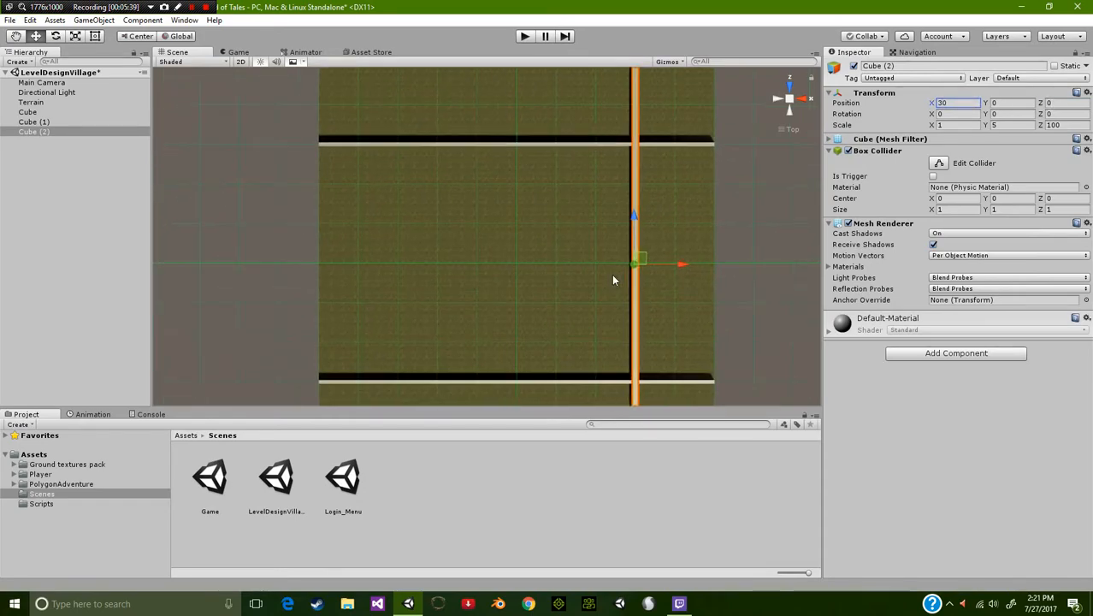
pyautogui.click(31, 135)
pyautogui.hotkey('ctrl', 'd')
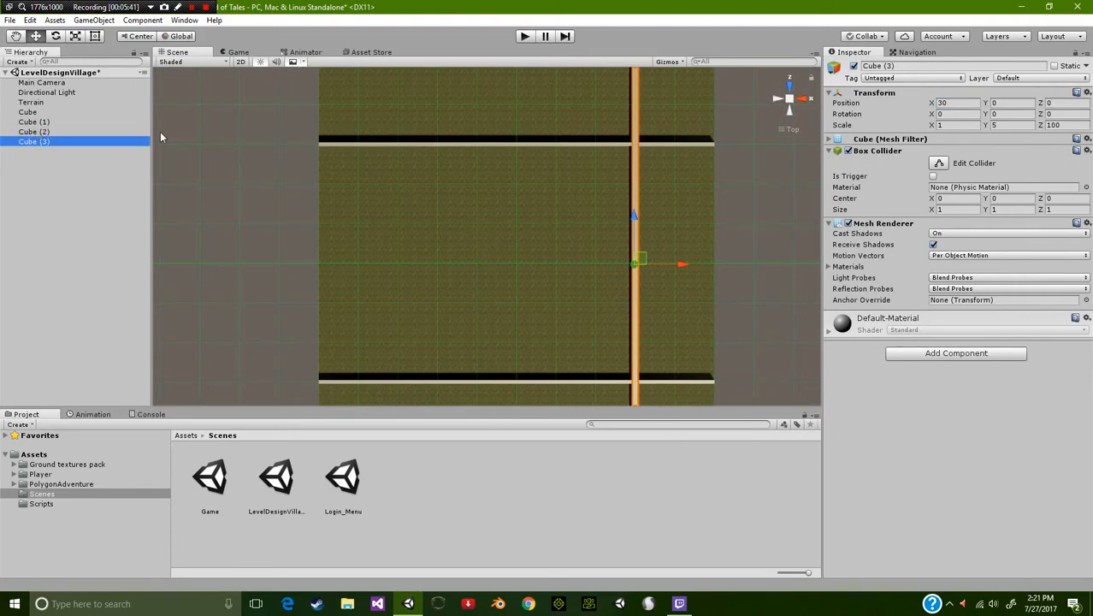
pyautogui.click(956, 102)
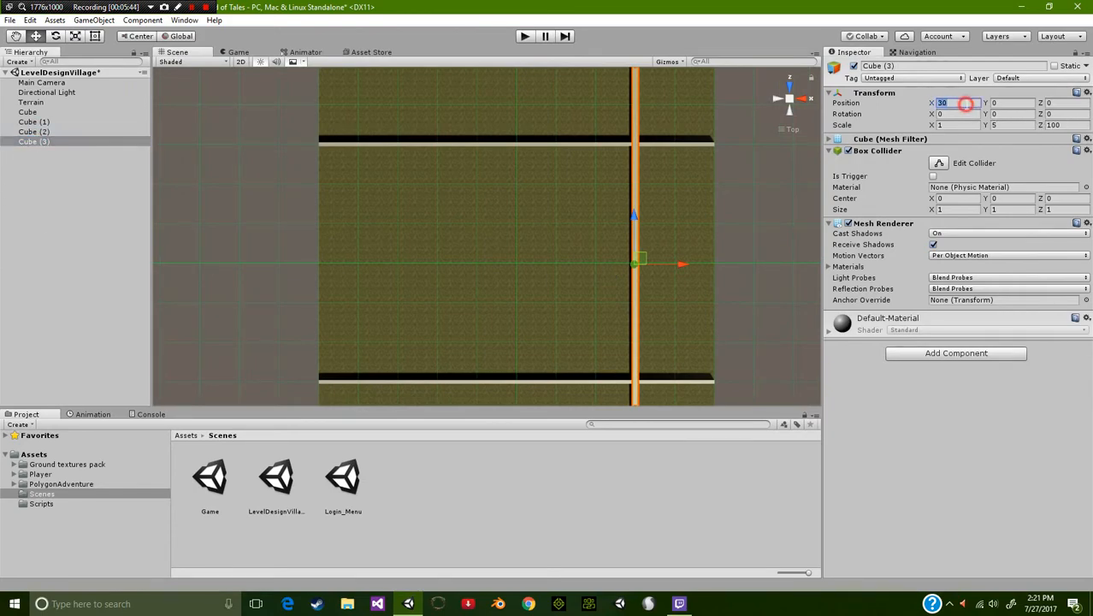
pyautogui.write('-30')
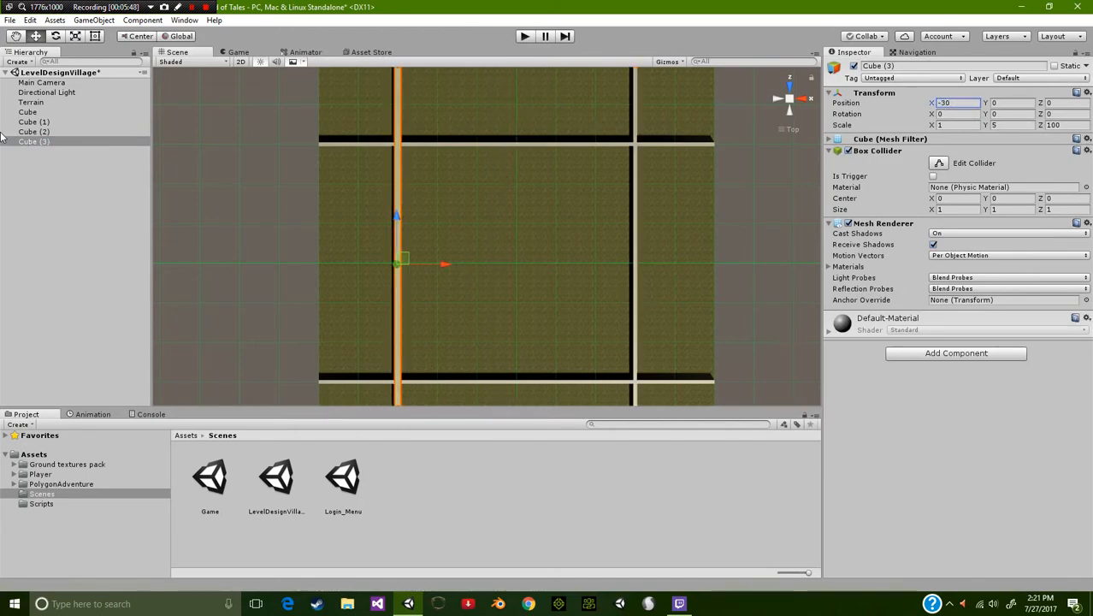
# Create an empty object with its transform reset and name it Barrier
pyautogui.keyDown('shift'); pyautogui.click(41, 113); pyautogui.keyUp('shift')
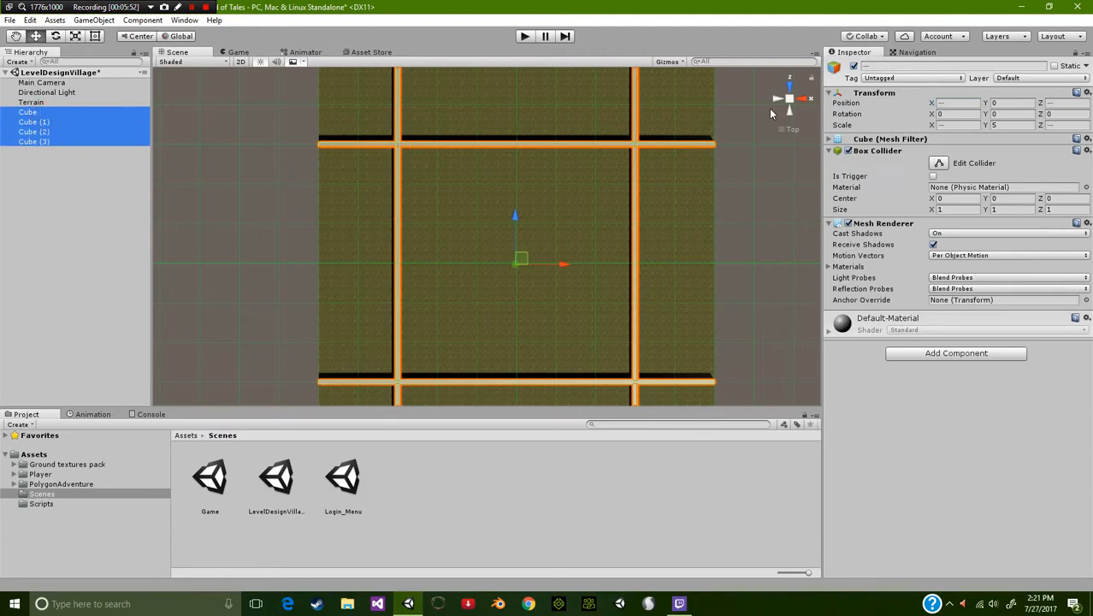
pyautogui.rightClick(59, 201)
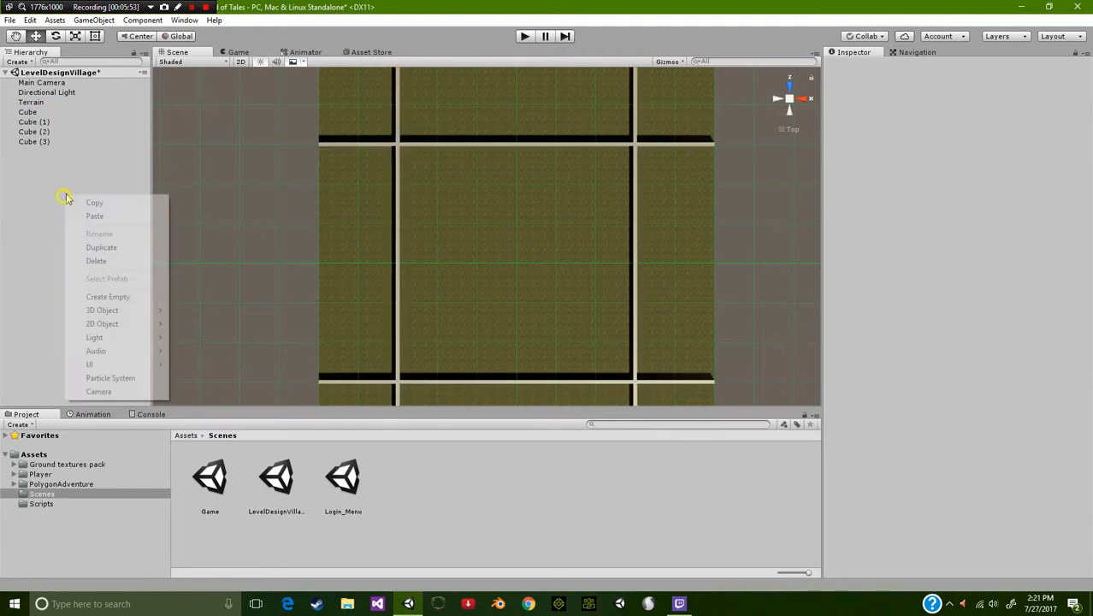
pyautogui.click(118, 296)
pyautogui.click(1087, 92)
pyautogui.click(975, 106)
pyautogui.click(988, 66)
pyautogui.write('Barr')
pyautogui.press('Return')
# Parent all four wall cubes to the Barrier object
pyautogui.click(28, 112)
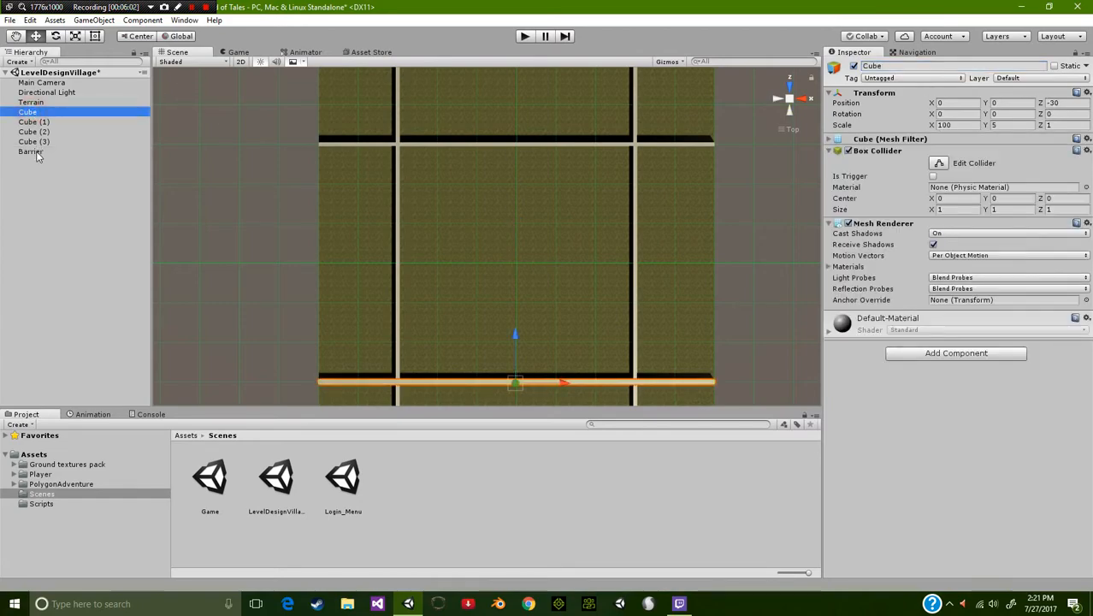
pyautogui.keyDown('shift'); pyautogui.click(35, 141); pyautogui.keyUp('shift')
pyautogui.moveTo(41, 113); pyautogui.dragTo(39, 151)
pyautogui.click(38, 176)
# Switch the scene view back to perspective and examine the barrier walls from an oblique angle
pyautogui.scroll(2, 562, 220)
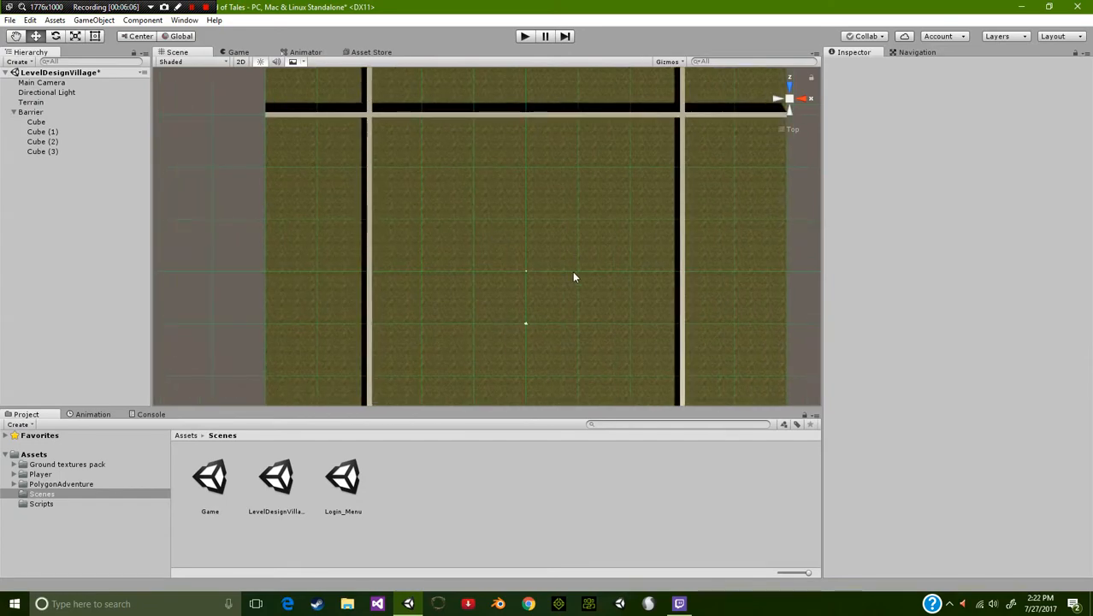
pyautogui.click(788, 97)
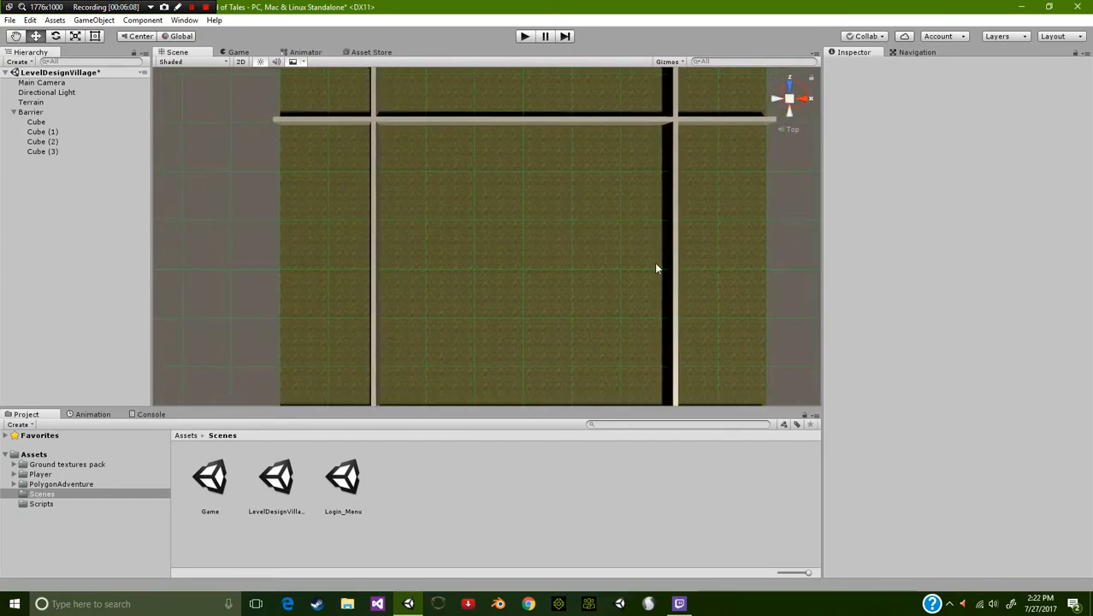
pyautogui.keyDown('alt'); pyautogui.moveTo(587, 291); pyautogui.dragTo(579, 184); pyautogui.keyUp('alt')
pyautogui.moveTo(579, 184); pyautogui.dragTo(577, 144, button='right')
pyautogui.moveTo(559, 307); pyautogui.dragTo(515, 117, button='middle')
pyautogui.moveTo(446, 249); pyautogui.dragTo(463, 171, button='middle')
pyautogui.scroll(-4, 474, 229)
pyautogui.moveTo(478, 260); pyautogui.dragTo(469, 217, button='middle')
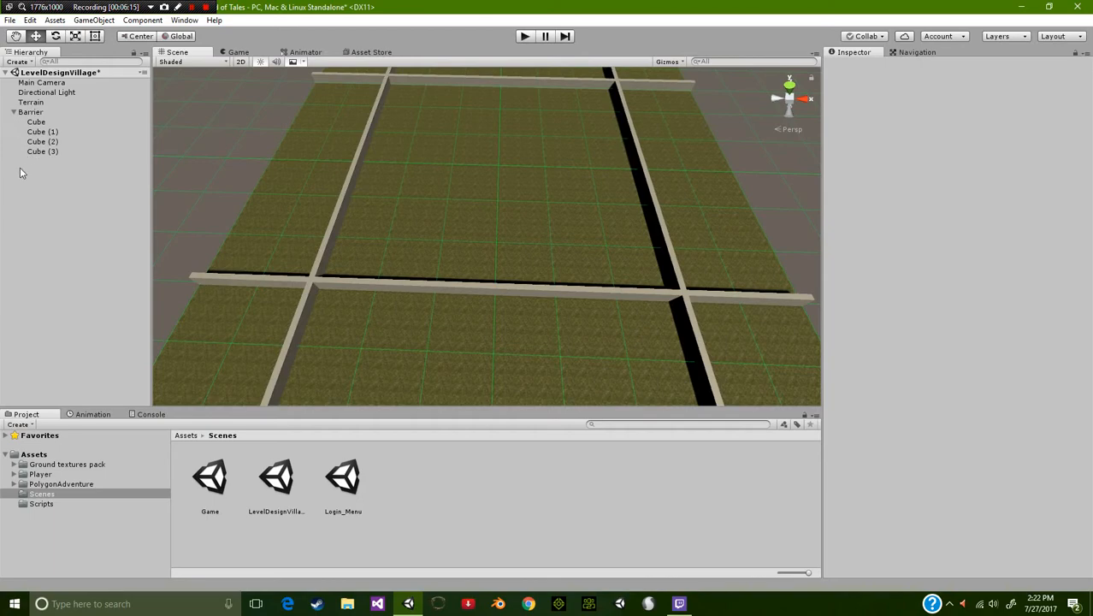
# Add a cube as a child of Barrier and set its X, Y and Z scale to 5
pyautogui.rightClick(36, 113)
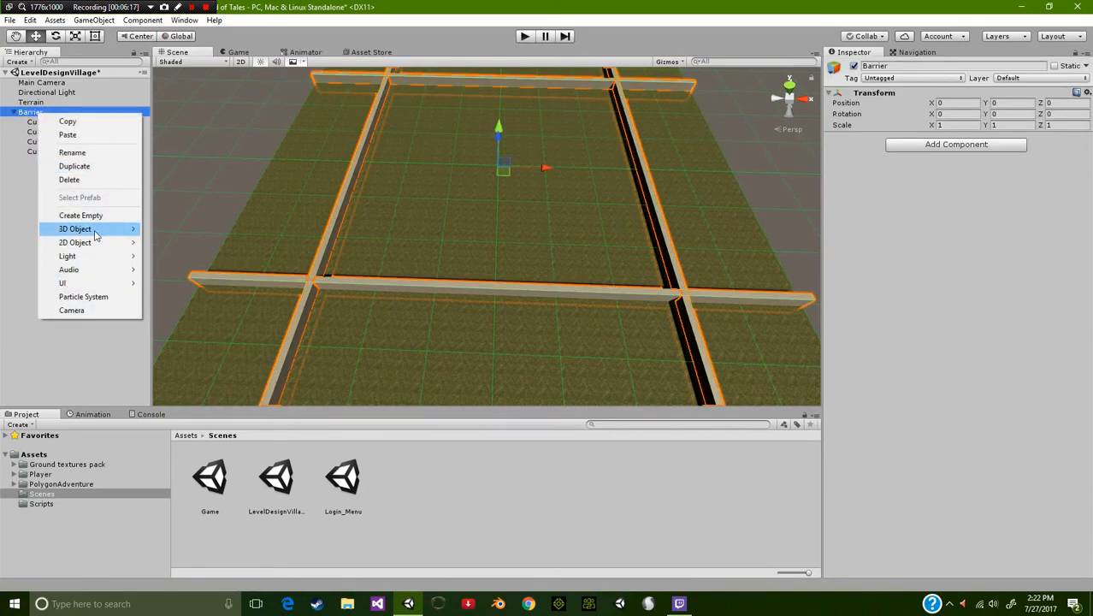
pyautogui.moveTo(128, 231)
pyautogui.click(171, 229)
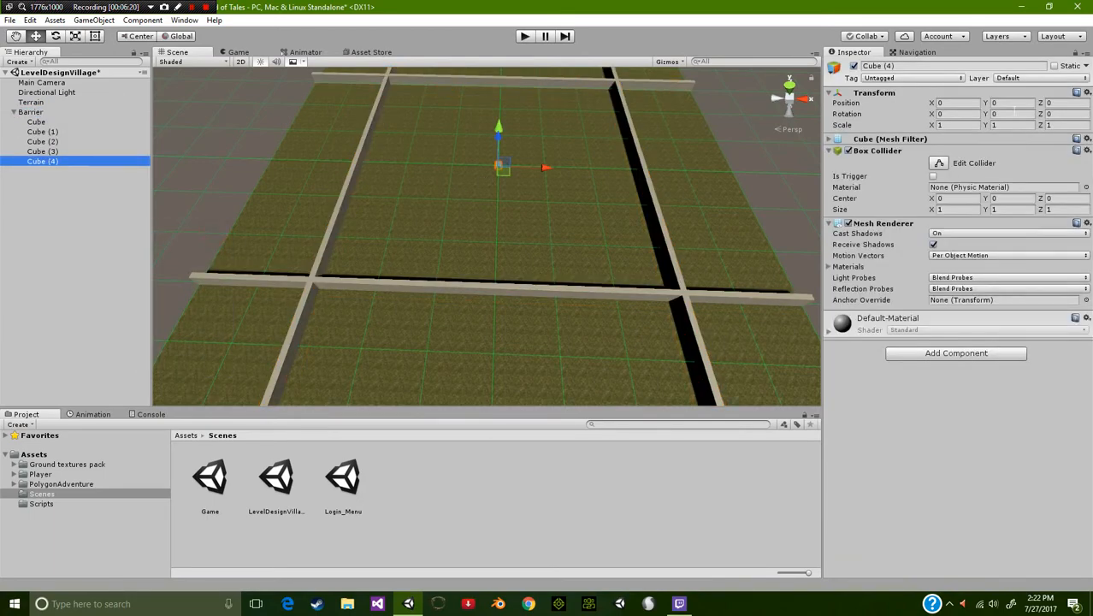
pyautogui.click(1002, 125)
pyautogui.write('5')
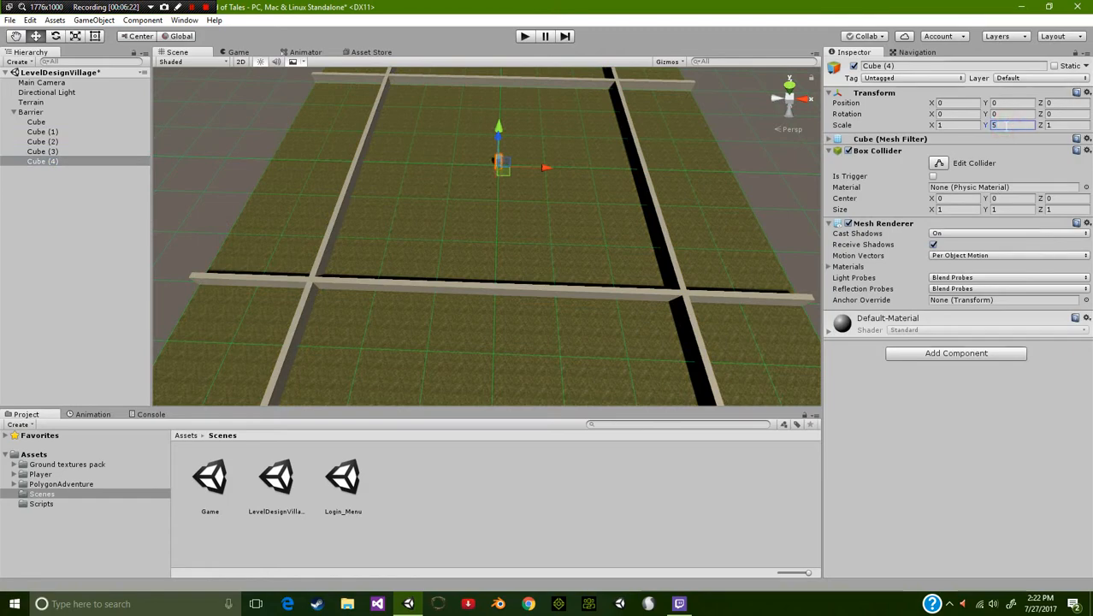
pyautogui.click(967, 126)
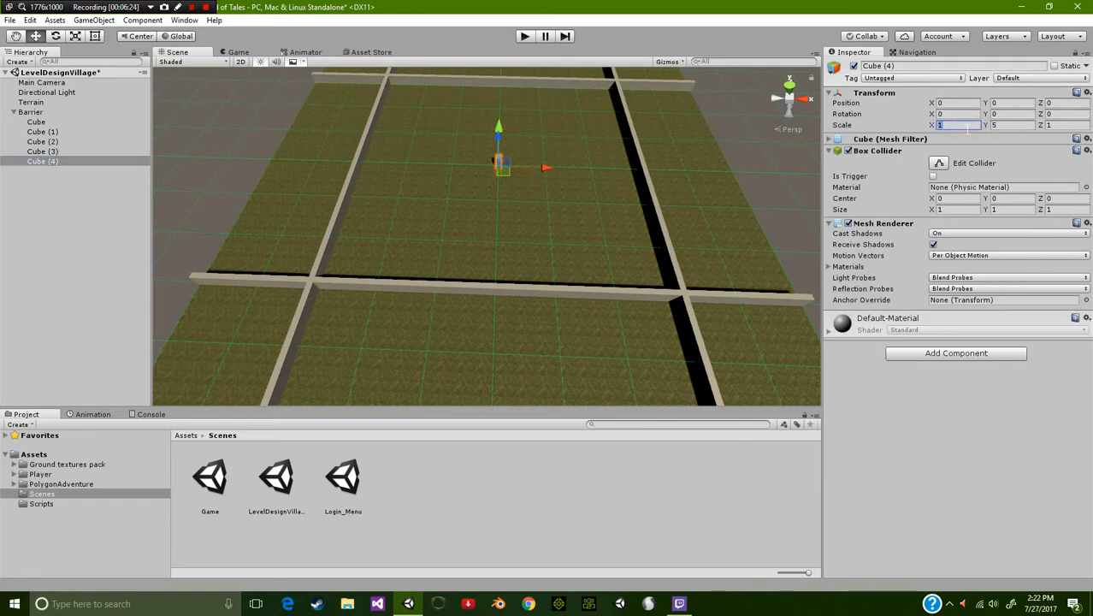
pyautogui.write('5')
pyautogui.click(1063, 125)
pyautogui.write('5')
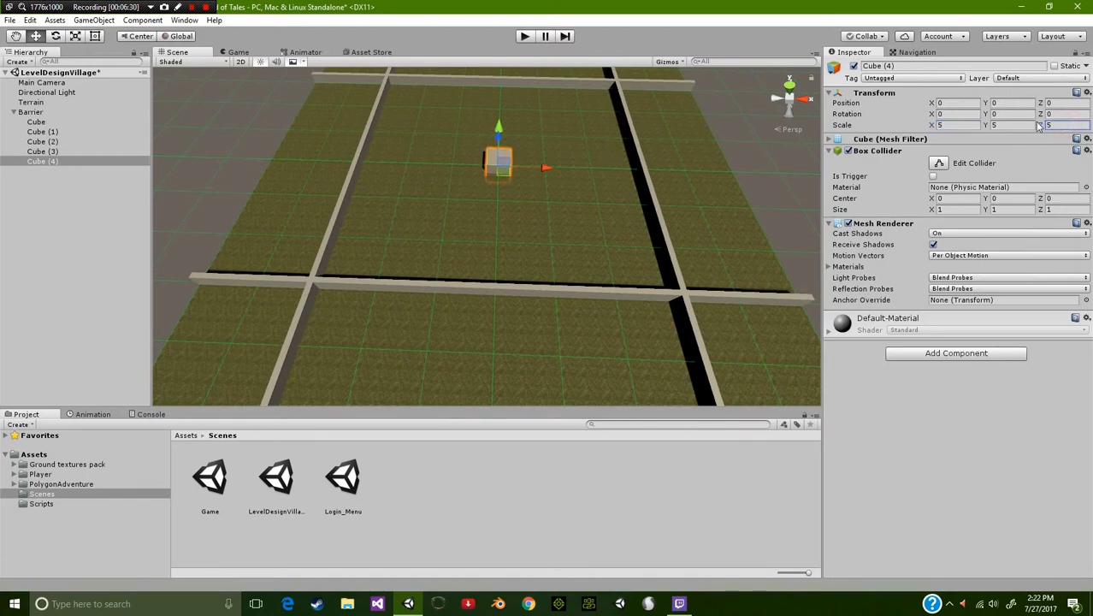
# Rename the new cube as Emtrance and set its Z position to -30
pyautogui.click(898, 65)
pyautogui.write('Emtrance')
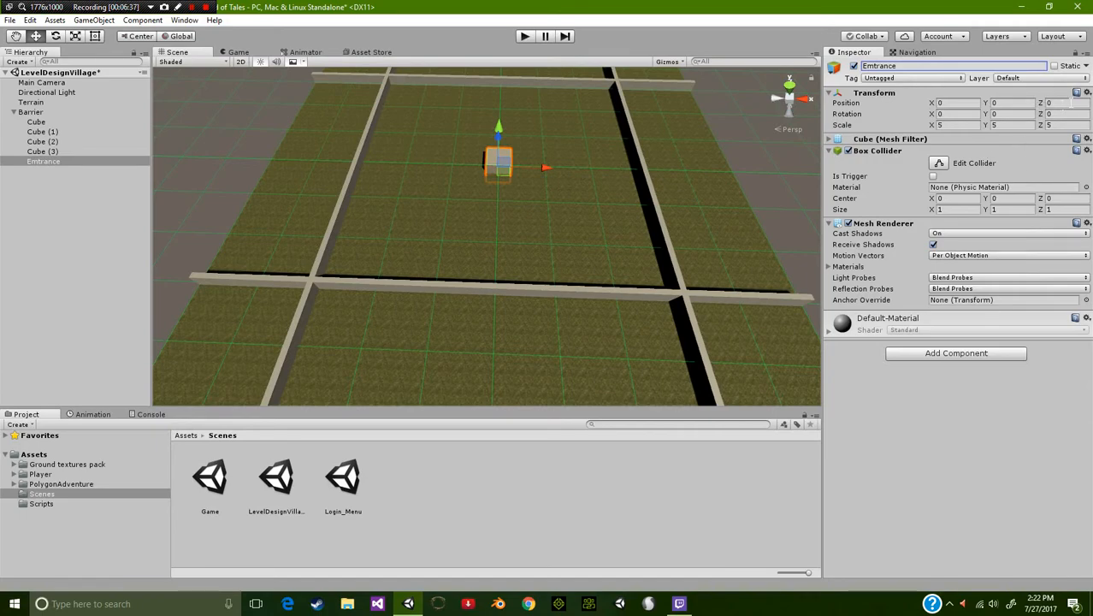
pyautogui.click(1077, 104)
pyautogui.write('-30')
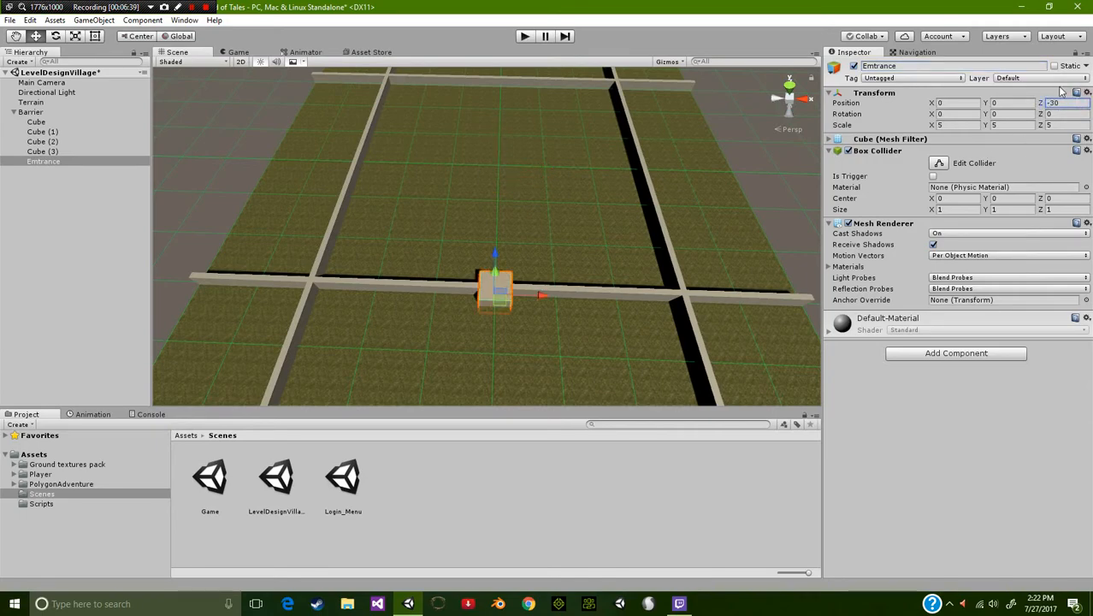
# Select the terrain inside the walls and look over its sculpting and painting tools
pyautogui.moveTo(581, 203); pyautogui.dragTo(610, 266, button='middle')
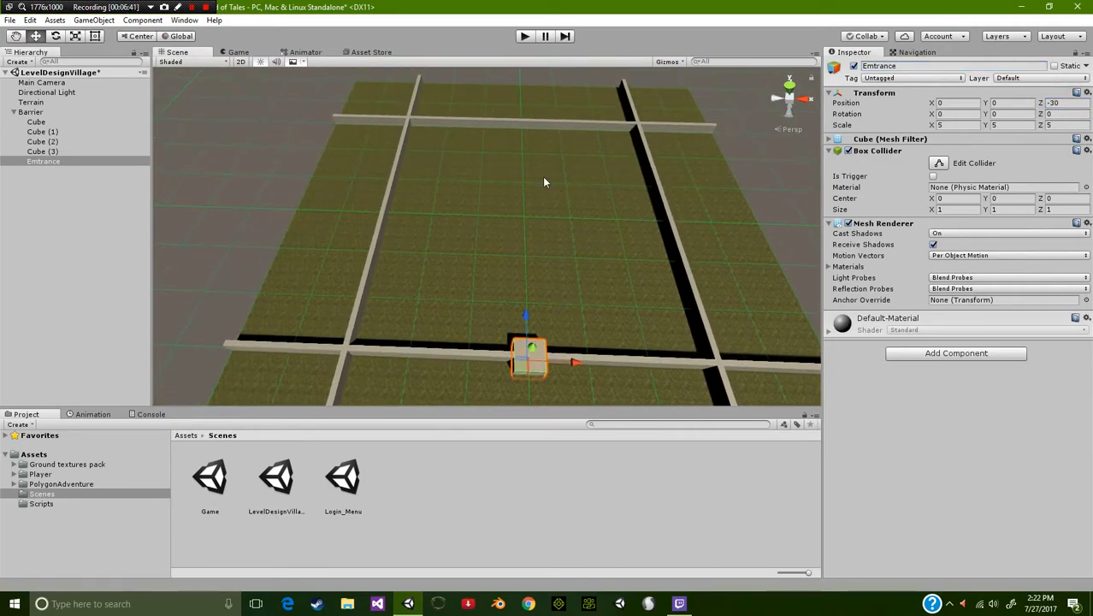
pyautogui.moveTo(544, 178); pyautogui.dragTo(557, 253, button='right')
pyautogui.moveTo(545, 189); pyautogui.dragTo(594, 317, button='middle')
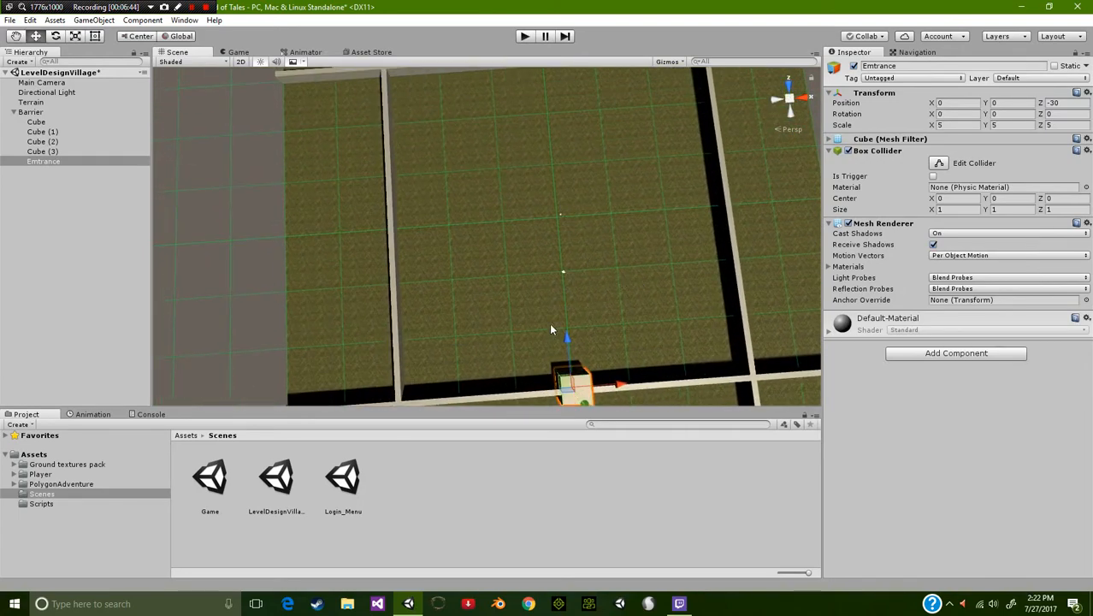
pyautogui.moveTo(545, 167); pyautogui.dragTo(606, 343, button='middle')
pyautogui.moveTo(584, 267); pyautogui.dragTo(560, 158, button='middle')
pyautogui.click(540, 217)
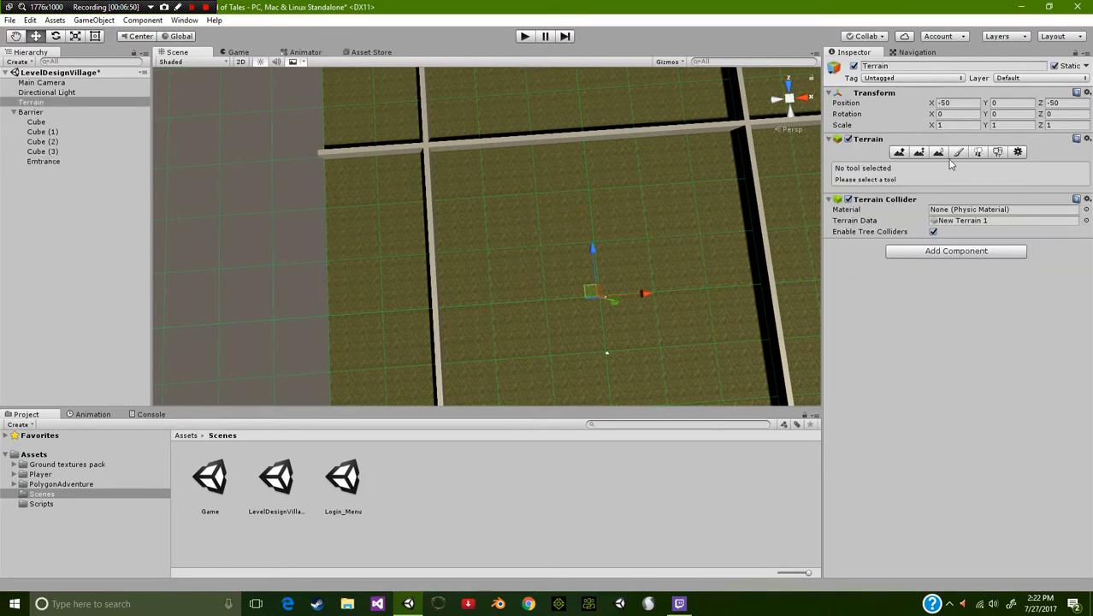
pyautogui.click(977, 154)
pyautogui.click(959, 153)
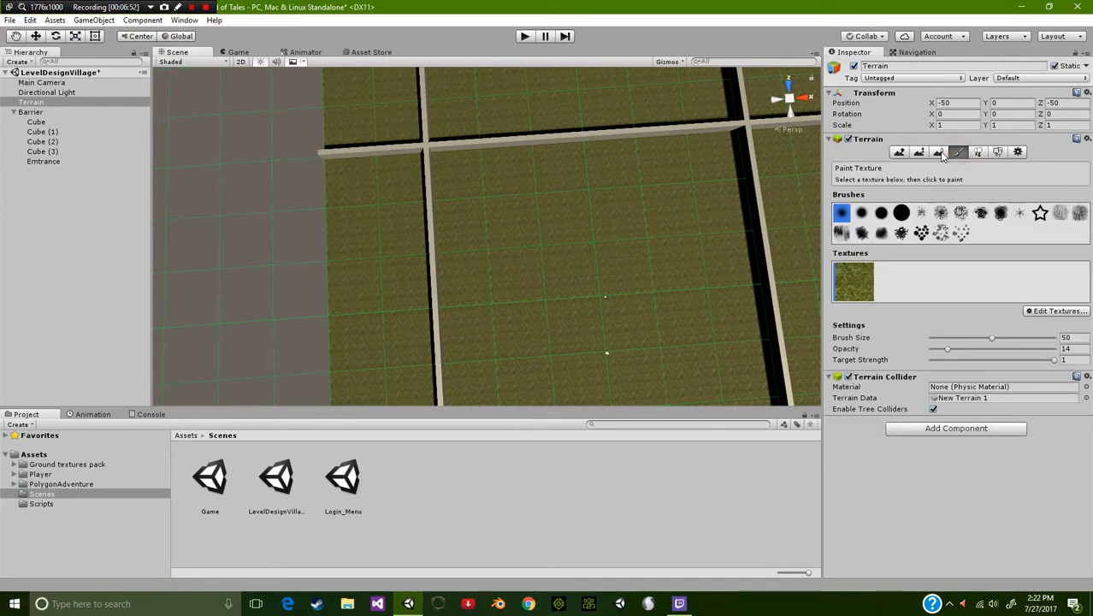
pyautogui.click(939, 152)
pyautogui.click(899, 154)
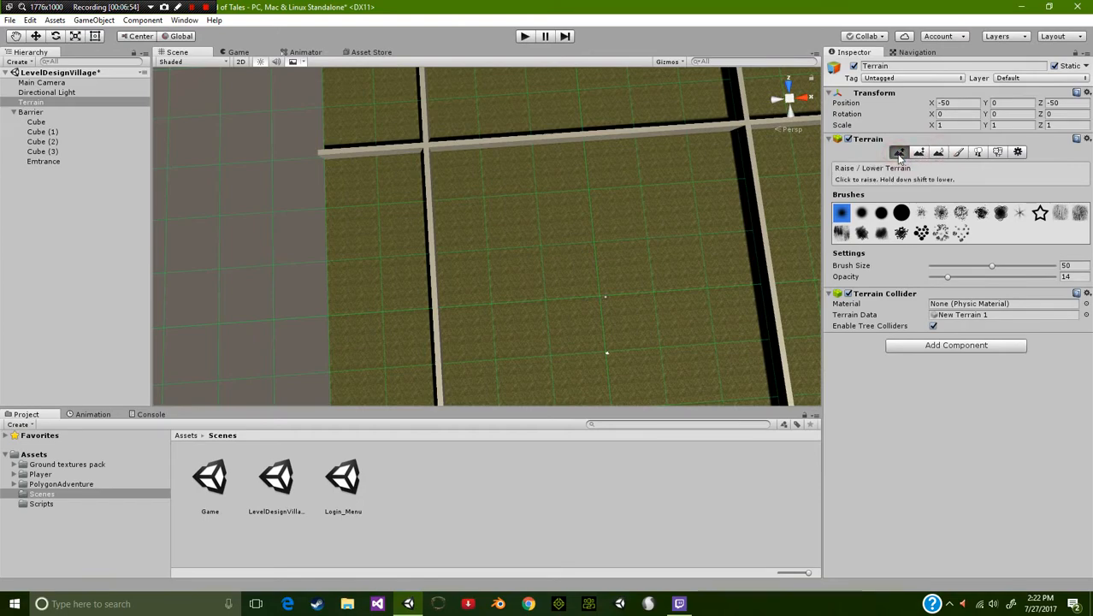
# With Paint Height, choose the solid round brush at size 100 and opacity 100, and flatten the terrain at height 10
pyautogui.click(923, 152)
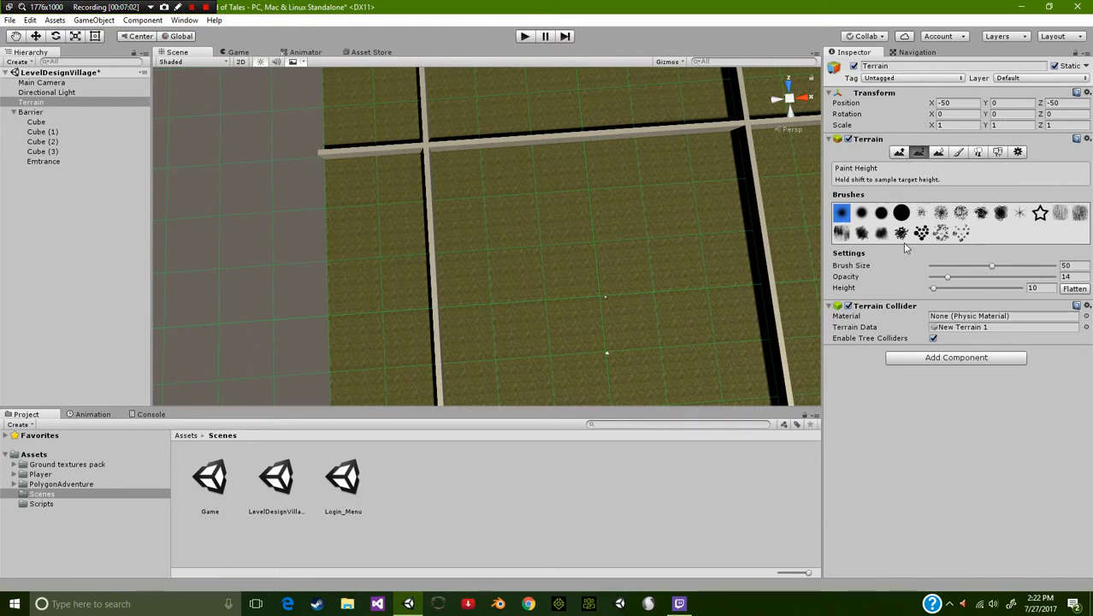
pyautogui.click(902, 213)
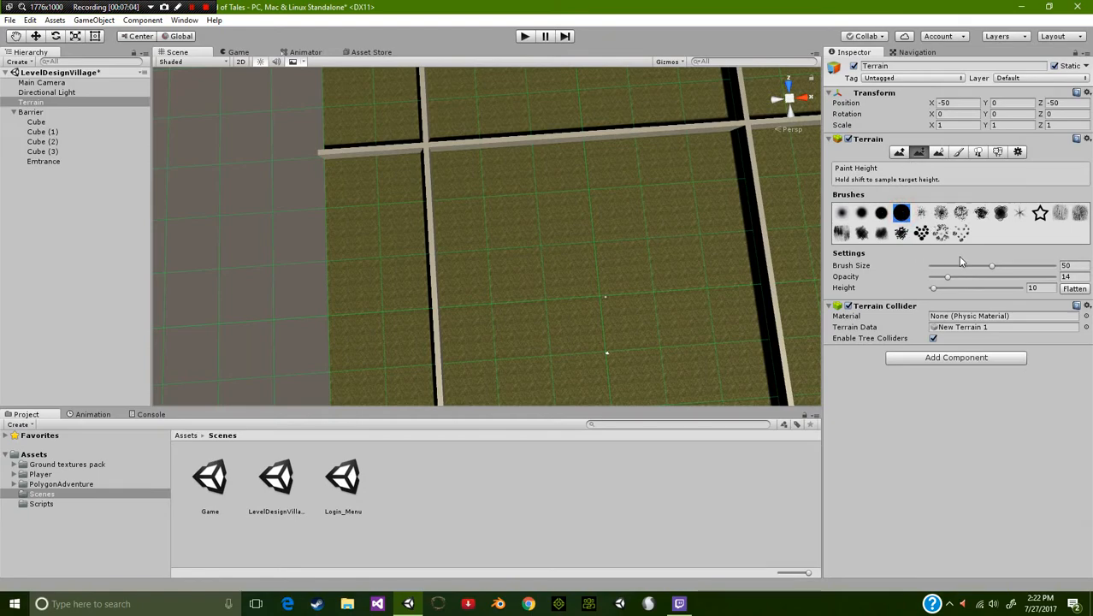
pyautogui.moveTo(997, 265); pyautogui.dragTo(1055, 266)
pyautogui.moveTo(976, 276); pyautogui.dragTo(1091, 277)
pyautogui.click(1032, 288)
pyautogui.click(1075, 289)
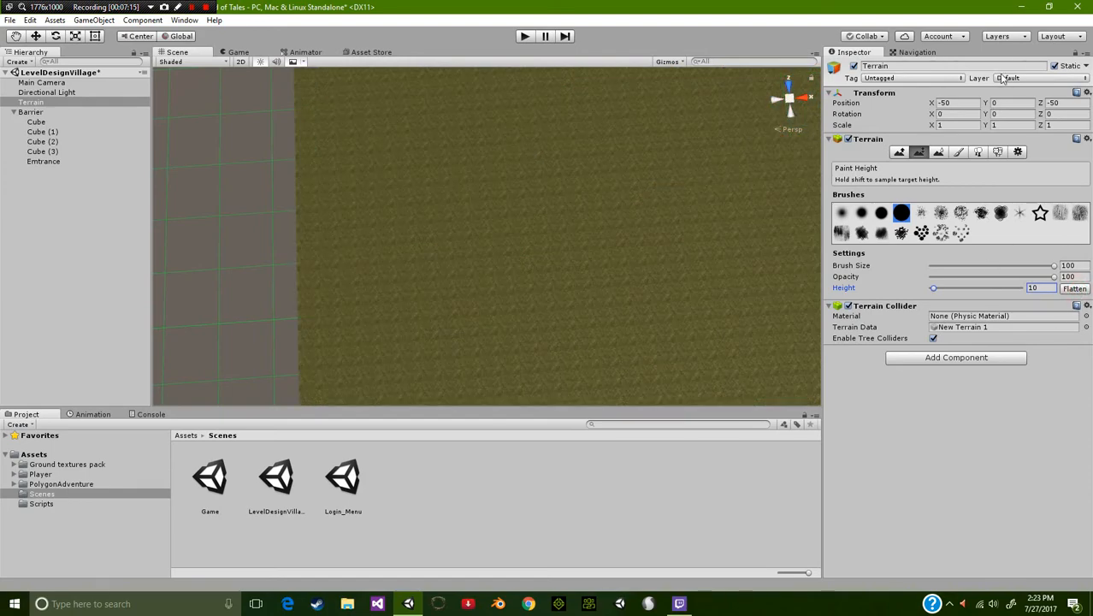
# Set the terrain's Y position to -10 and sample the ground inside the walls as the Paint Height target
pyautogui.click(1012, 102)
pyautogui.write('-10')
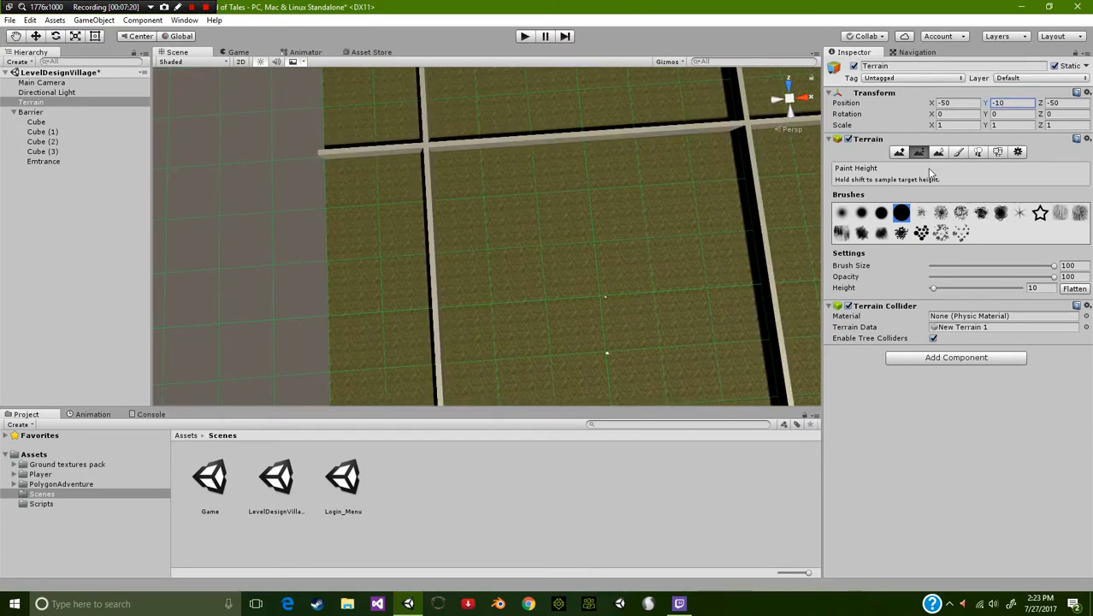
pyautogui.moveTo(581, 246); pyautogui.dragTo(523, 254, button='middle')
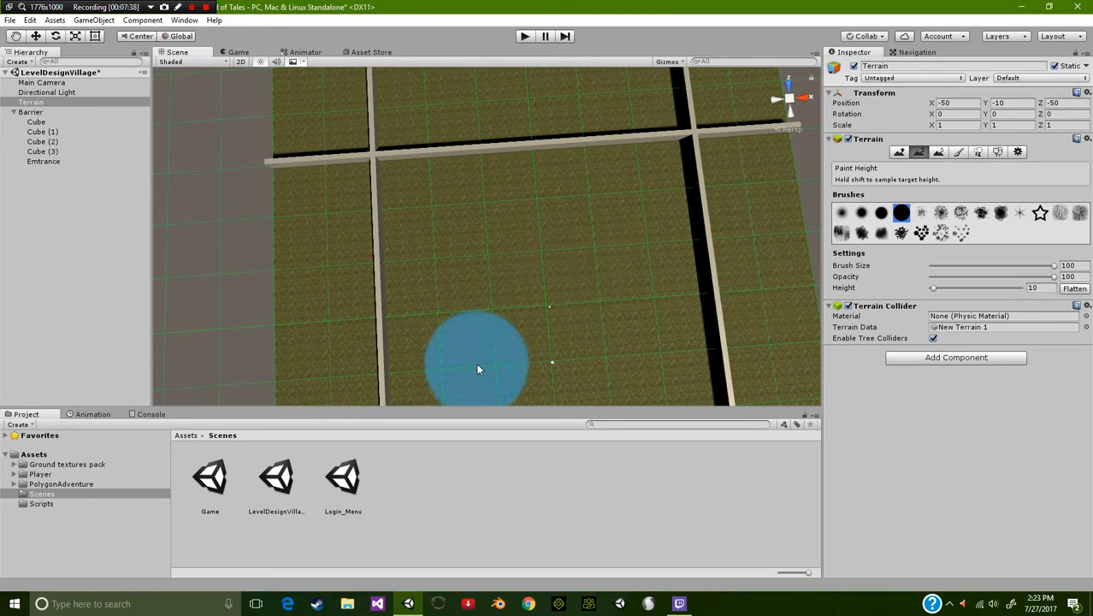
pyautogui.keyDown('shift'); pyautogui.click(597, 279); pyautogui.keyUp('shift')
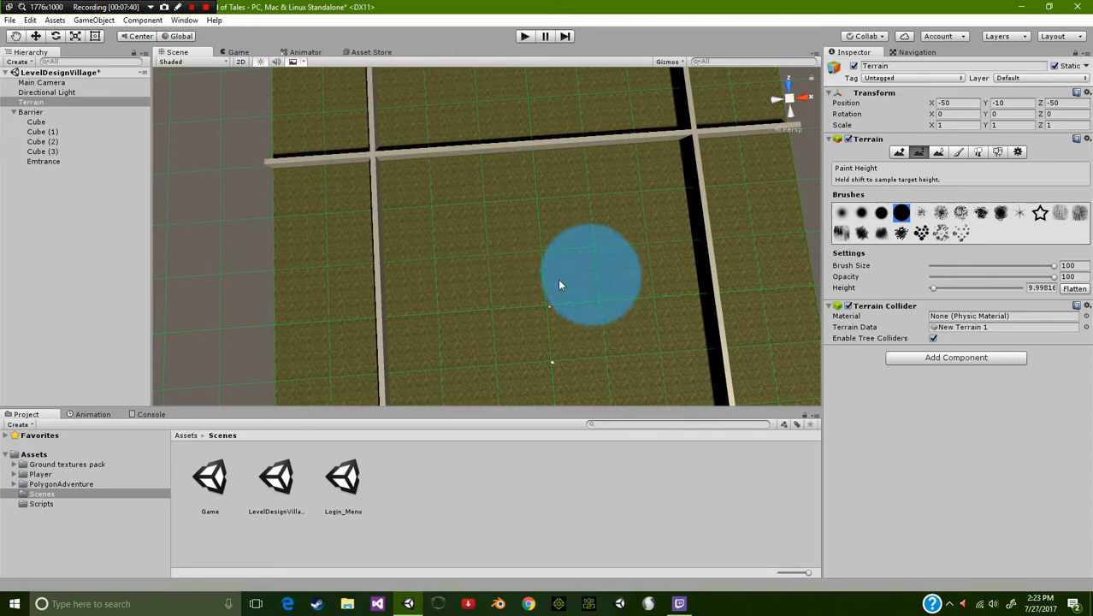
# Try lowering a round pit inside the walls with the Raise / Lower Terrain tool, and undo it
pyautogui.moveTo(510, 292); pyautogui.dragTo(559, 261, button='right')
pyautogui.moveTo(558, 260); pyautogui.dragTo(597, 62, button='middle')
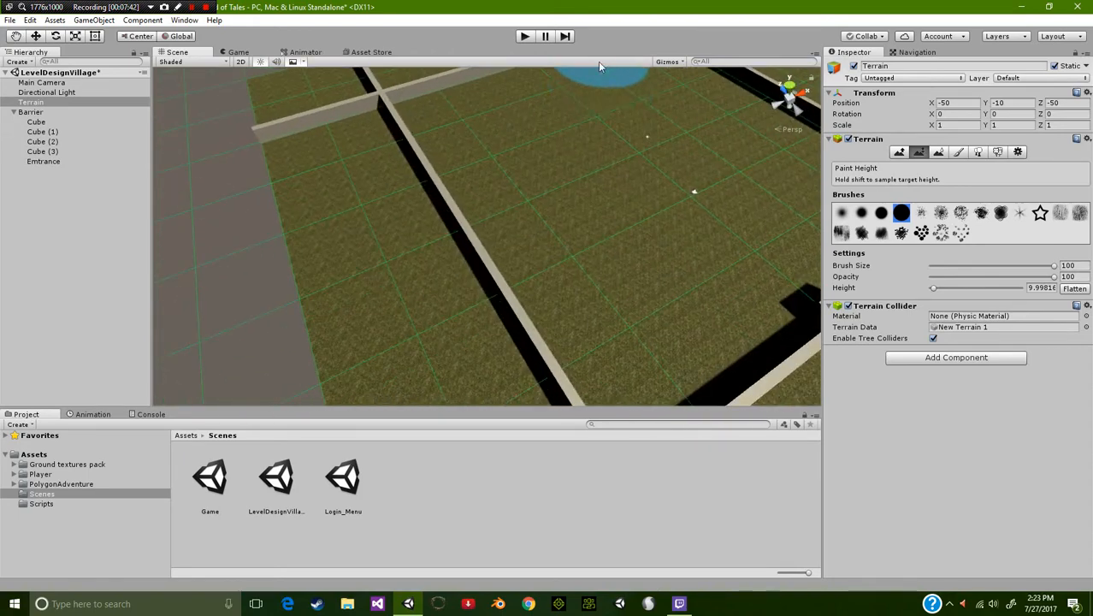
pyautogui.scroll(-4, 640, 235)
pyautogui.moveTo(640, 235); pyautogui.dragTo(646, 294, button='middle')
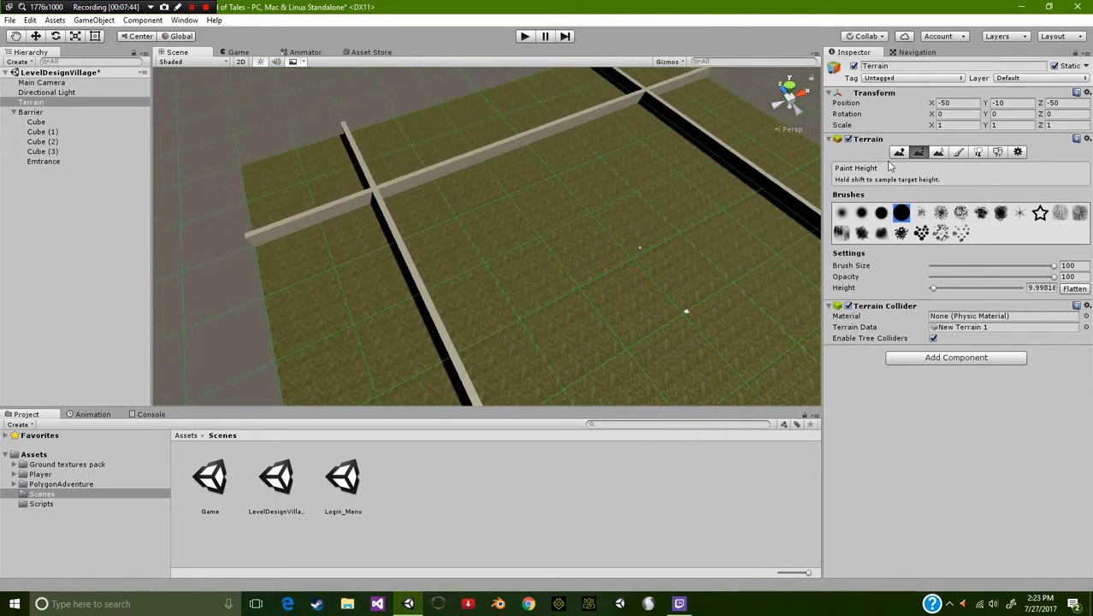
pyautogui.click(896, 152)
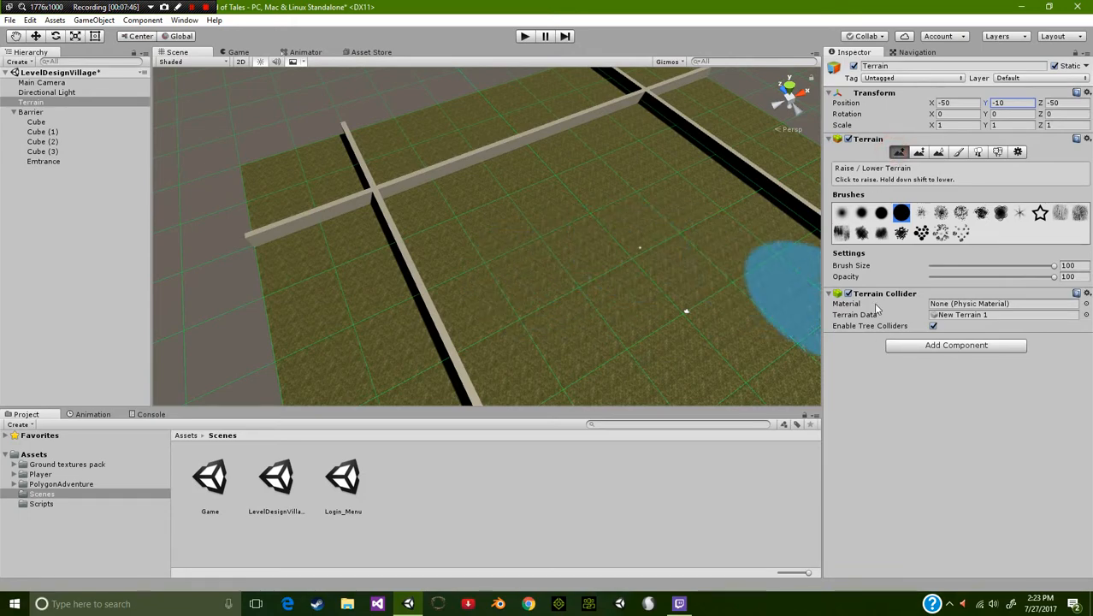
pyautogui.moveTo(671, 271)
pyautogui.keyDown('shift'); pyautogui.mouseDown()
pyautogui.moveTo(629, 227)
pyautogui.moveTo(637, 261)
pyautogui.moveTo(747, 318)
pyautogui.moveTo(694, 256)
pyautogui.moveTo(649, 274)
pyautogui.moveTo(664, 274)
pyautogui.mouseUp(); pyautogui.keyUp('shift')
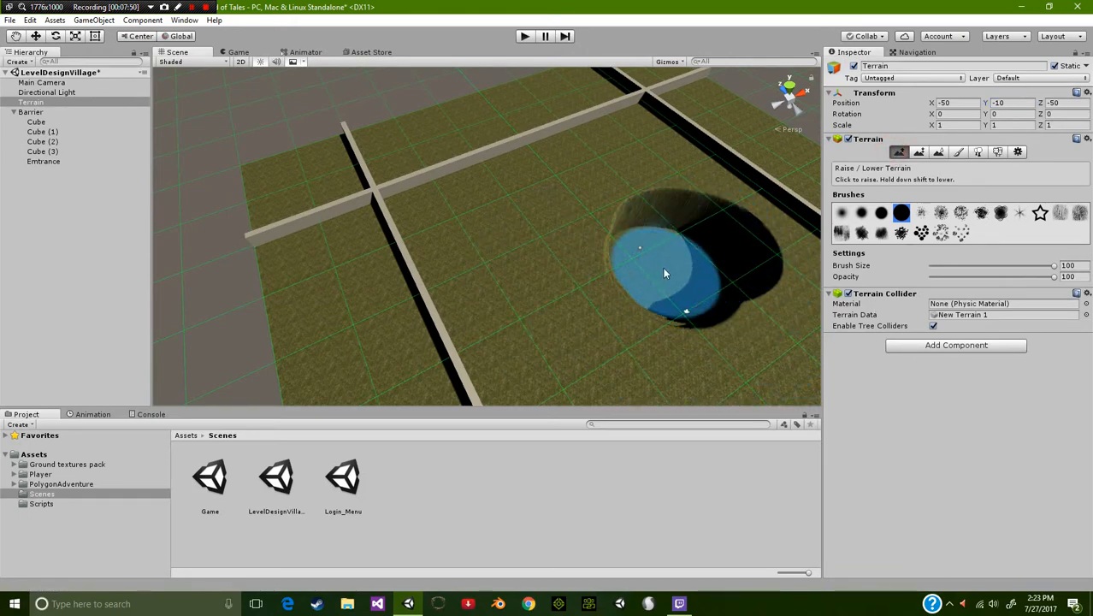
pyautogui.hotkey('ctrl', 'z')
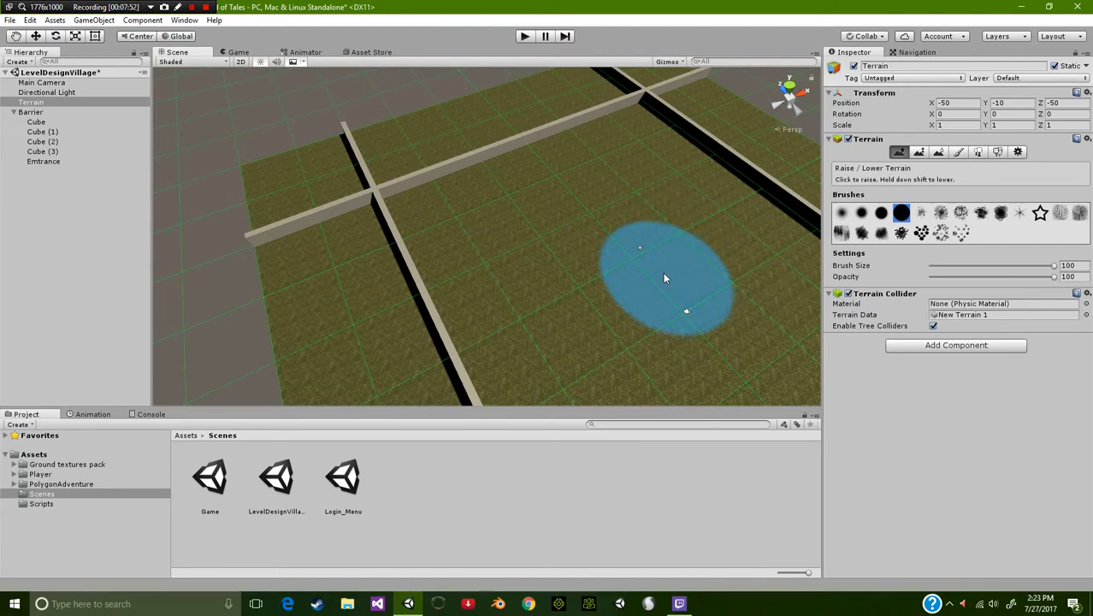
# With Raise / Lower Terrain, the soft round brush and opacity 2, raise low mounds along the barrier's far wall and adjoining side
pyautogui.click(845, 217)
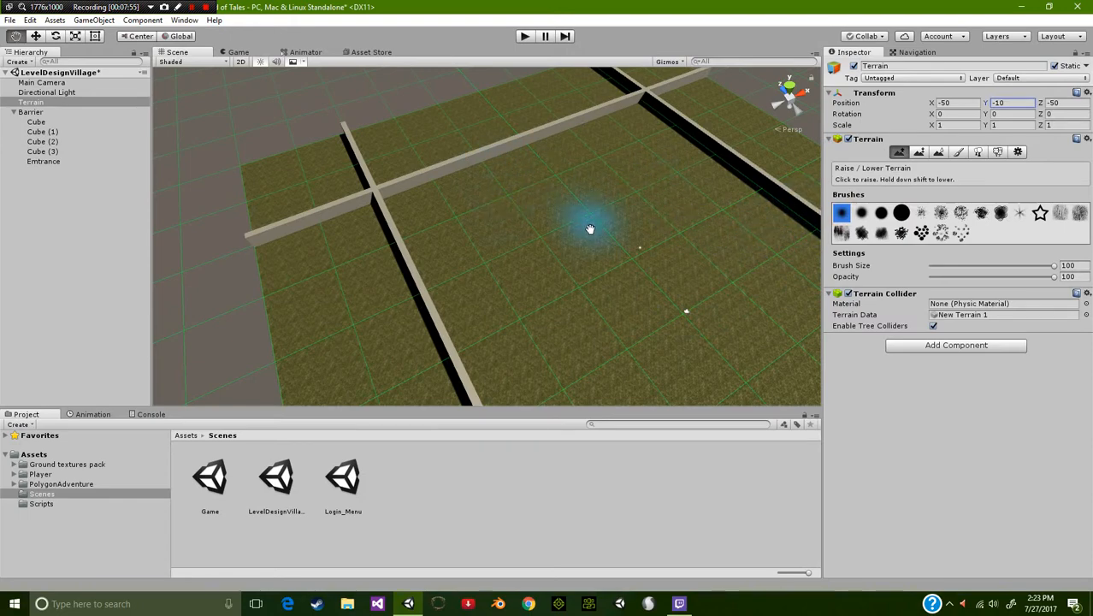
pyautogui.moveTo(588, 224); pyautogui.dragTo(600, 322, button='middle')
pyautogui.moveTo(523, 222); pyautogui.dragTo(622, 158, button='middle')
pyautogui.moveTo(591, 202); pyautogui.dragTo(470, 206, button='middle')
pyautogui.click(1065, 276)
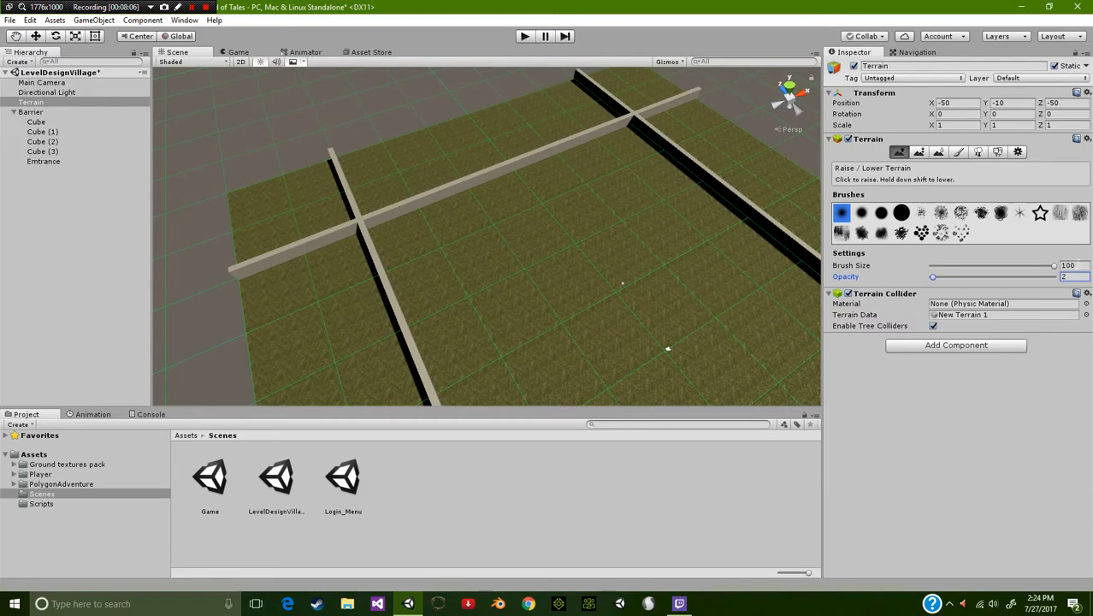
pyautogui.moveTo(560, 156); pyautogui.dragTo(588, 227, button='middle')
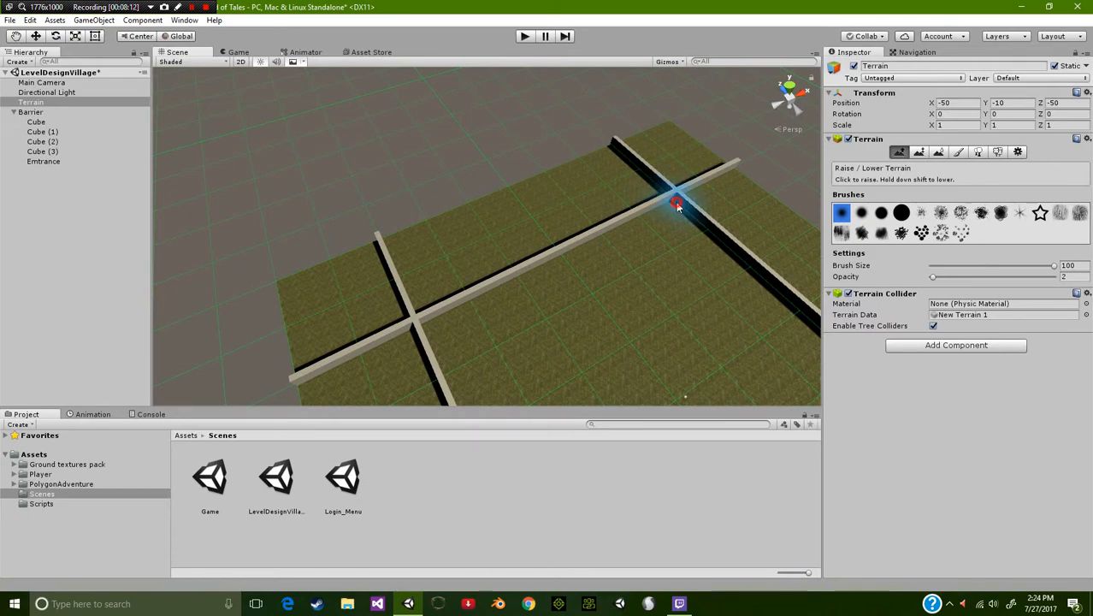
pyautogui.moveTo(565, 240)
pyautogui.mouseDown()
pyautogui.moveTo(536, 238)
pyautogui.moveTo(474, 295)
pyautogui.moveTo(393, 330)
pyautogui.moveTo(409, 385)
pyautogui.mouseUp()
pyautogui.moveTo(424, 357); pyautogui.dragTo(391, 205, button='middle')
pyautogui.moveTo(391, 206)
pyautogui.mouseDown()
pyautogui.moveTo(380, 204)
pyautogui.moveTo(493, 387)
pyautogui.moveTo(485, 377)
pyautogui.mouseUp()
# Raise a gentle mound along the entrance wall, from beside the entrance block to the barrier's corner
pyautogui.moveTo(486, 377)
pyautogui.mouseDown(button='middle')
pyautogui.moveTo(401, 247)
pyautogui.moveTo(363, 272)
pyautogui.mouseUp(button='middle')
pyautogui.scroll(-3, 351, 223)
pyautogui.moveTo(349, 228)
pyautogui.mouseDown()
pyautogui.moveTo(373, 215)
pyautogui.moveTo(585, 222)
pyautogui.moveTo(331, 221)
pyautogui.moveTo(560, 243)
pyautogui.mouseUp()
pyautogui.moveTo(561, 243)
pyautogui.mouseDown(button='middle')
pyautogui.moveTo(303, 337)
pyautogui.moveTo(420, 310)
pyautogui.mouseUp(button='middle')
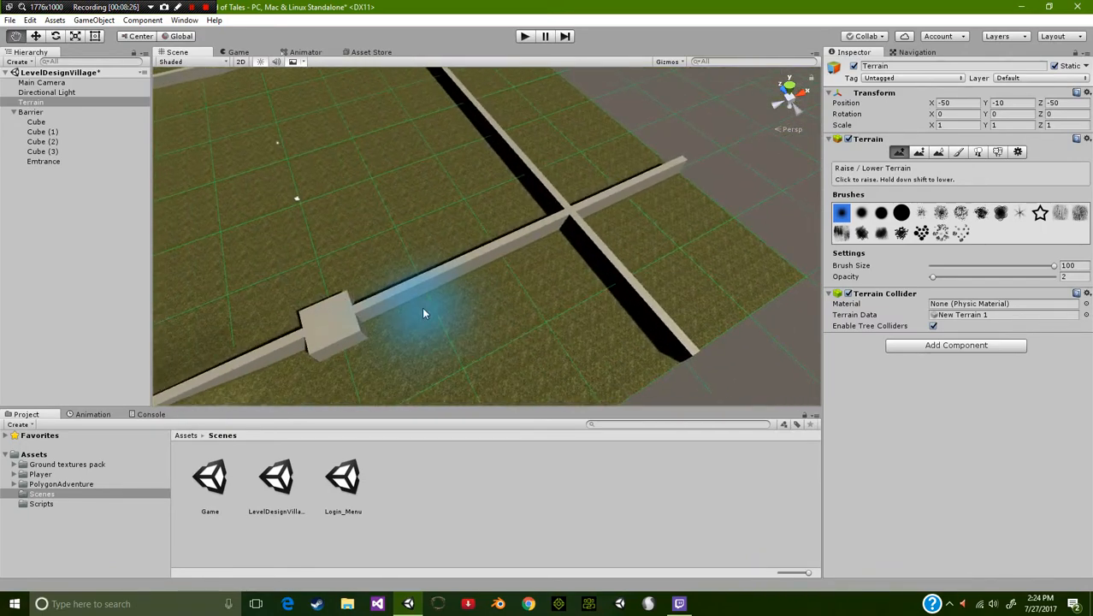
pyautogui.moveTo(529, 253)
pyautogui.mouseDown()
pyautogui.moveTo(447, 280)
pyautogui.moveTo(568, 220)
pyautogui.moveTo(525, 206)
pyautogui.moveTo(581, 222)
pyautogui.mouseUp()
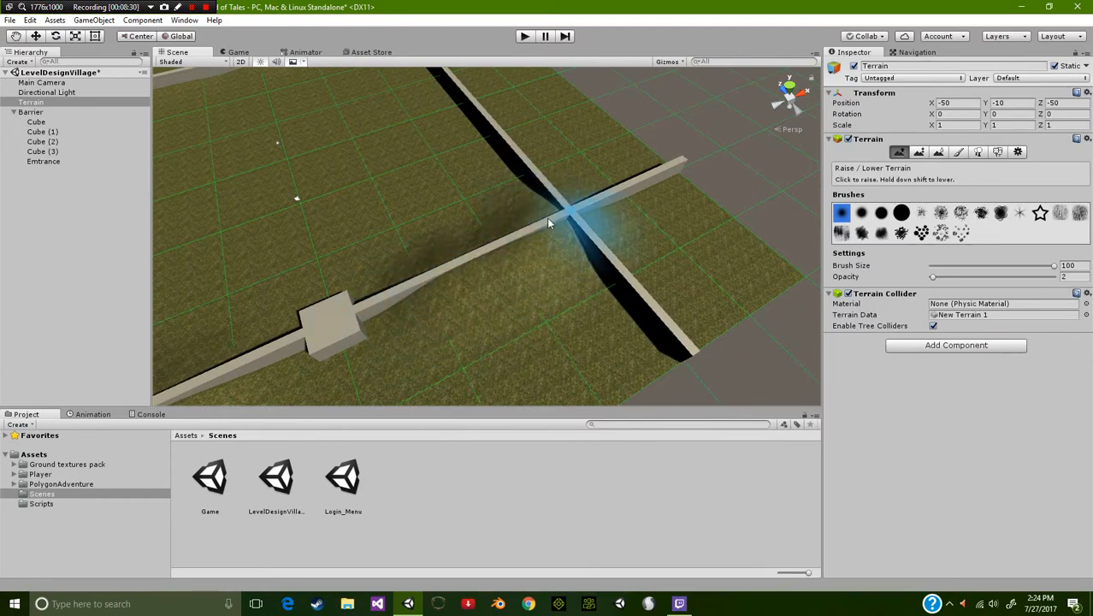
# Raise gentle slopes along the long side wall and up around the far barrier corner
pyautogui.moveTo(444, 137); pyautogui.dragTo(581, 292, button='middle')
pyautogui.moveTo(686, 336)
pyautogui.mouseDown()
pyautogui.moveTo(597, 266)
pyautogui.moveTo(612, 268)
pyautogui.moveTo(478, 116)
pyautogui.moveTo(506, 127)
pyautogui.moveTo(476, 116)
pyautogui.moveTo(503, 116)
pyautogui.mouseUp()
pyautogui.moveTo(497, 124); pyautogui.dragTo(582, 146, button='middle')
pyautogui.moveTo(481, 175)
pyautogui.mouseDown()
pyautogui.moveTo(457, 169)
pyautogui.moveTo(389, 205)
pyautogui.moveTo(247, 235)
pyautogui.moveTo(306, 205)
pyautogui.moveTo(445, 171)
pyautogui.moveTo(410, 154)
pyautogui.moveTo(547, 107)
pyautogui.moveTo(616, 100)
pyautogui.mouseUp()
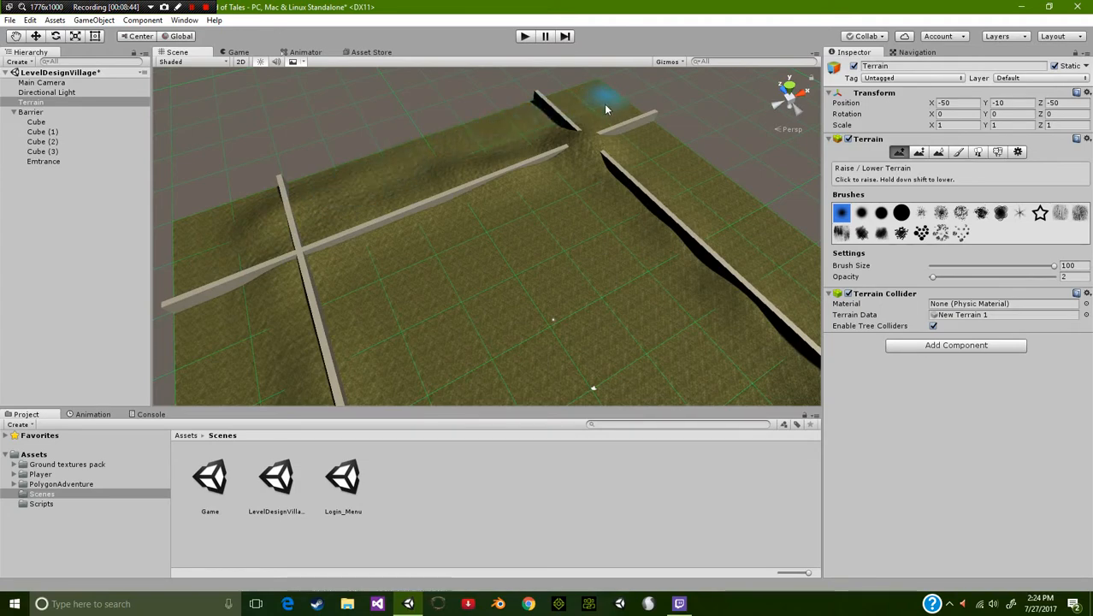
# Continue raising soft ground over the barrier corners and the strip behind the far wall
pyautogui.moveTo(759, 202); pyautogui.dragTo(494, 112, button='right')
pyautogui.moveTo(453, 181)
pyautogui.mouseDown()
pyautogui.moveTo(595, 97)
pyautogui.moveTo(461, 117)
pyautogui.moveTo(475, 163)
pyautogui.moveTo(496, 143)
pyautogui.mouseUp()
pyautogui.moveTo(647, 225); pyautogui.dragTo(351, 107, button='middle')
pyautogui.moveTo(543, 210); pyautogui.dragTo(539, 269, button='middle')
pyautogui.moveTo(490, 198); pyautogui.dragTo(490, 291, button='middle')
pyautogui.moveTo(467, 156)
pyautogui.mouseDown()
pyautogui.moveTo(342, 224)
pyautogui.moveTo(526, 96)
pyautogui.moveTo(451, 125)
pyautogui.moveTo(499, 112)
pyautogui.moveTo(619, 166)
pyautogui.moveTo(552, 167)
pyautogui.moveTo(640, 146)
pyautogui.moveTo(675, 162)
pyautogui.mouseUp()
pyautogui.moveTo(614, 247)
pyautogui.mouseDown(button='right')
pyautogui.moveTo(584, 239)
pyautogui.moveTo(644, 343)
pyautogui.mouseUp(button='right')
pyautogui.moveTo(466, 286)
pyautogui.mouseDown(button='right')
pyautogui.moveTo(825, 216)
pyautogui.moveTo(588, 187)
pyautogui.mouseUp(button='right')
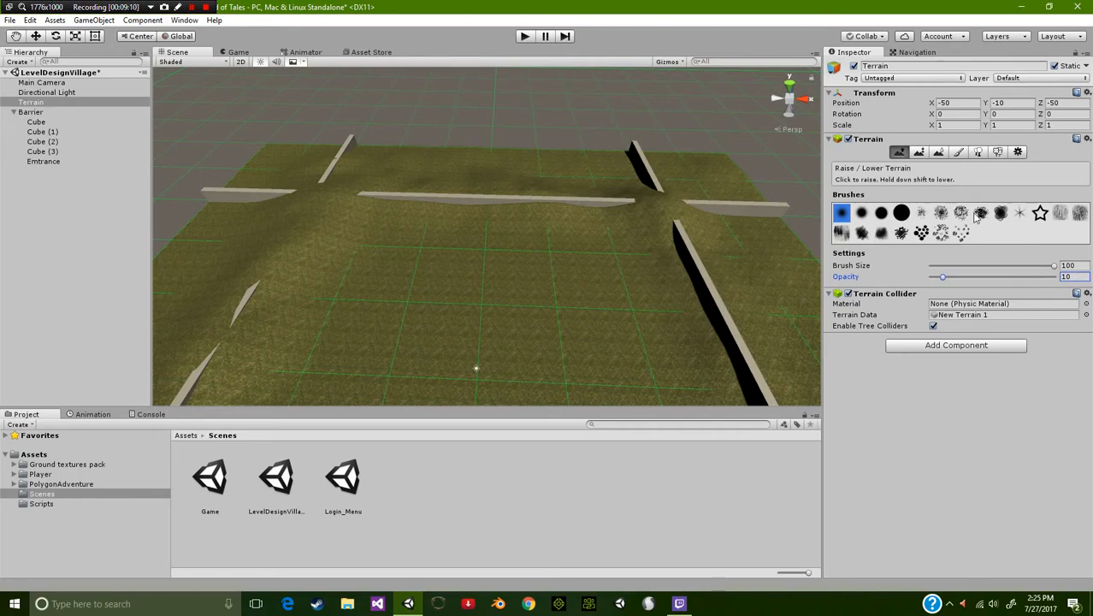
# With a rough spatter brush at opacity 10, raise rocky ridges outside the far wall and around the adjoining side strip
pyautogui.click(940, 212)
pyautogui.moveTo(501, 155)
pyautogui.mouseDown()
pyautogui.moveTo(705, 169)
pyautogui.moveTo(466, 175)
pyautogui.moveTo(400, 150)
pyautogui.moveTo(325, 160)
pyautogui.mouseUp()
pyautogui.moveTo(243, 162)
pyautogui.mouseDown()
pyautogui.moveTo(260, 177)
pyautogui.moveTo(224, 267)
pyautogui.moveTo(204, 239)
pyautogui.moveTo(179, 291)
pyautogui.mouseUp()
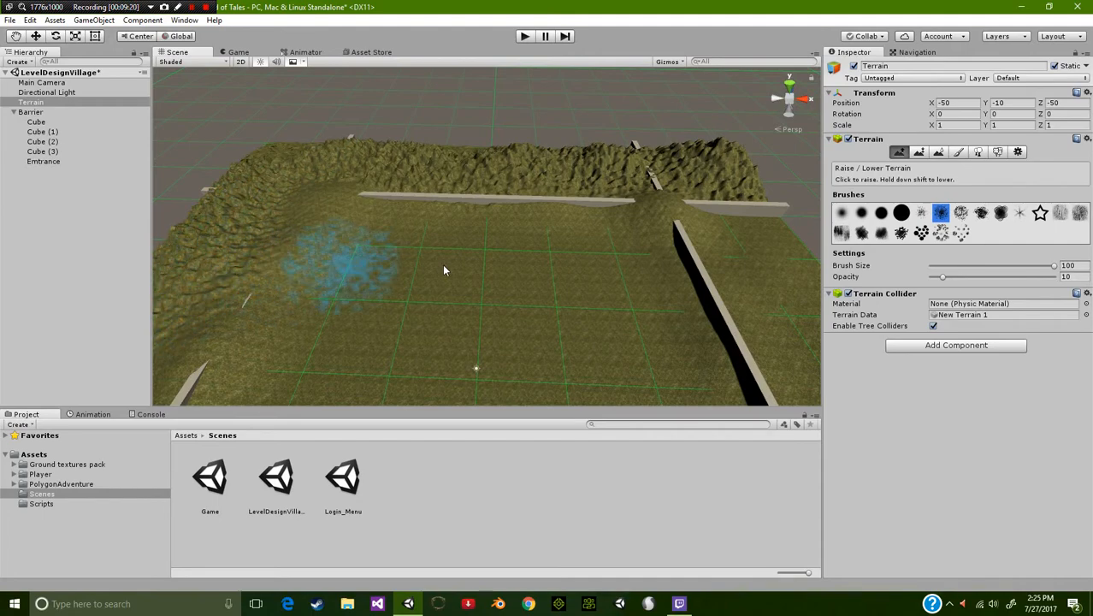
pyautogui.moveTo(537, 263); pyautogui.dragTo(212, 312, button='right')
pyautogui.moveTo(643, 117)
pyautogui.mouseDown()
pyautogui.moveTo(568, 127)
pyautogui.moveTo(380, 114)
pyautogui.moveTo(296, 187)
pyautogui.moveTo(292, 232)
pyautogui.moveTo(256, 306)
pyautogui.moveTo(275, 276)
pyautogui.mouseUp()
pyautogui.moveTo(275, 275); pyautogui.dragTo(574, 306, button='right')
# Continue the spatter-brush ridge along the opposite side strip, around its corner and across the outer strip on the entrance side
pyautogui.moveTo(469, 292); pyautogui.dragTo(649, 216, button='right')
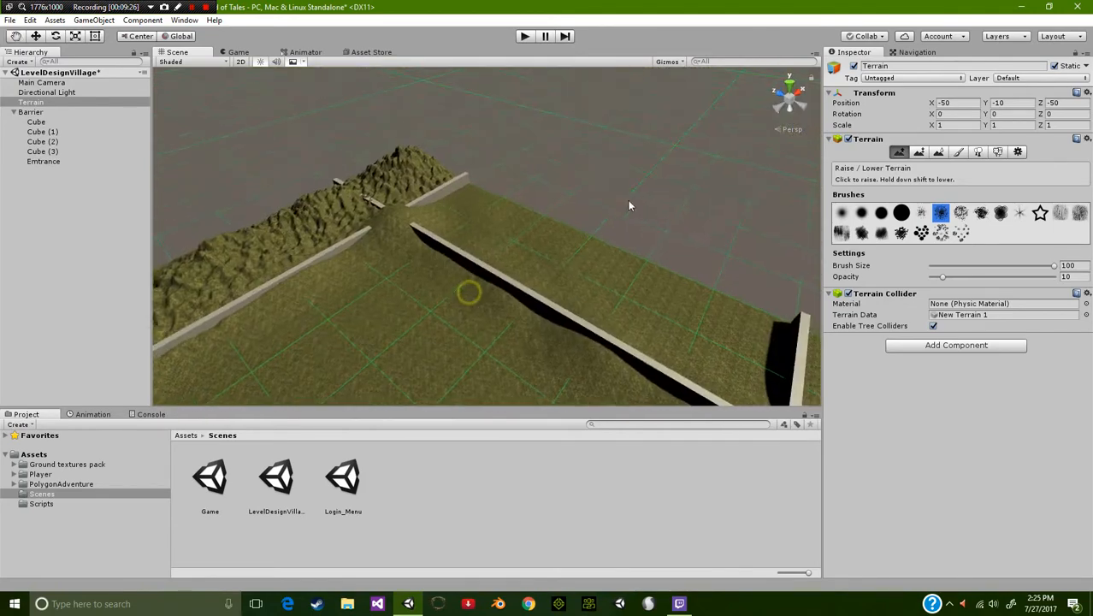
pyautogui.moveTo(451, 210)
pyautogui.mouseDown()
pyautogui.moveTo(675, 262)
pyautogui.moveTo(634, 285)
pyautogui.moveTo(731, 310)
pyautogui.moveTo(684, 302)
pyautogui.mouseUp()
pyautogui.moveTo(571, 315); pyautogui.dragTo(715, 268, button='right')
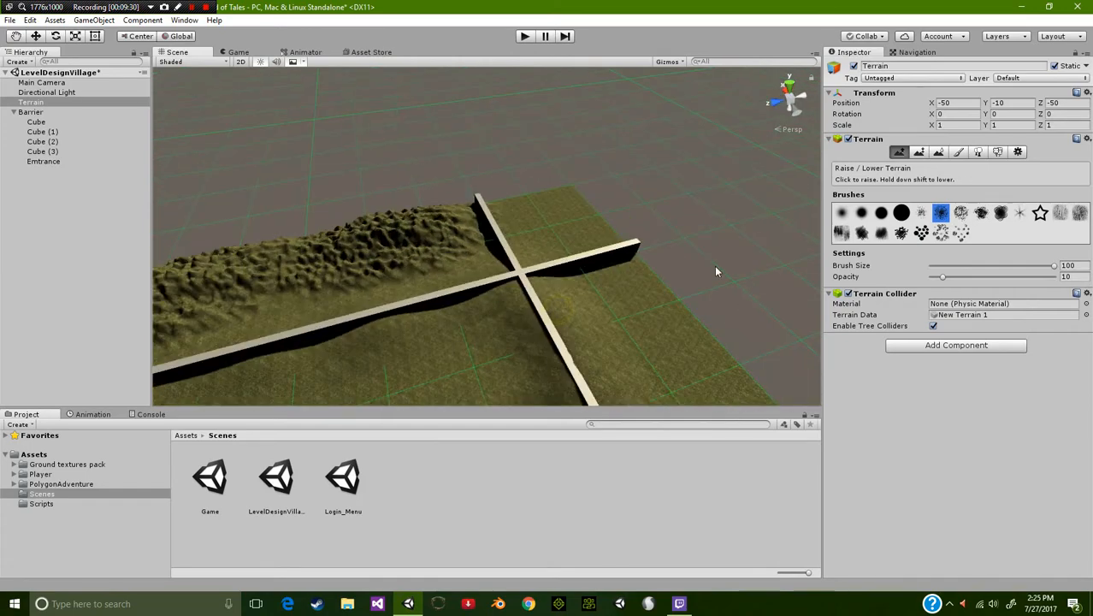
pyautogui.moveTo(521, 232)
pyautogui.mouseDown()
pyautogui.moveTo(561, 198)
pyautogui.moveTo(594, 202)
pyautogui.moveTo(639, 287)
pyautogui.mouseUp()
pyautogui.moveTo(638, 287); pyautogui.dragTo(794, 340, button='right')
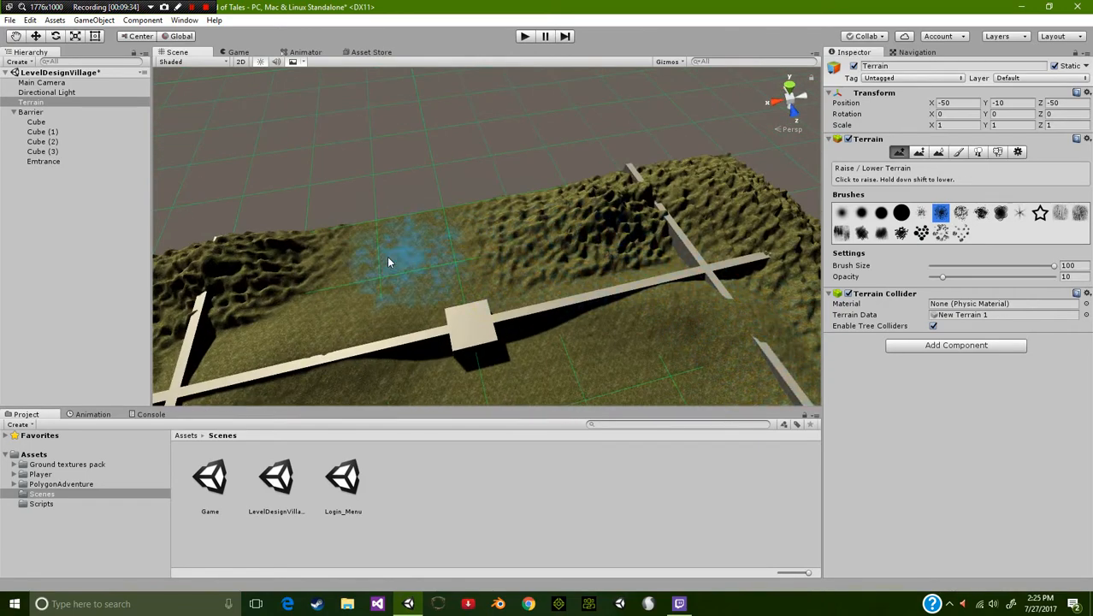
pyautogui.moveTo(300, 259)
pyautogui.mouseDown()
pyautogui.moveTo(353, 254)
pyautogui.moveTo(192, 313)
pyautogui.mouseUp()
pyautogui.moveTo(192, 312); pyautogui.dragTo(636, 311, button='right')
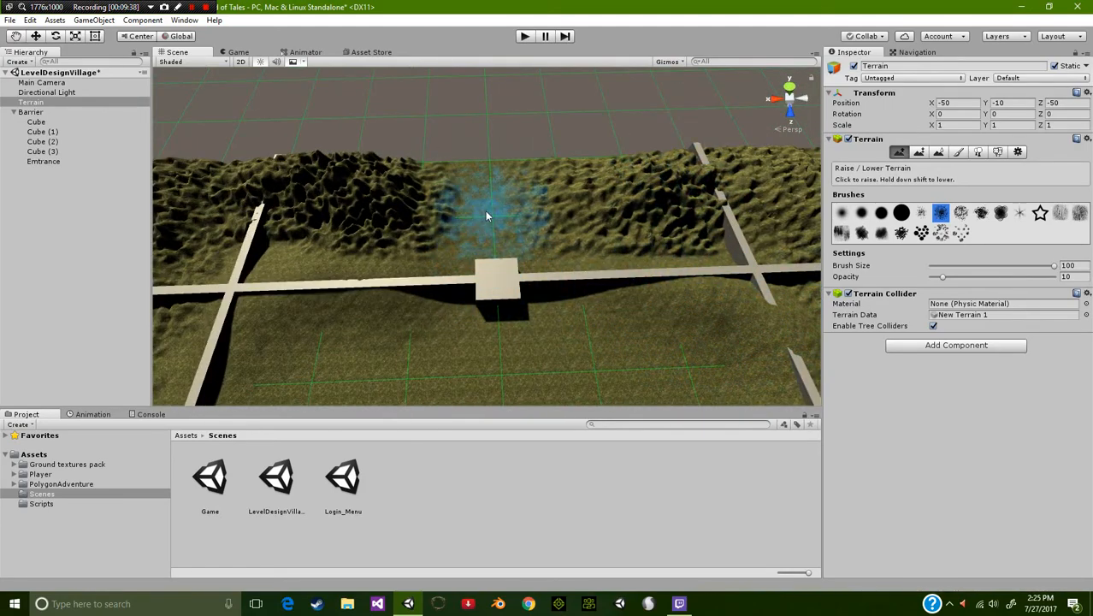
# Choose the streaked square rough brush and build higher ridges behind the far wall and along the neighbouring side strip
pyautogui.moveTo(614, 318)
pyautogui.mouseDown(button='right')
pyautogui.moveTo(287, 274)
pyautogui.moveTo(505, 324)
pyautogui.mouseUp(button='right')
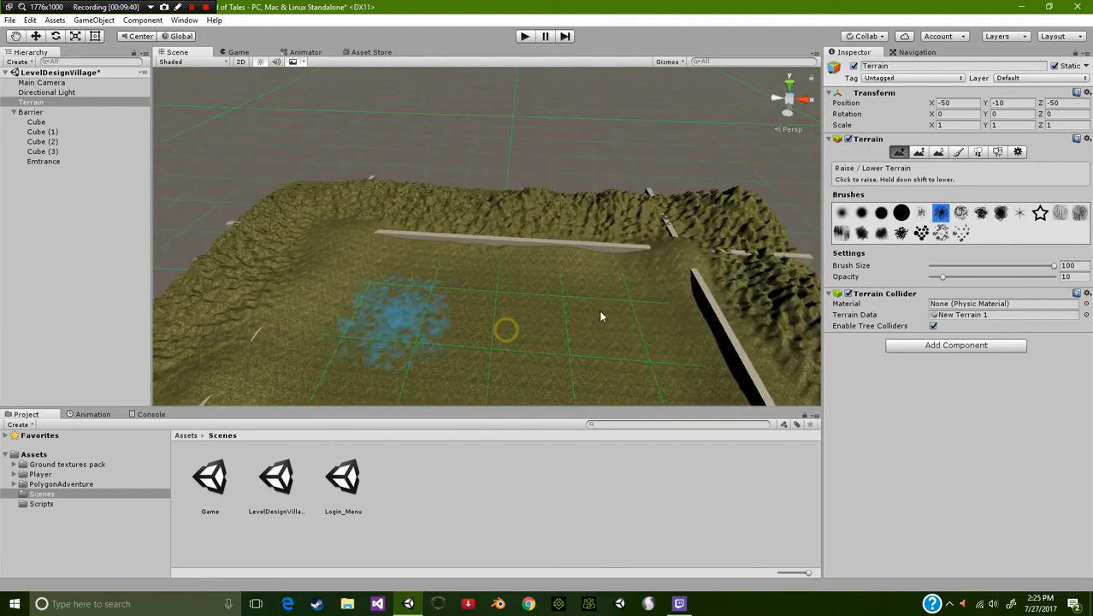
pyautogui.click(842, 233)
pyautogui.moveTo(502, 220)
pyautogui.mouseDown()
pyautogui.moveTo(397, 211)
pyautogui.moveTo(227, 233)
pyautogui.moveTo(265, 185)
pyautogui.moveTo(307, 195)
pyautogui.moveTo(292, 193)
pyautogui.mouseUp()
pyautogui.moveTo(488, 224)
pyautogui.mouseDown()
pyautogui.moveTo(800, 196)
pyautogui.moveTo(658, 214)
pyautogui.moveTo(453, 213)
pyautogui.moveTo(556, 195)
pyautogui.moveTo(526, 193)
pyautogui.mouseUp()
pyautogui.moveTo(489, 249)
pyautogui.mouseDown(button='right')
pyautogui.moveTo(558, 271)
pyautogui.moveTo(761, 267)
pyautogui.mouseUp(button='right')
pyautogui.moveTo(332, 209)
pyautogui.mouseDown()
pyautogui.moveTo(604, 229)
pyautogui.moveTo(578, 230)
pyautogui.moveTo(531, 192)
pyautogui.moveTo(548, 228)
pyautogui.moveTo(787, 253)
pyautogui.moveTo(784, 313)
pyautogui.moveTo(761, 342)
pyautogui.mouseUp()
# Build up the ridges on the entrance side and the remaining side strip with the same streaked brush
pyautogui.moveTo(520, 343); pyautogui.dragTo(714, 359, button='right')
pyautogui.moveTo(389, 257)
pyautogui.mouseDown()
pyautogui.moveTo(385, 207)
pyautogui.moveTo(488, 229)
pyautogui.mouseUp()
pyautogui.moveTo(747, 211)
pyautogui.mouseDown()
pyautogui.moveTo(655, 254)
pyautogui.moveTo(654, 226)
pyautogui.moveTo(725, 260)
pyautogui.moveTo(728, 303)
pyautogui.moveTo(764, 330)
pyautogui.mouseUp()
pyautogui.moveTo(539, 313); pyautogui.dragTo(811, 313, button='right')
pyautogui.moveTo(484, 180)
pyautogui.mouseDown()
pyautogui.moveTo(664, 223)
pyautogui.moveTo(506, 242)
pyautogui.mouseUp()
pyautogui.moveTo(479, 258); pyautogui.dragTo(773, 233, button='right')
# Switch to the thin starburst brush and add craggy detail to the inner slopes of the far ridge
pyautogui.moveTo(697, 233)
pyautogui.mouseDown(button='middle')
pyautogui.moveTo(642, 145)
pyautogui.moveTo(647, 217)
pyautogui.mouseUp(button='middle')
pyautogui.moveTo(615, 249); pyautogui.dragTo(597, 194, button='right')
pyautogui.moveTo(602, 62); pyautogui.dragTo(586, 144, button='middle')
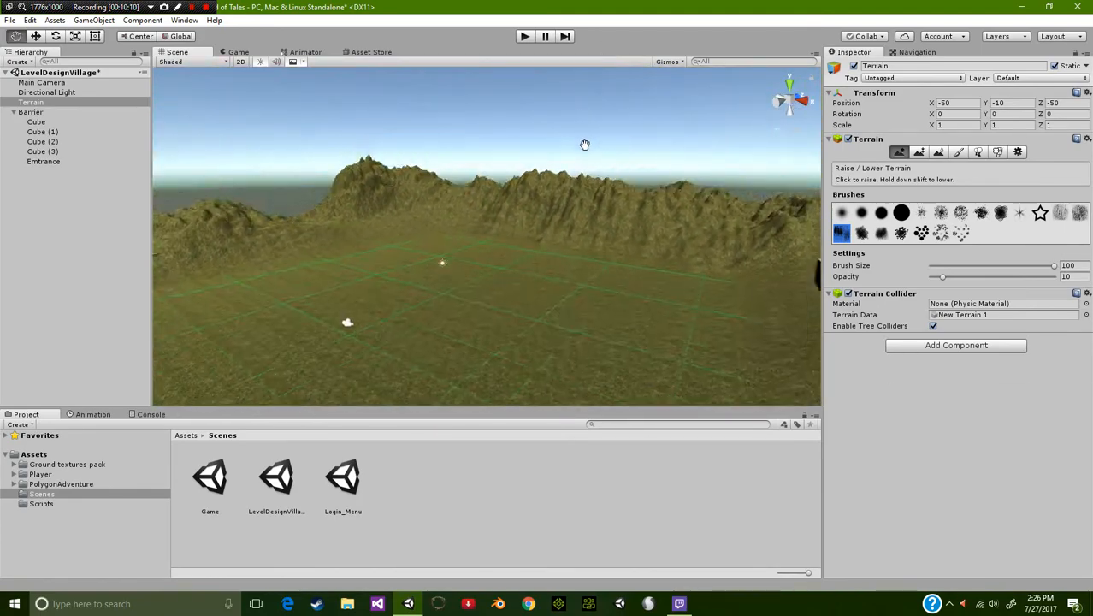
pyautogui.scroll(5, 571, 169)
pyautogui.moveTo(537, 217)
pyautogui.mouseDown(button='right')
pyautogui.moveTo(362, 171)
pyautogui.moveTo(251, 160)
pyautogui.moveTo(51, 226)
pyautogui.moveTo(1003, 195)
pyautogui.moveTo(58, 204)
pyautogui.moveTo(122, 190)
pyautogui.moveTo(488, 223)
pyautogui.moveTo(404, 228)
pyautogui.moveTo(463, 366)
pyautogui.moveTo(416, 283)
pyautogui.moveTo(435, 297)
pyautogui.mouseUp(button='right')
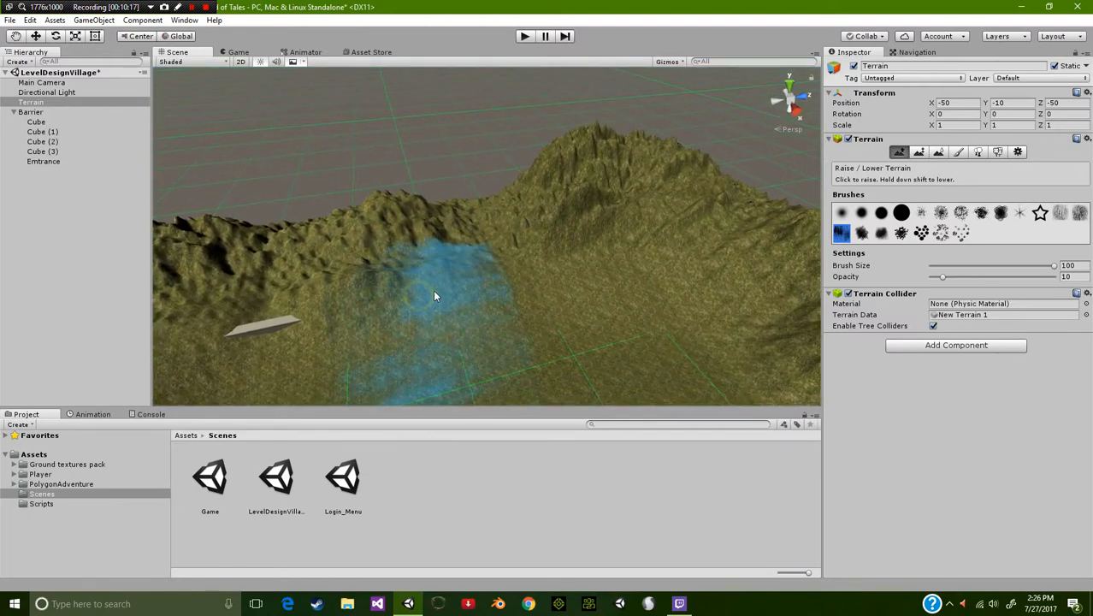
pyautogui.scroll(-5, 434, 297)
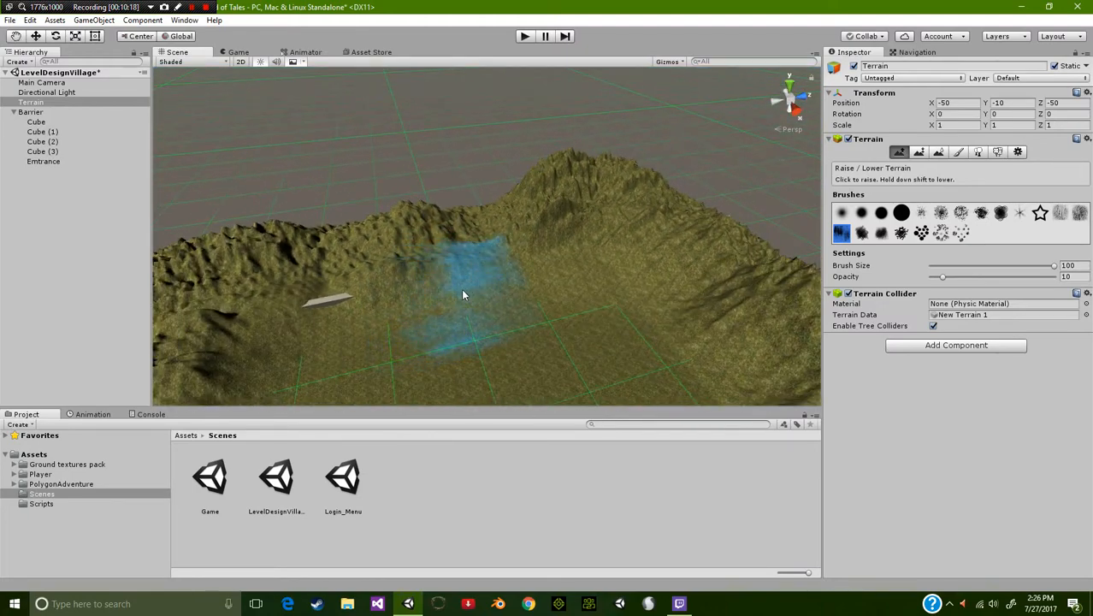
pyautogui.click(902, 234)
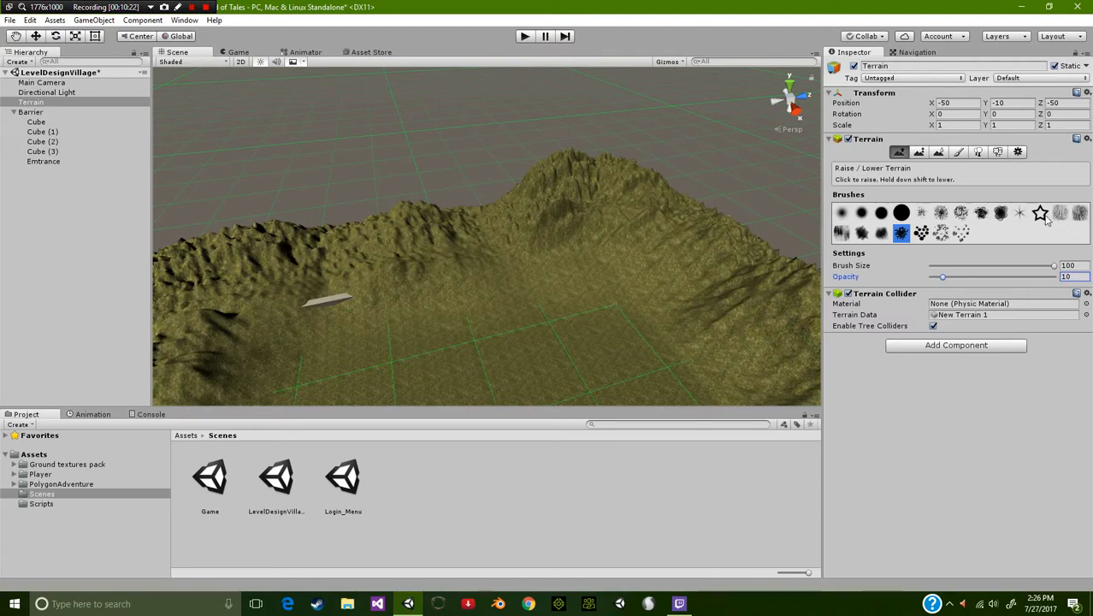
pyautogui.click(1019, 213)
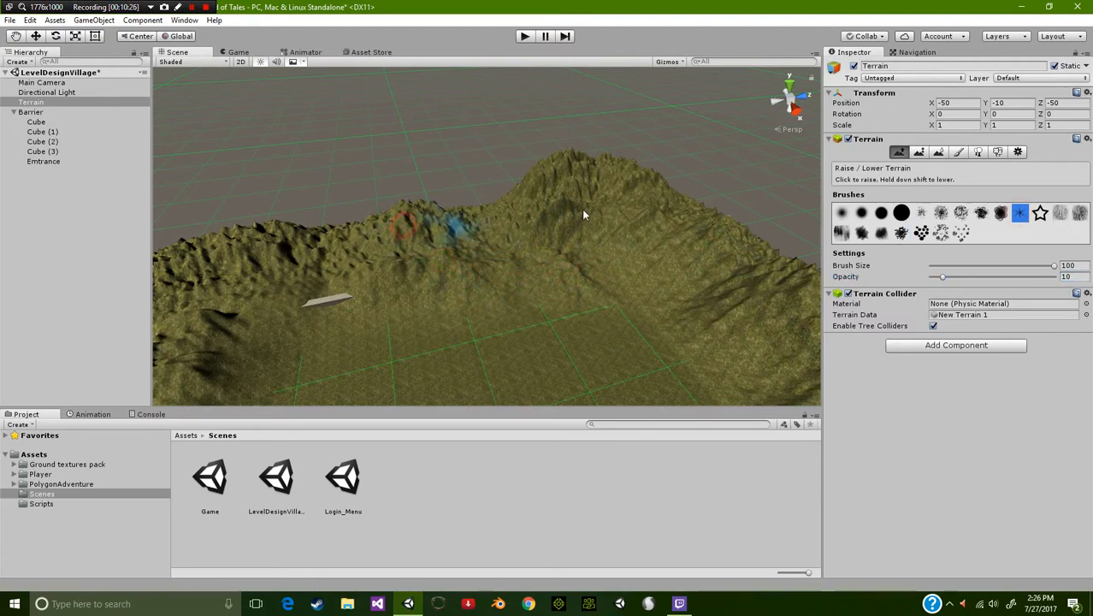
pyautogui.moveTo(549, 259); pyautogui.dragTo(858, 343, button='right')
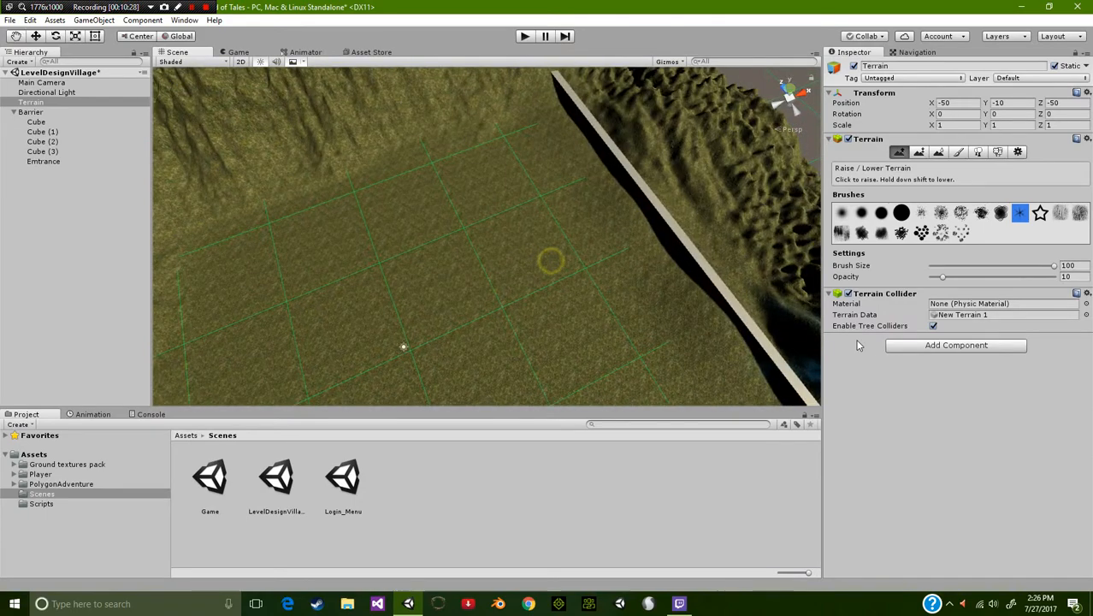
pyautogui.moveTo(451, 144); pyautogui.dragTo(407, 128, button='right')
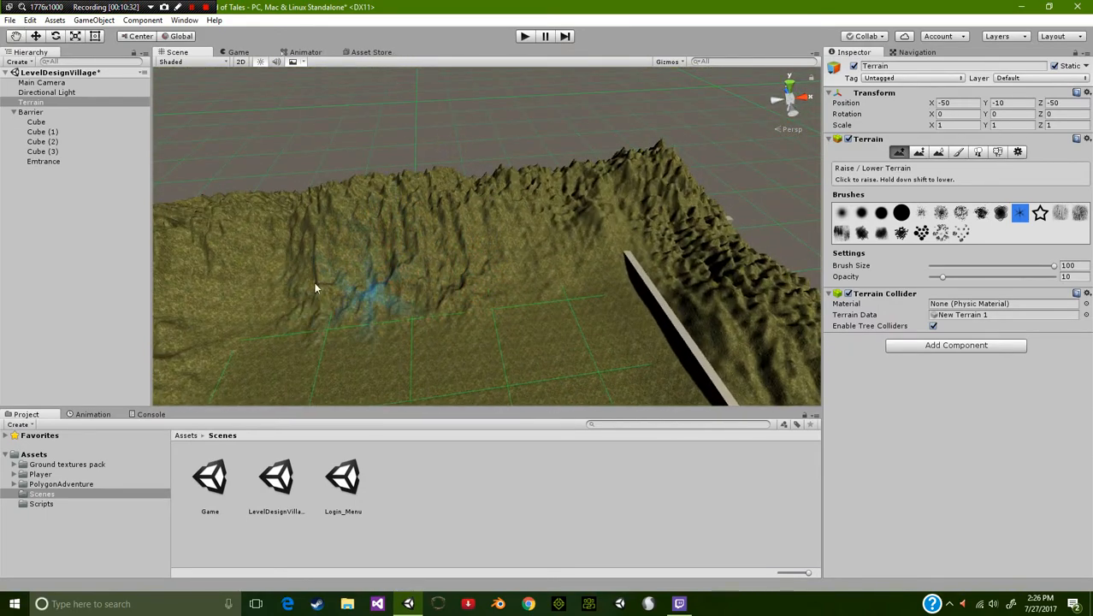
pyautogui.click(494, 259)
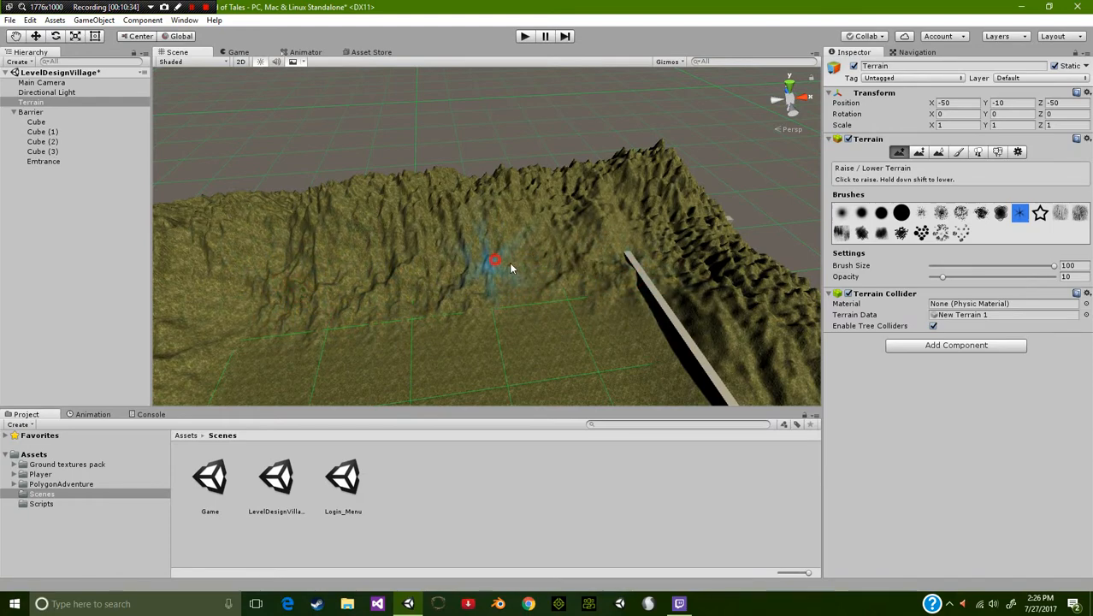
# Stamp starburst detail along the side ridge outside the long wall and up to its corner
pyautogui.moveTo(472, 272); pyautogui.dragTo(718, 282, button='right')
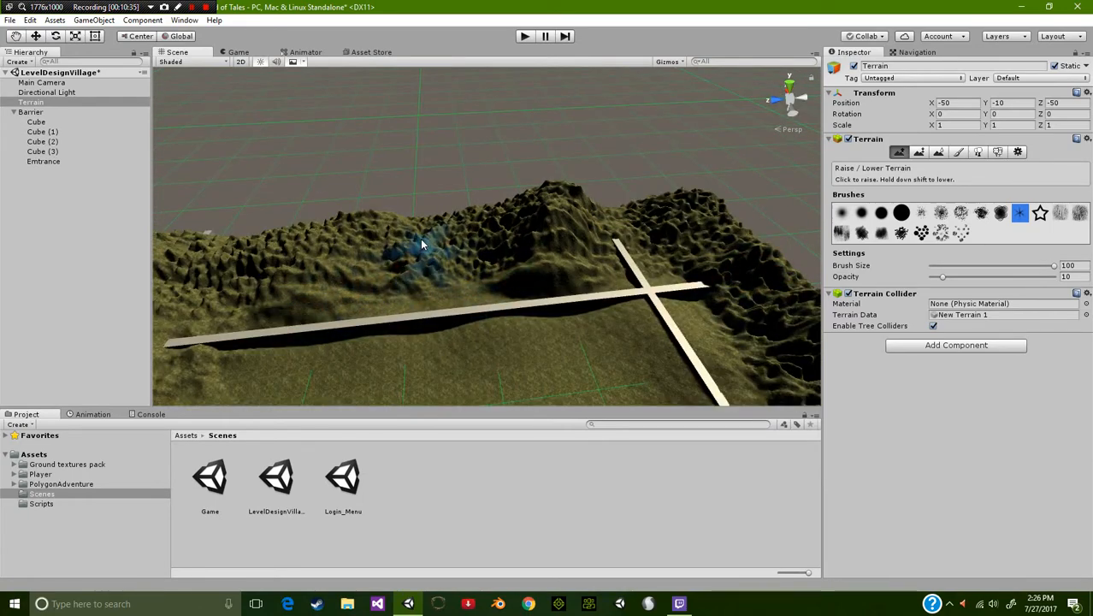
pyautogui.click(502, 240)
pyautogui.click(586, 225)
pyautogui.click(624, 214)
pyautogui.moveTo(551, 254); pyautogui.dragTo(342, 242, button='right')
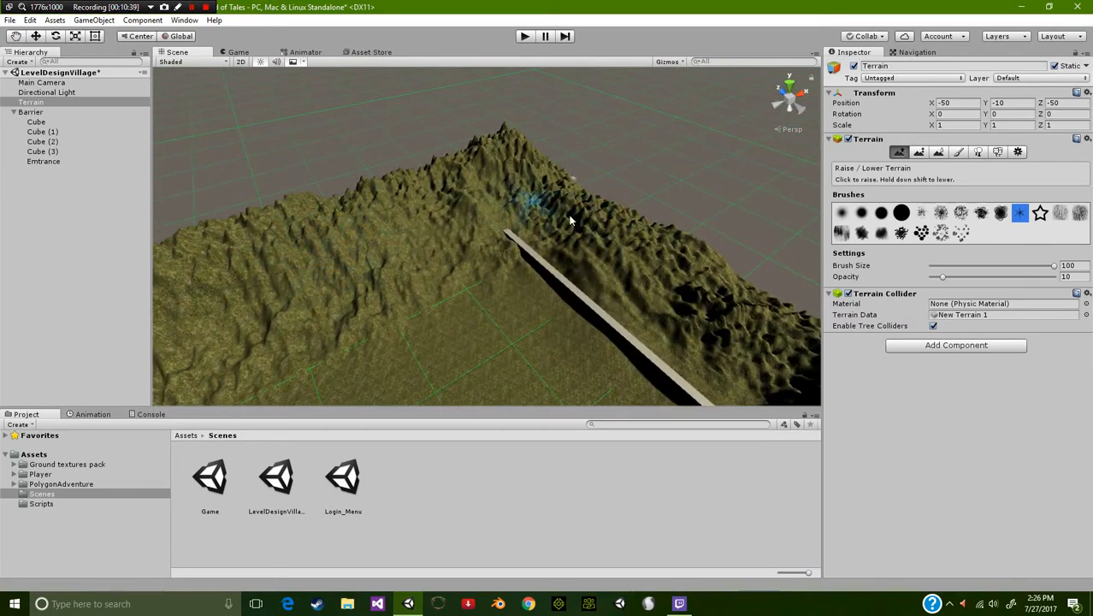
# Choose the sparse scattered-blotch brush and stamp uneven peaks on the side ridge, the corners and the ridges around the entrance
pyautogui.click(961, 233)
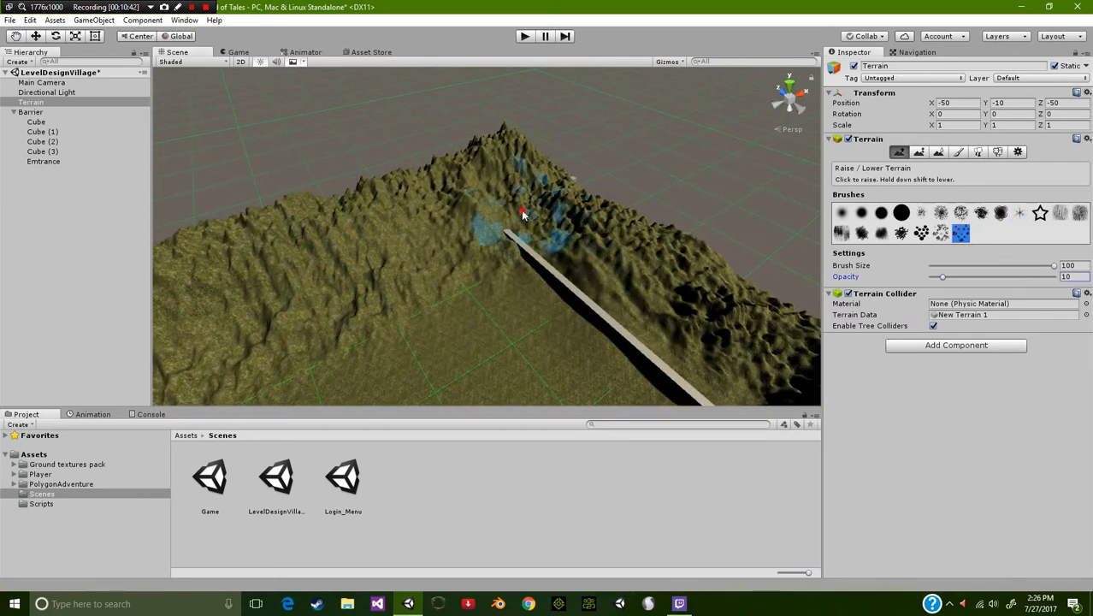
pyautogui.moveTo(454, 273)
pyautogui.mouseDown(button='right')
pyautogui.moveTo(634, 241)
pyautogui.moveTo(504, 169)
pyautogui.mouseUp(button='right')
pyautogui.click(378, 306)
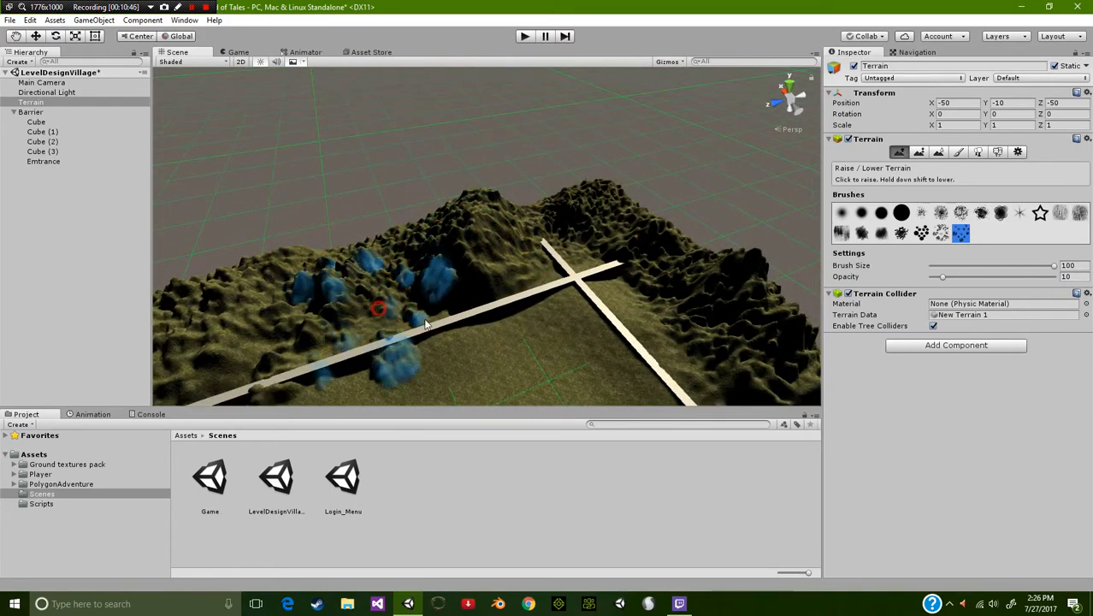
pyautogui.moveTo(641, 257); pyautogui.dragTo(588, 266)
pyautogui.click(609, 265)
pyautogui.click(600, 295)
pyautogui.click(618, 312)
pyautogui.moveTo(517, 303)
pyautogui.mouseDown(button='right')
pyautogui.moveTo(698, 347)
pyautogui.moveTo(551, 283)
pyautogui.moveTo(726, 362)
pyautogui.moveTo(726, 386)
pyautogui.mouseUp(button='right')
pyautogui.click(697, 133)
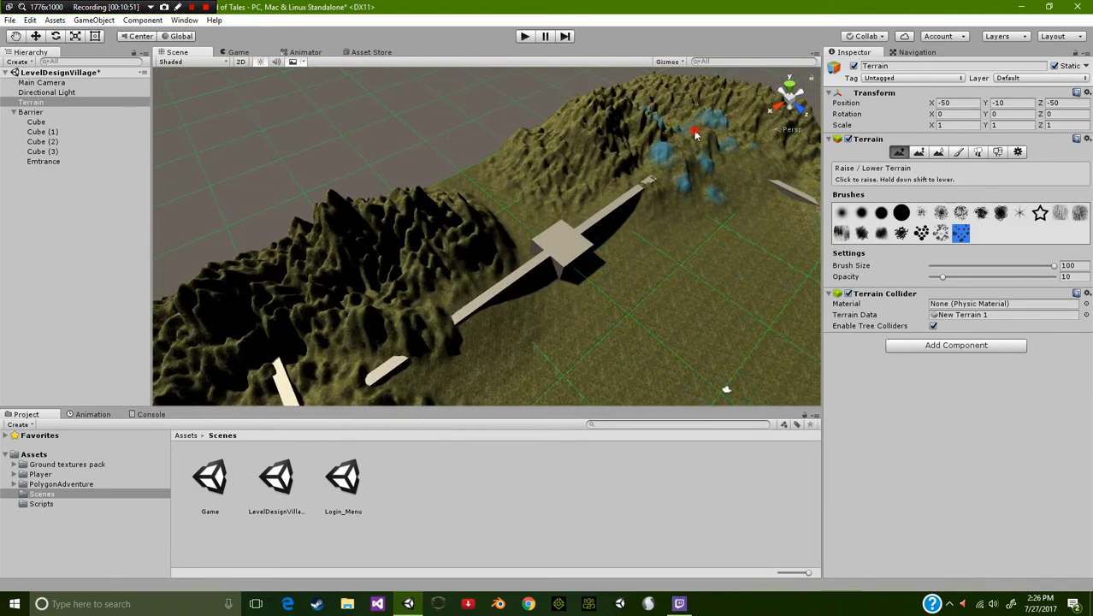
# Choose the star outline brush and stamp extra relief on the ridges beside the entrance and around the barrier corners
pyautogui.click(1039, 214)
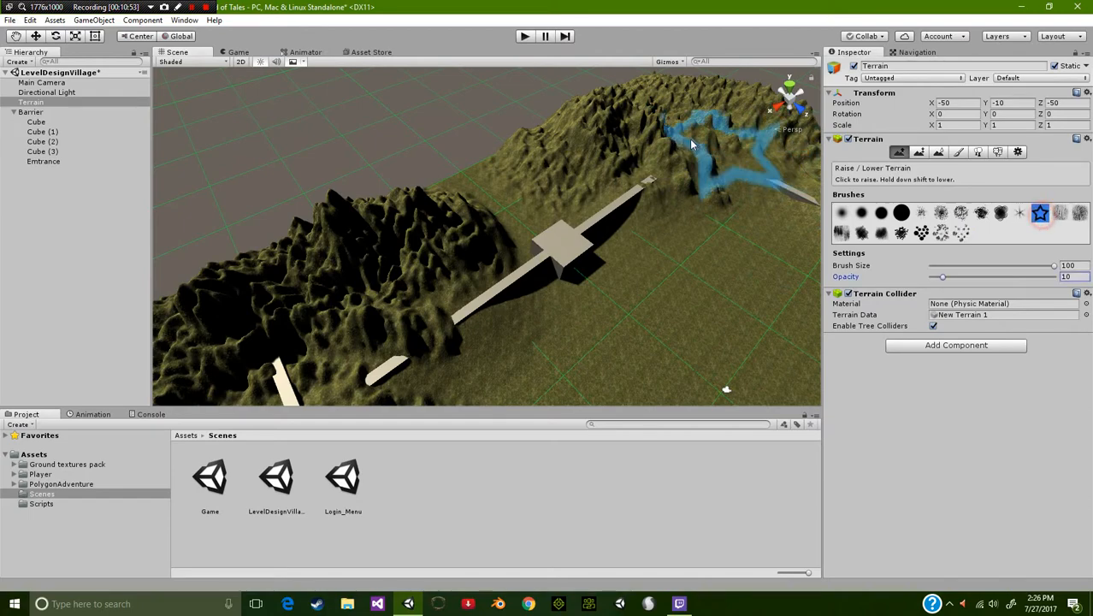
pyautogui.click(363, 244)
pyautogui.moveTo(504, 276); pyautogui.dragTo(151, 227, button='right')
pyautogui.click(399, 255)
pyautogui.moveTo(417, 254)
pyautogui.mouseDown(button='right')
pyautogui.moveTo(434, 222)
pyautogui.moveTo(364, 163)
pyautogui.mouseUp(button='right')
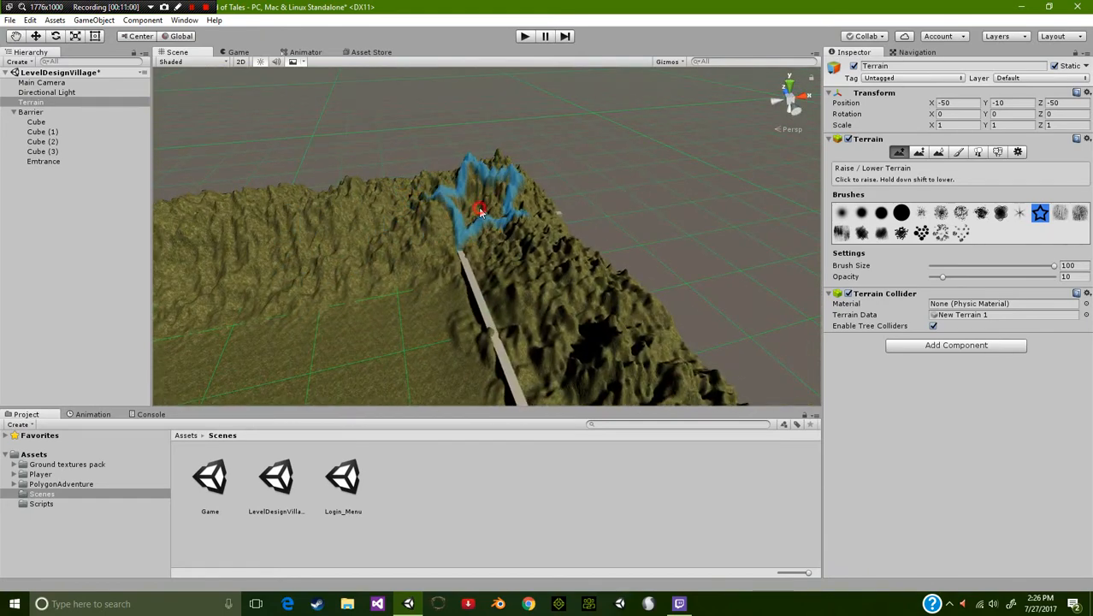
pyautogui.moveTo(390, 232)
pyautogui.mouseDown(button='right')
pyautogui.moveTo(85, 241)
pyautogui.moveTo(288, 244)
pyautogui.mouseUp(button='right')
pyautogui.moveTo(341, 176); pyautogui.dragTo(342, 183)
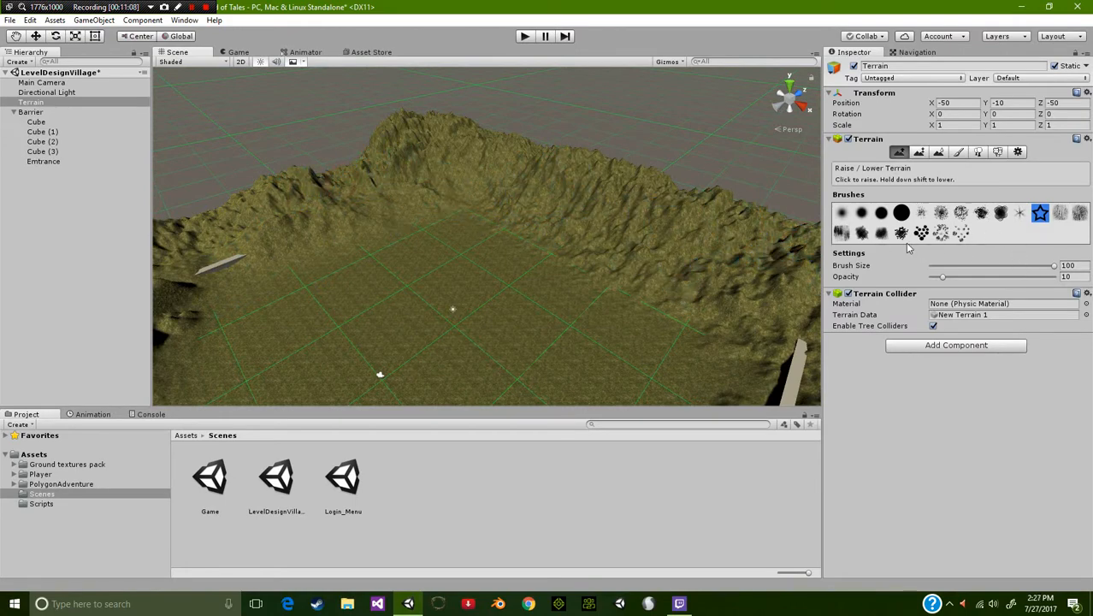
# Switch to Smooth Height with the soft round brush at opacity 5, and show the terrain from directly above
pyautogui.moveTo(415, 312); pyautogui.dragTo(541, 273, button='middle')
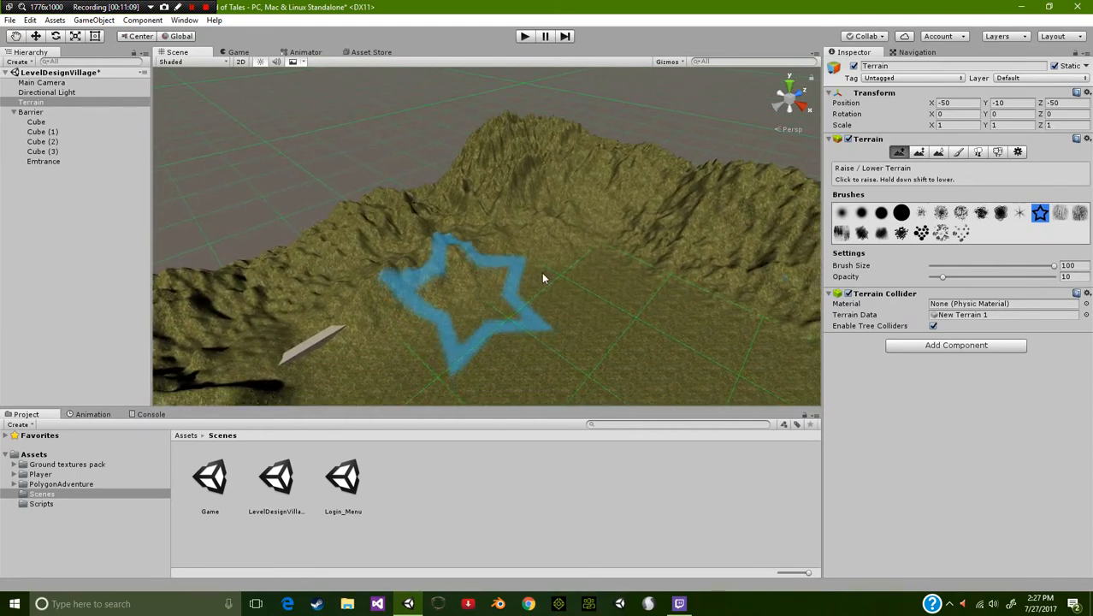
pyautogui.click(941, 154)
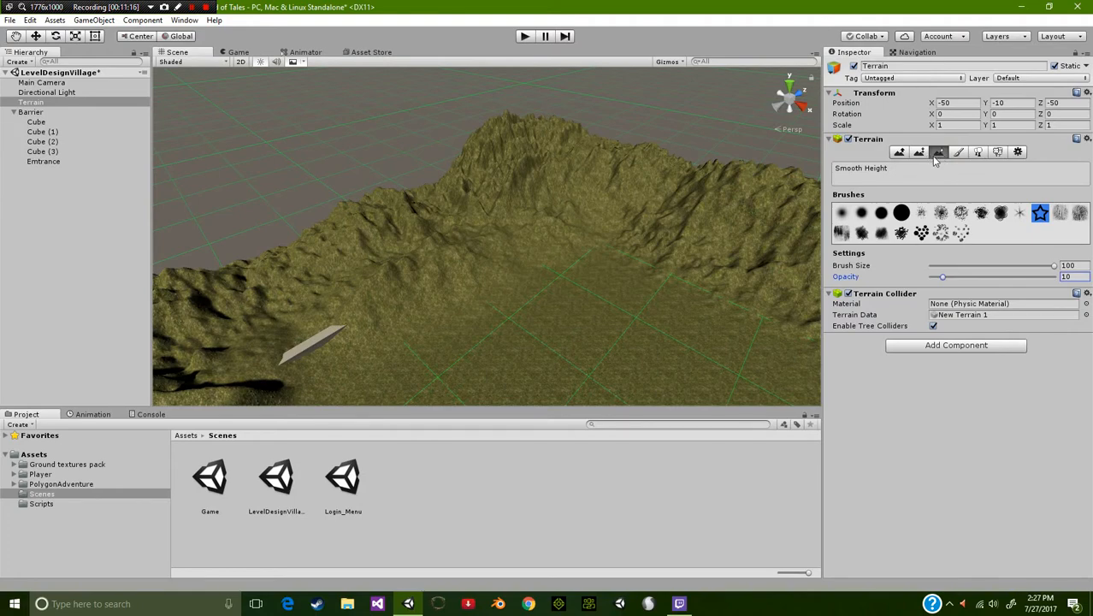
pyautogui.scroll(-4, 700, 259)
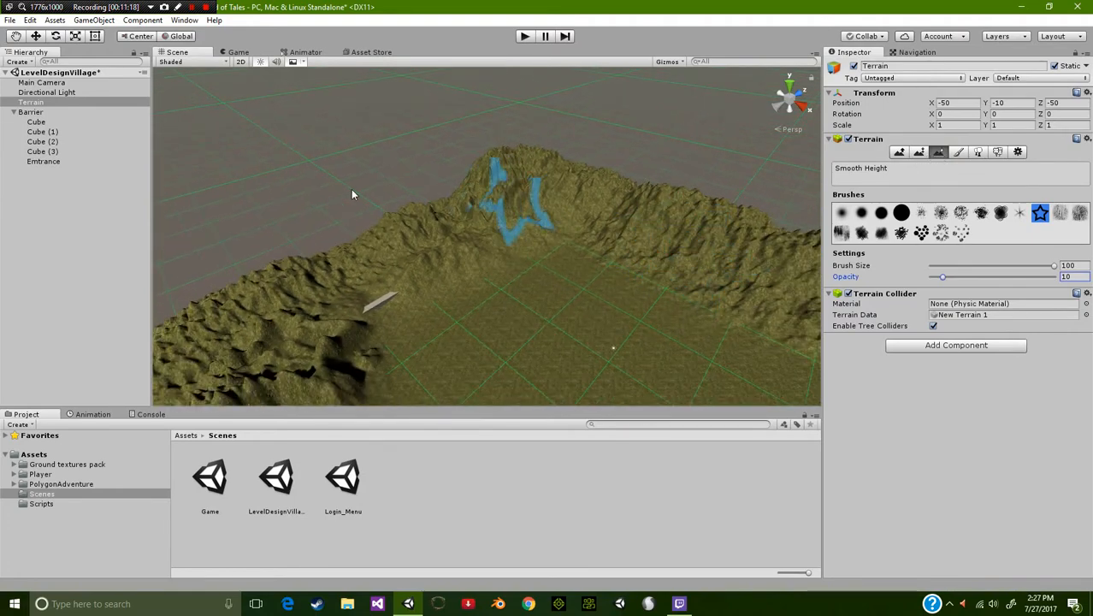
pyautogui.click(840, 213)
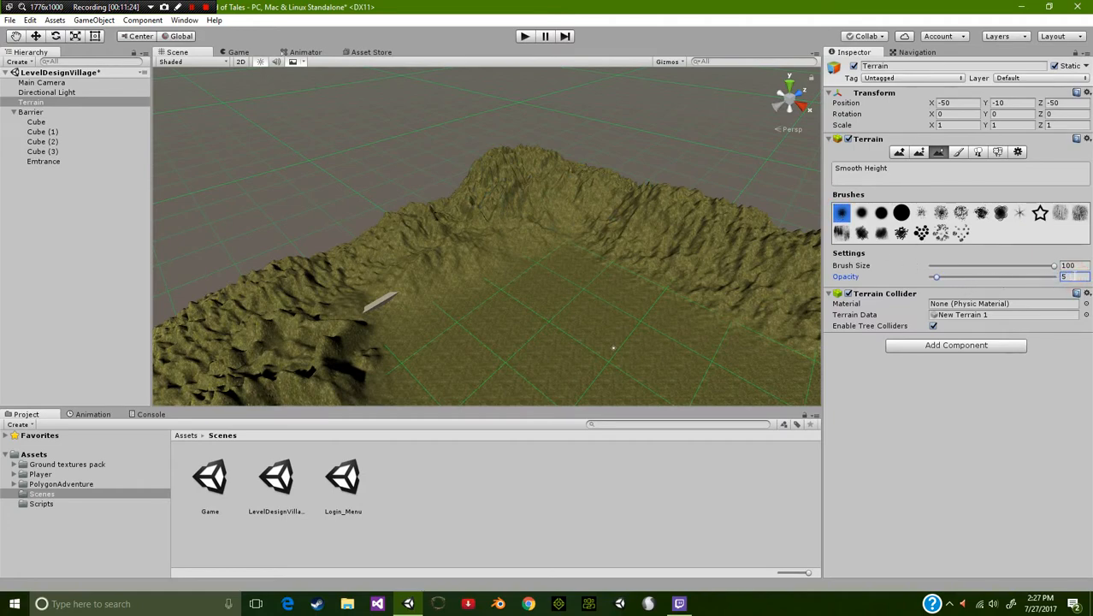
pyautogui.click(796, 88)
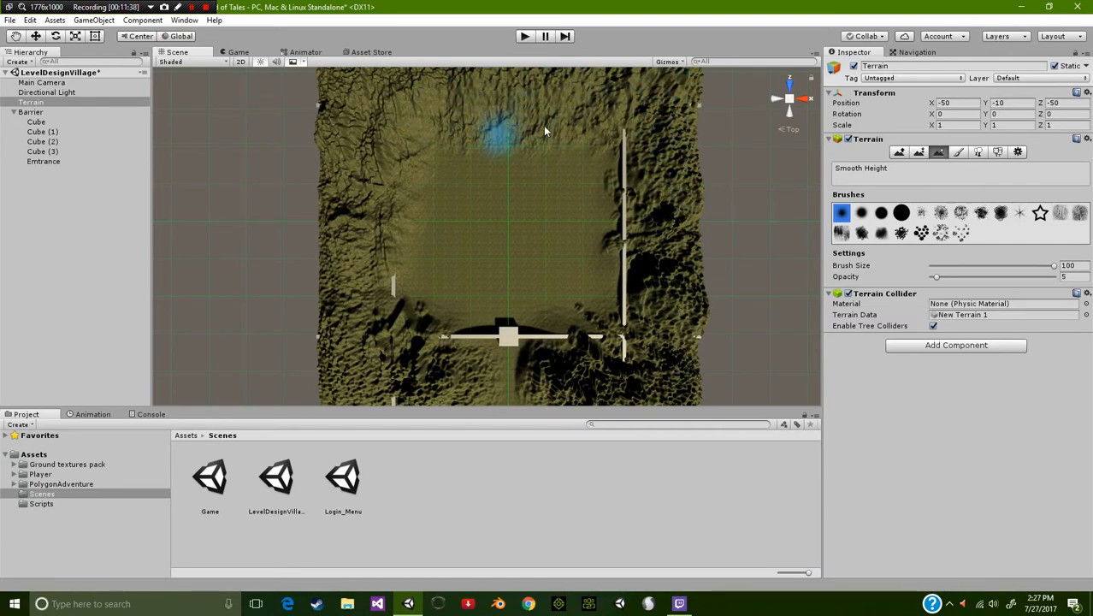
pyautogui.moveTo(539, 157); pyautogui.dragTo(559, 205, button='middle')
pyautogui.moveTo(556, 196); pyautogui.dragTo(554, 240, button='middle')
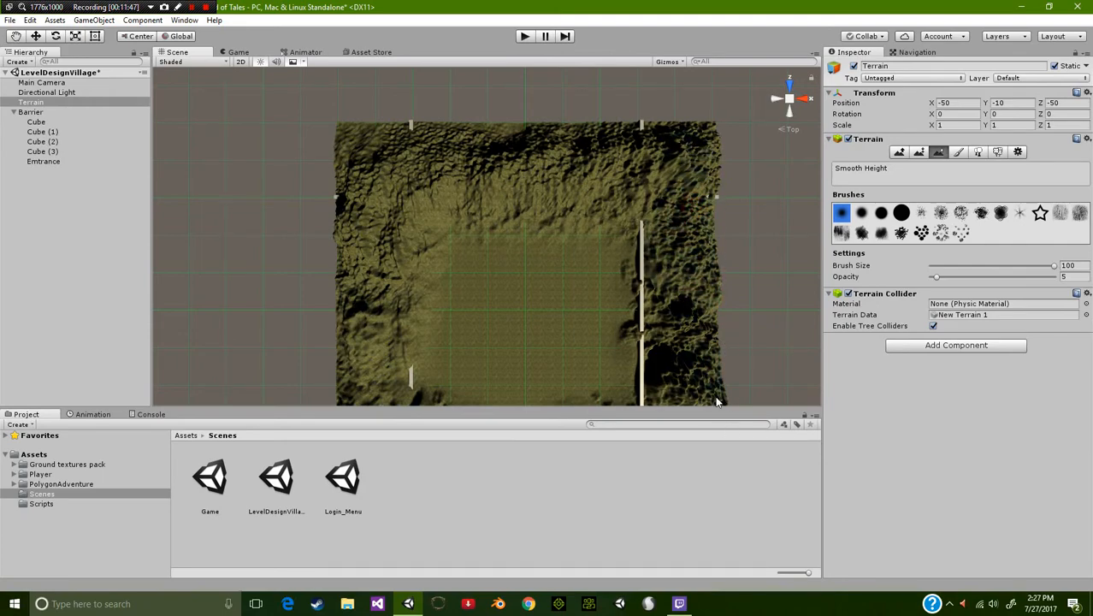
# Smooth the ridges on both sides of the entrance and its nearby corner, raising the smoothing opacity to 15
pyautogui.moveTo(599, 288); pyautogui.dragTo(613, 103, button='middle')
pyautogui.scroll(6, 596, 279)
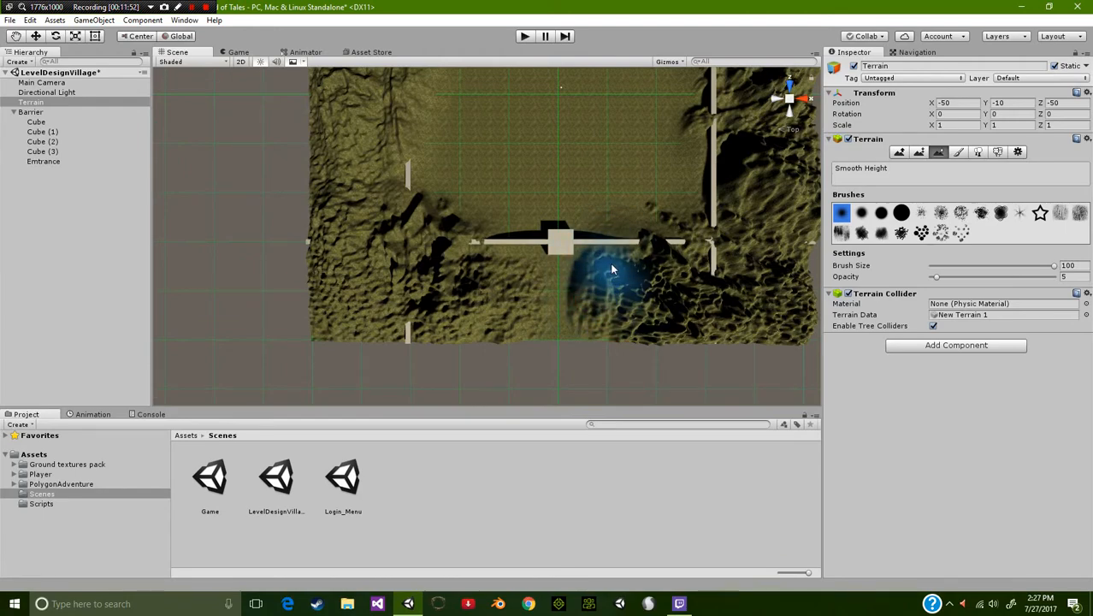
pyautogui.moveTo(504, 276)
pyautogui.mouseDown()
pyautogui.moveTo(534, 293)
pyautogui.moveTo(545, 324)
pyautogui.moveTo(491, 320)
pyautogui.moveTo(519, 267)
pyautogui.moveTo(528, 279)
pyautogui.mouseUp()
pyautogui.scroll(4, 563, 338)
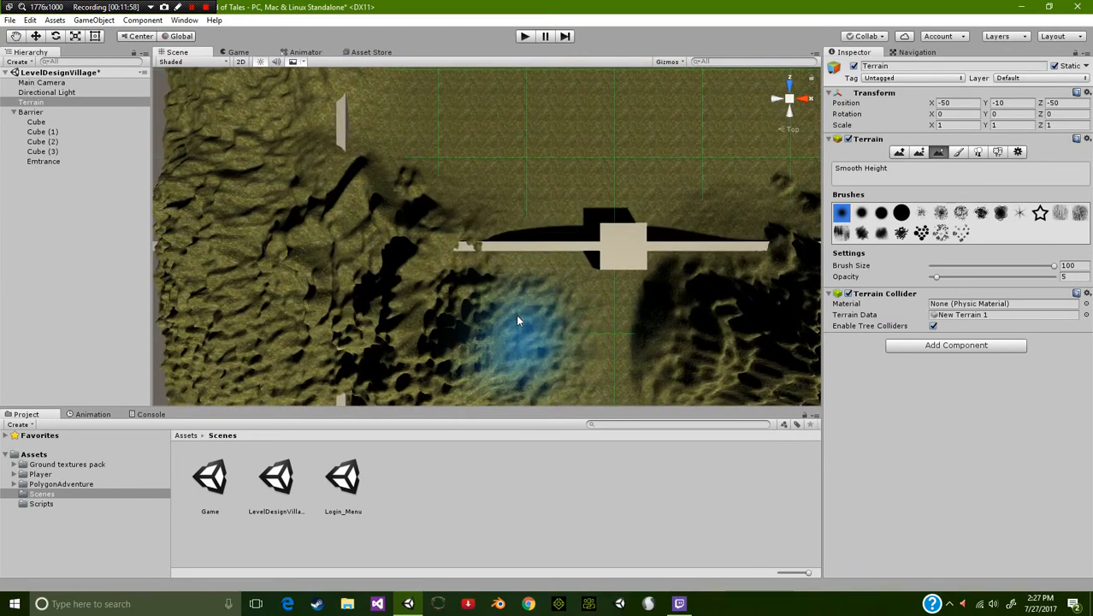
pyautogui.moveTo(428, 248)
pyautogui.mouseDown()
pyautogui.moveTo(402, 222)
pyautogui.moveTo(461, 329)
pyautogui.moveTo(427, 376)
pyautogui.mouseUp()
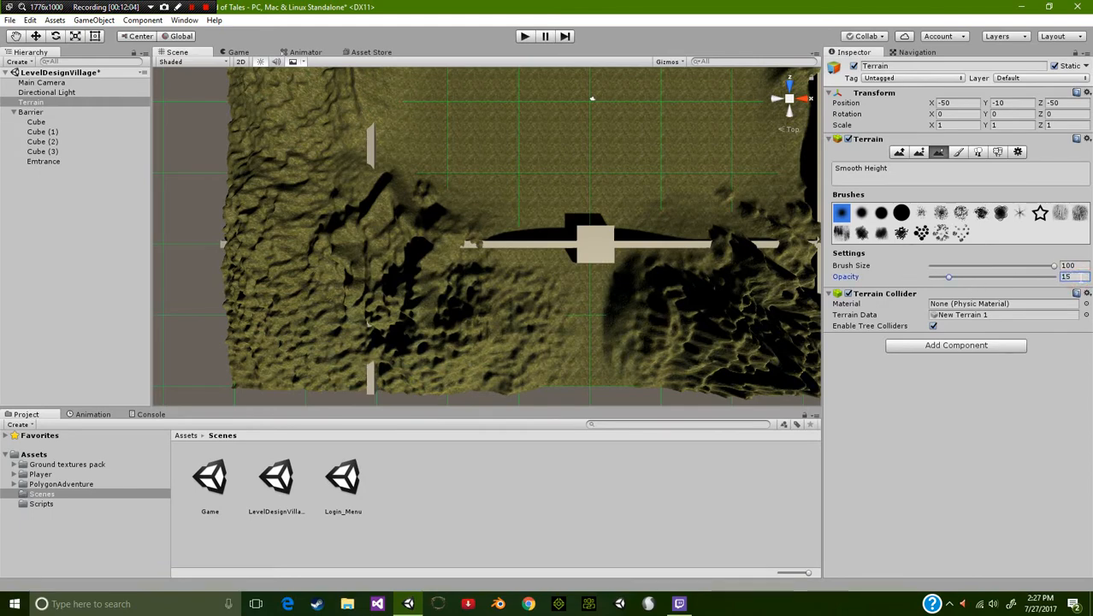
pyautogui.moveTo(555, 324)
pyautogui.mouseDown()
pyautogui.moveTo(543, 375)
pyautogui.moveTo(549, 316)
pyautogui.moveTo(497, 325)
pyautogui.moveTo(536, 317)
pyautogui.moveTo(631, 387)
pyautogui.moveTo(658, 329)
pyautogui.moveTo(735, 363)
pyautogui.moveTo(710, 290)
pyautogui.moveTo(769, 218)
pyautogui.moveTo(719, 257)
pyautogui.moveTo(662, 383)
pyautogui.moveTo(723, 390)
pyautogui.mouseUp()
# Examine the smoothed ridges, the barrier walls and the entrance from several angles around the village ground
pyautogui.scroll(5, 609, 370)
pyautogui.moveTo(609, 366); pyautogui.dragTo(613, 262, button='right')
pyautogui.moveTo(489, 269)
pyautogui.mouseDown(button='right')
pyautogui.moveTo(512, 267)
pyautogui.moveTo(481, 269)
pyautogui.mouseUp(button='right')
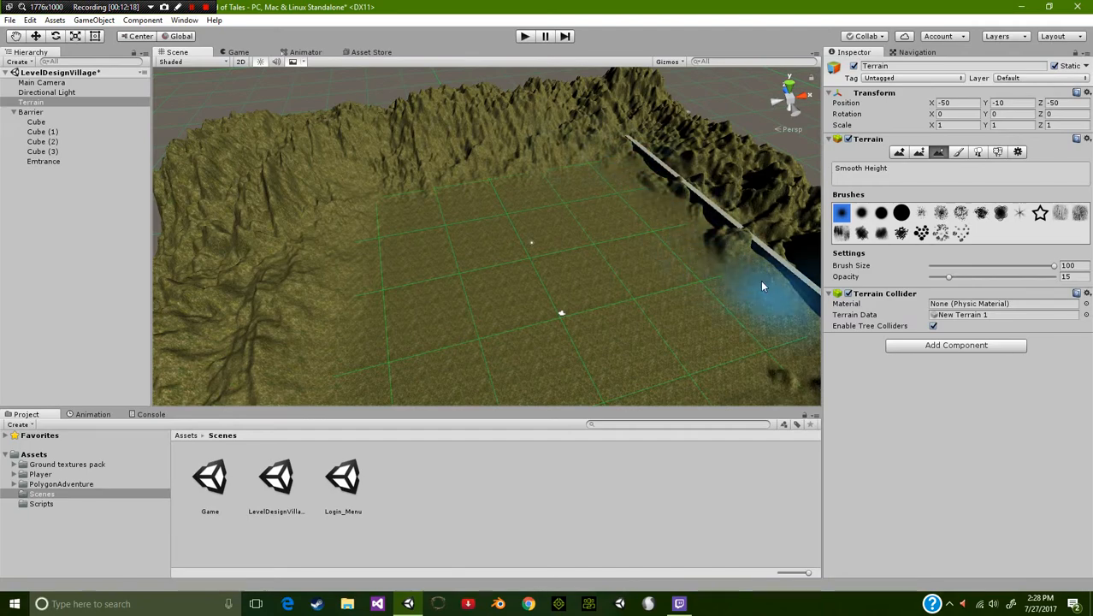
pyautogui.moveTo(420, 249)
pyautogui.mouseDown(button='right')
pyautogui.moveTo(580, 258)
pyautogui.moveTo(592, 249)
pyautogui.moveTo(220, 257)
pyautogui.mouseUp(button='right')
pyautogui.moveTo(488, 329); pyautogui.dragTo(210, 159, button='middle')
pyautogui.moveTo(564, 316); pyautogui.dragTo(391, 246, button='right')
pyautogui.moveTo(499, 285); pyautogui.dragTo(286, 197, button='middle')
pyautogui.moveTo(400, 271); pyautogui.dragTo(198, 265, button='right')
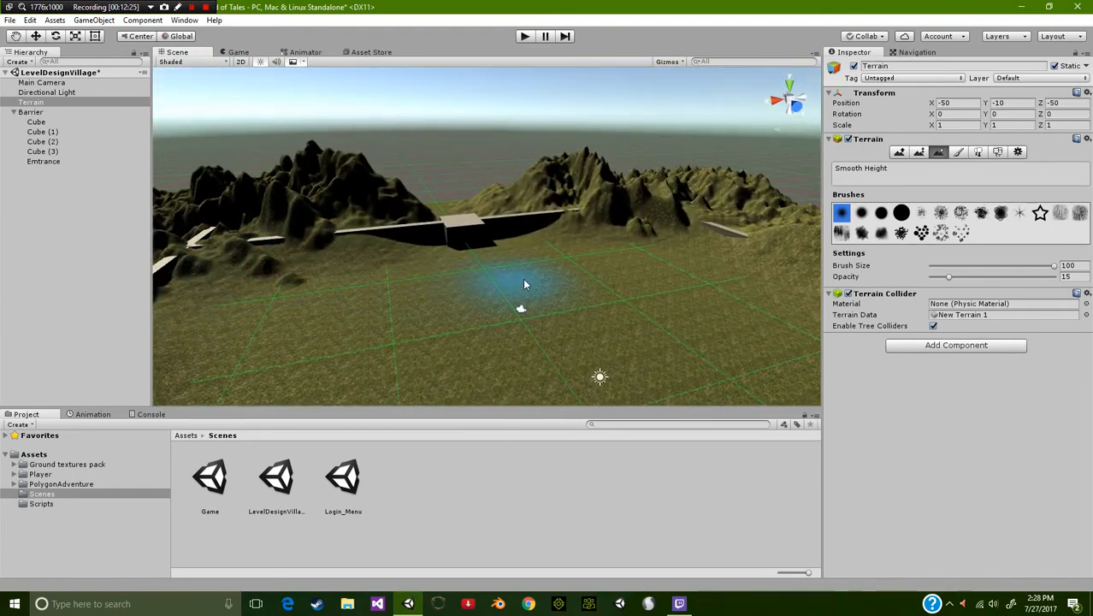
pyautogui.moveTo(524, 284); pyautogui.dragTo(490, 305, button='right')
pyautogui.moveTo(496, 291); pyautogui.dragTo(530, 150, button='middle')
pyautogui.moveTo(480, 241); pyautogui.dragTo(436, 469, button='middle')
pyautogui.moveTo(515, 317); pyautogui.dragTo(509, 368, button='middle')
pyautogui.moveTo(546, 215); pyautogui.dragTo(540, 400, button='right')
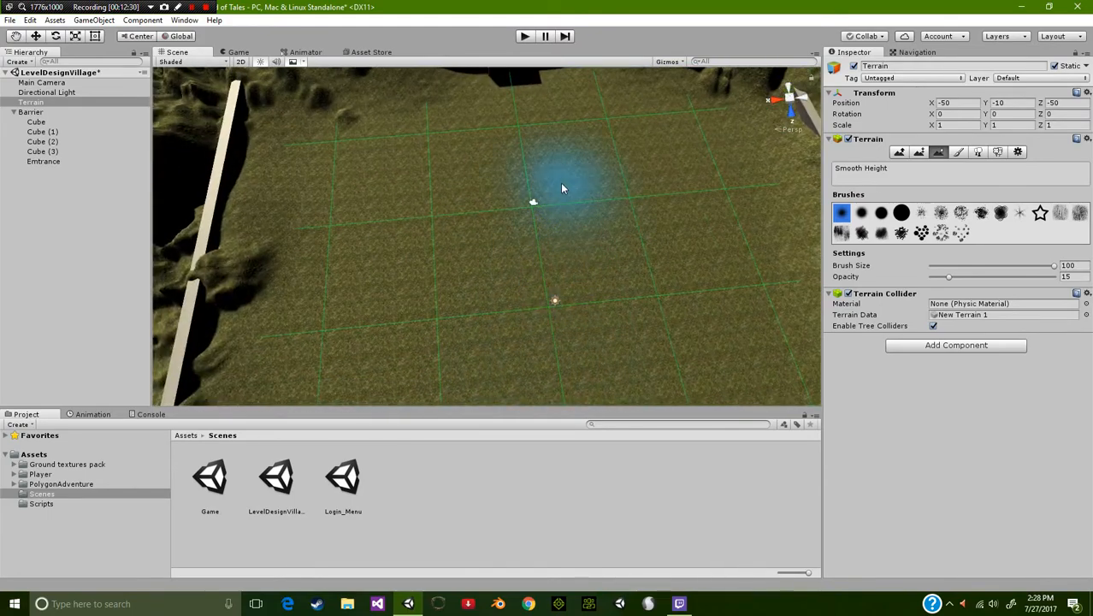
pyautogui.moveTo(561, 188); pyautogui.dragTo(521, 369, button='middle')
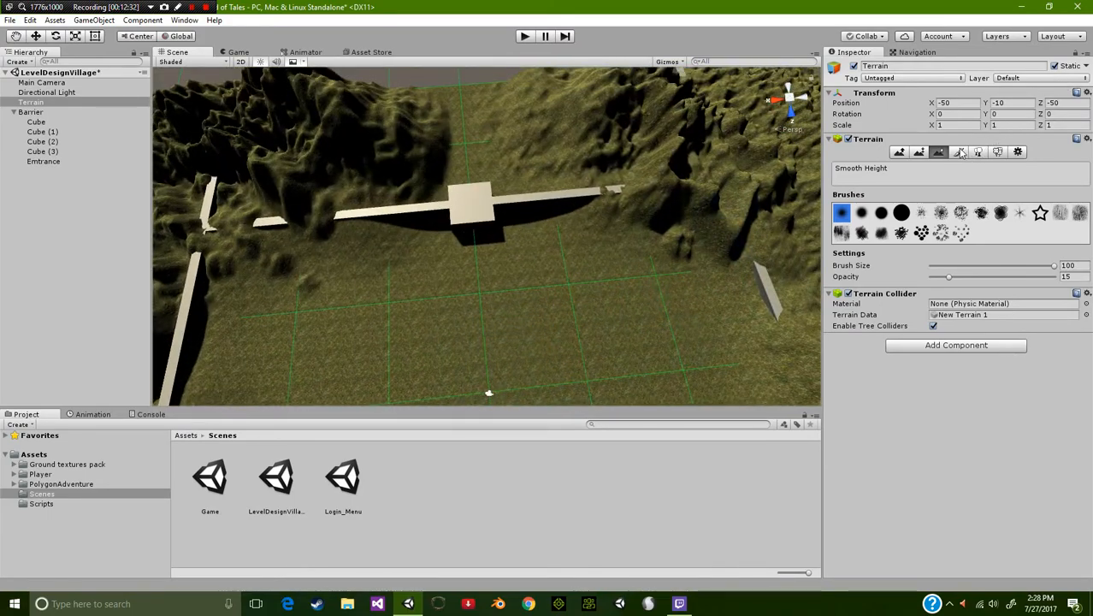
# Start a new terrain paint texture with the dark rock diffuse as albedo and a tile size of 2 by 2
pyautogui.click(959, 152)
pyautogui.click(1060, 312)
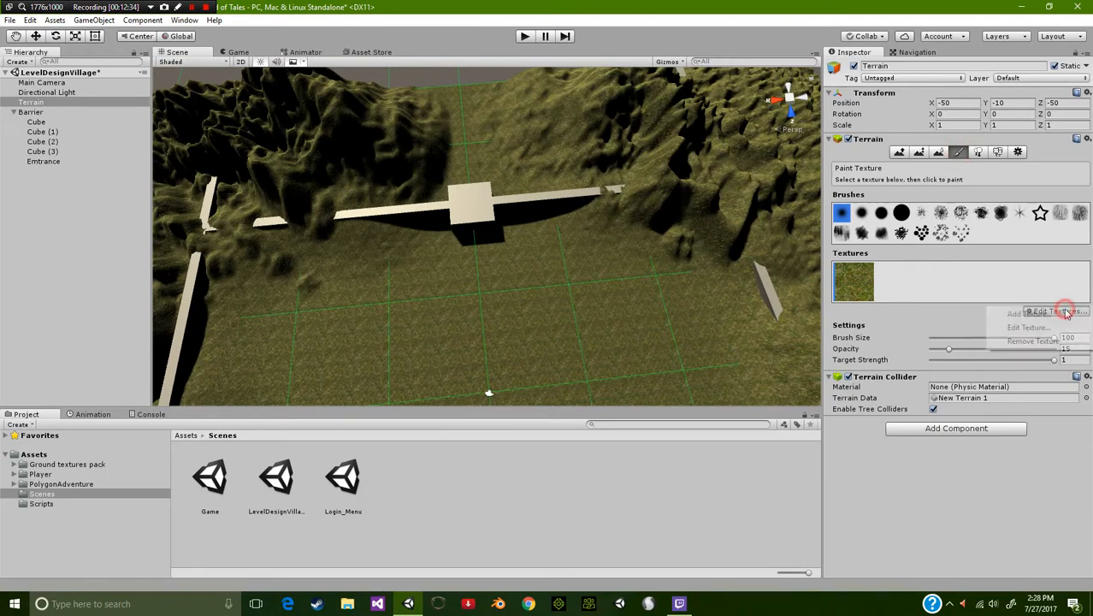
pyautogui.click(1061, 313)
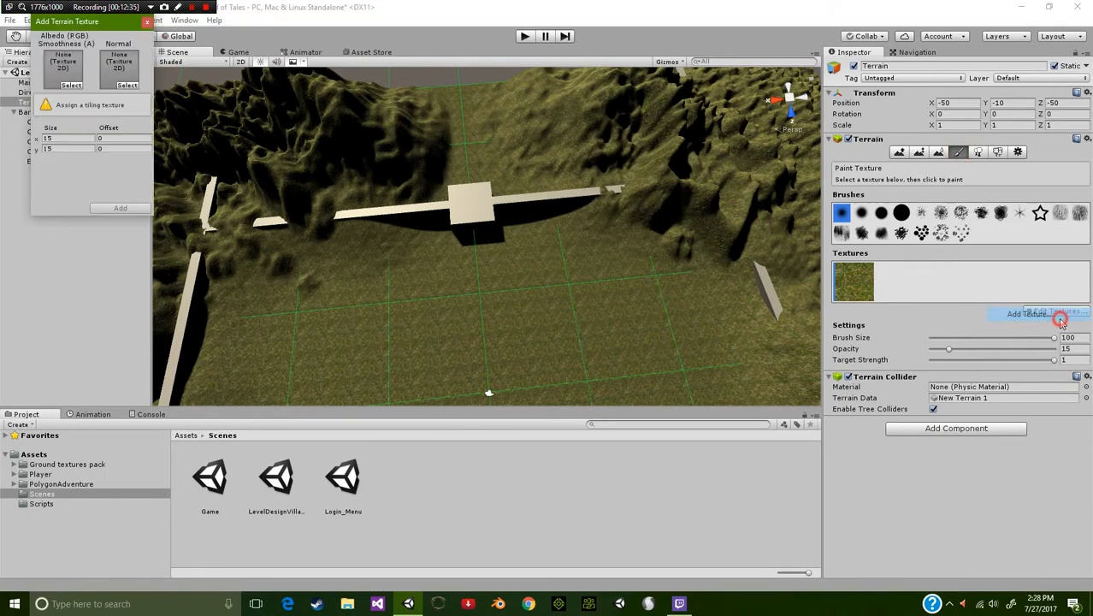
pyautogui.click(72, 85)
pyautogui.scroll(-3, 209, 171)
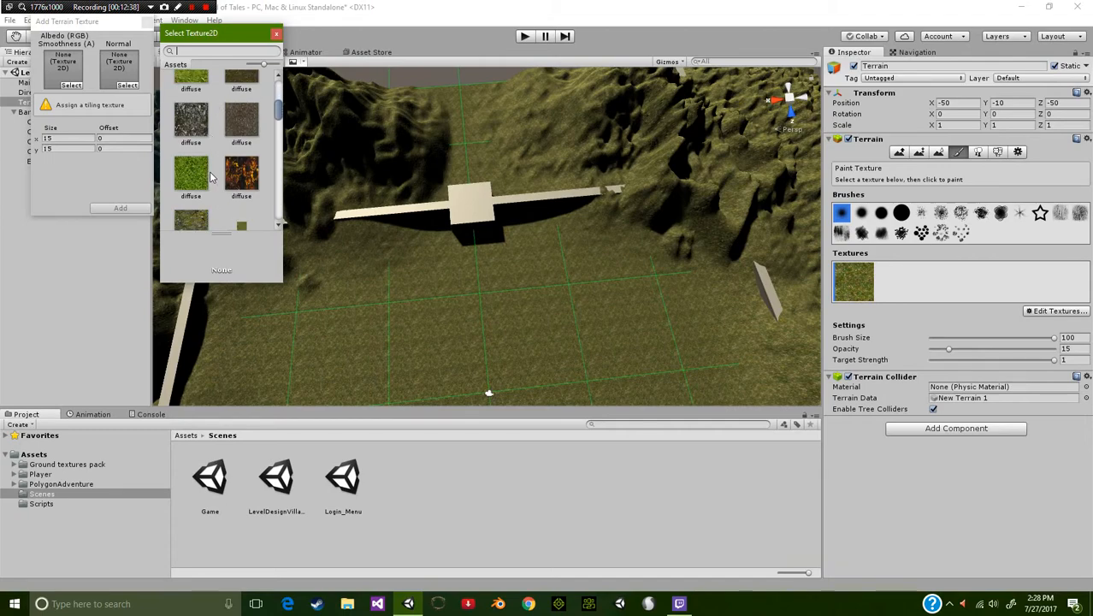
pyautogui.click(190, 125)
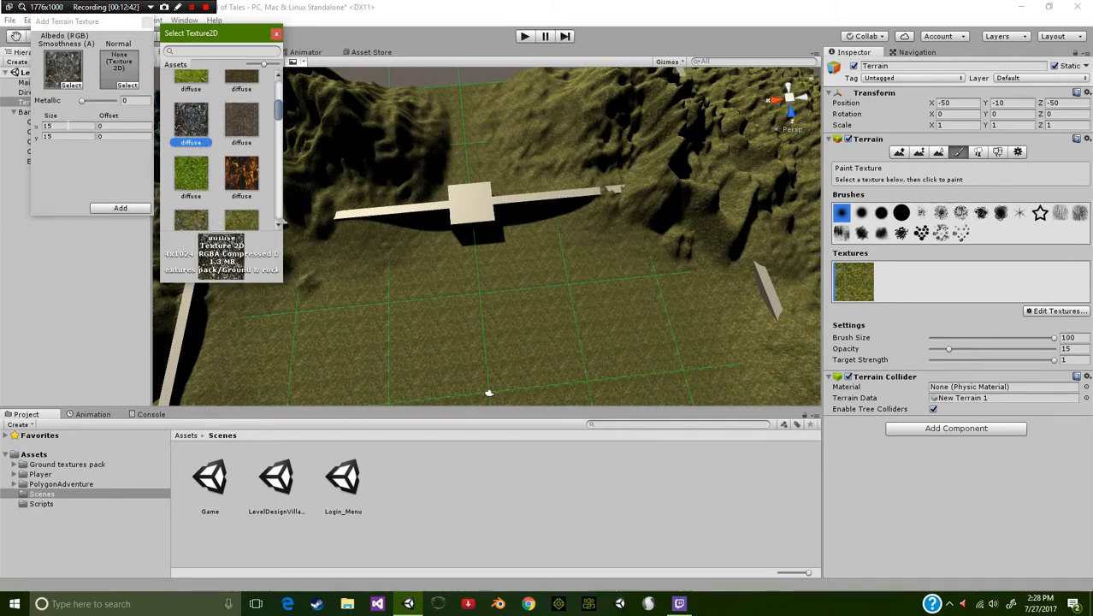
pyautogui.click(69, 124)
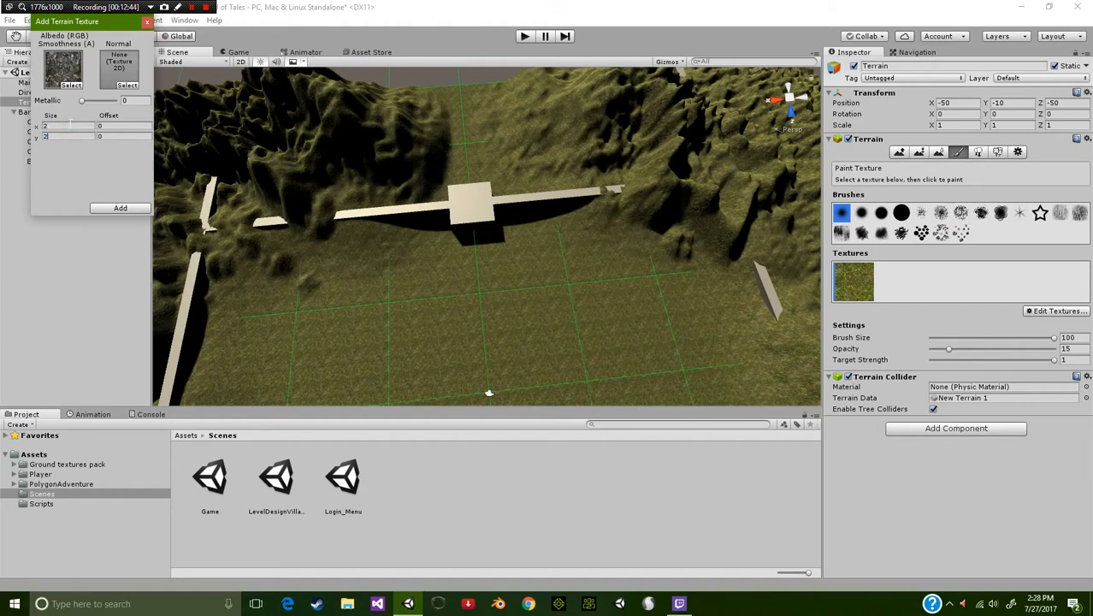
# Assign the Lava normal map to the new rock texture and add it to the terrain
pyautogui.click(126, 85)
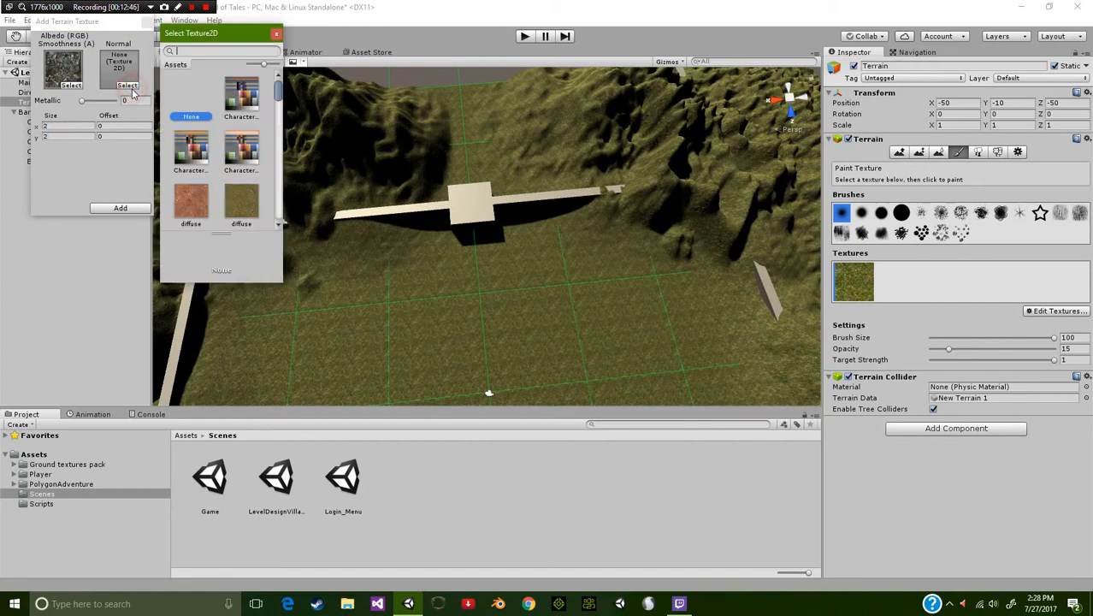
pyautogui.scroll(-5, 249, 163)
pyautogui.scroll(-1, 249, 162)
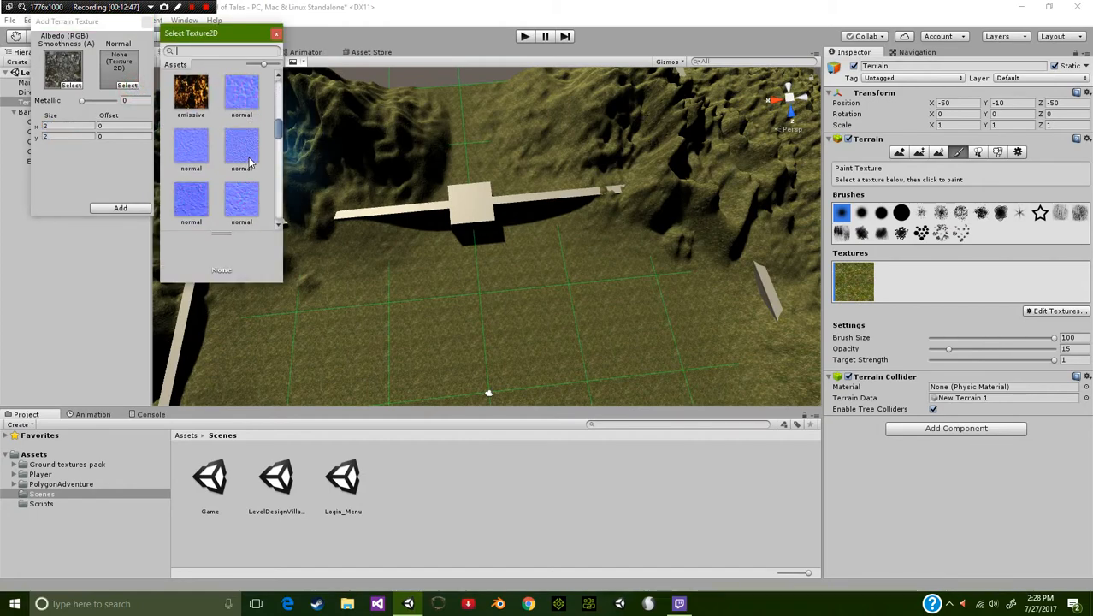
pyautogui.click(243, 101)
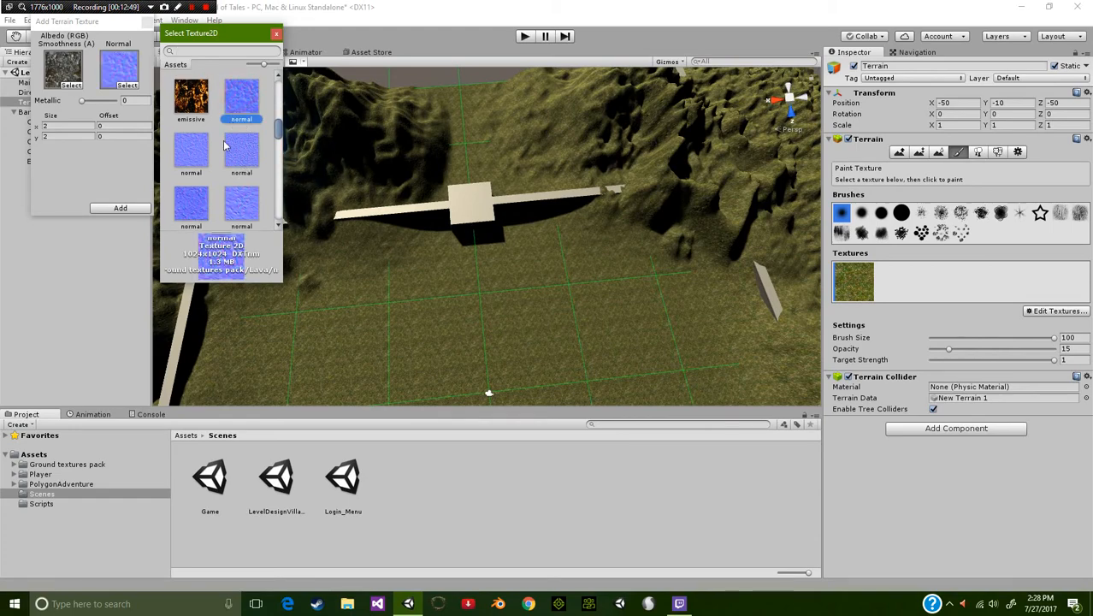
pyautogui.click(78, 190)
pyautogui.click(118, 208)
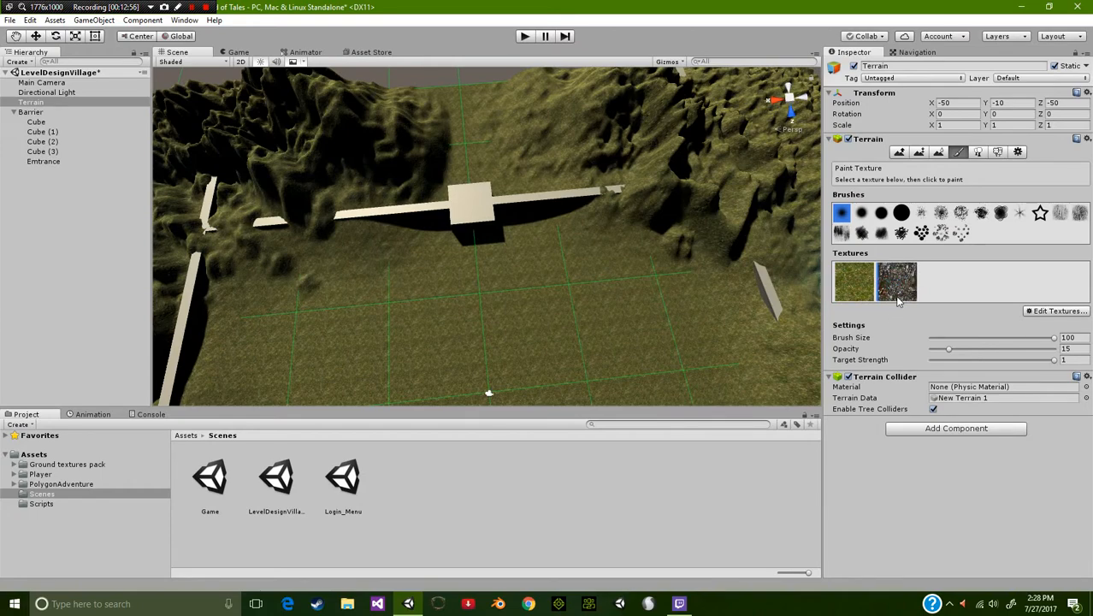
# Paint the rock texture at opacity 15 over the ridge beside the entrance, out to the long wall's corner
pyautogui.moveTo(526, 272); pyautogui.dragTo(559, 232, button='middle')
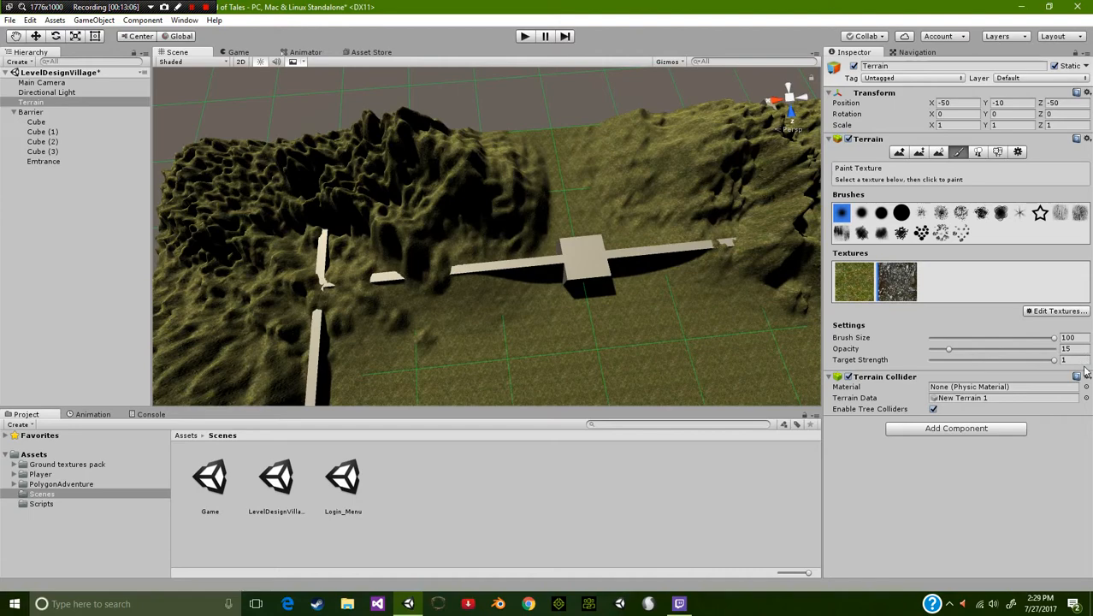
pyautogui.moveTo(470, 200); pyautogui.dragTo(497, 252, button='middle')
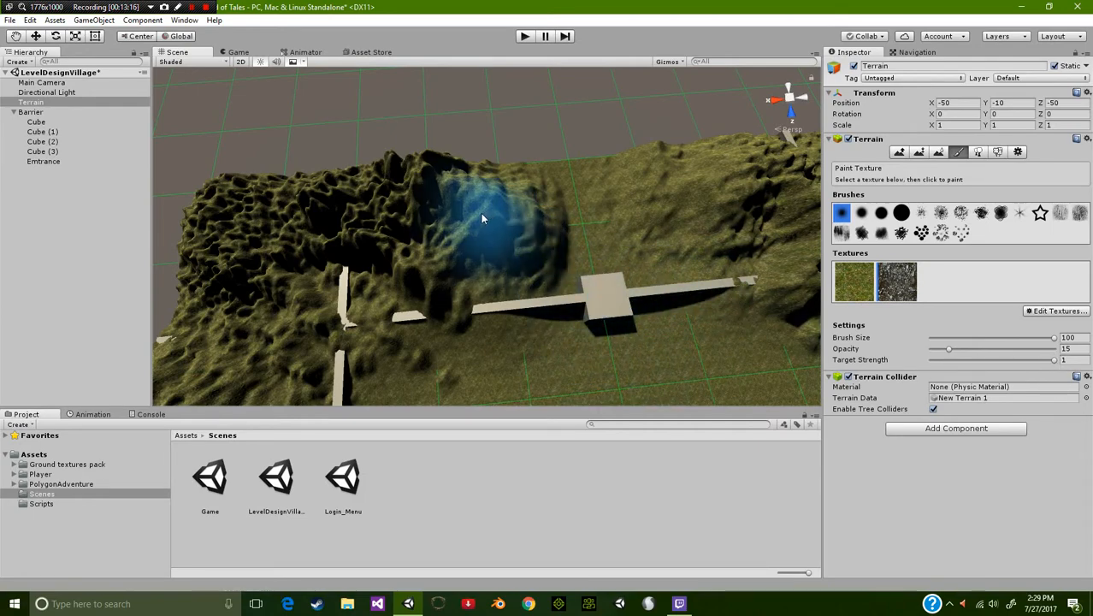
pyautogui.moveTo(483, 212)
pyautogui.mouseDown()
pyautogui.moveTo(453, 202)
pyautogui.moveTo(285, 212)
pyautogui.moveTo(346, 215)
pyautogui.moveTo(240, 316)
pyautogui.mouseUp()
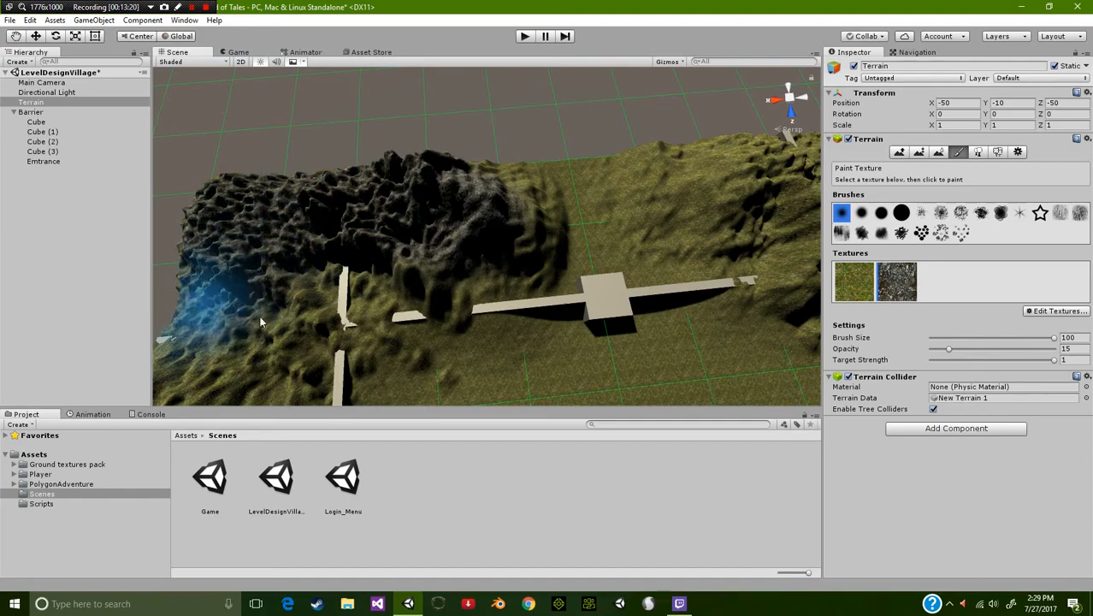
# Paint the rock texture along the upper slopes of the side ridge outside the long wall
pyautogui.moveTo(624, 357); pyautogui.dragTo(574, 265, button='right')
pyautogui.moveTo(574, 266); pyautogui.dragTo(464, 166, button='middle')
pyautogui.moveTo(500, 338); pyautogui.dragTo(545, 189, button='middle')
pyautogui.moveTo(527, 297); pyautogui.dragTo(596, 335, button='middle')
pyautogui.moveTo(585, 302)
pyautogui.mouseDown(button='right')
pyautogui.moveTo(480, 334)
pyautogui.moveTo(278, 343)
pyautogui.mouseUp(button='right')
pyautogui.moveTo(517, 141)
pyautogui.mouseDown(button='middle')
pyautogui.moveTo(524, 285)
pyautogui.moveTo(552, 355)
pyautogui.mouseUp(button='middle')
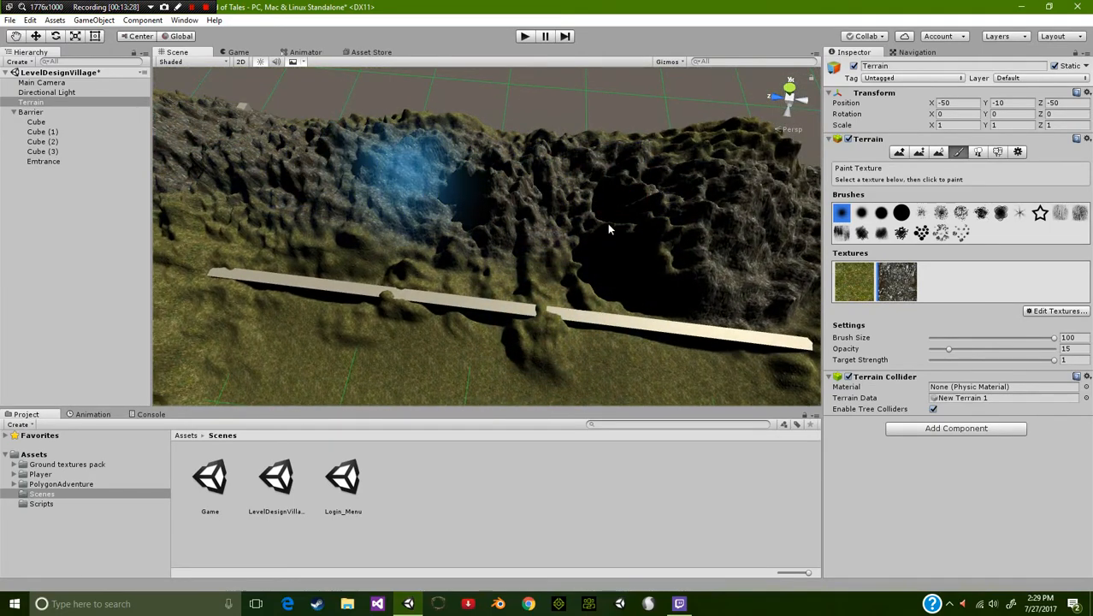
# Paint the rock texture across the far corner and the crest of the back ridge opposite the entrance
pyautogui.moveTo(680, 248); pyautogui.dragTo(230, 169, button='right')
pyautogui.moveTo(390, 254); pyautogui.dragTo(590, 221, button='right')
pyautogui.moveTo(590, 221)
pyautogui.mouseDown()
pyautogui.moveTo(422, 185)
pyautogui.moveTo(392, 213)
pyautogui.moveTo(329, 232)
pyautogui.moveTo(419, 226)
pyautogui.moveTo(360, 249)
pyautogui.mouseUp()
pyautogui.moveTo(220, 256)
pyautogui.mouseDown(button='middle')
pyautogui.moveTo(293, 265)
pyautogui.moveTo(329, 255)
pyautogui.mouseUp(button='middle')
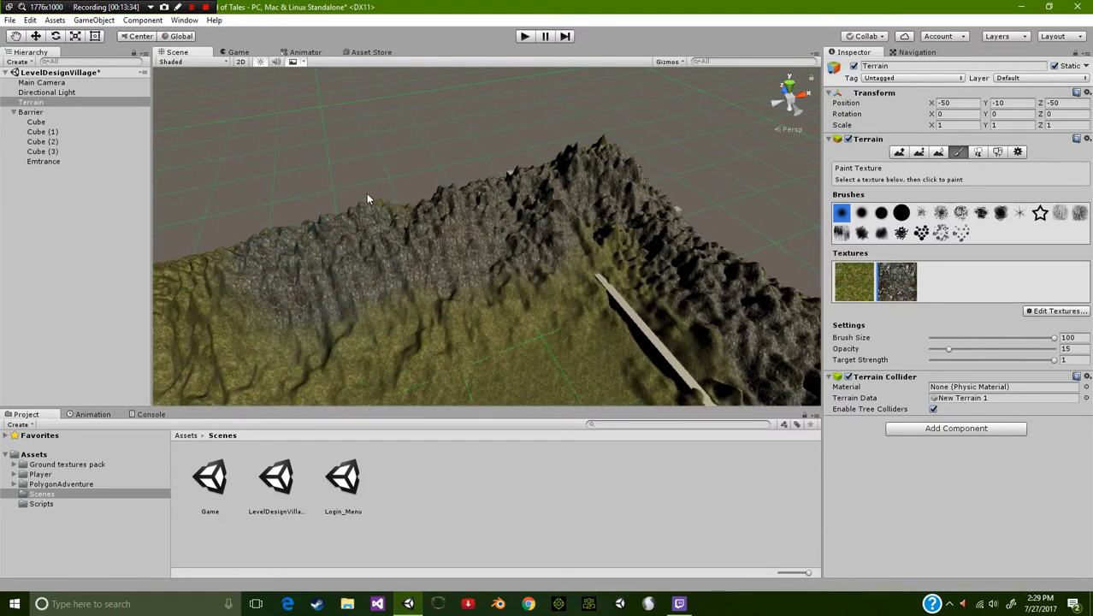
pyautogui.moveTo(436, 296); pyautogui.dragTo(234, 306, button='right')
pyautogui.moveTo(235, 306); pyautogui.dragTo(397, 305, button='middle')
pyautogui.moveTo(536, 209)
pyautogui.mouseDown()
pyautogui.moveTo(488, 154)
pyautogui.moveTo(566, 192)
pyautogui.moveTo(411, 180)
pyautogui.moveTo(212, 253)
pyautogui.mouseUp()
# Paint the rock texture along the side ridge opposite the long wall and over the ridge on the entrance's other side
pyautogui.moveTo(517, 279); pyautogui.dragTo(243, 284, button='right')
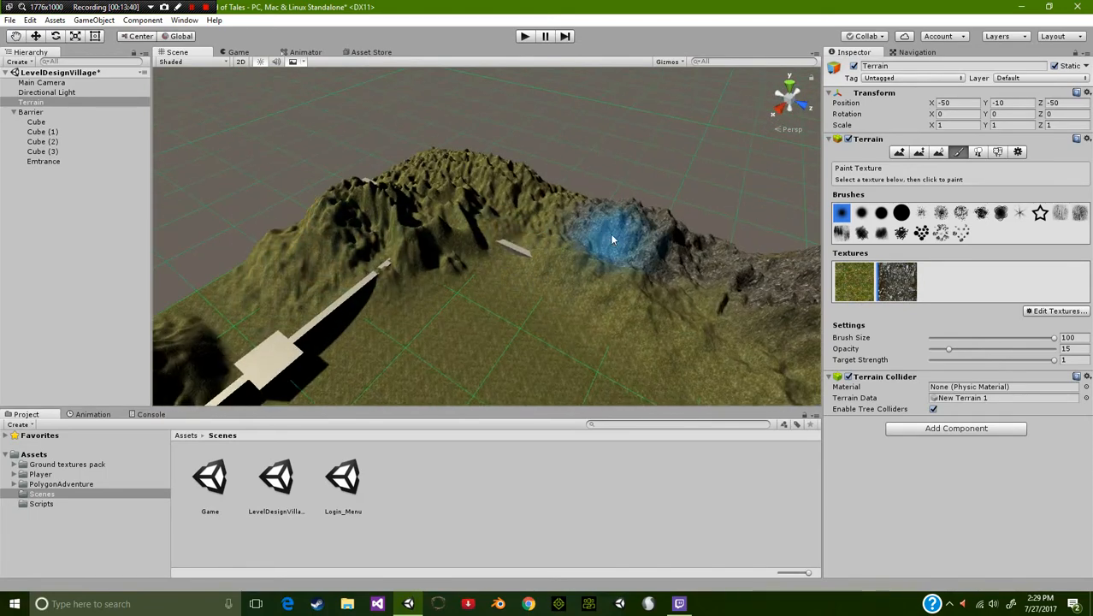
pyautogui.moveTo(582, 213)
pyautogui.mouseDown()
pyautogui.moveTo(437, 166)
pyautogui.moveTo(413, 182)
pyautogui.mouseUp()
pyautogui.moveTo(334, 216); pyautogui.dragTo(317, 241)
pyautogui.moveTo(575, 224)
pyautogui.mouseDown(button='right')
pyautogui.moveTo(434, 234)
pyautogui.moveTo(308, 220)
pyautogui.mouseUp(button='right')
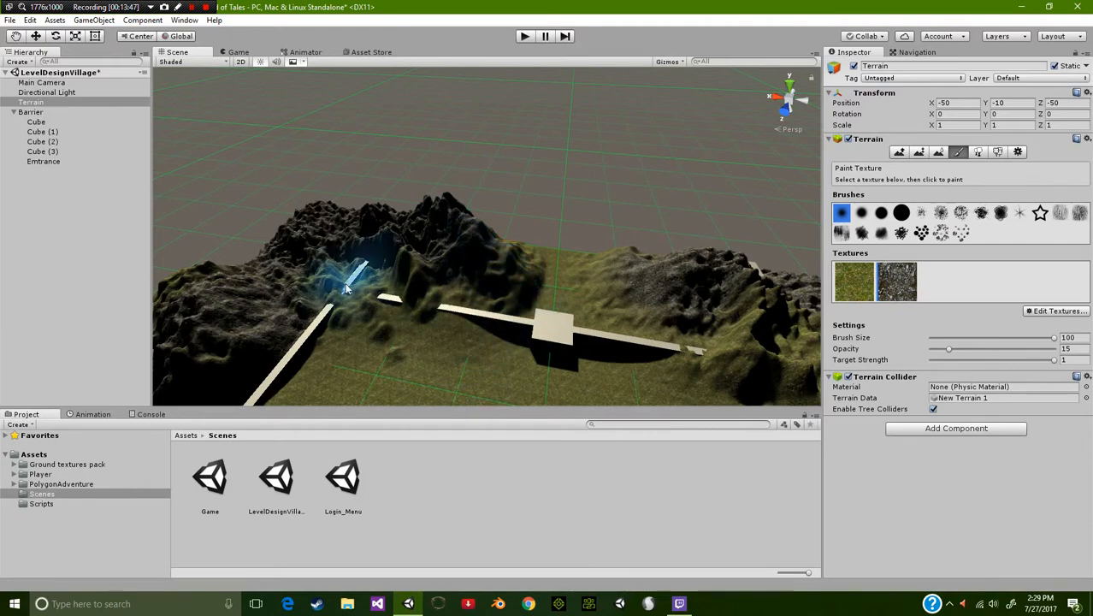
# Examine the rock-painted back ridge and its transition to grass from close to ground level
pyautogui.moveTo(547, 344)
pyautogui.mouseDown(button='middle')
pyautogui.moveTo(556, 292)
pyautogui.moveTo(543, 183)
pyautogui.mouseUp(button='middle')
pyautogui.moveTo(520, 264)
pyautogui.mouseDown(button='right')
pyautogui.moveTo(339, 137)
pyautogui.moveTo(265, 147)
pyautogui.moveTo(351, 260)
pyautogui.mouseUp(button='right')
pyautogui.scroll(2, 472, 335)
pyautogui.moveTo(514, 355); pyautogui.dragTo(325, 340, button='right')
pyautogui.moveTo(325, 340); pyautogui.dragTo(315, 241, button='middle')
pyautogui.scroll(-8, 314, 242)
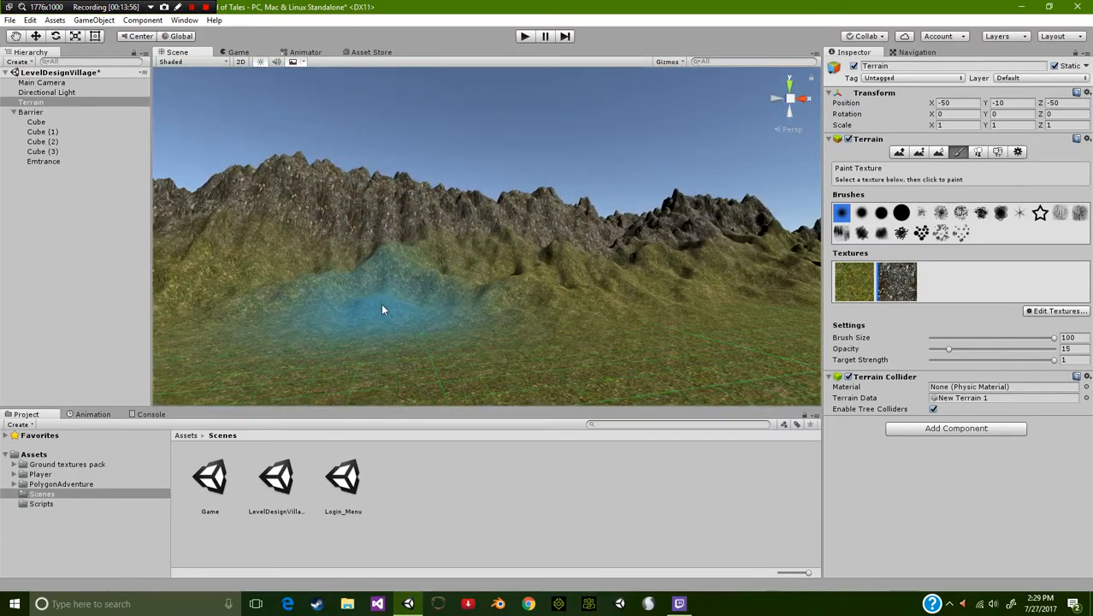
pyautogui.scroll(4, 428, 318)
pyautogui.moveTo(476, 306); pyautogui.dragTo(395, 374, button='middle')
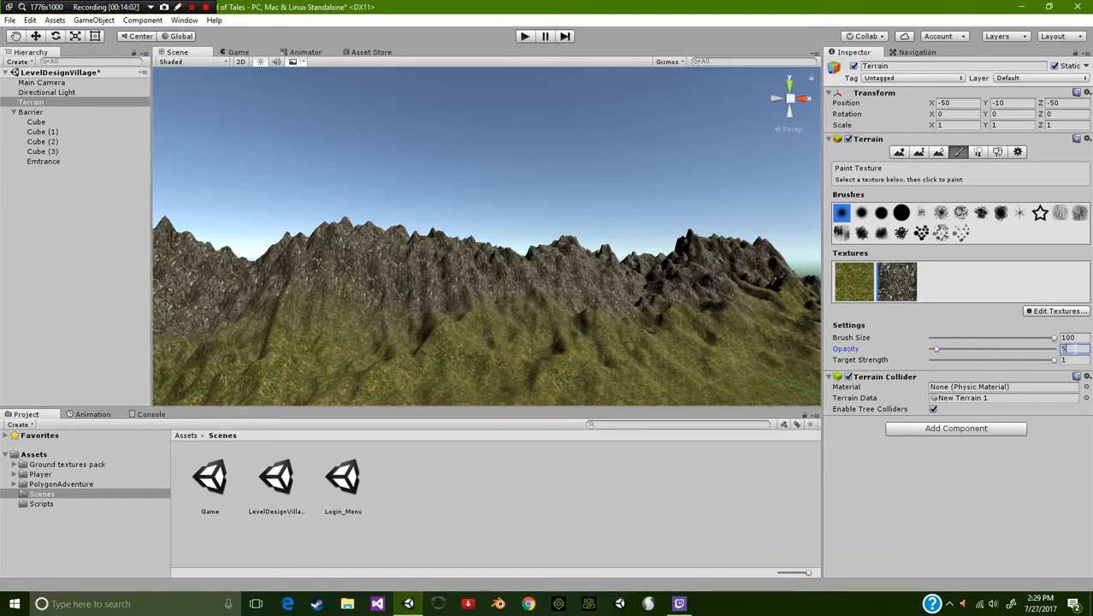
# Choose the grass texture, undo the overly strong stroke, and blend grass lightly into the rocky back ridge at opacity 2
pyautogui.click(856, 289)
pyautogui.moveTo(505, 291)
pyautogui.mouseDown()
pyautogui.moveTo(554, 294)
pyautogui.moveTo(521, 289)
pyautogui.mouseUp()
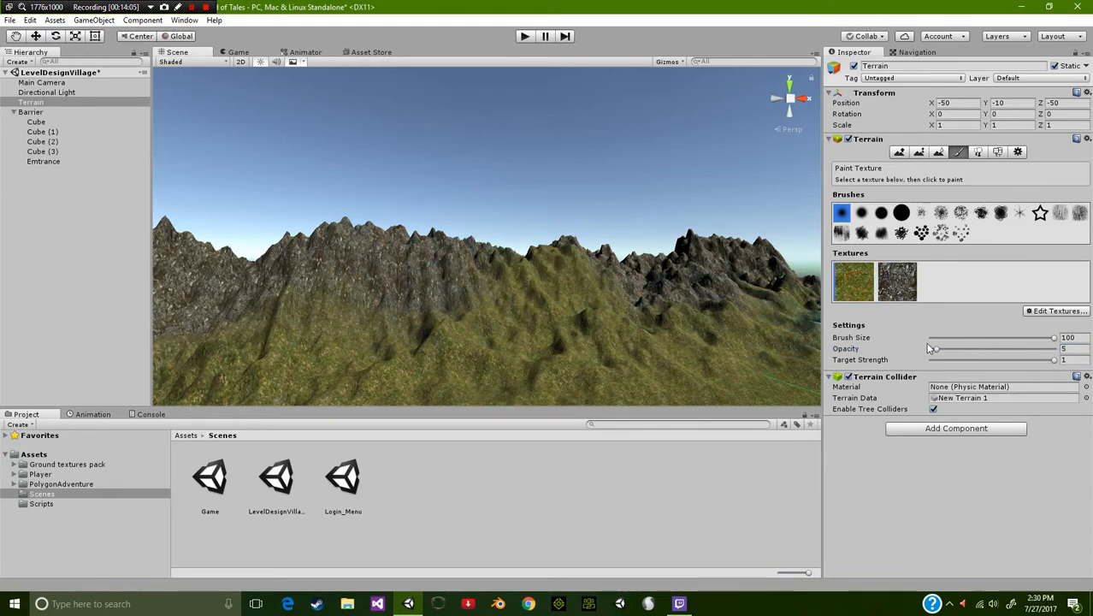
pyautogui.hotkey('ctrl', 'z')
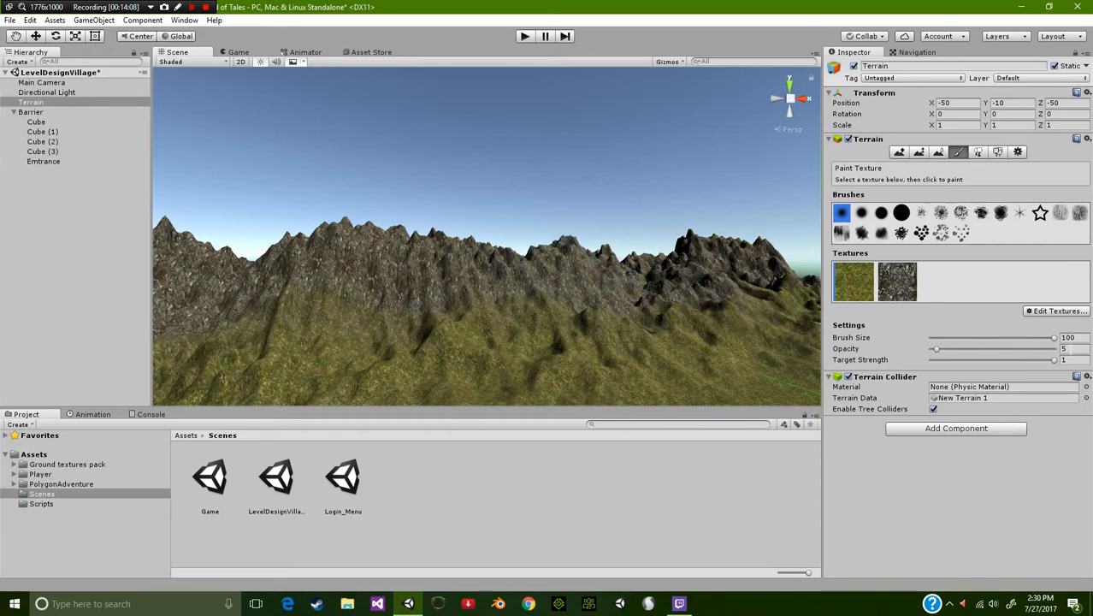
pyautogui.moveTo(538, 312); pyautogui.dragTo(295, 287)
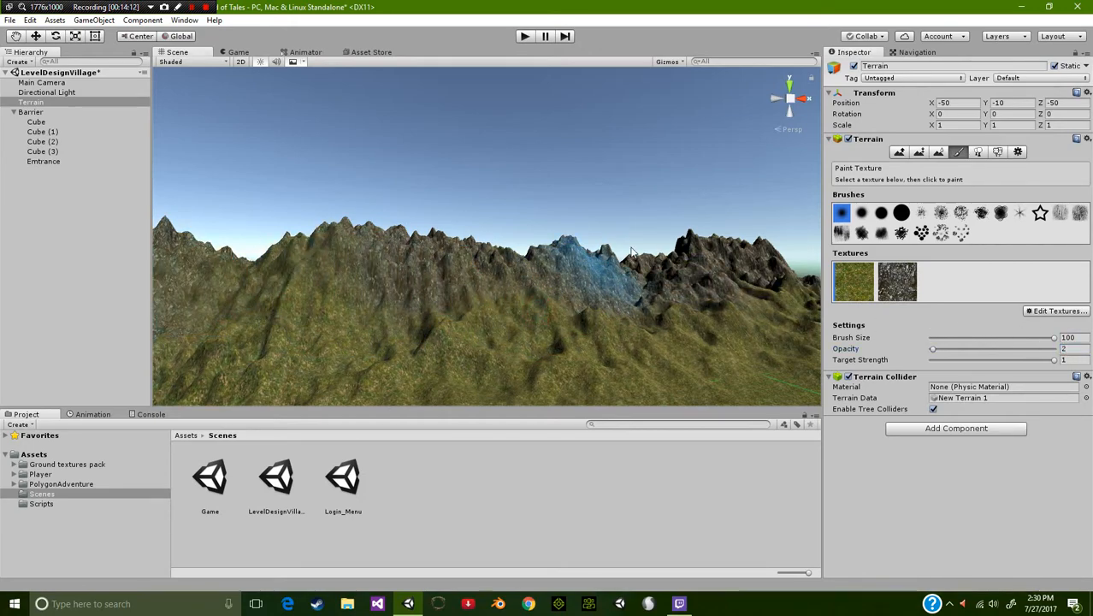
pyautogui.moveTo(576, 198); pyautogui.dragTo(586, 292, button='right')
pyautogui.moveTo(509, 126)
pyautogui.mouseDown(button='middle')
pyautogui.moveTo(573, 236)
pyautogui.moveTo(506, 257)
pyautogui.moveTo(565, 243)
pyautogui.mouseUp(button='middle')
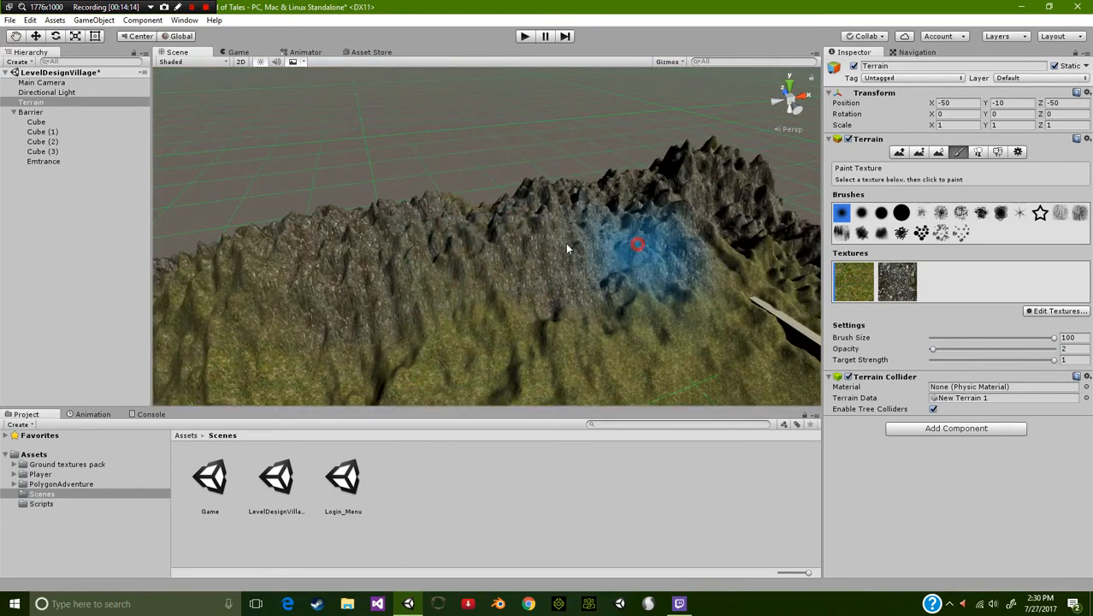
pyautogui.moveTo(678, 179)
pyautogui.mouseDown()
pyautogui.moveTo(482, 236)
pyautogui.moveTo(323, 239)
pyautogui.moveTo(564, 229)
pyautogui.mouseUp()
# Blend grass at opacity 2 into the rock on the side ridges and the ridges around the entrance
pyautogui.moveTo(600, 222)
pyautogui.mouseDown(button='right')
pyautogui.moveTo(441, 243)
pyautogui.moveTo(253, 242)
pyautogui.mouseUp(button='right')
pyautogui.moveTo(358, 232); pyautogui.dragTo(481, 314, button='middle')
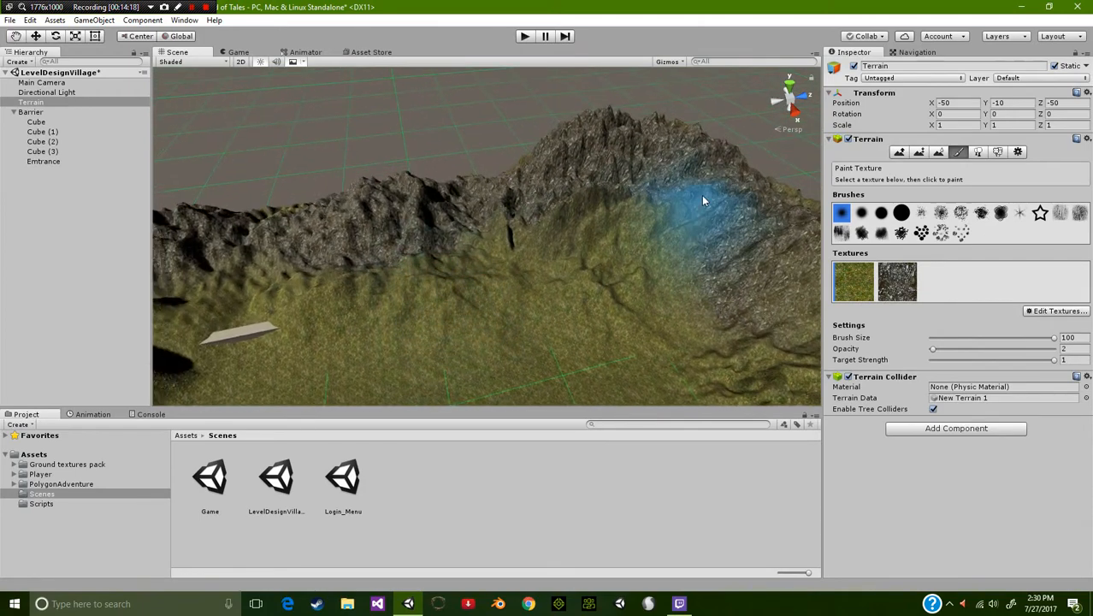
pyautogui.moveTo(615, 145)
pyautogui.mouseDown()
pyautogui.moveTo(476, 241)
pyautogui.moveTo(502, 219)
pyautogui.moveTo(347, 215)
pyautogui.moveTo(659, 246)
pyautogui.mouseUp()
pyautogui.moveTo(684, 247)
pyautogui.mouseDown(button='right')
pyautogui.moveTo(485, 249)
pyautogui.moveTo(461, 209)
pyautogui.mouseUp(button='right')
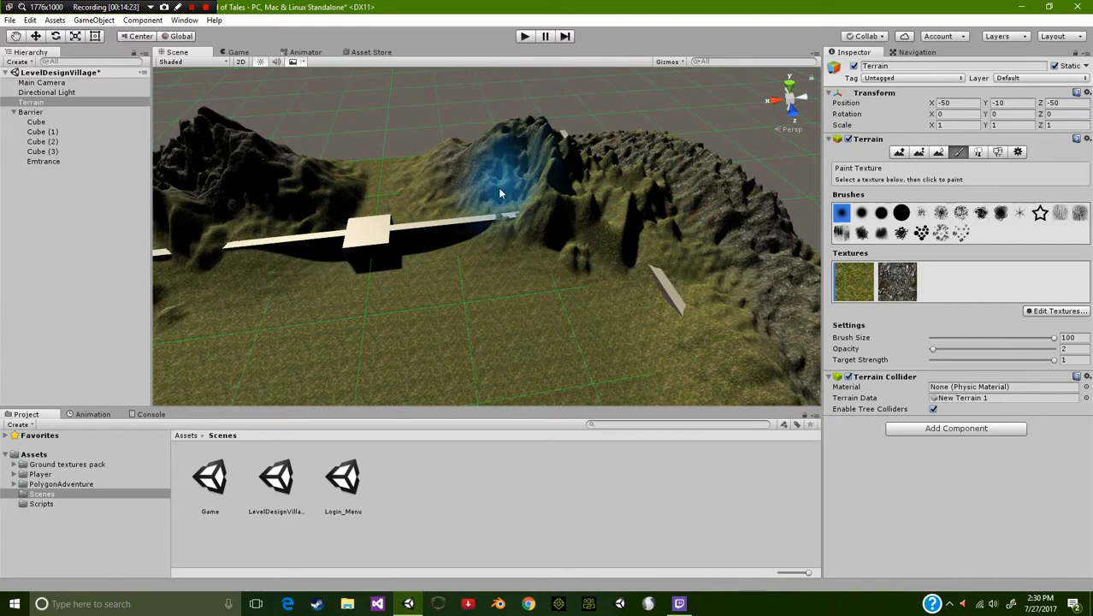
pyautogui.moveTo(367, 218); pyautogui.dragTo(411, 205, button='right')
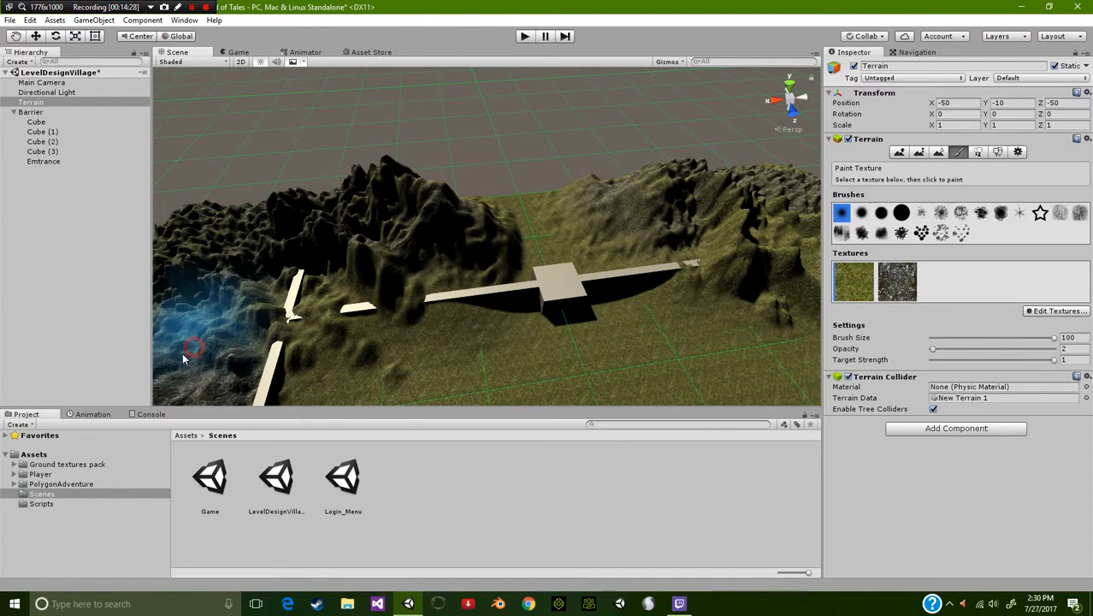
pyautogui.moveTo(731, 329); pyautogui.dragTo(625, 308, button='right')
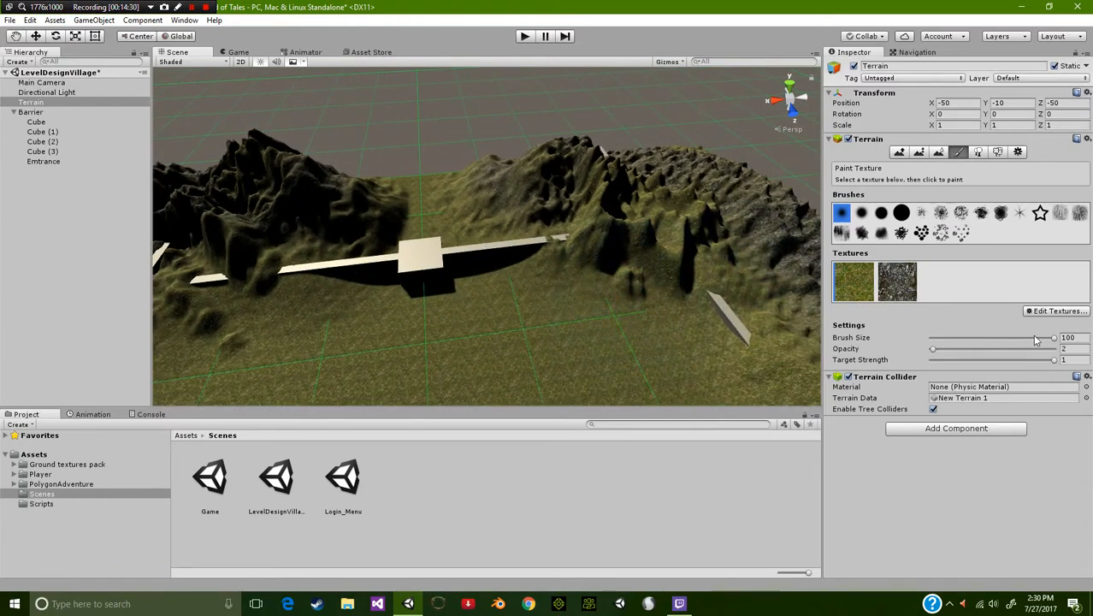
# Check the grass texture's tiling size and normal map settings
pyautogui.click(1065, 311)
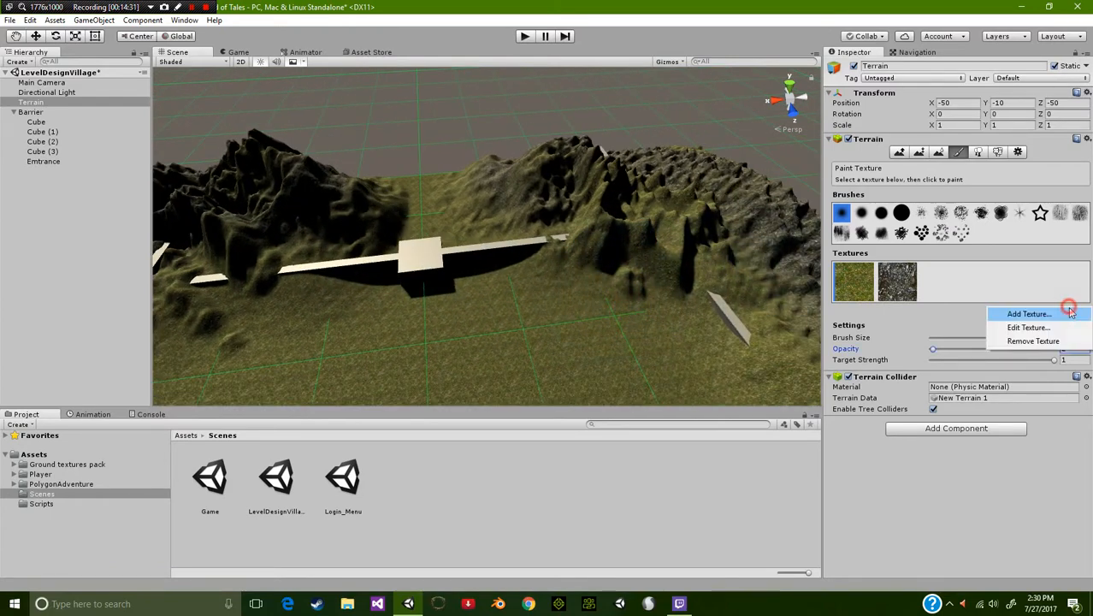
pyautogui.click(1029, 329)
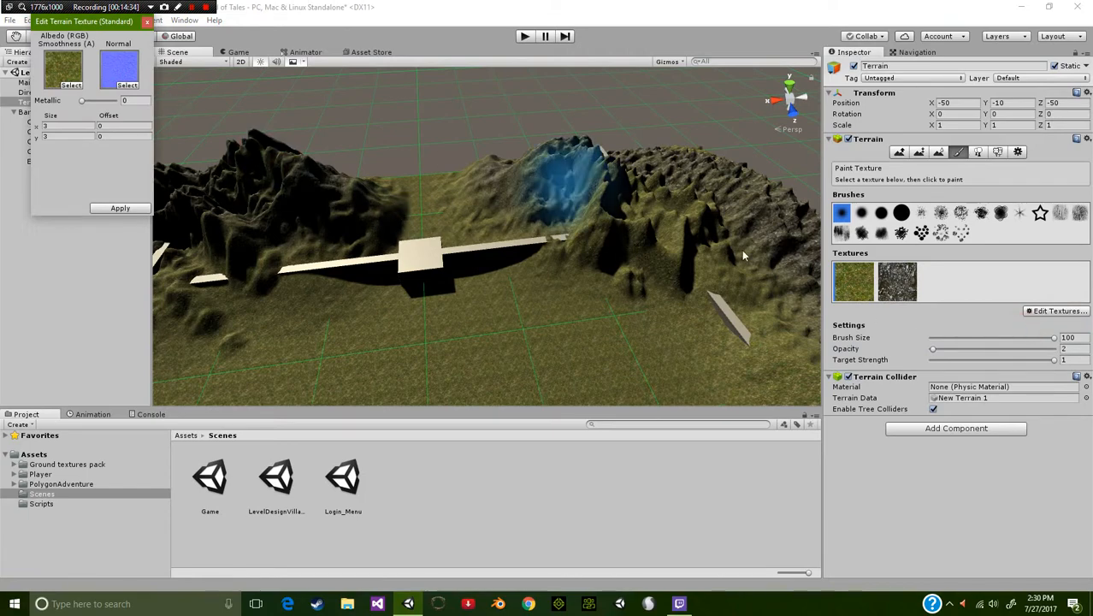
pyautogui.click(120, 208)
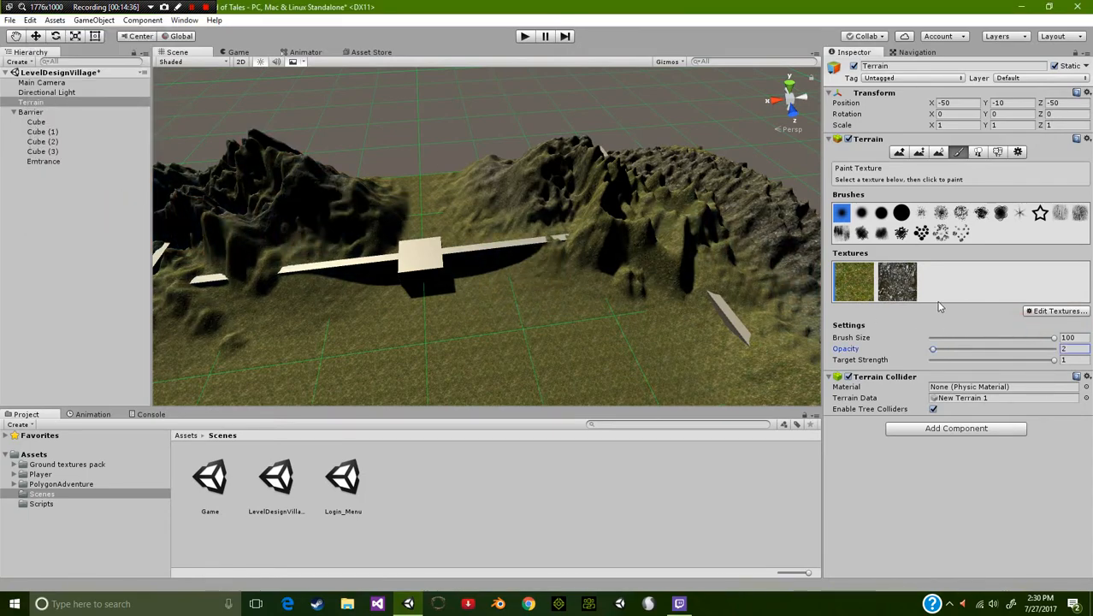
# Start a new terrain texture and assign the mixed grass-and-rock diffuse image as its albedo
pyautogui.click(1080, 314)
pyautogui.click(1030, 315)
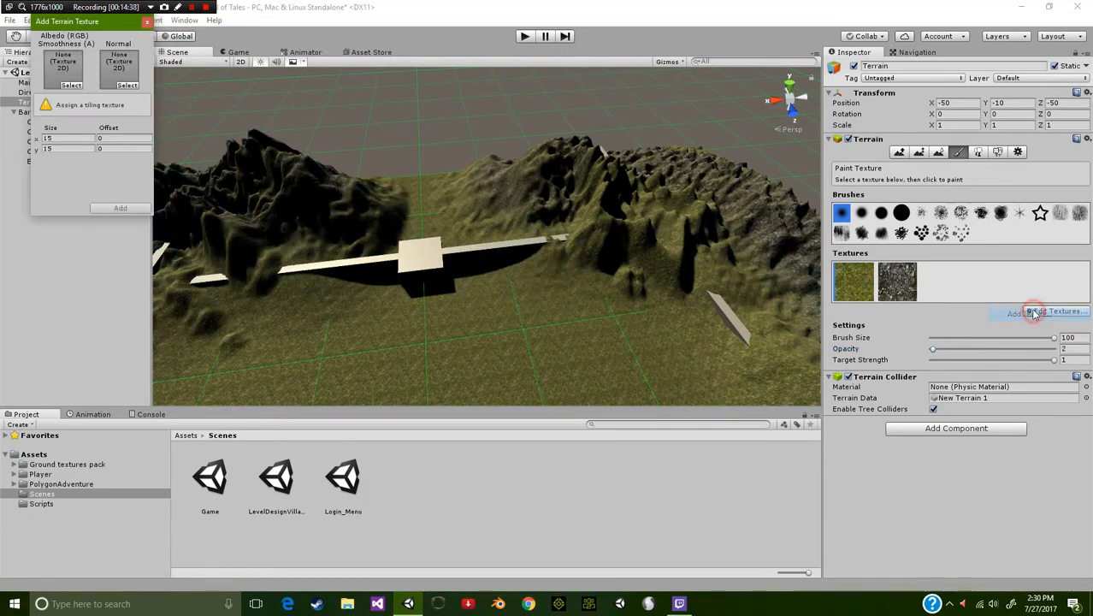
pyautogui.click(70, 84)
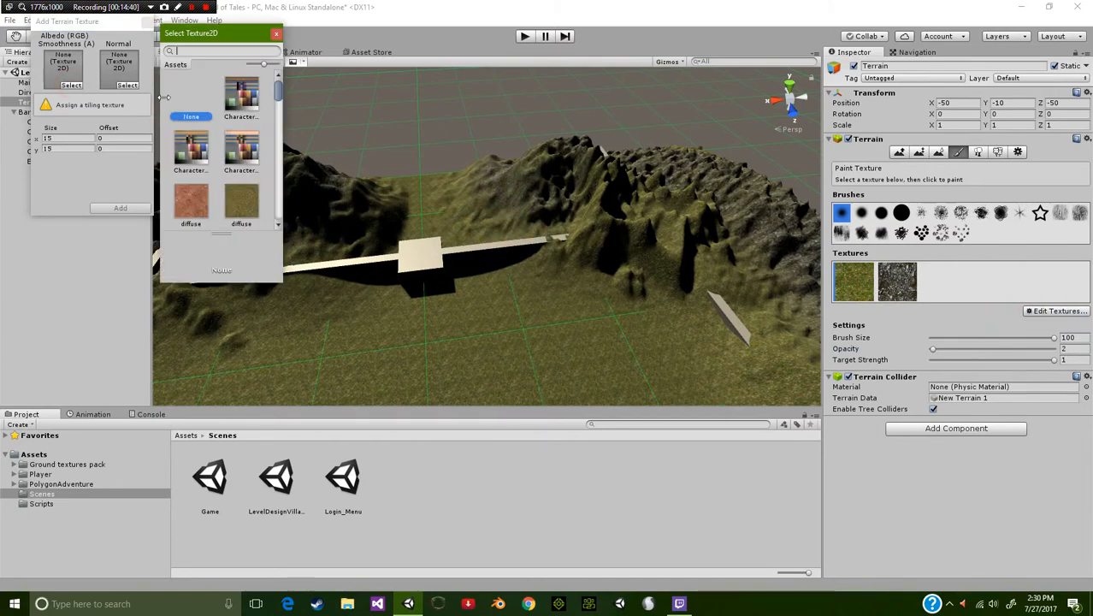
pyautogui.scroll(-3, 193, 168)
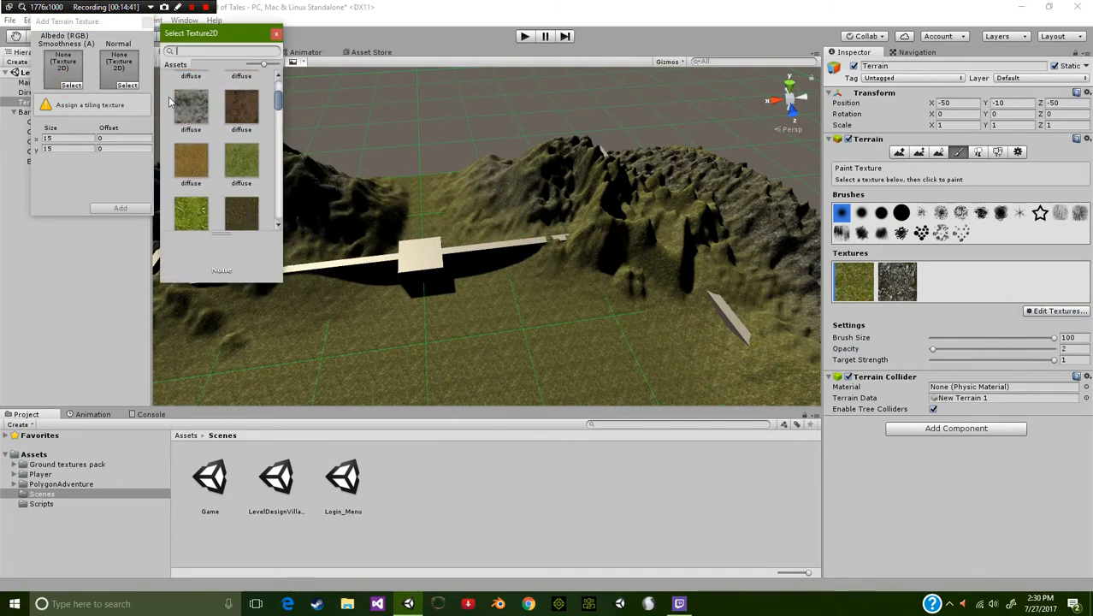
pyautogui.scroll(-2, 224, 160)
pyautogui.scroll(-2, 223, 180)
pyautogui.scroll(2, 219, 194)
pyautogui.click(190, 157)
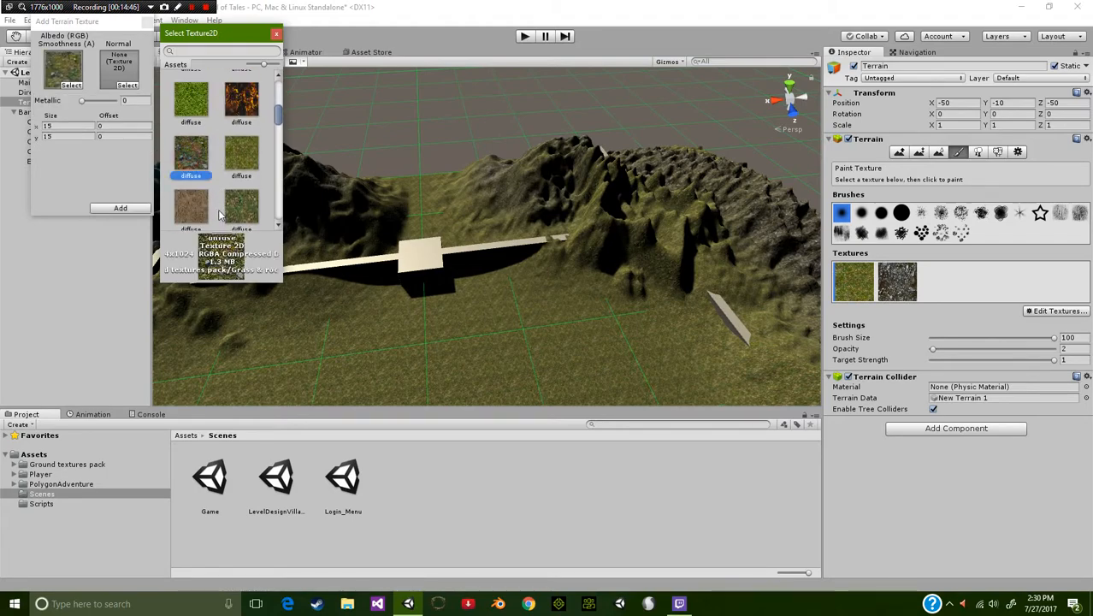
# Set the new texture's tiling size to 1 by 1, assign a normal map, and add it to the terrain
pyautogui.click(67, 127)
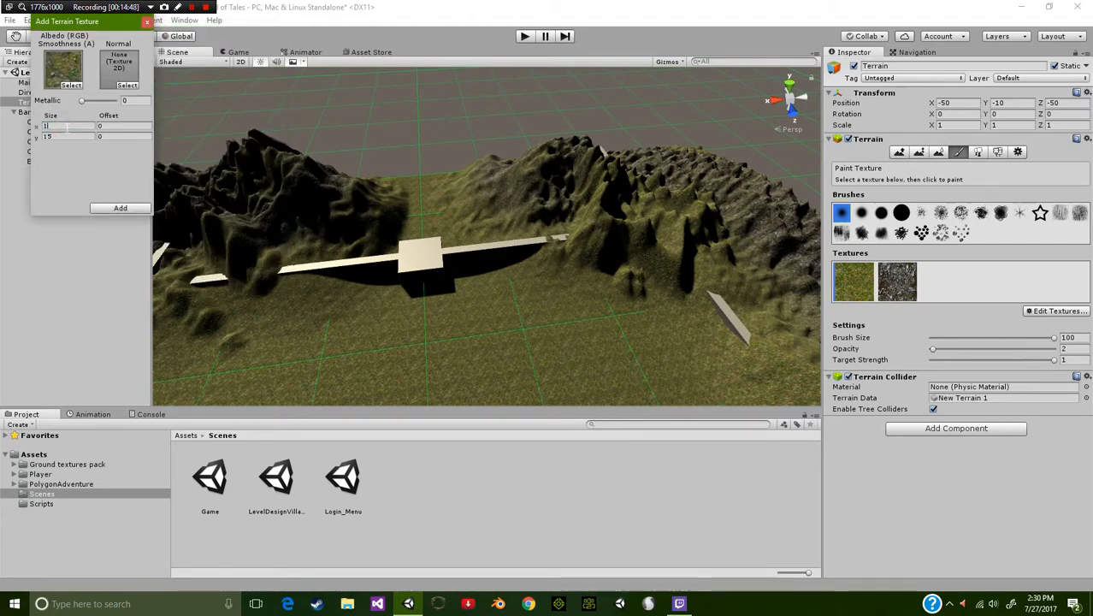
pyautogui.click(128, 86)
pyautogui.scroll(-5, 210, 166)
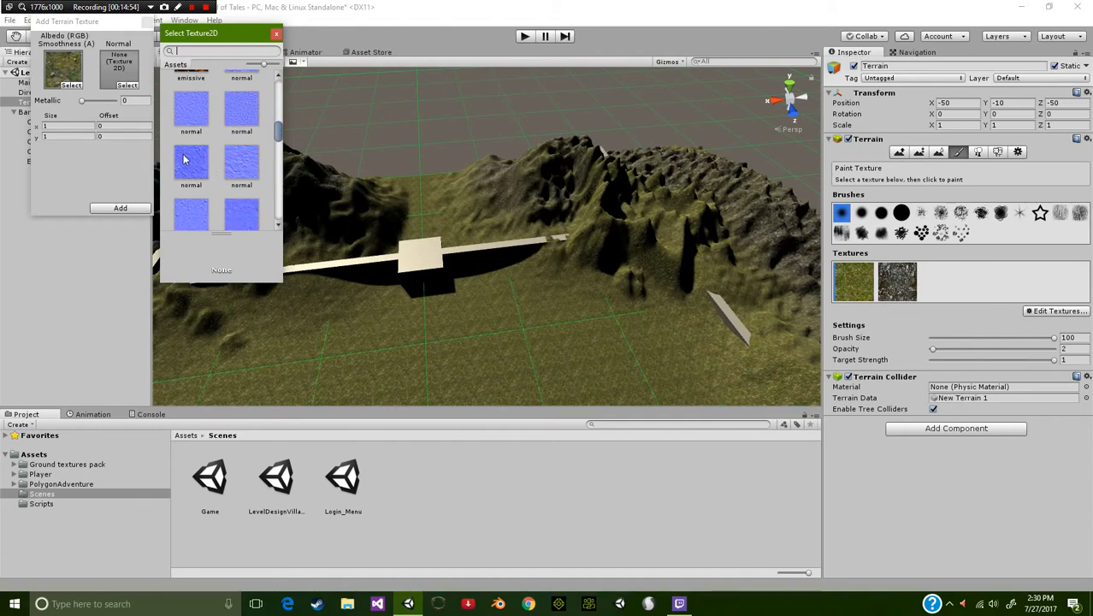
pyautogui.click(184, 160)
pyautogui.click(121, 209)
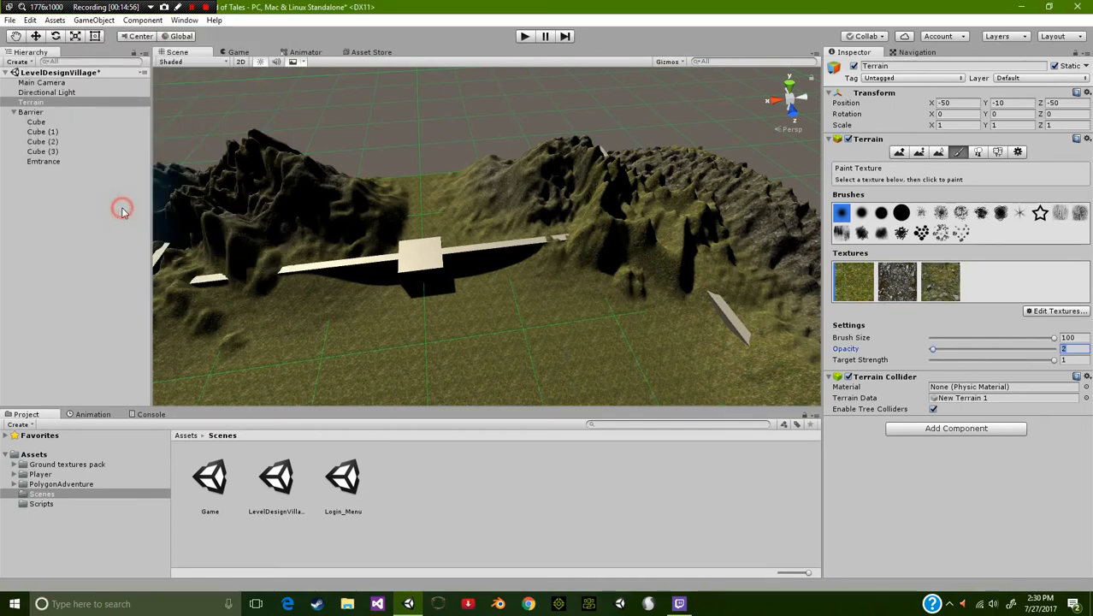
# Paint the grass-and-rock texture over the ridge beside the entrance, starting at opacity 1 and raising it to 2
pyautogui.moveTo(401, 235); pyautogui.dragTo(444, 258, button='middle')
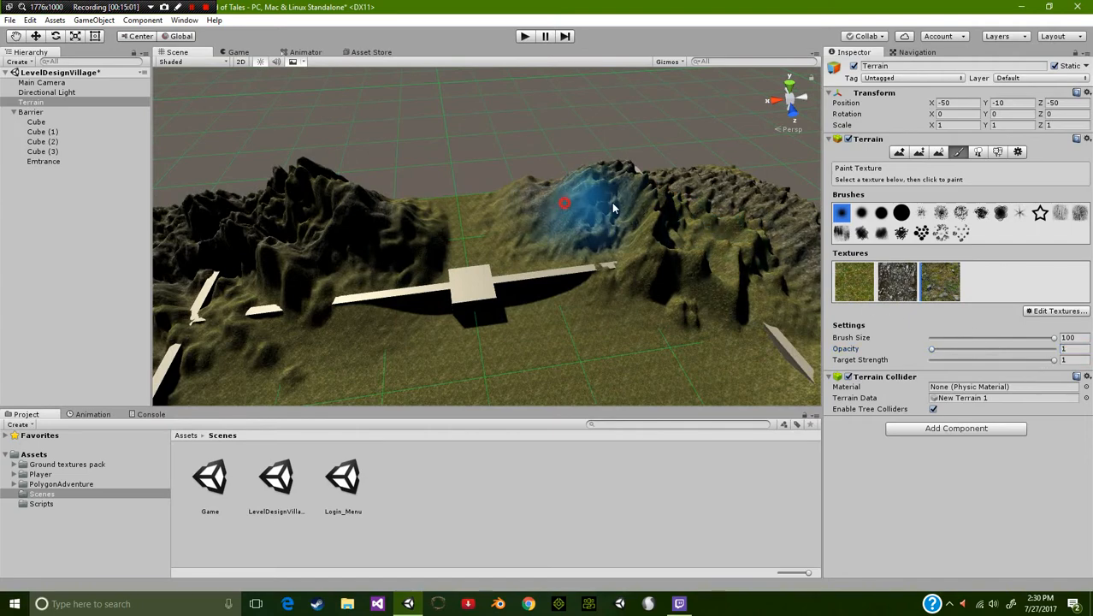
pyautogui.moveTo(751, 212)
pyautogui.mouseDown()
pyautogui.moveTo(830, 248)
pyautogui.moveTo(691, 206)
pyautogui.moveTo(776, 233)
pyautogui.moveTo(660, 256)
pyautogui.moveTo(725, 276)
pyautogui.moveTo(695, 289)
pyautogui.moveTo(654, 242)
pyautogui.mouseUp()
pyautogui.scroll(3, 644, 332)
pyautogui.moveTo(644, 332); pyautogui.dragTo(278, 264, button='middle')
pyautogui.scroll(3, 473, 306)
pyautogui.moveTo(472, 310); pyautogui.dragTo(455, 123, button='middle')
pyautogui.keyDown('alt'); pyautogui.moveTo(417, 286); pyautogui.dragTo(638, 249); pyautogui.keyUp('alt')
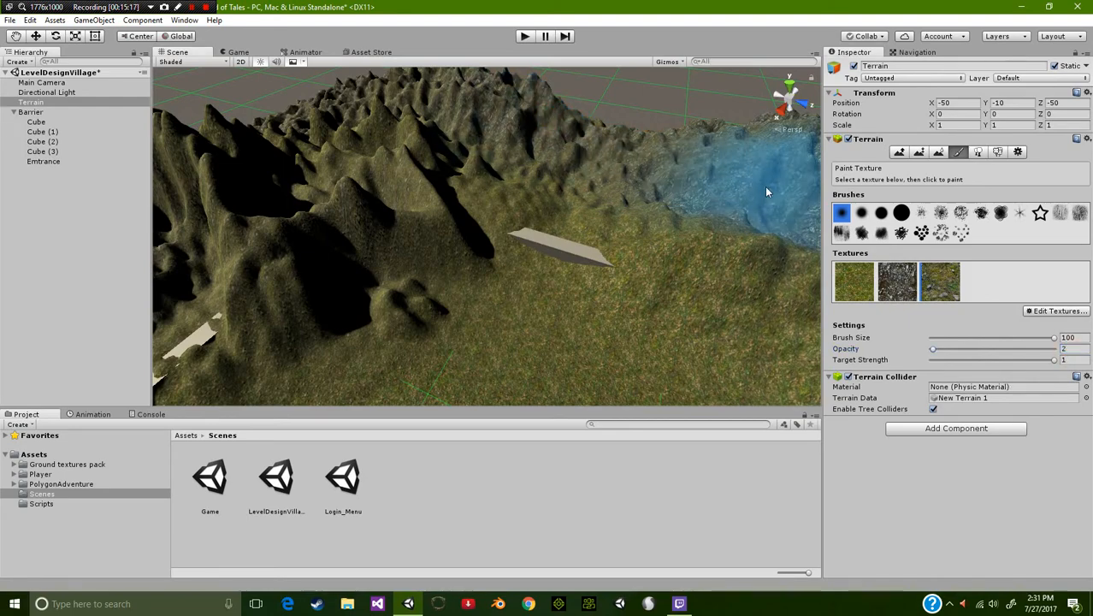
# Blend the grass-and-rock texture at opacity 2 into the rocky peak and the slopes of the back ridge
pyautogui.moveTo(651, 257)
pyautogui.keyDown('alt'); pyautogui.mouseDown()
pyautogui.moveTo(734, 248)
pyautogui.moveTo(639, 249)
pyautogui.moveTo(578, 305)
pyautogui.mouseUp(); pyautogui.keyUp('alt')
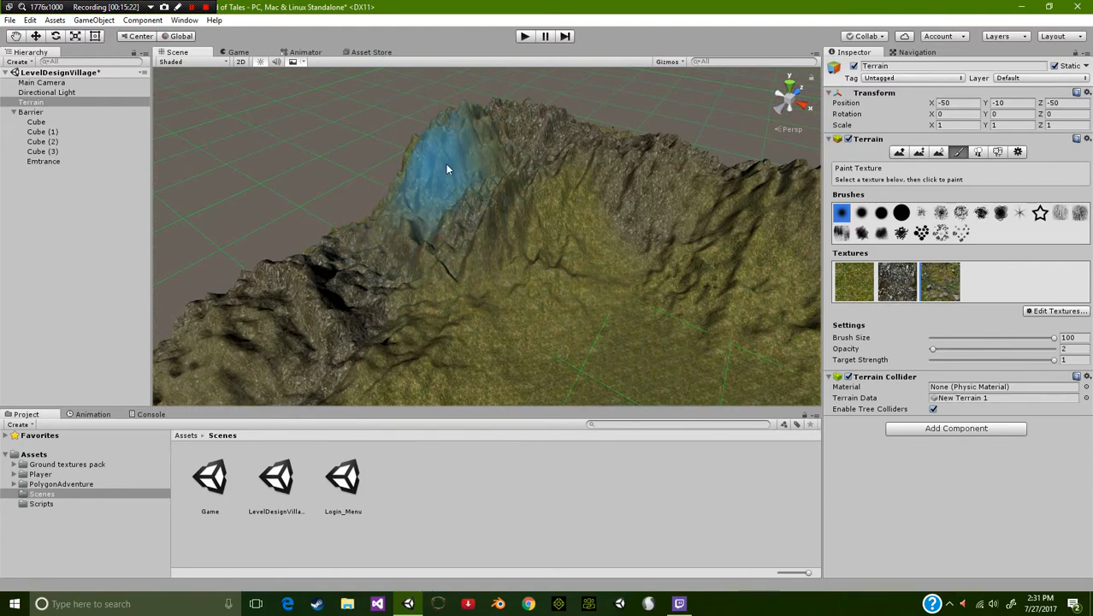
pyautogui.keyDown('alt'); pyautogui.moveTo(445, 163); pyautogui.dragTo(645, 258); pyautogui.keyUp('alt')
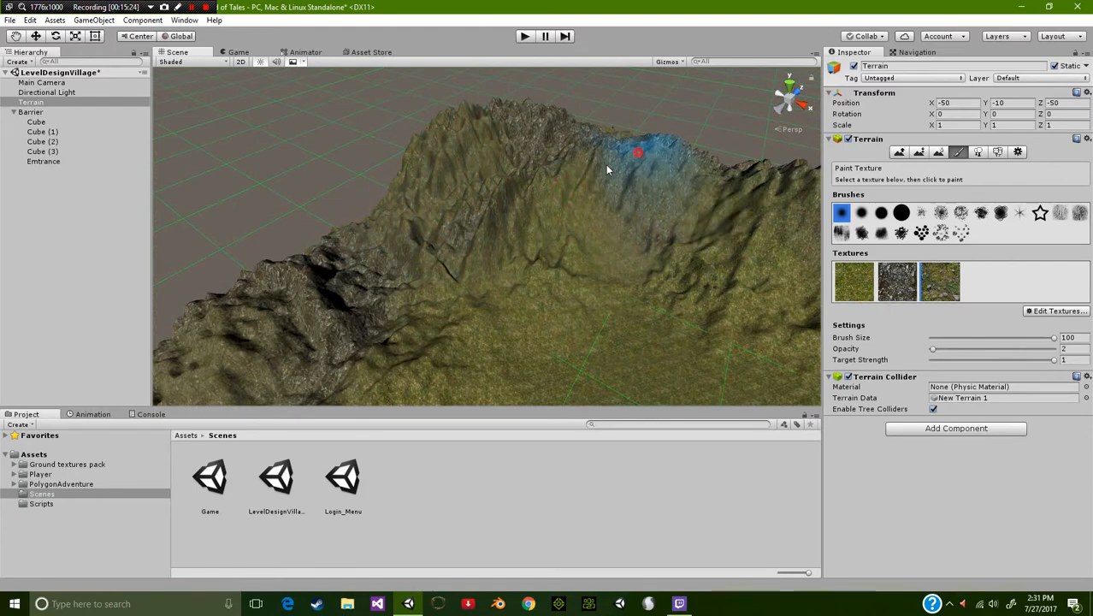
pyautogui.moveTo(509, 235)
pyautogui.keyDown('alt'); pyautogui.mouseDown()
pyautogui.moveTo(763, 244)
pyautogui.moveTo(625, 241)
pyautogui.mouseUp(); pyautogui.keyUp('alt')
pyautogui.moveTo(625, 242); pyautogui.dragTo(585, 289, button='middle')
pyautogui.moveTo(334, 226); pyautogui.dragTo(360, 274, button='middle')
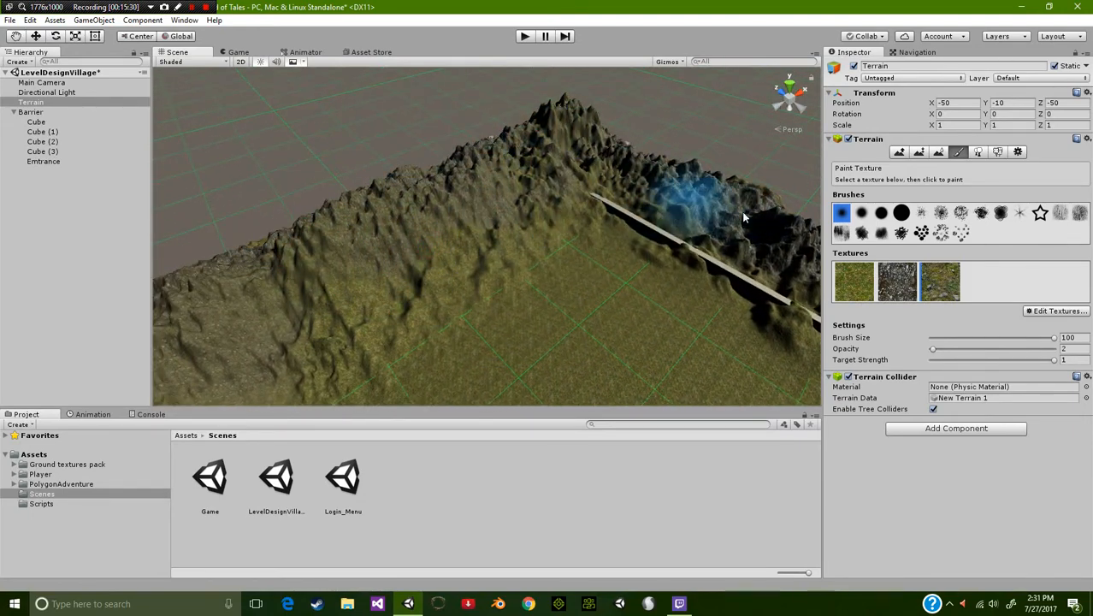
# Blend the grass-and-rock texture at opacity 2 along the ridge behind the long wall and around the corner near the entrance
pyautogui.keyDown('alt'); pyautogui.moveTo(741, 236); pyautogui.dragTo(650, 241); pyautogui.keyUp('alt')
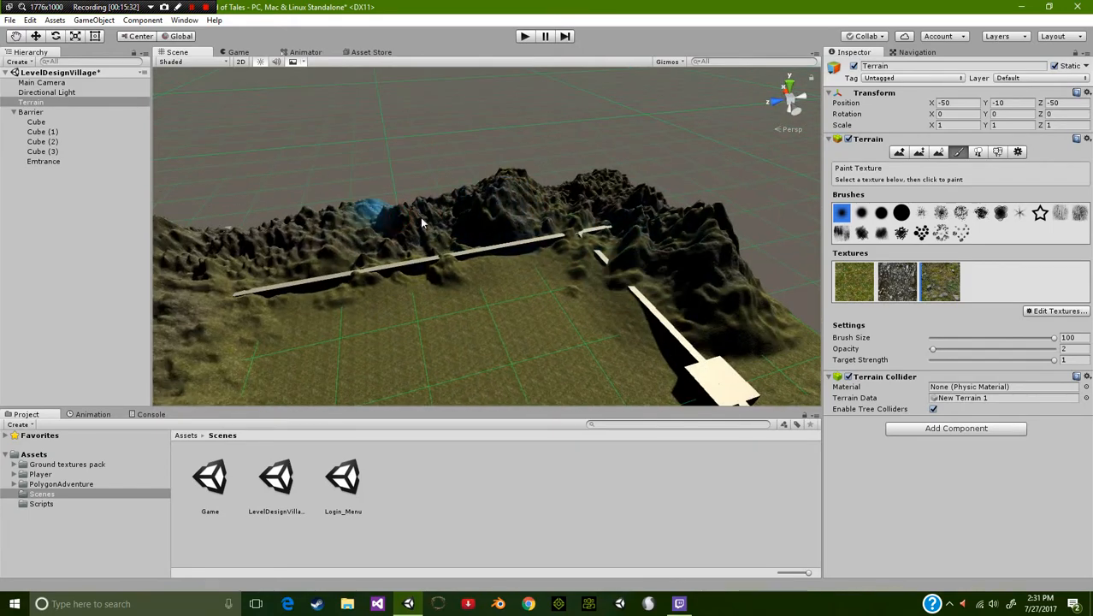
pyautogui.moveTo(343, 296)
pyautogui.keyDown('alt'); pyautogui.mouseDown()
pyautogui.moveTo(502, 315)
pyautogui.moveTo(458, 310)
pyautogui.mouseUp(); pyautogui.keyUp('alt')
pyautogui.moveTo(458, 310); pyautogui.dragTo(541, 346, button='middle')
pyautogui.scroll(3, 445, 256)
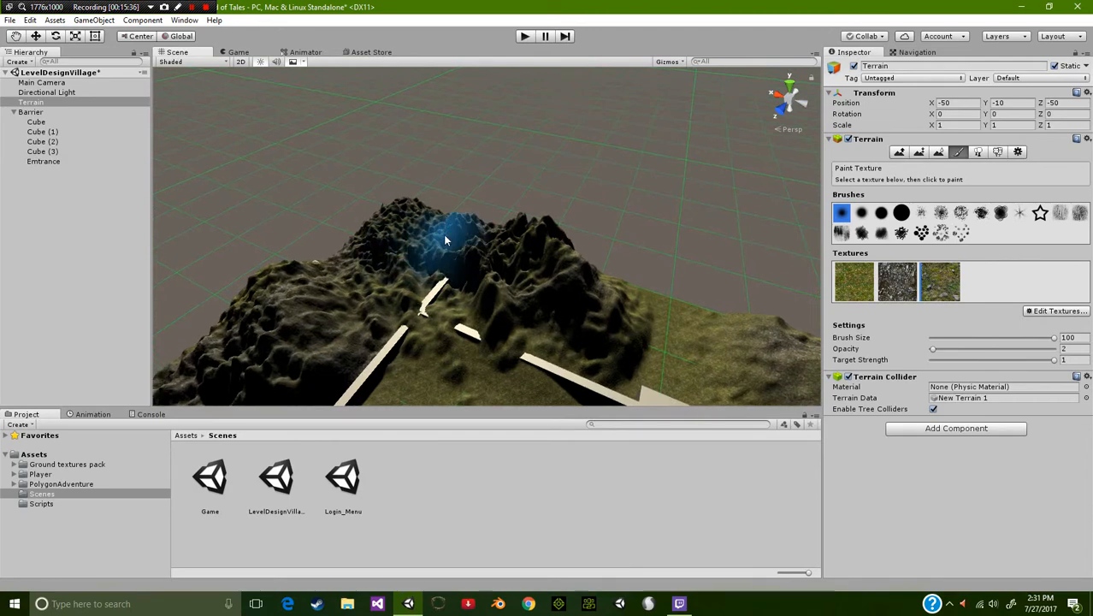
# Add a point light to the scene with intensity 6.48, bounce intensity 0 and range 100
pyautogui.click(46, 207)
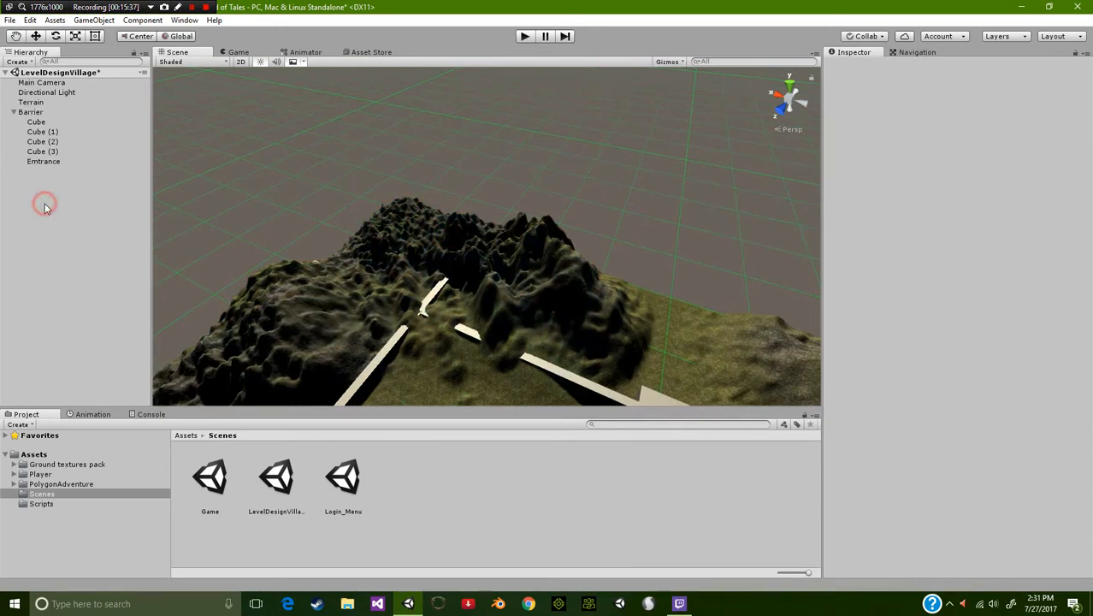
pyautogui.rightClick(45, 207)
pyautogui.moveTo(111, 347)
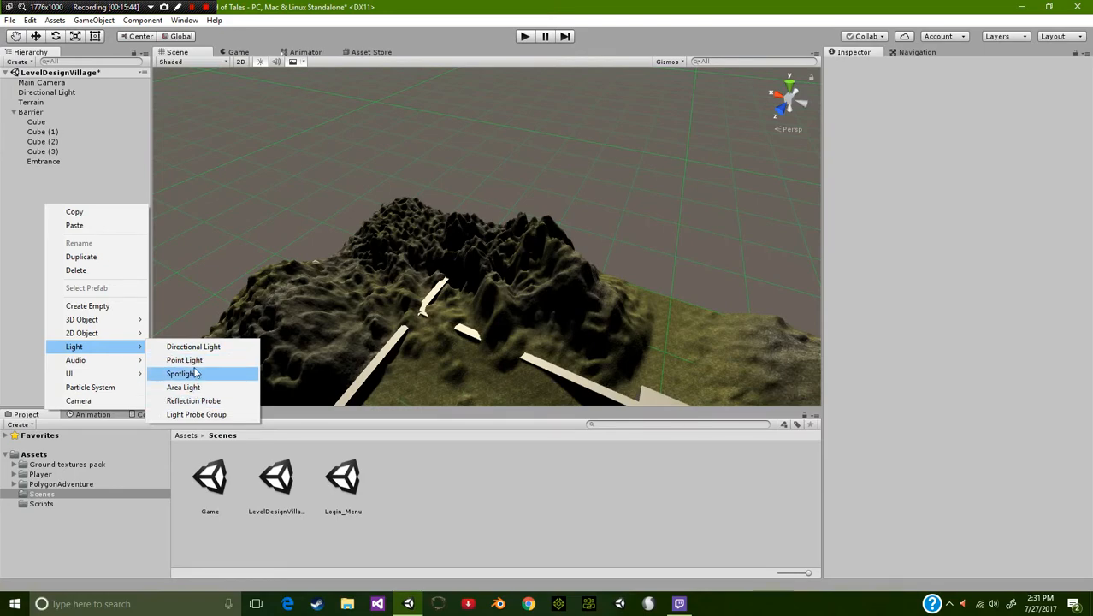
pyautogui.click(197, 360)
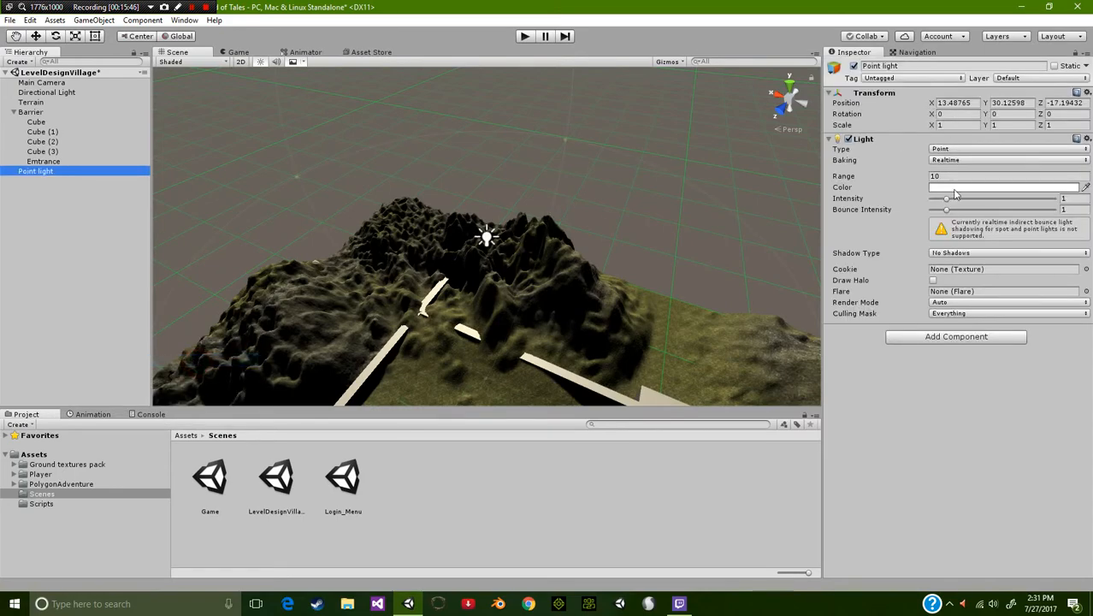
pyautogui.moveTo(957, 200); pyautogui.dragTo(1032, 200)
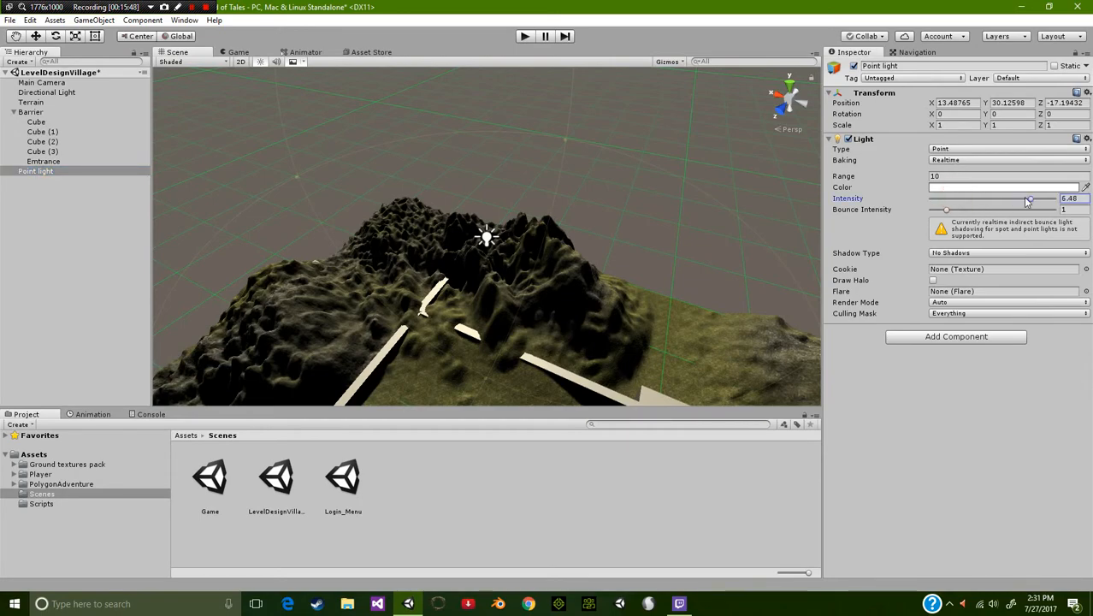
pyautogui.moveTo(949, 209); pyautogui.dragTo(930, 210)
pyautogui.click(951, 176)
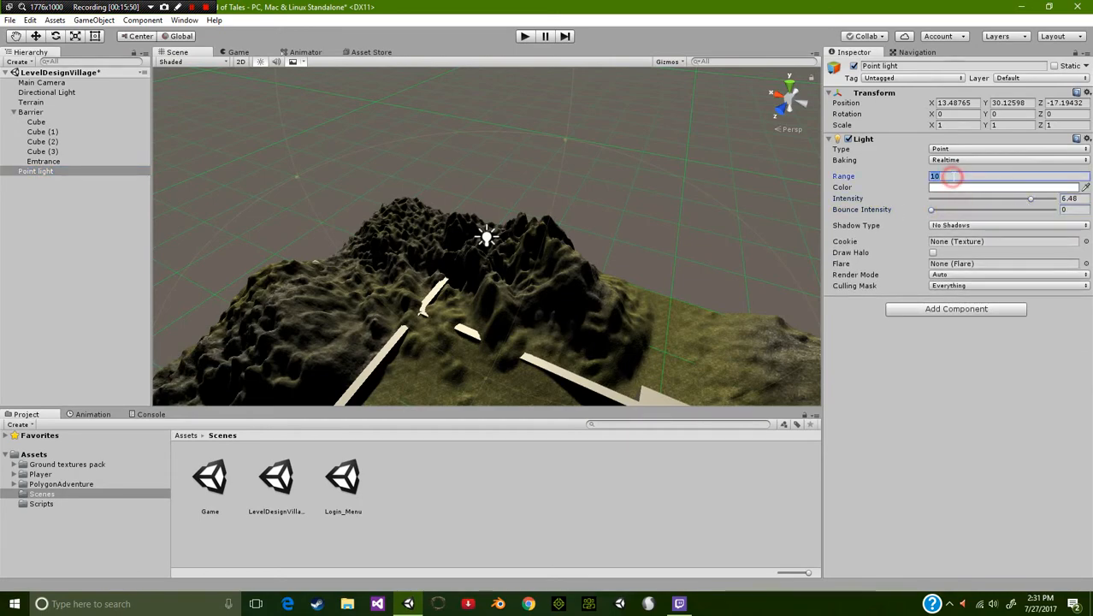
pyautogui.write('100')
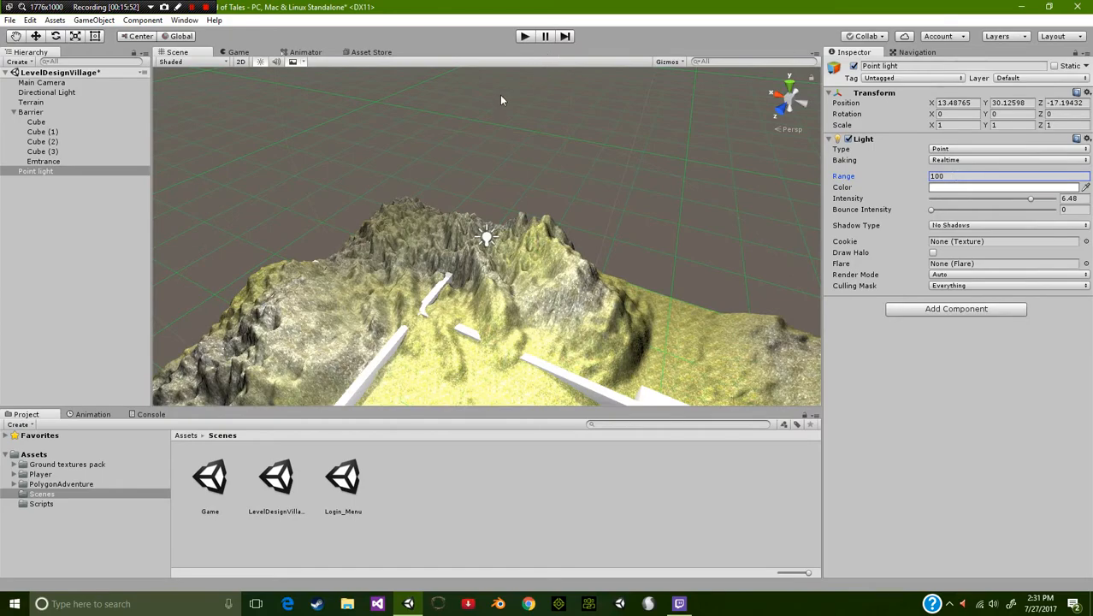
# Inspect the point light's effect on the ridges and village ground, and delete the light
pyautogui.scroll(5, 495, 277)
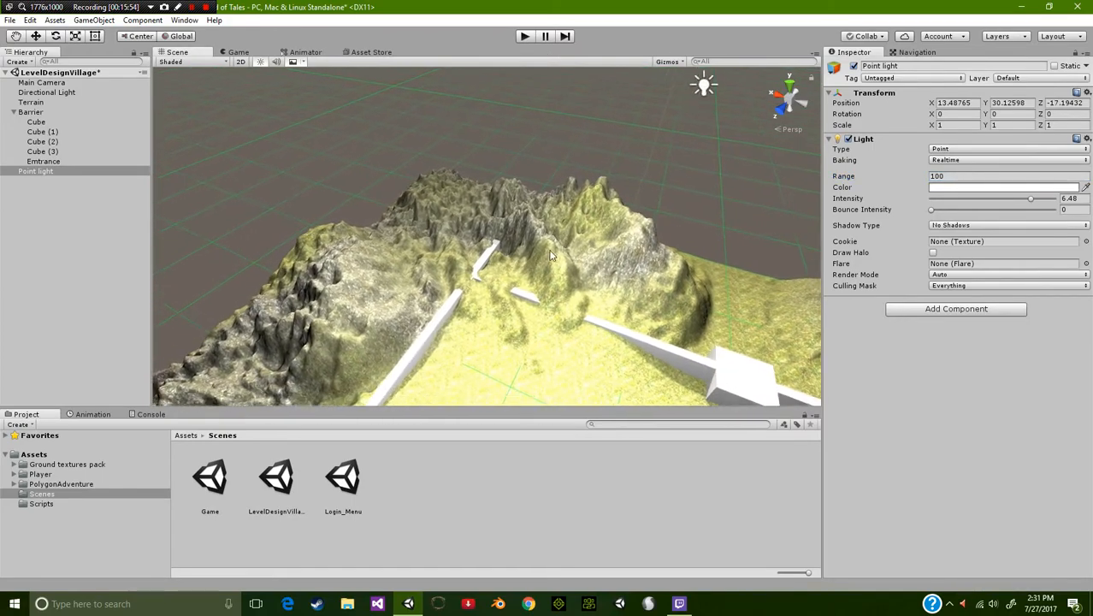
pyautogui.scroll(3, 500, 265)
pyautogui.scroll(-8, 497, 265)
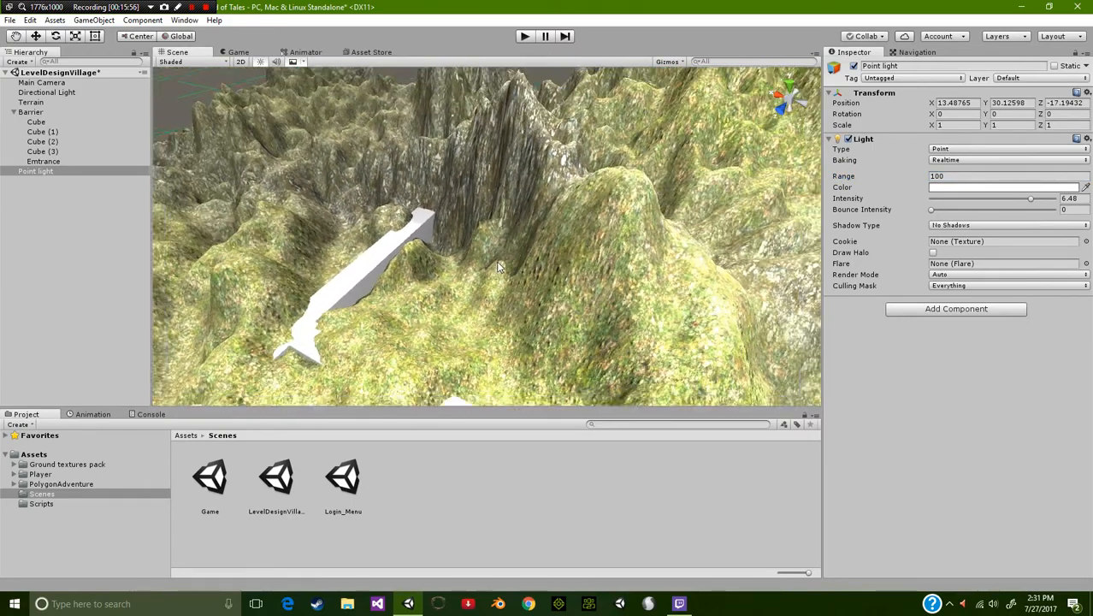
pyautogui.scroll(-3, 500, 266)
pyautogui.moveTo(501, 265); pyautogui.dragTo(418, 127, button='right')
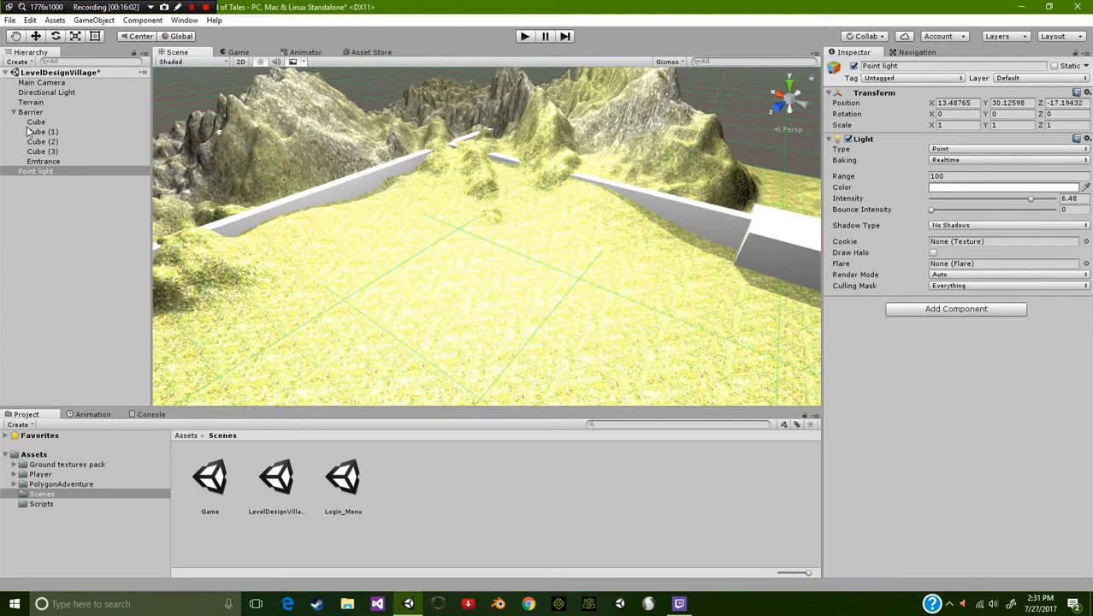
pyautogui.press('Delete')
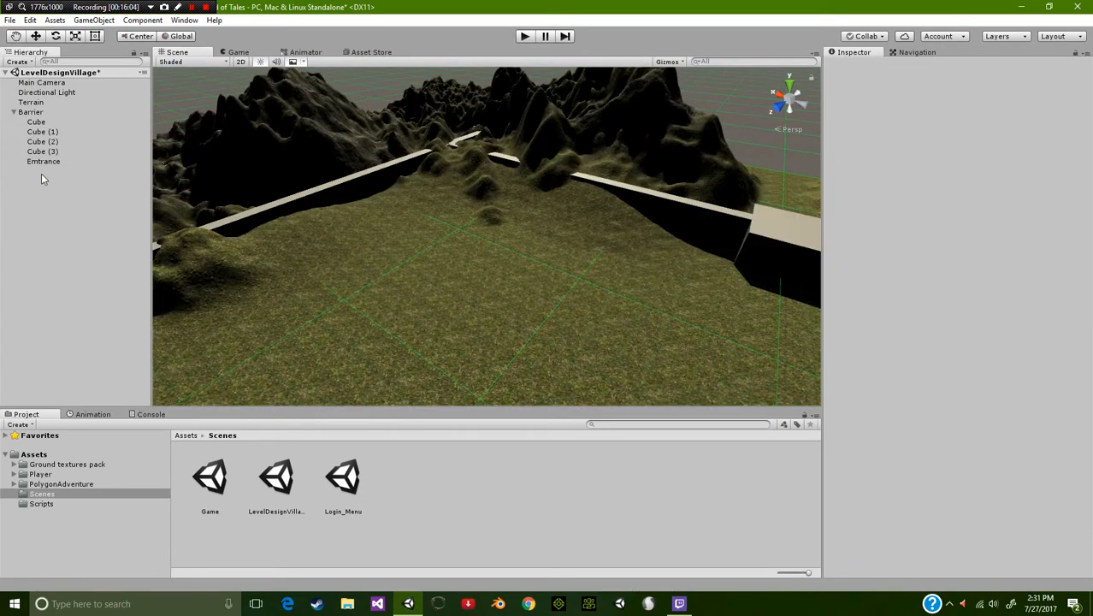
# Set the directional light's intensity to about 1.64 and check the lighting on the ridges and entrance
pyautogui.click(46, 92)
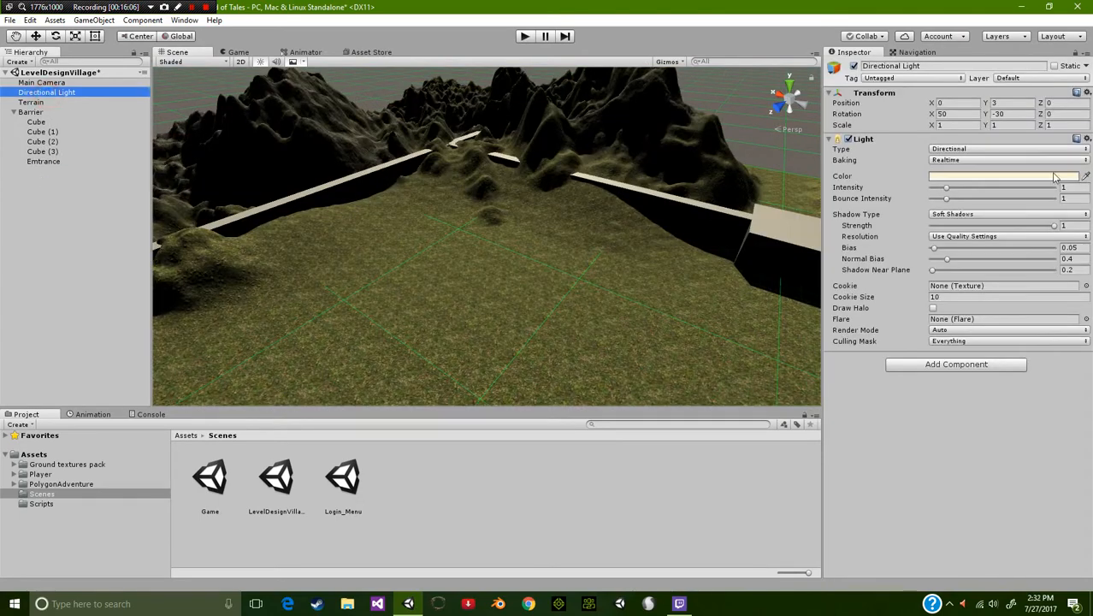
pyautogui.moveTo(948, 190); pyautogui.dragTo(958, 194)
pyautogui.moveTo(479, 282); pyautogui.dragTo(552, 293, button='right')
pyautogui.moveTo(552, 292); pyautogui.dragTo(573, 299, button='middle')
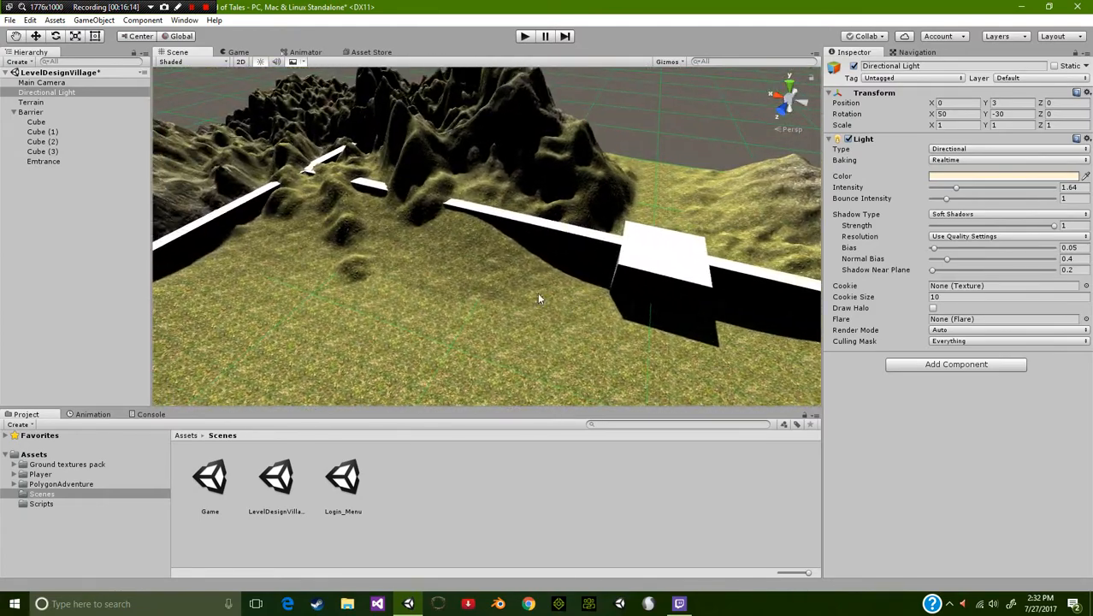
# Start adding a new texture to the terrain and assign the yellowish-brown ground diffuse image as its albedo
pyautogui.click(31, 102)
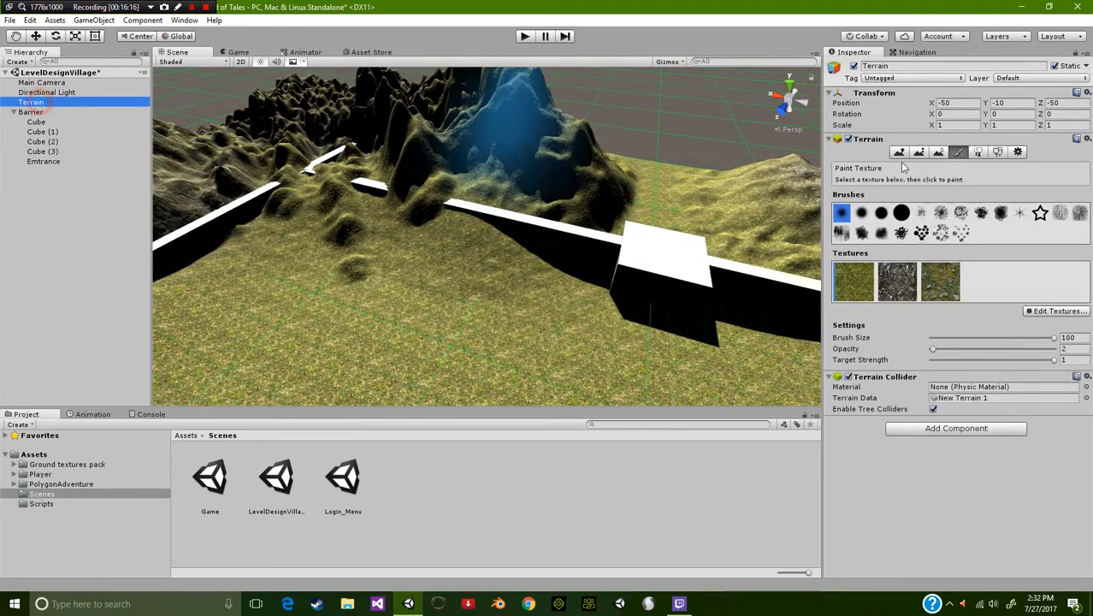
pyautogui.click(1053, 313)
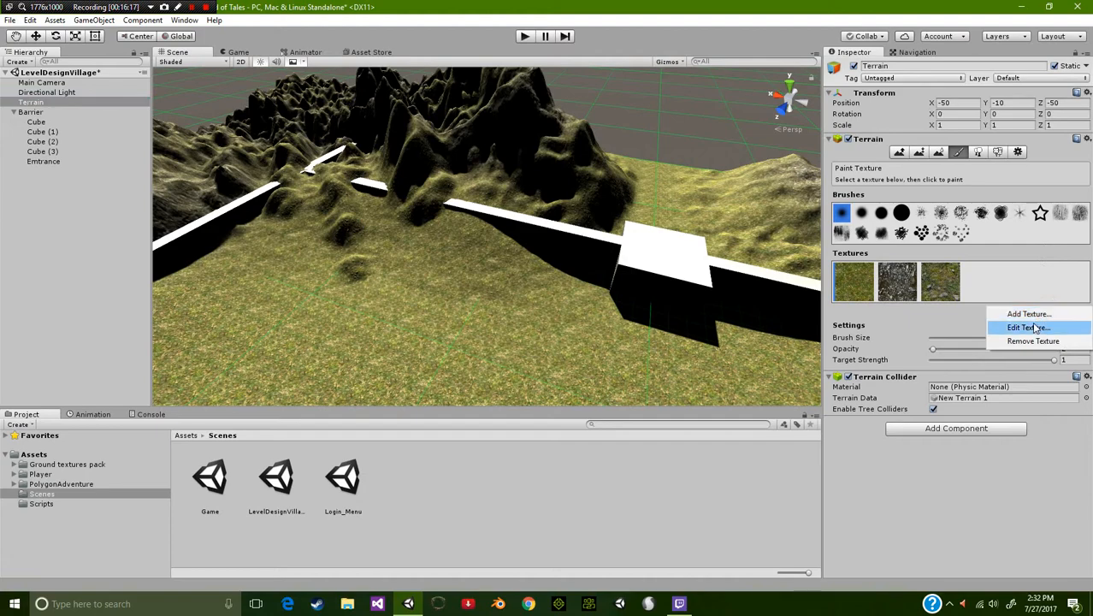
pyautogui.click(1031, 314)
pyautogui.click(70, 85)
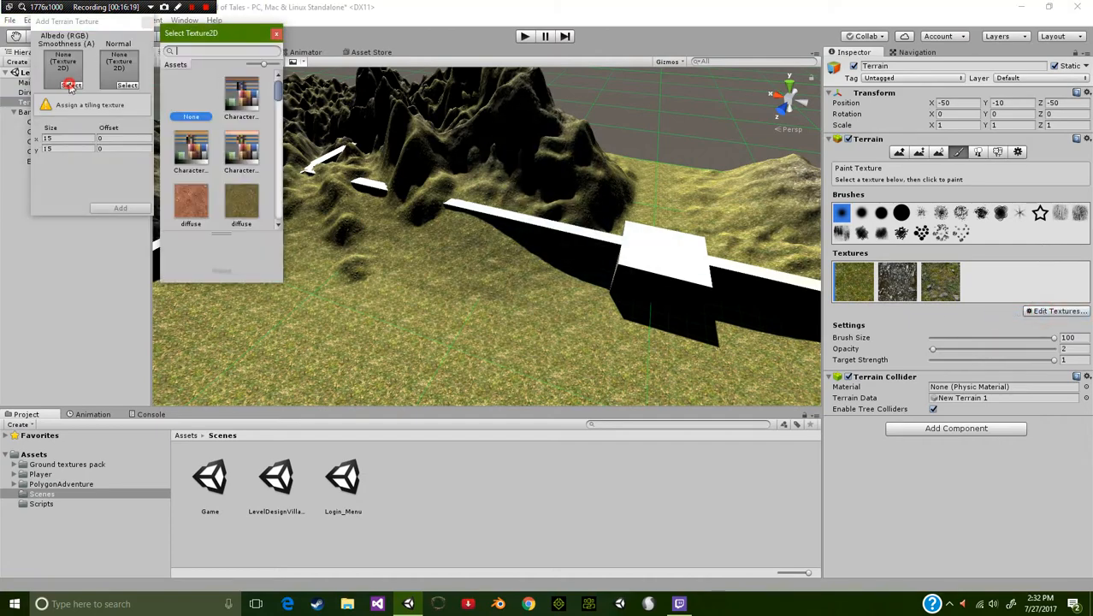
pyautogui.scroll(-1, 207, 213)
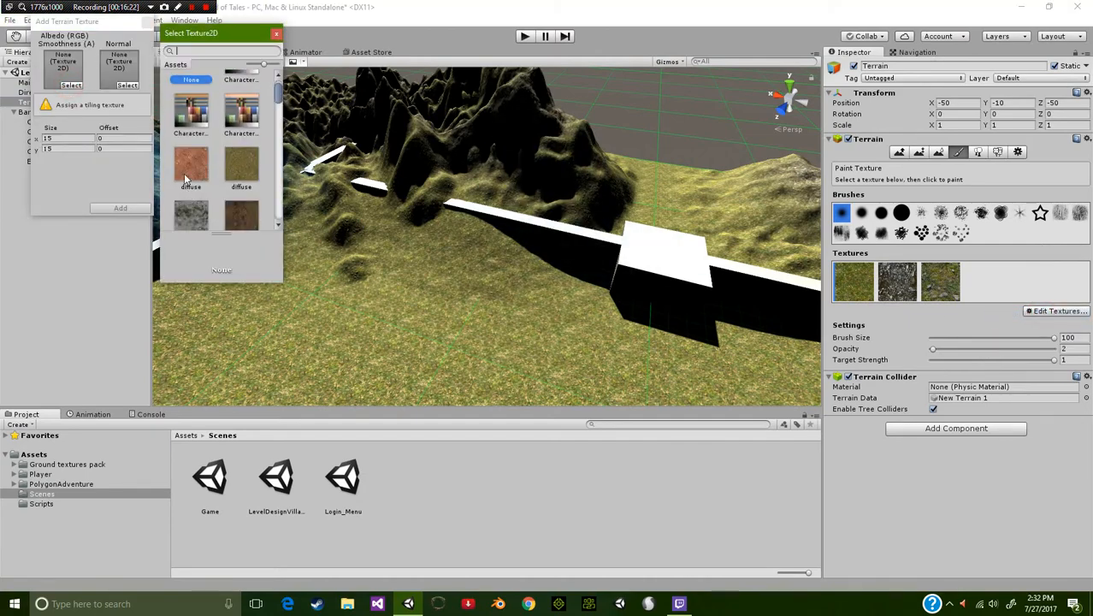
pyautogui.click(186, 178)
pyautogui.scroll(-2, 200, 205)
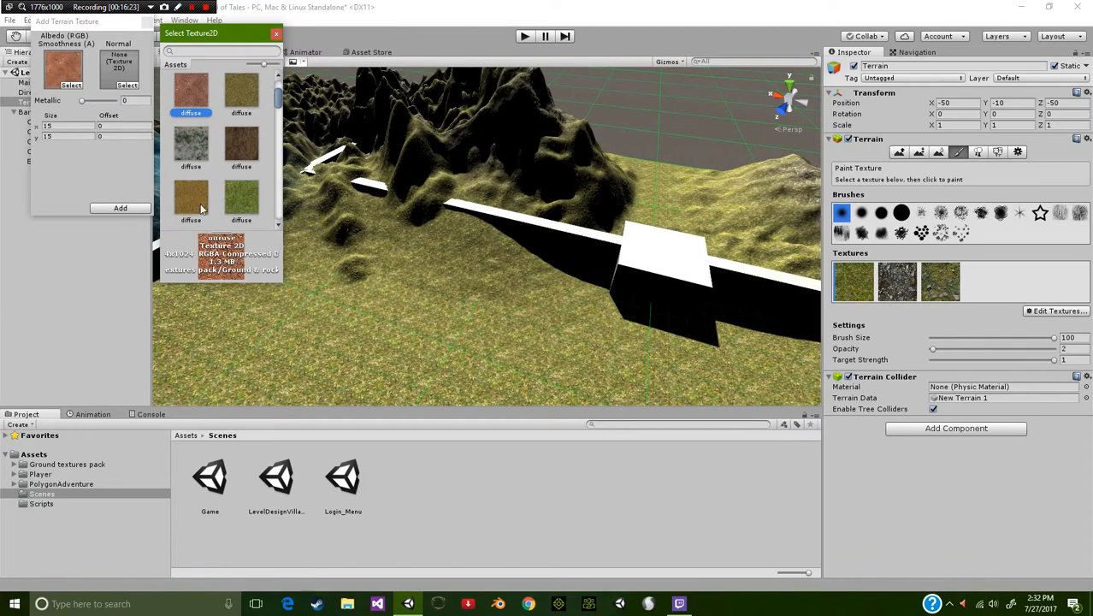
pyautogui.click(246, 150)
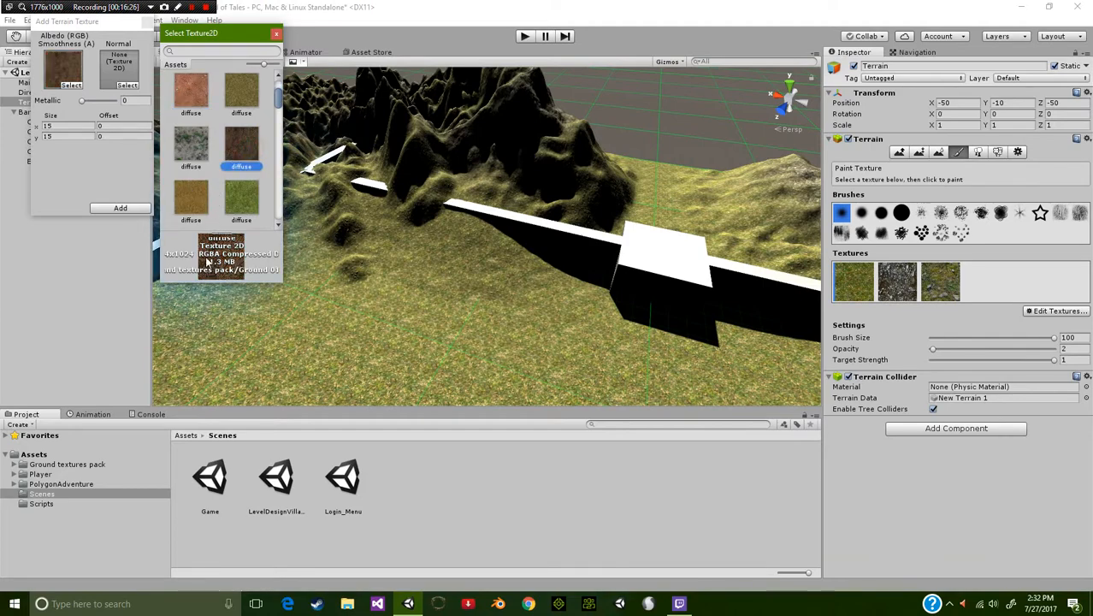
pyautogui.click(192, 203)
# Assign a normal map from the ground textures pack, set the tile size to 2 by 2, and add the texture
pyautogui.click(125, 86)
pyautogui.scroll(-3, 222, 162)
pyautogui.scroll(-5, 222, 163)
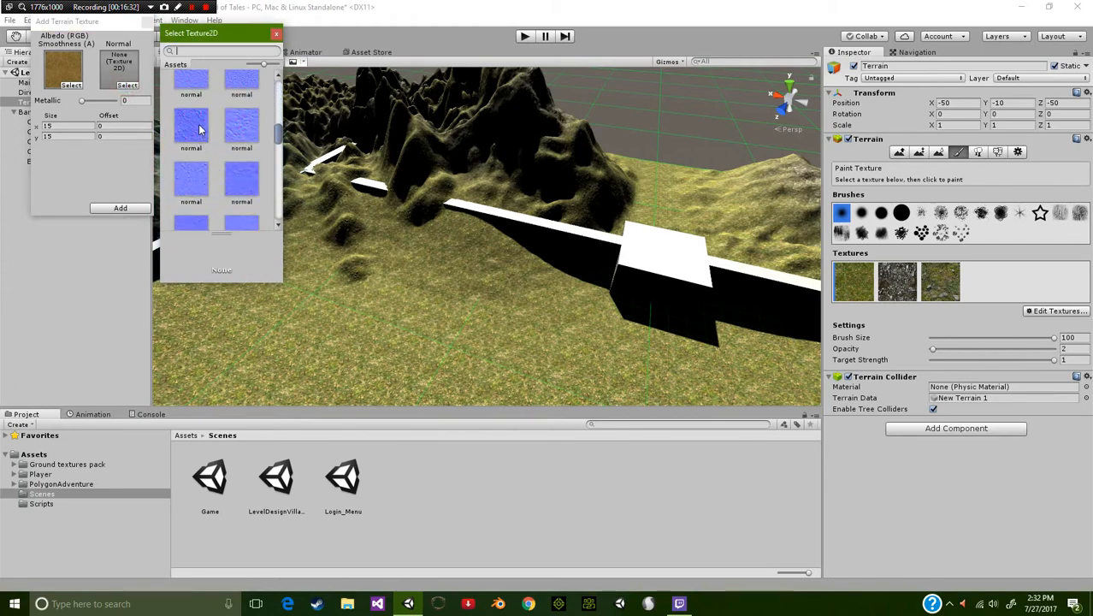
pyautogui.click(192, 126)
pyautogui.click(254, 190)
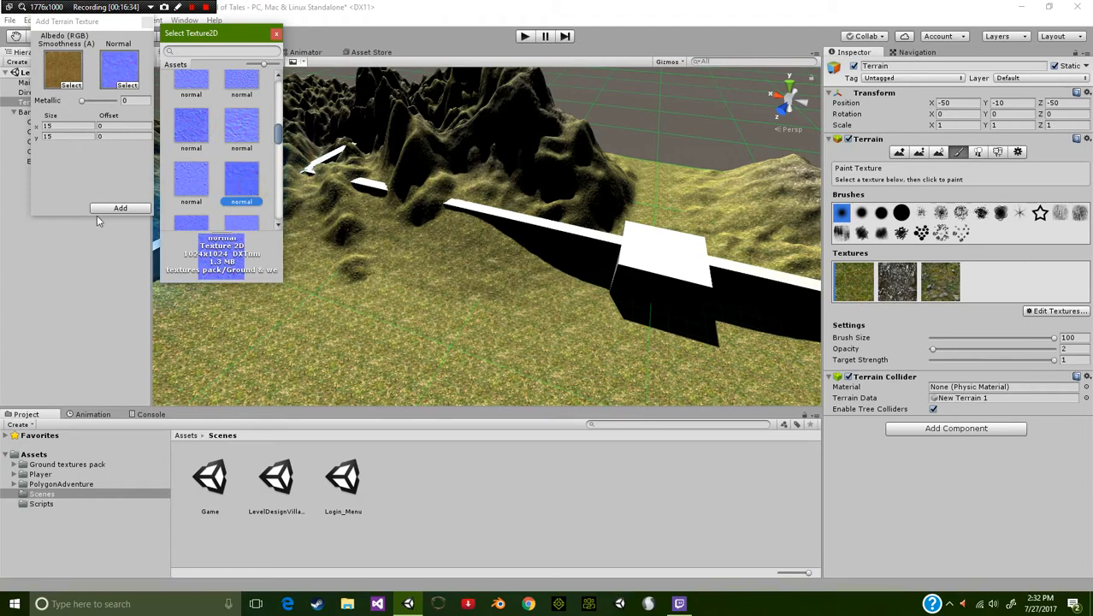
pyautogui.click(69, 124)
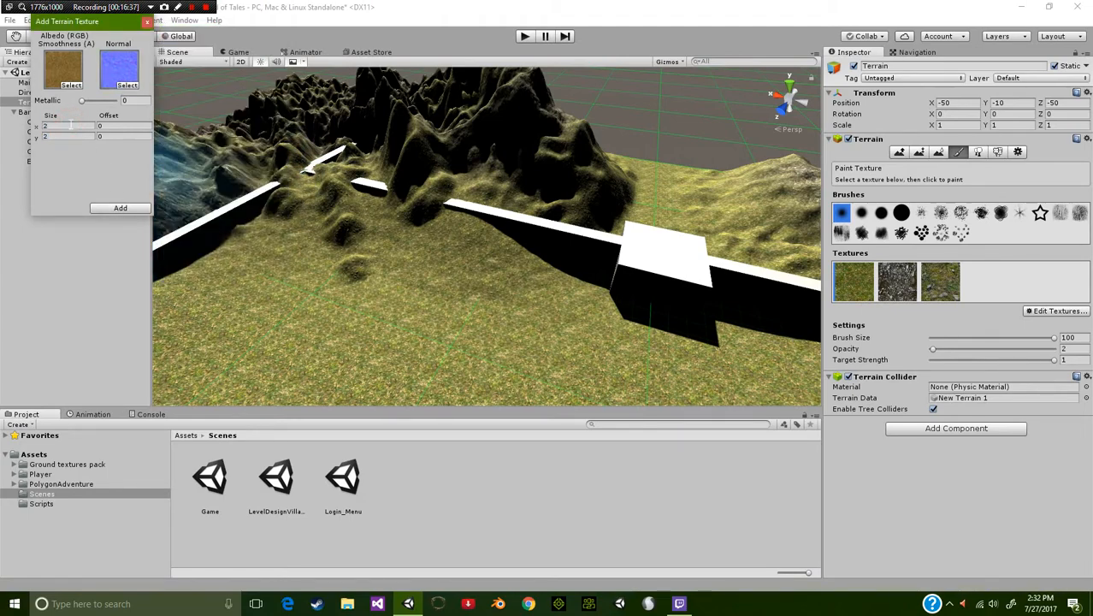
pyautogui.moveTo(608, 210); pyautogui.dragTo(471, 259, button='middle')
pyautogui.click(121, 209)
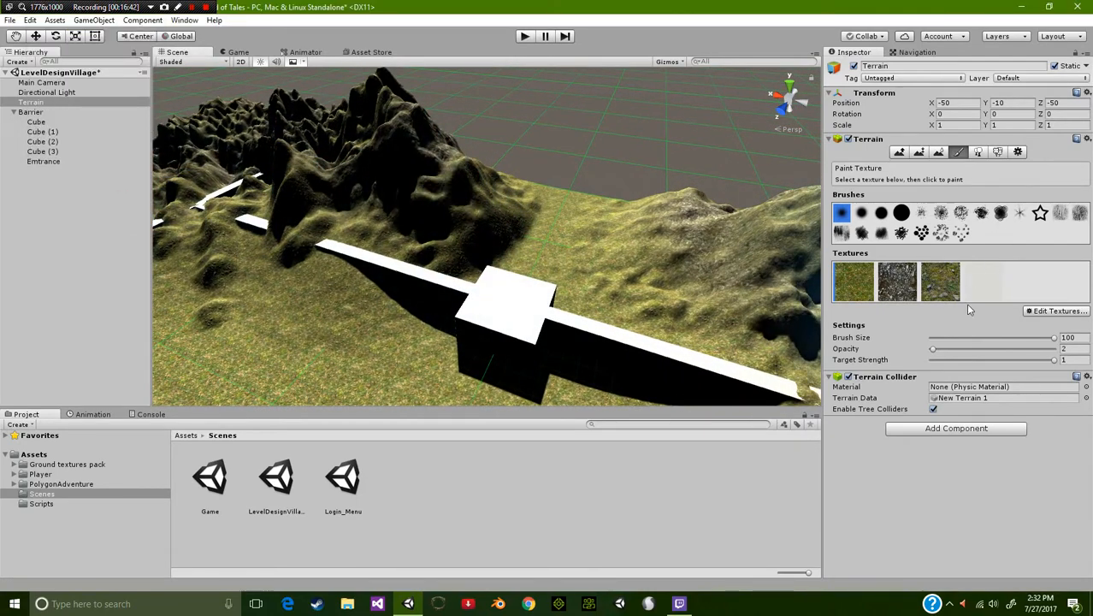
# Paint a path with the brown ground texture, brush size 25 and opacity 5, through the entrance into the village centre
pyautogui.click(989, 291)
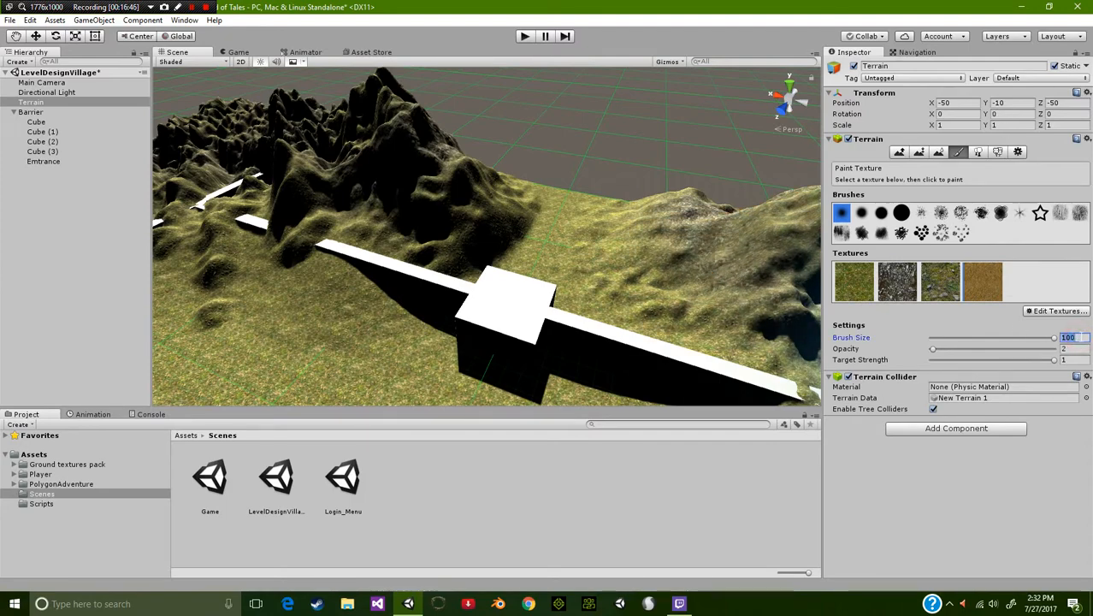
pyautogui.write('25')
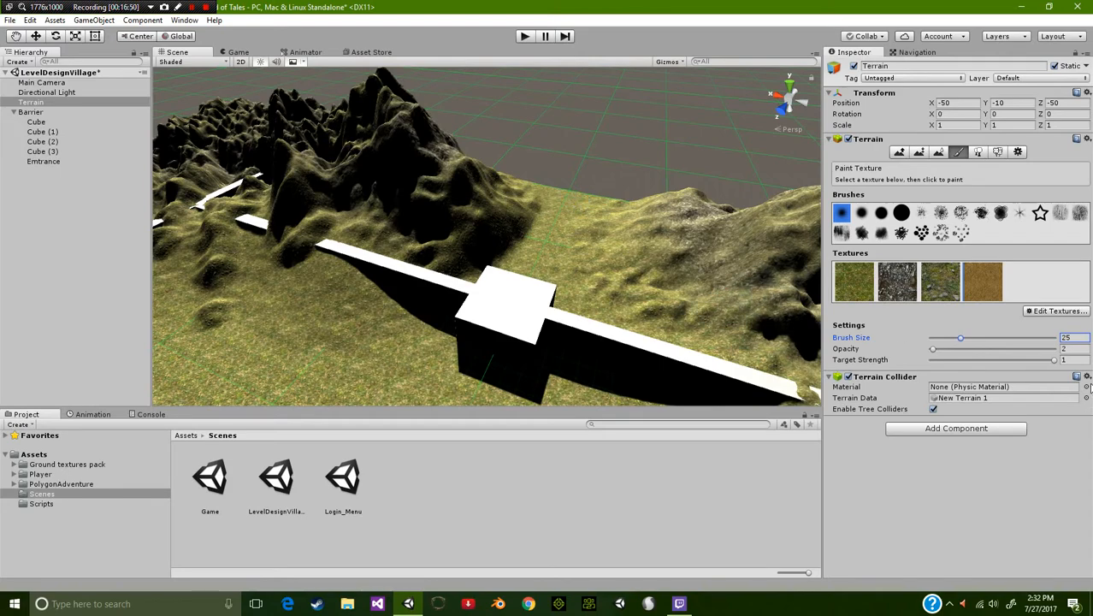
pyautogui.click(1076, 348)
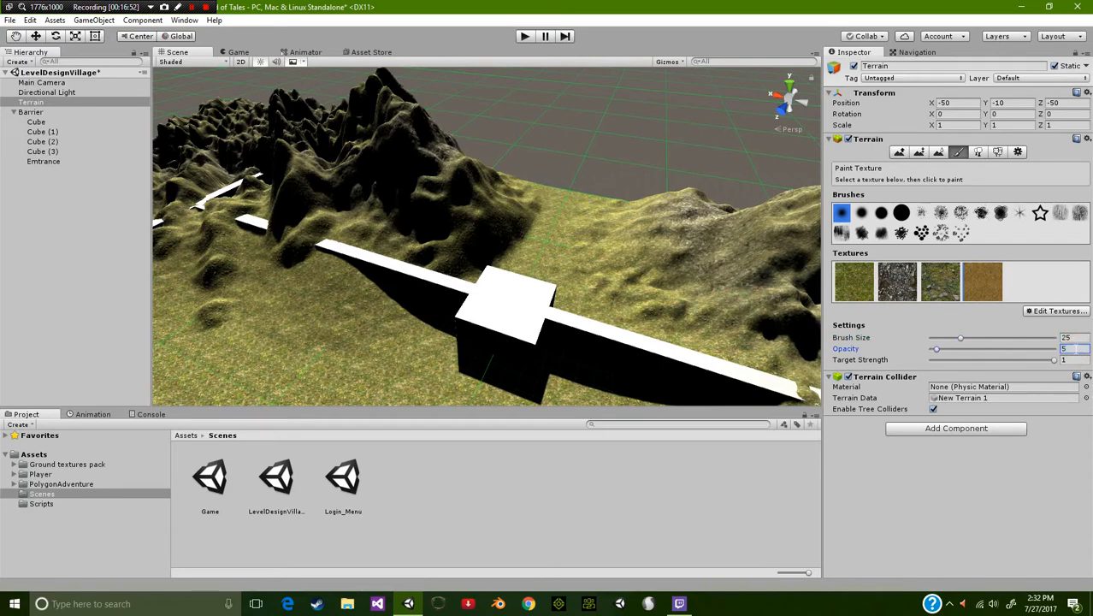
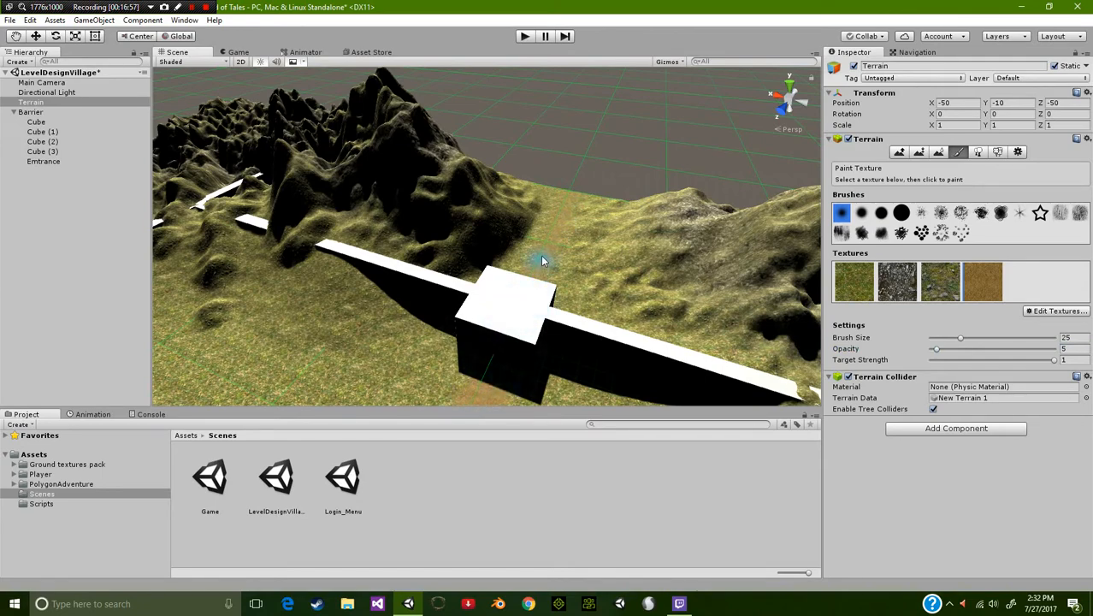
pyautogui.moveTo(570, 201); pyautogui.dragTo(565, 213)
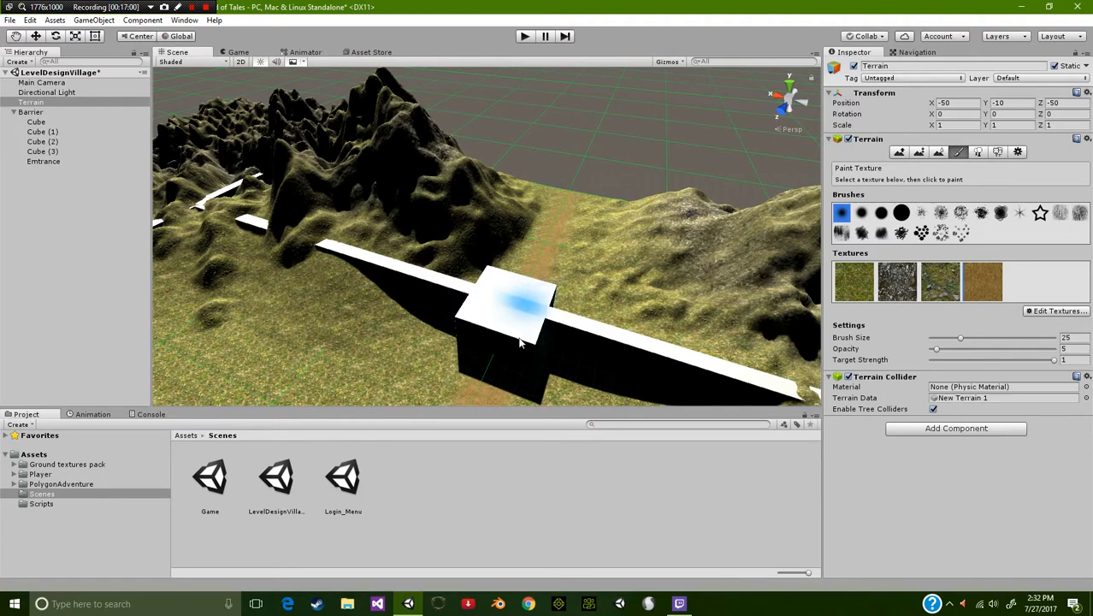
pyautogui.moveTo(602, 280); pyautogui.dragTo(476, 244, button='middle')
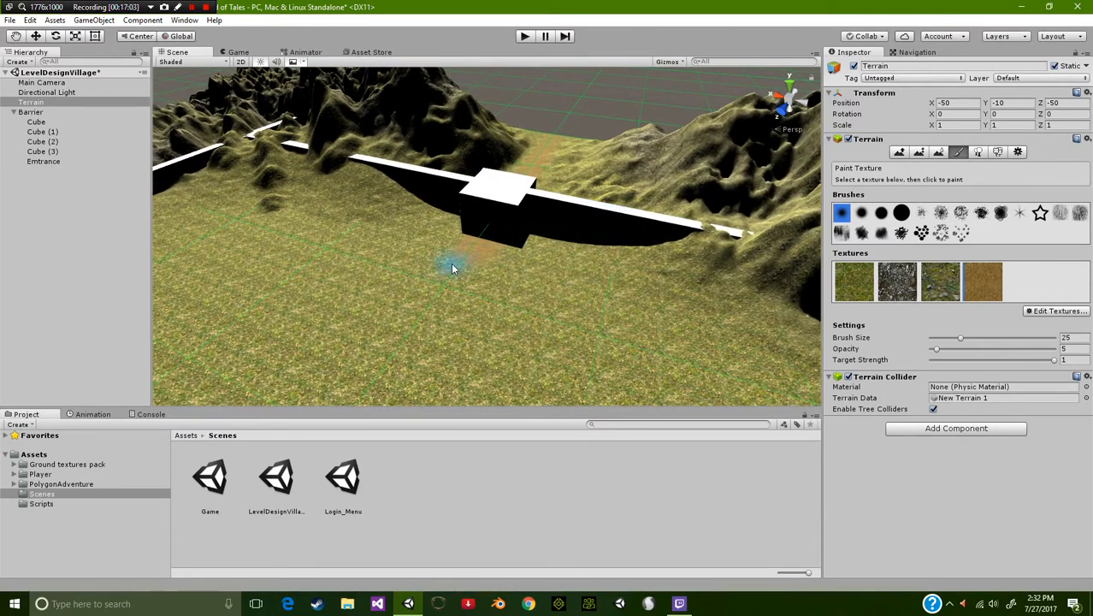
pyautogui.moveTo(454, 268)
pyautogui.mouseDown()
pyautogui.moveTo(390, 366)
pyautogui.moveTo(446, 291)
pyautogui.moveTo(397, 322)
pyautogui.moveTo(222, 350)
pyautogui.mouseUp()
pyautogui.scroll(-5, 433, 287)
pyautogui.moveTo(547, 244); pyautogui.dragTo(477, 248)
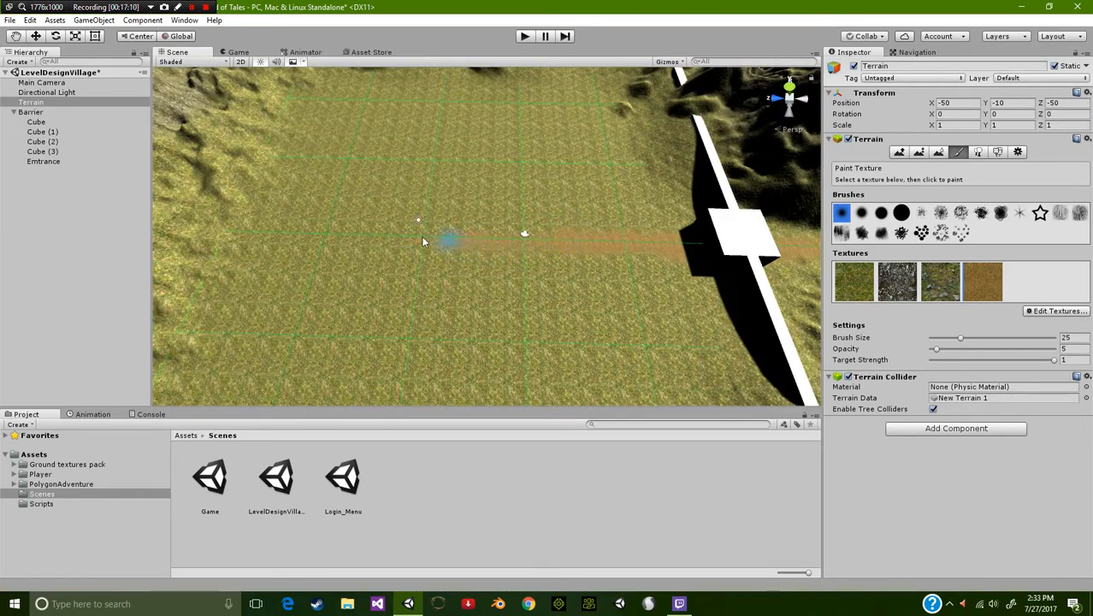
# Paint a wide brown clearing over the village centre with the soft round brush at size 100
pyautogui.click(902, 214)
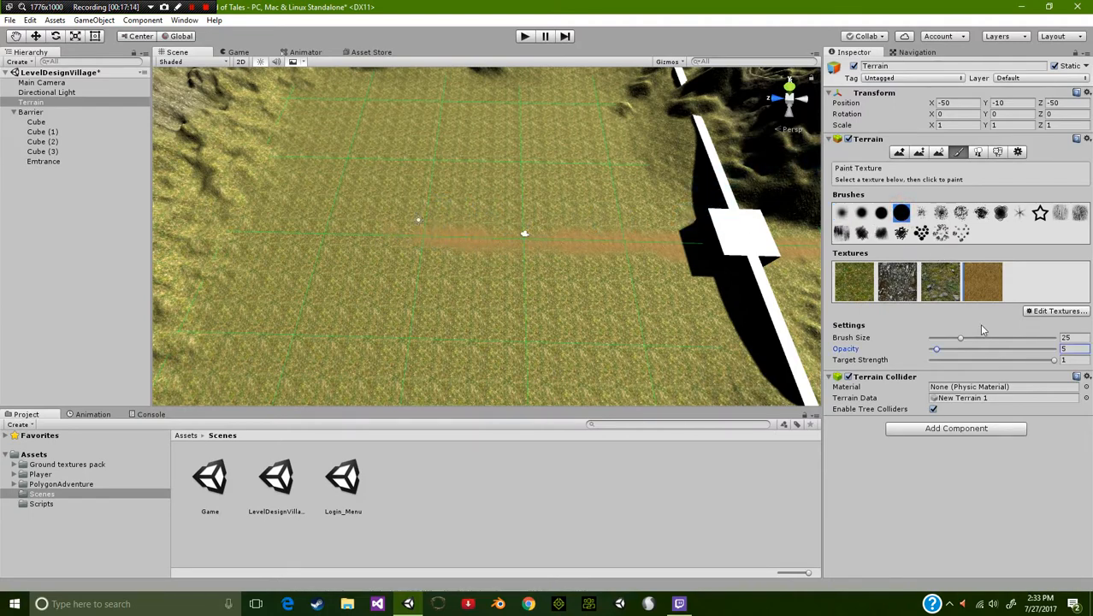
pyautogui.click(841, 213)
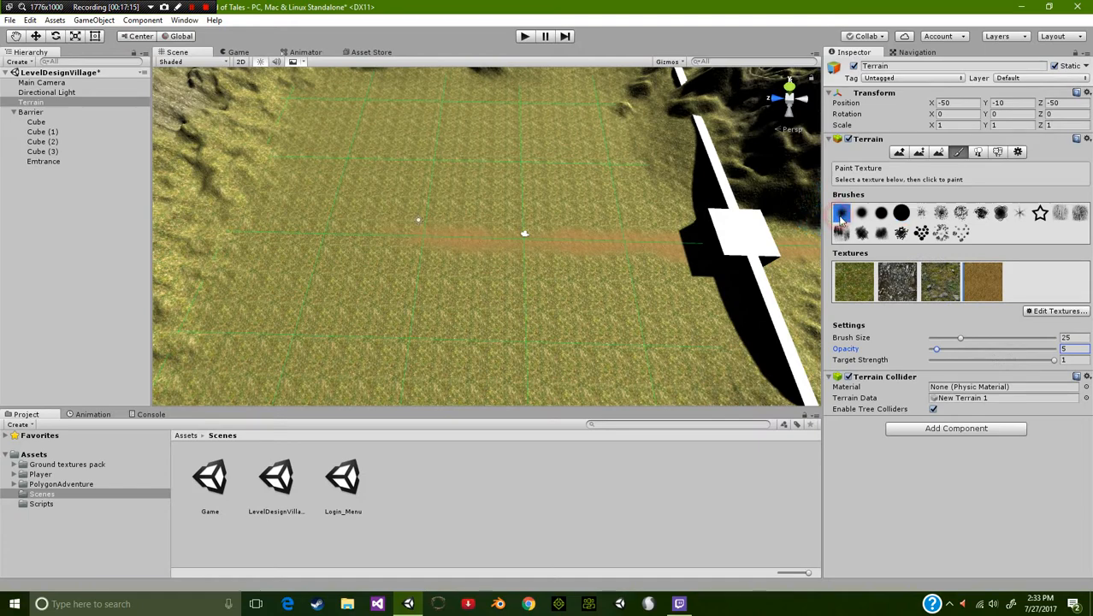
pyautogui.moveTo(961, 338); pyautogui.dragTo(1053, 339)
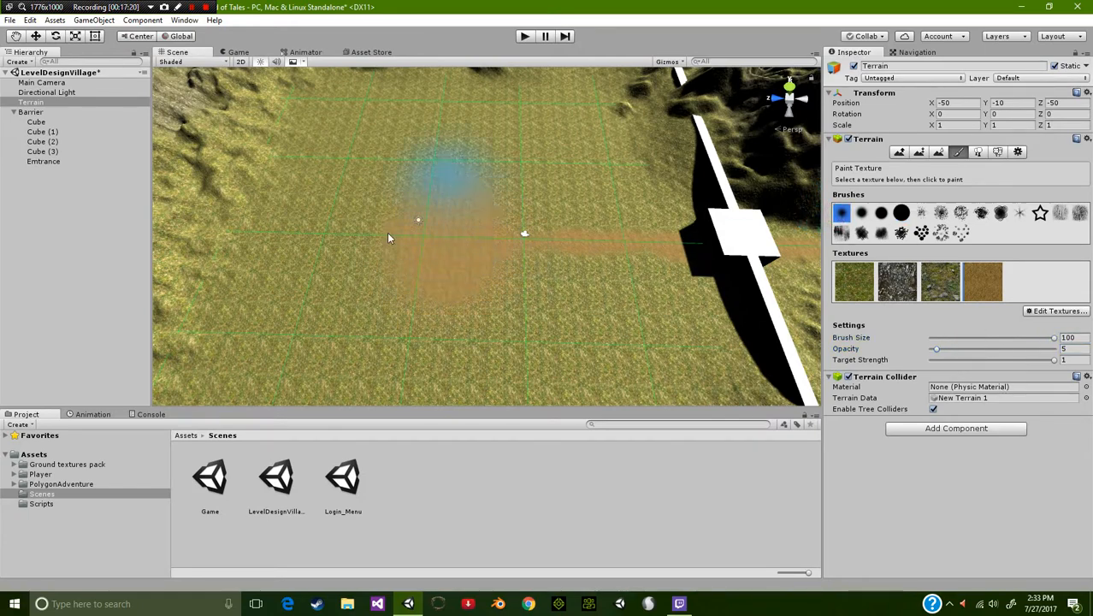
pyautogui.moveTo(435, 162)
pyautogui.mouseDown()
pyautogui.moveTo(349, 235)
pyautogui.moveTo(372, 353)
pyautogui.moveTo(484, 347)
pyautogui.moveTo(473, 221)
pyautogui.mouseUp()
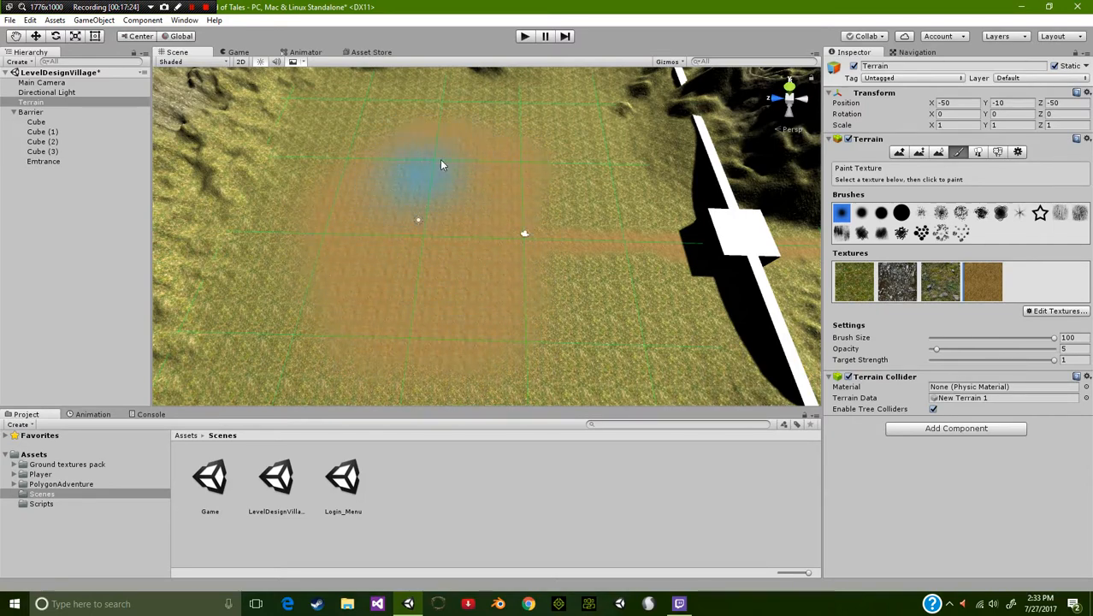
# Check the clearing in the game view and set the Main Camera's Y rotation to -344.51
pyautogui.click(235, 53)
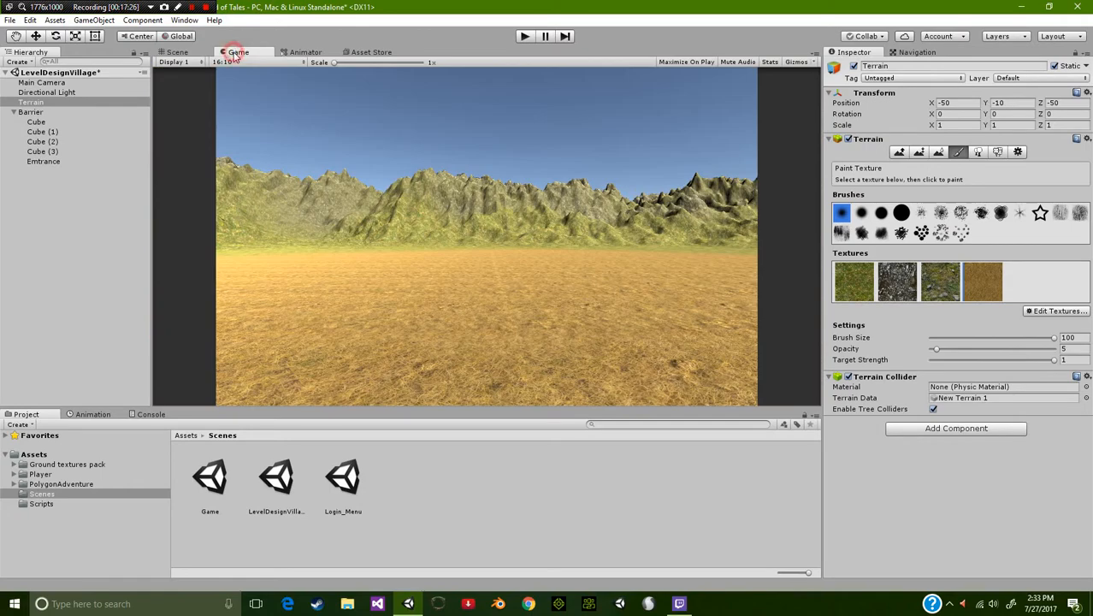
pyautogui.click(41, 83)
pyautogui.moveTo(986, 118); pyautogui.dragTo(423, 14)
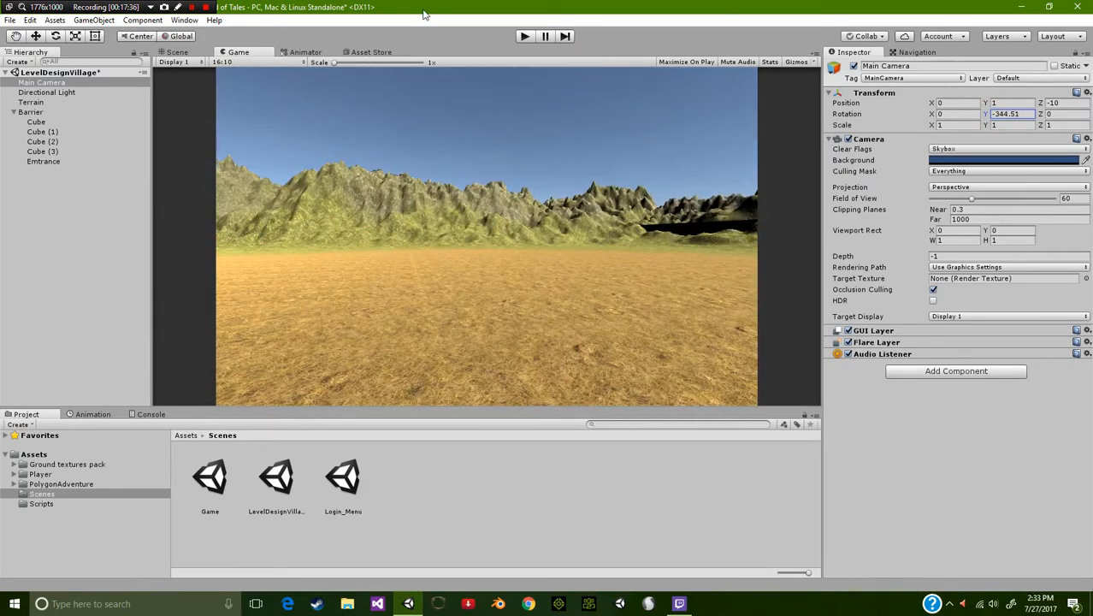
pyautogui.click(174, 53)
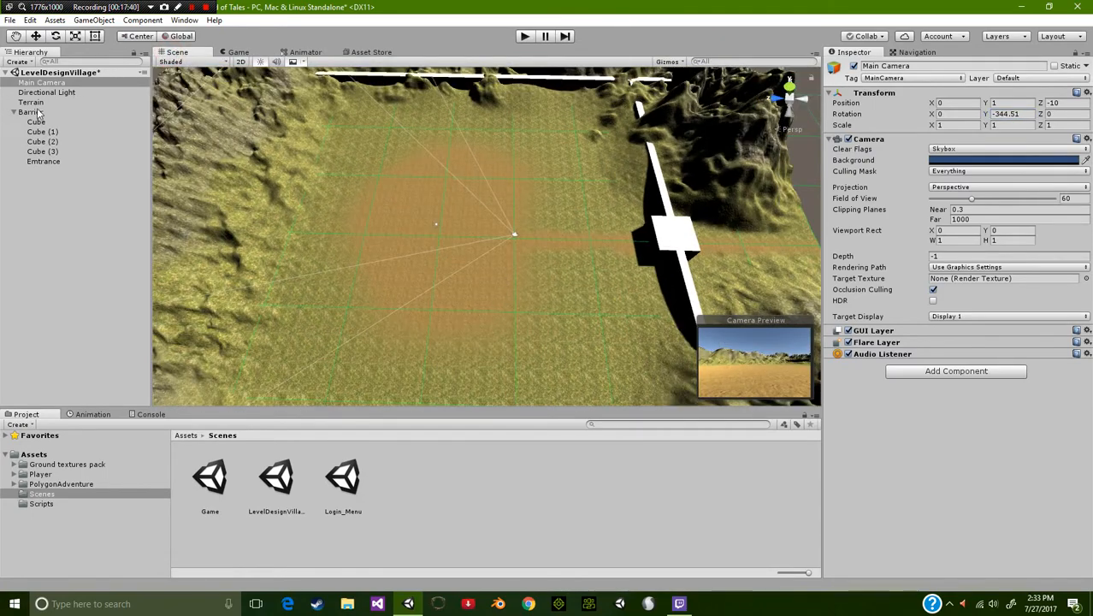
# Blend the grass texture over the edges and middle of the brown clearing at brush size 100 and opacity 5
pyautogui.click(31, 102)
pyautogui.click(858, 287)
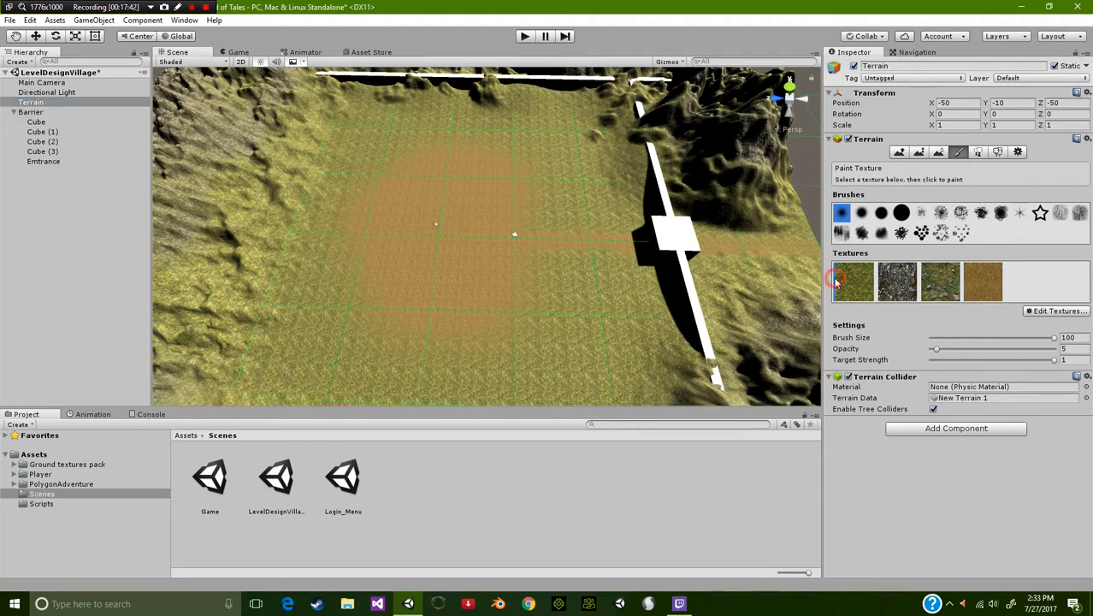
pyautogui.click(396, 177)
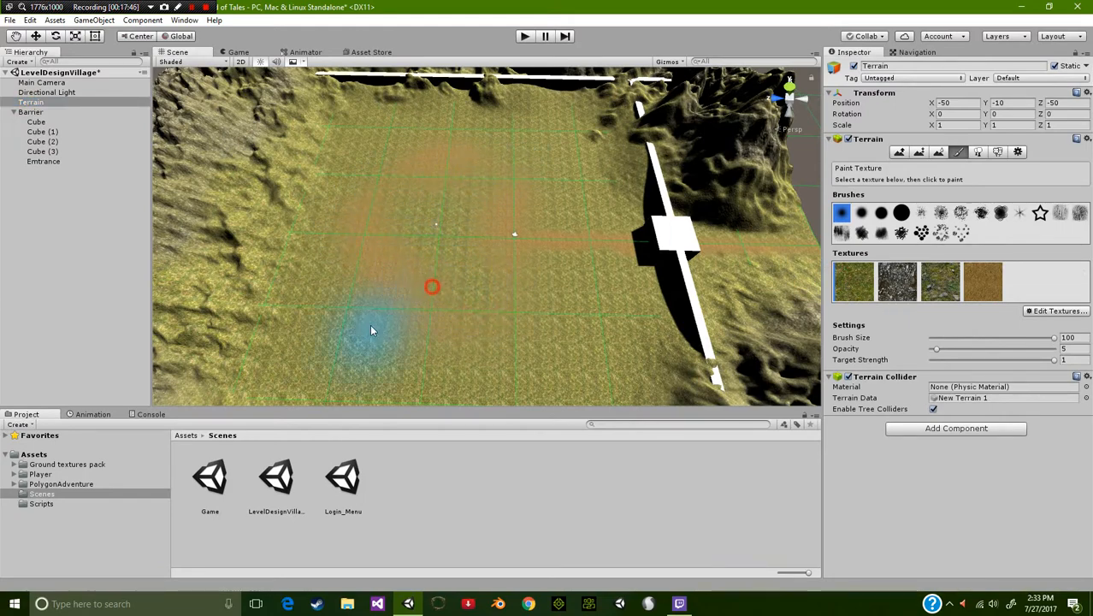
pyautogui.click(336, 279)
pyautogui.click(548, 317)
pyautogui.click(428, 144)
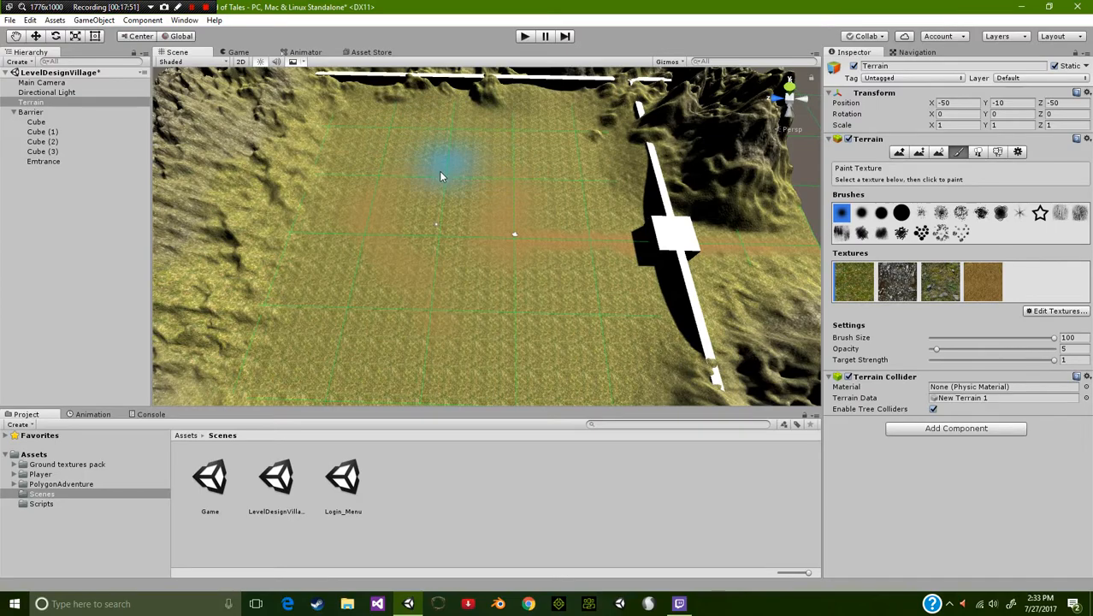
# Brush the grass-and-rock texture across the village clearing at brush size 100 and opacity 5
pyautogui.scroll(10, 522, 266)
pyautogui.scroll(-6, 604, 284)
pyautogui.scroll(4, 539, 286)
pyautogui.scroll(5, 538, 291)
pyautogui.scroll(-6, 536, 296)
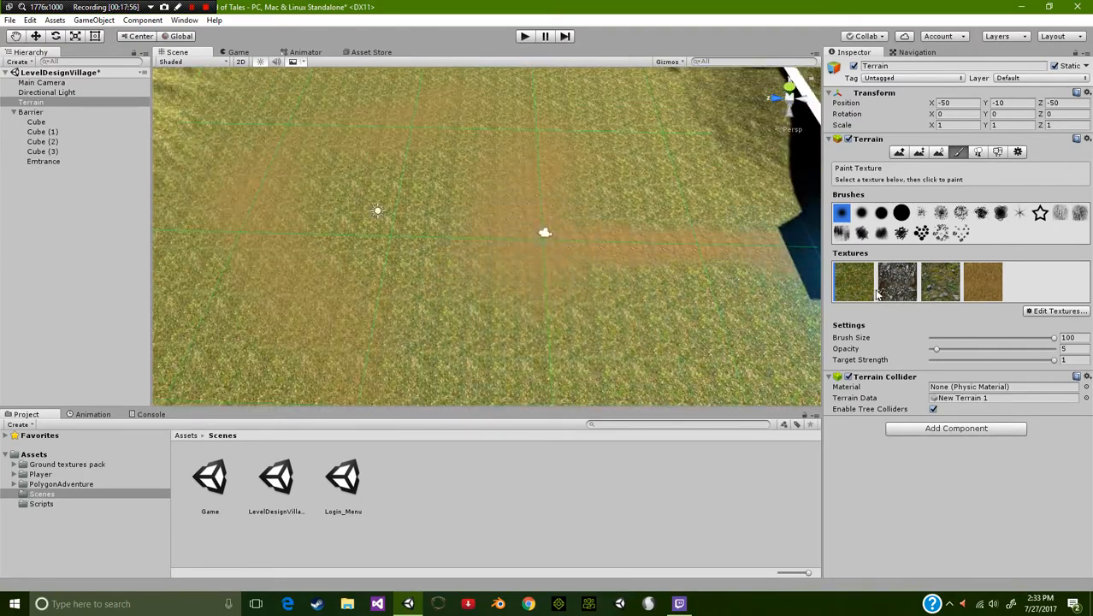
pyautogui.click(938, 284)
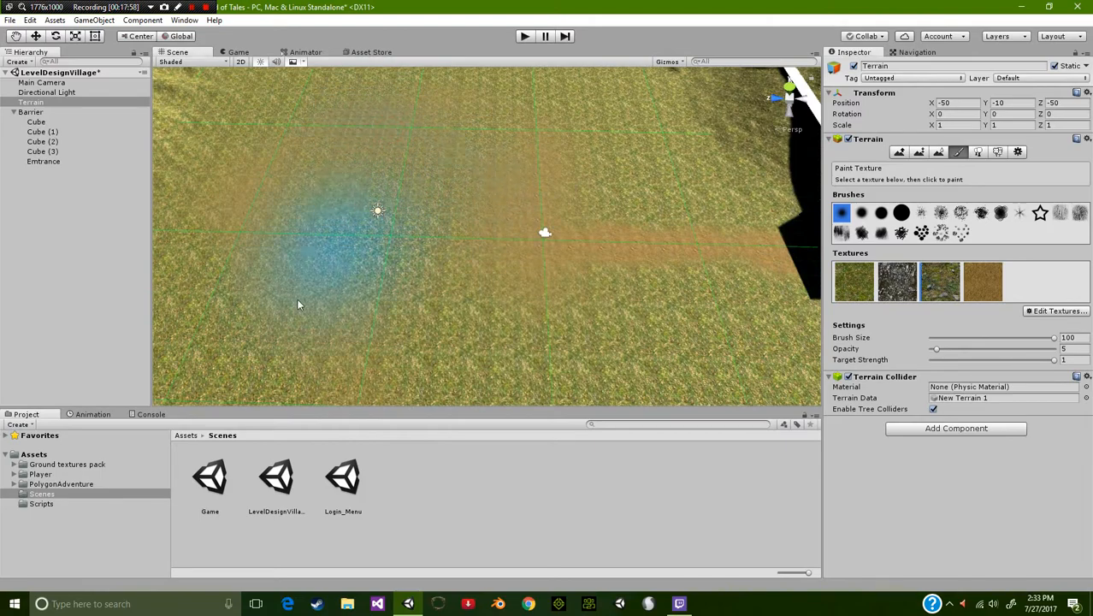
pyautogui.moveTo(497, 281)
pyautogui.mouseDown()
pyautogui.moveTo(487, 79)
pyautogui.moveTo(302, 207)
pyautogui.moveTo(296, 309)
pyautogui.mouseUp()
# Paint the grey rock texture across the village clearing at brush size 100 and opacity 5
pyautogui.scroll(-2, 296, 309)
pyautogui.scroll(4, 318, 355)
pyautogui.scroll(4, 312, 351)
pyautogui.scroll(-4, 256, 308)
pyautogui.moveTo(515, 258)
pyautogui.mouseDown(button='right')
pyautogui.moveTo(536, 249)
pyautogui.moveTo(533, 170)
pyautogui.moveTo(441, 178)
pyautogui.moveTo(334, 161)
pyautogui.moveTo(358, 223)
pyautogui.moveTo(513, 319)
pyautogui.mouseUp(button='right')
pyautogui.click(884, 297)
pyautogui.moveTo(487, 247); pyautogui.dragTo(499, 159)
pyautogui.click(502, 173)
pyautogui.scroll(-7, 453, 300)
pyautogui.click(378, 324)
pyautogui.click(377, 180)
pyautogui.click(448, 137)
pyautogui.click(550, 178)
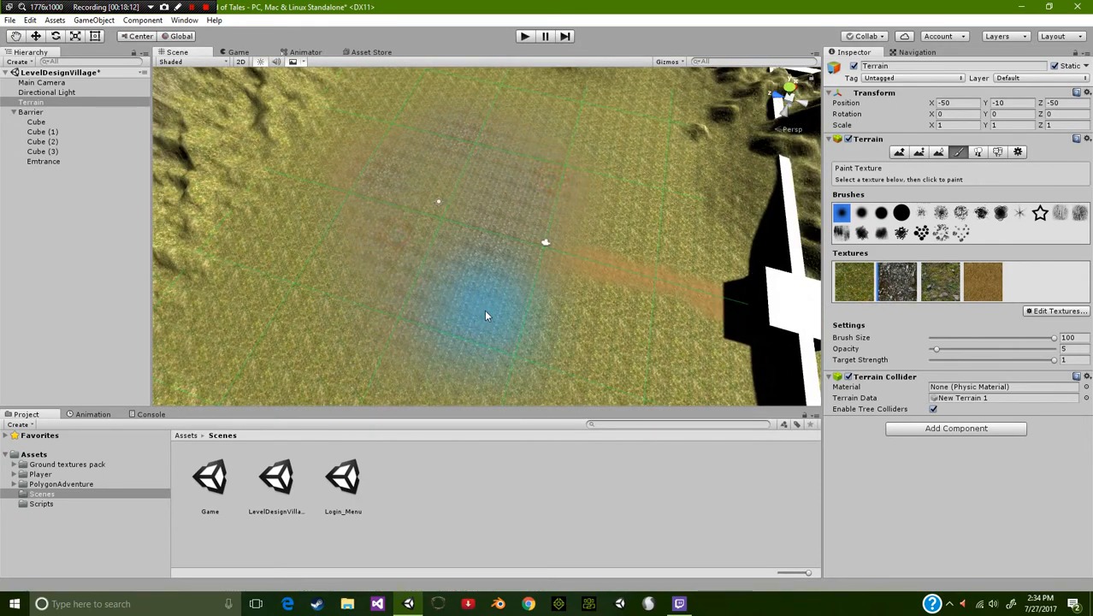
# Check the painted clearing and open the Buildings folder of the PolygonAdventure prefabs
pyautogui.scroll(-8, 524, 250)
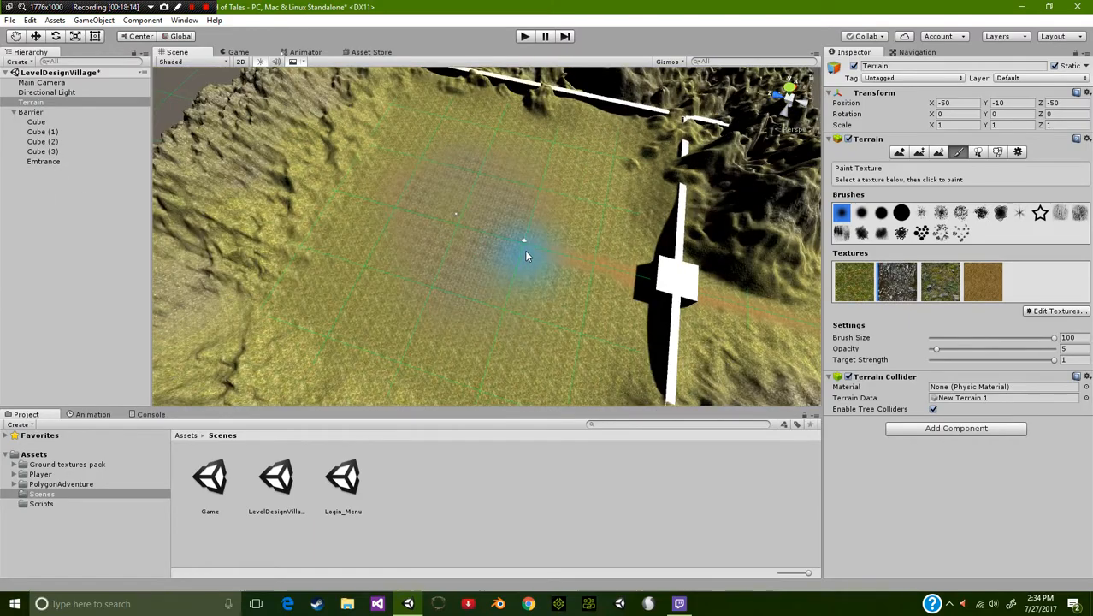
pyautogui.scroll(4, 516, 242)
pyautogui.moveTo(507, 272); pyautogui.dragTo(508, 325, button='middle')
pyautogui.scroll(10, 487, 274)
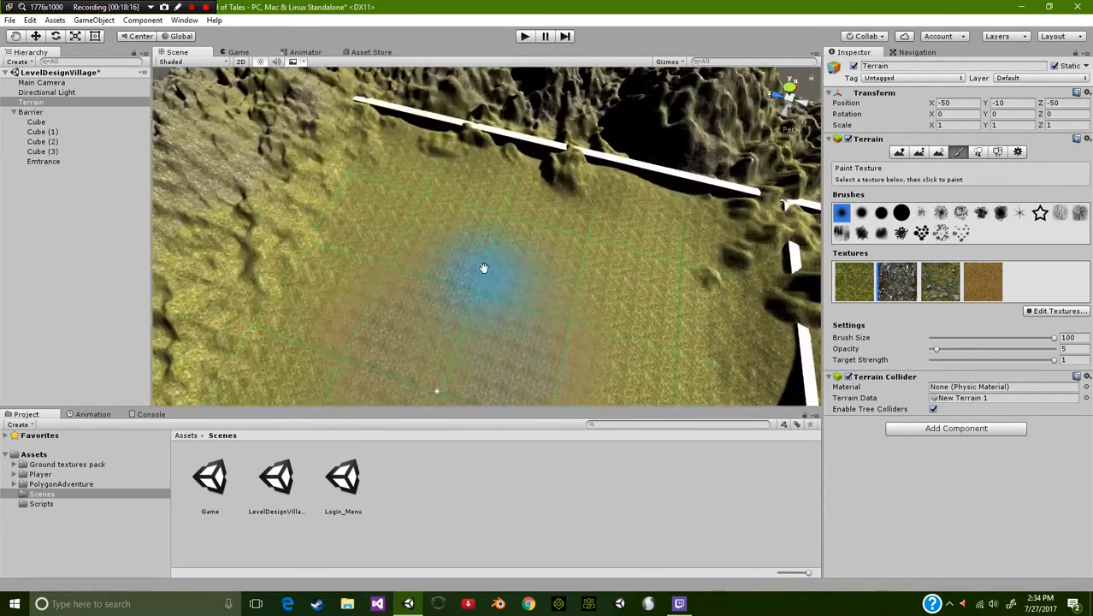
pyautogui.click(14, 484)
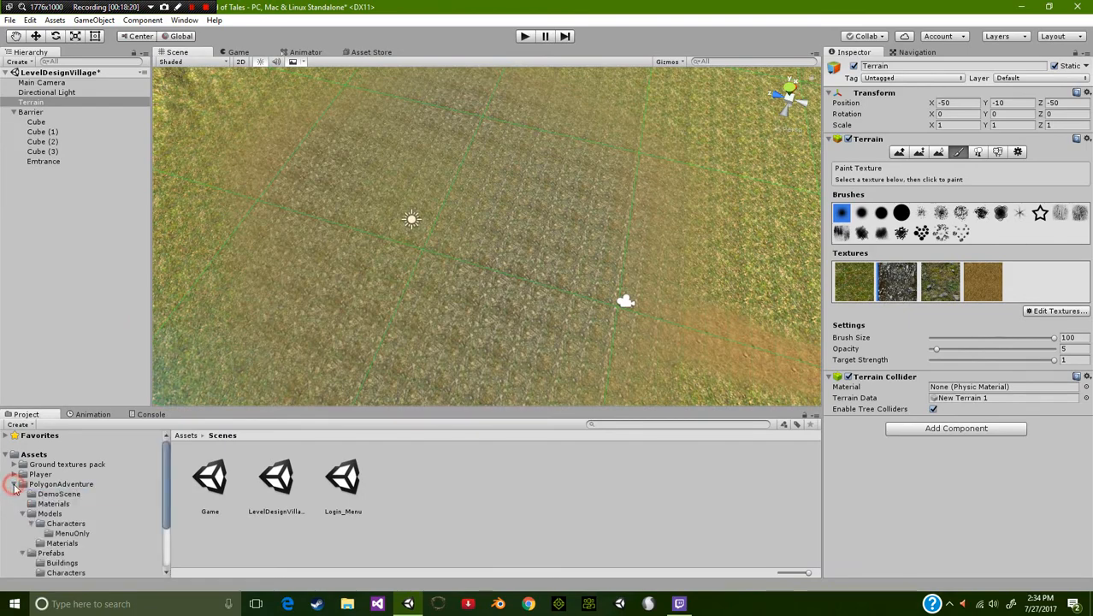
pyautogui.click(43, 484)
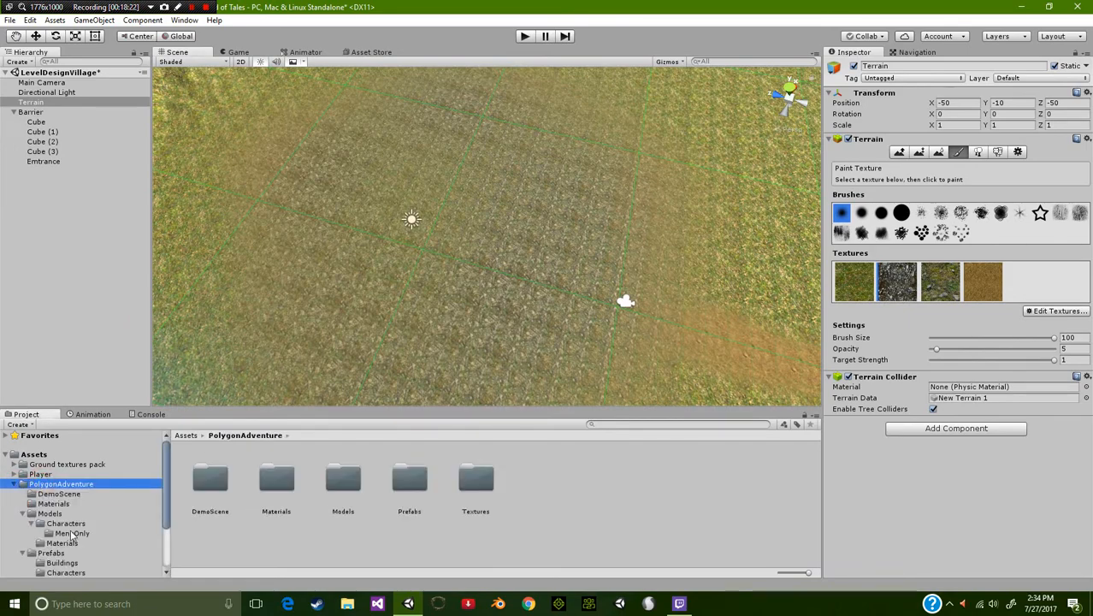
pyautogui.click(60, 572)
pyautogui.click(60, 563)
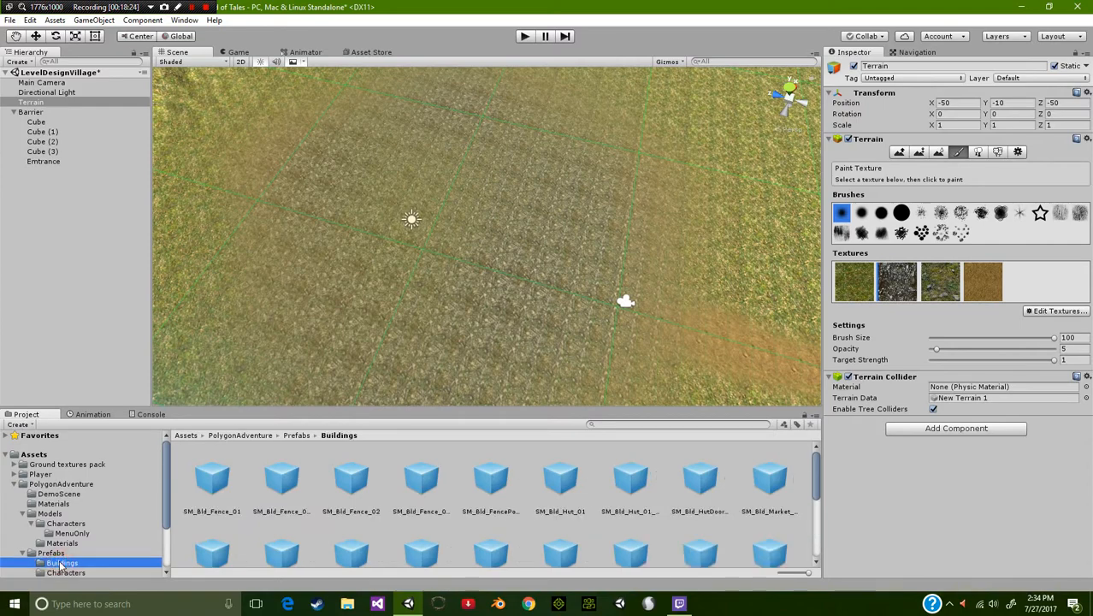
# Place the SM_Bld_Village_06, SM_Bld_Village_07 and SM_Bld_Village_HangingCloth_01 prefabs around the far part of the village clearing
pyautogui.scroll(-5, 645, 508)
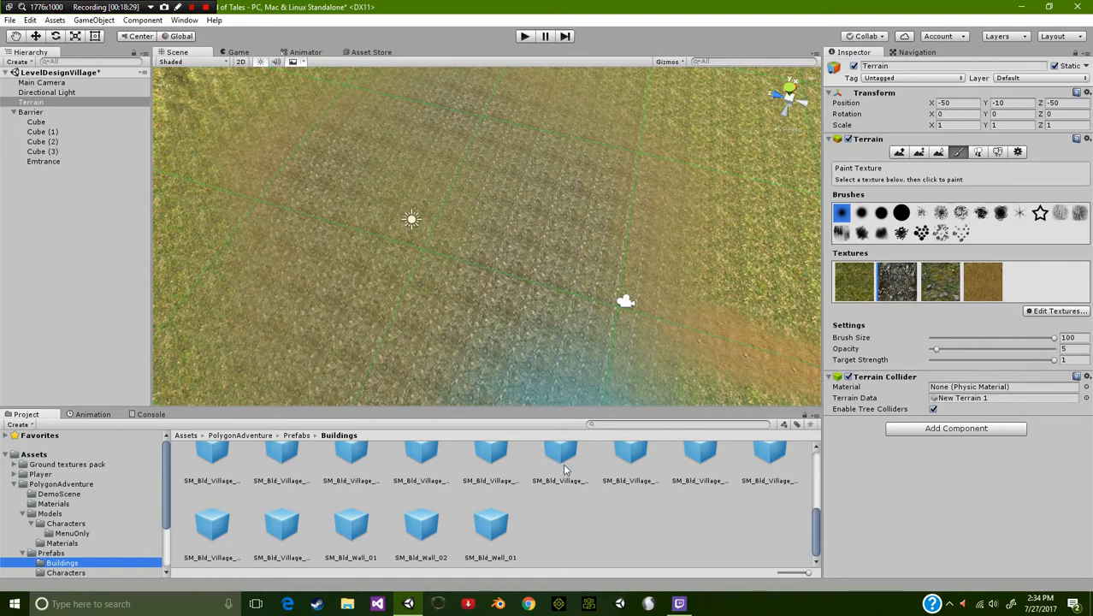
pyautogui.scroll(1, 564, 470)
pyautogui.click(563, 479)
pyautogui.click(630, 483)
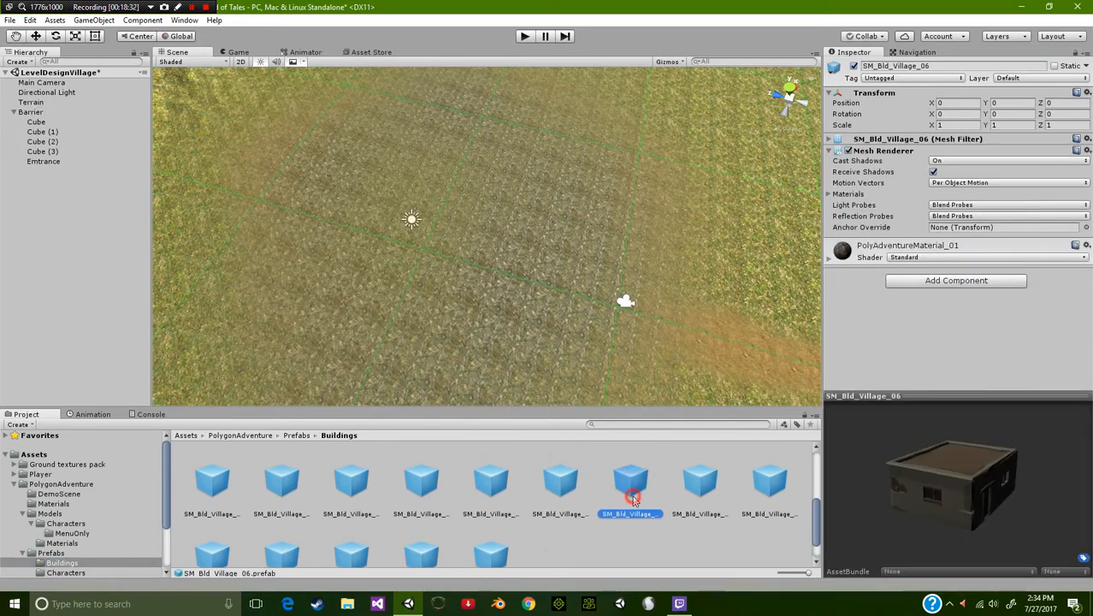
pyautogui.click(574, 508)
pyautogui.moveTo(560, 486); pyautogui.dragTo(348, 129)
pyautogui.moveTo(346, 195); pyautogui.dragTo(279, 259, button='middle')
pyautogui.moveTo(618, 491); pyautogui.dragTo(681, 193)
pyautogui.moveTo(714, 503); pyautogui.dragTo(528, 102)
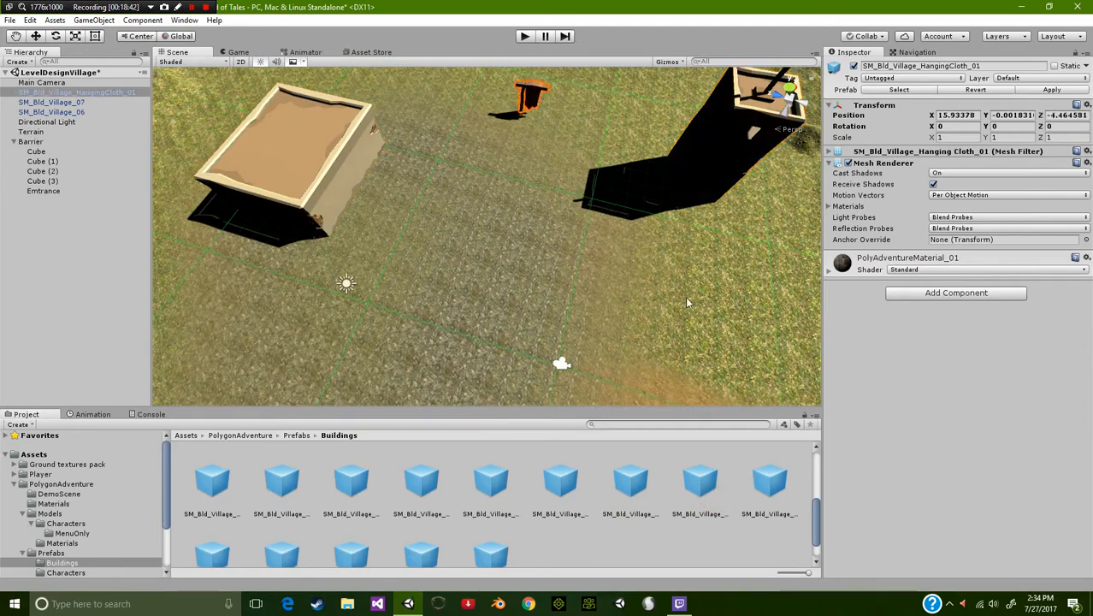
# Remove a trial snow sheet and place SM_Bld_Village_01 and SM_Bld_Village_02 on opposite sides of the clearing
pyautogui.moveTo(770, 496); pyautogui.dragTo(655, 303)
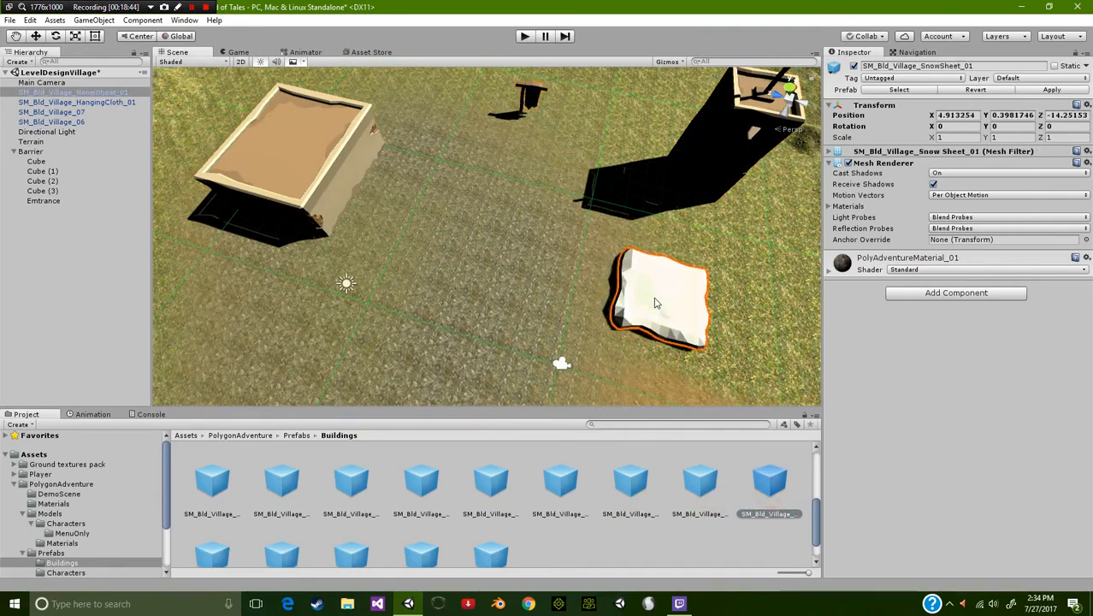
pyautogui.press('Delete')
pyautogui.moveTo(194, 493); pyautogui.dragTo(329, 353)
pyautogui.click(279, 494)
pyautogui.moveTo(280, 493); pyautogui.dragTo(628, 326)
pyautogui.moveTo(552, 305); pyautogui.dragTo(547, 282, button='middle')
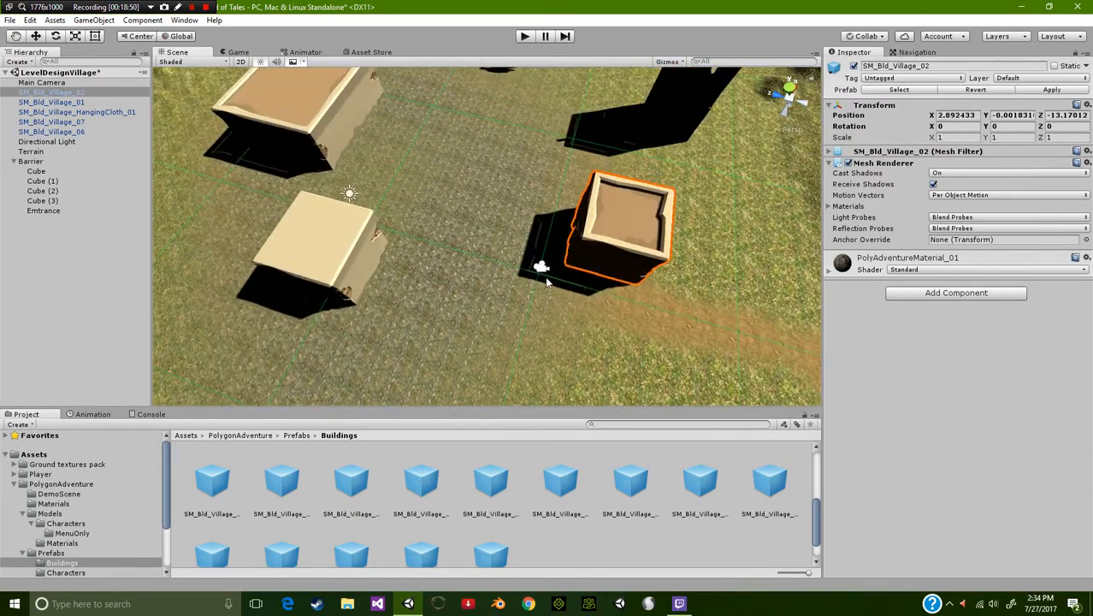
# Place the SM_Bld_Well_01 prefab in the clearing and SM_Bld_Village_04 beside the dirt entrance path
pyautogui.click(346, 561)
pyautogui.click(455, 535)
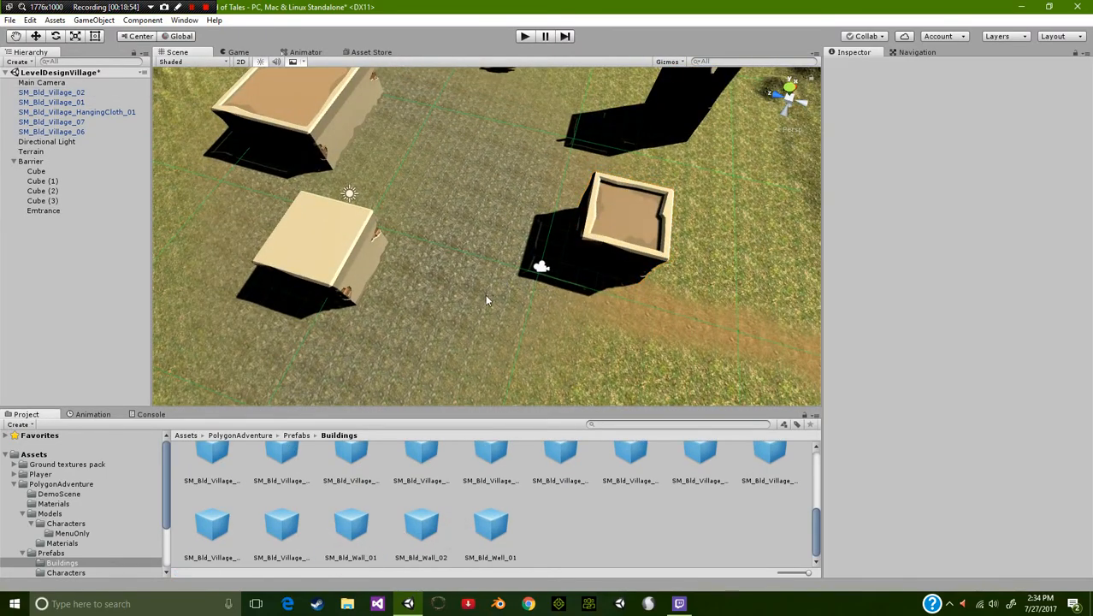
pyautogui.moveTo(492, 545); pyautogui.dragTo(466, 339)
pyautogui.scroll(2, 421, 530)
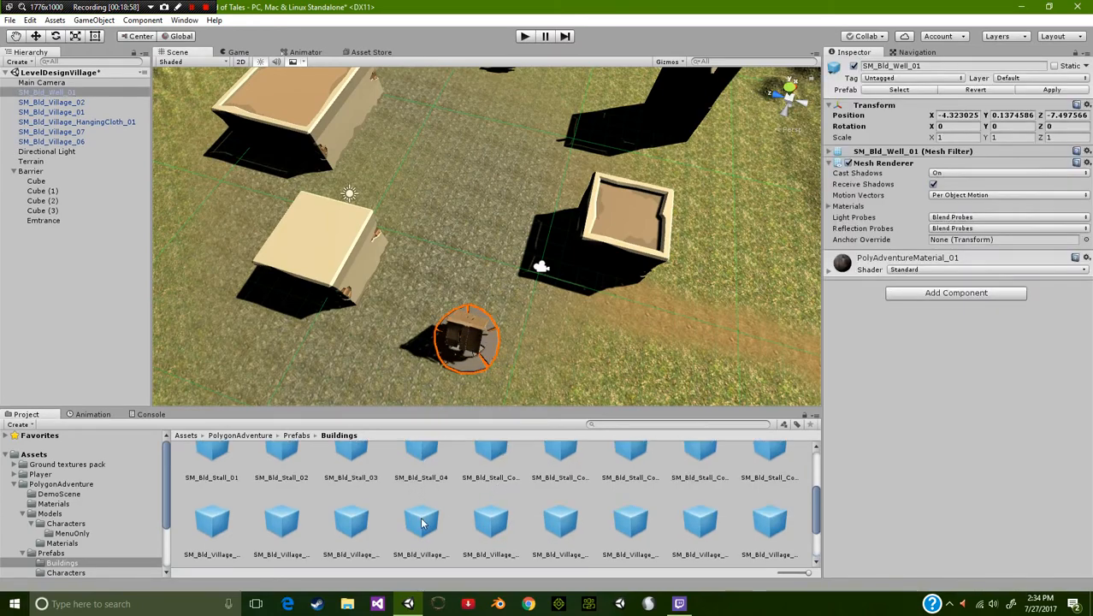
pyautogui.moveTo(425, 519); pyautogui.dragTo(593, 371)
pyautogui.moveTo(593, 370); pyautogui.dragTo(557, 358, button='middle')
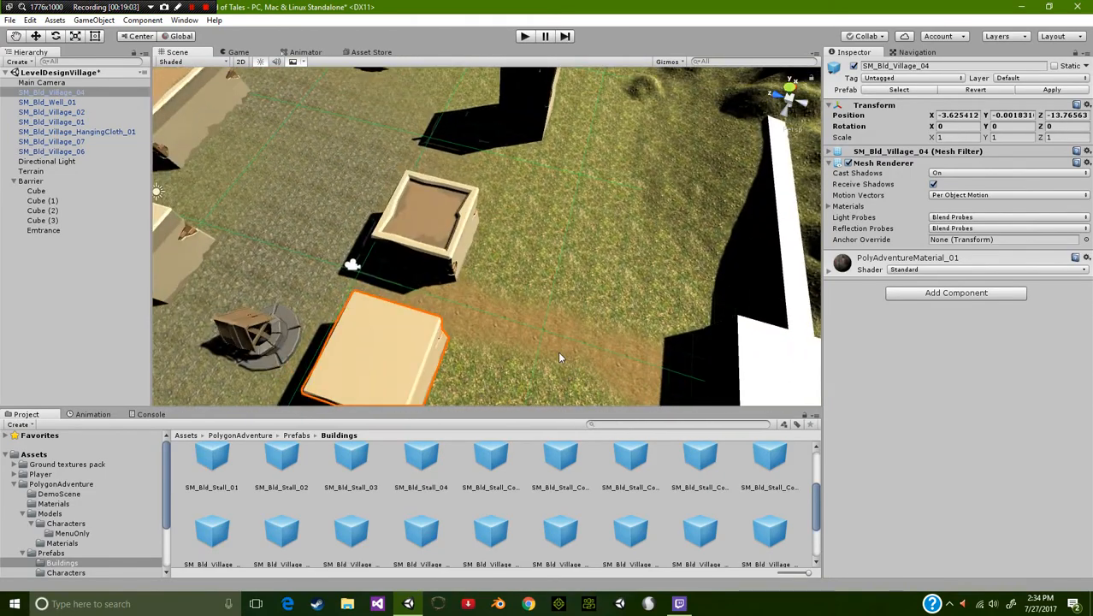
# Move the SM_Bld_Village_02 house away from the entrance path to X 3.94 and rotate it to Y -45
pyautogui.click(429, 255)
pyautogui.press('w')
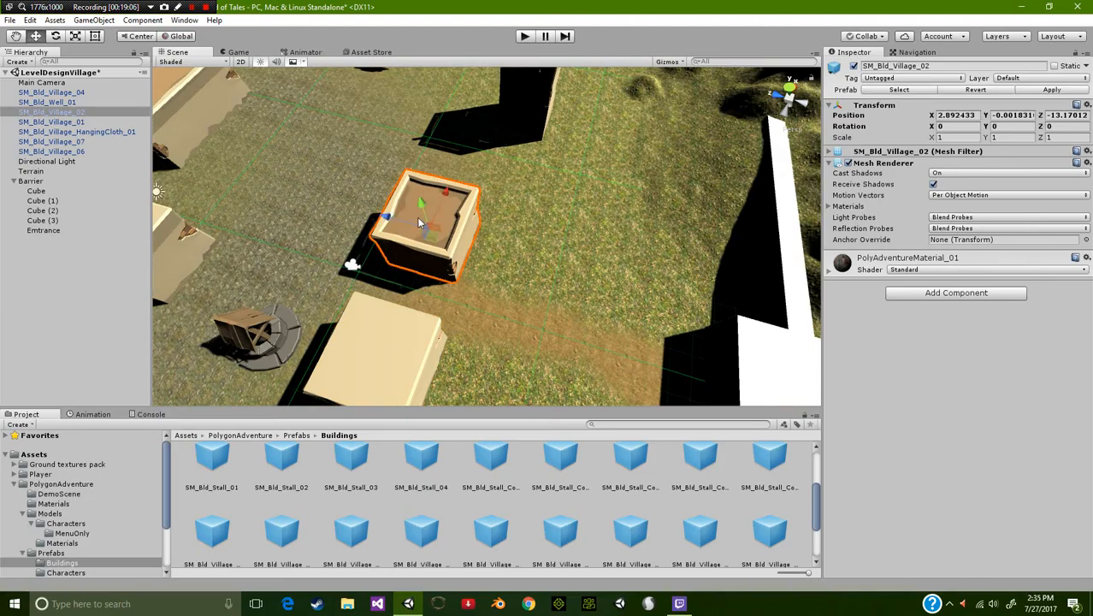
pyautogui.moveTo(445, 199); pyautogui.dragTo(451, 194)
pyautogui.moveTo(273, 312); pyautogui.dragTo(368, 324, button='right')
pyautogui.moveTo(368, 325); pyautogui.dragTo(341, 302, button='middle')
pyautogui.moveTo(341, 301); pyautogui.dragTo(444, 314, button='right')
pyautogui.moveTo(445, 315); pyautogui.dragTo(459, 290, button='middle')
pyautogui.moveTo(459, 291); pyautogui.dragTo(552, 160, button='right')
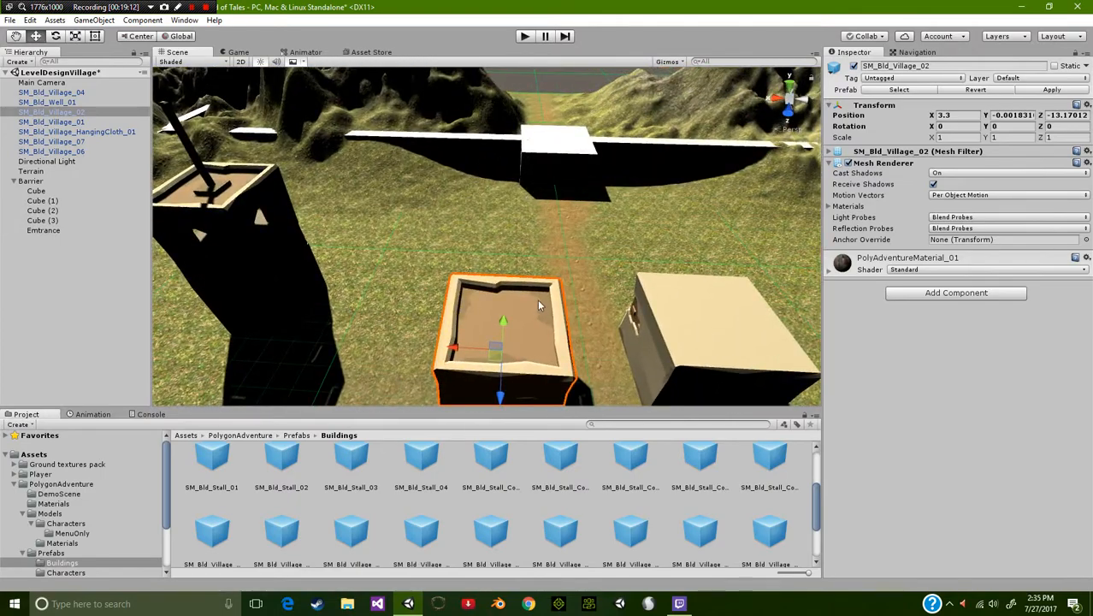
pyautogui.moveTo(537, 299); pyautogui.dragTo(498, 207, button='middle')
pyautogui.moveTo(472, 266); pyautogui.dragTo(491, 231, button='right')
pyautogui.moveTo(383, 235); pyautogui.dragTo(363, 227)
pyautogui.press('e')
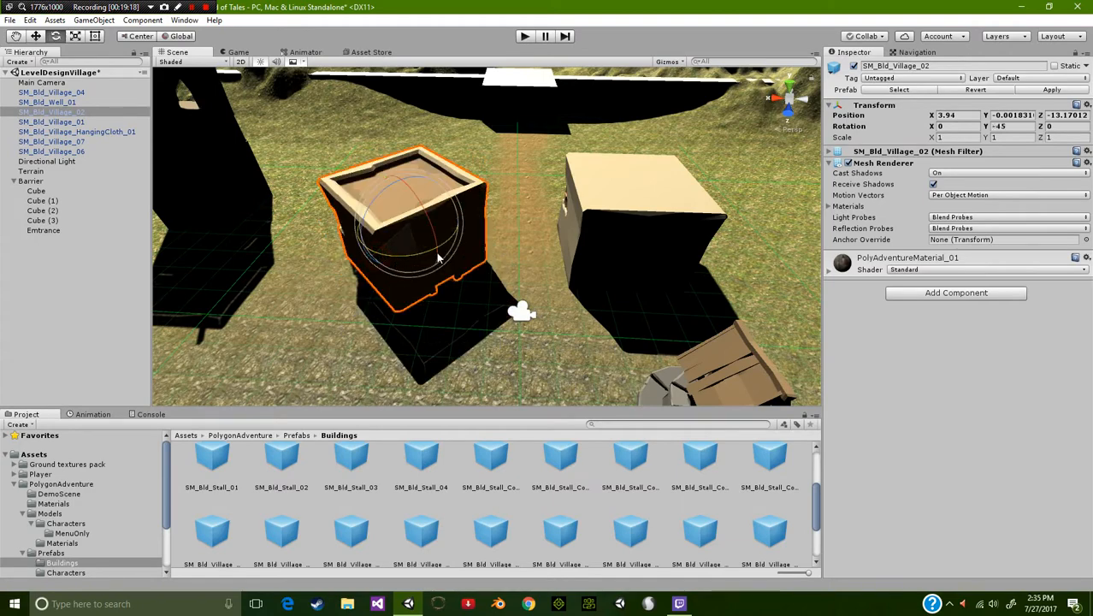
# Rotate the SM_Bld_Village_04 house to Y -270 and adjust its position beside the entrance path
pyautogui.click(737, 248)
pyautogui.click(588, 238)
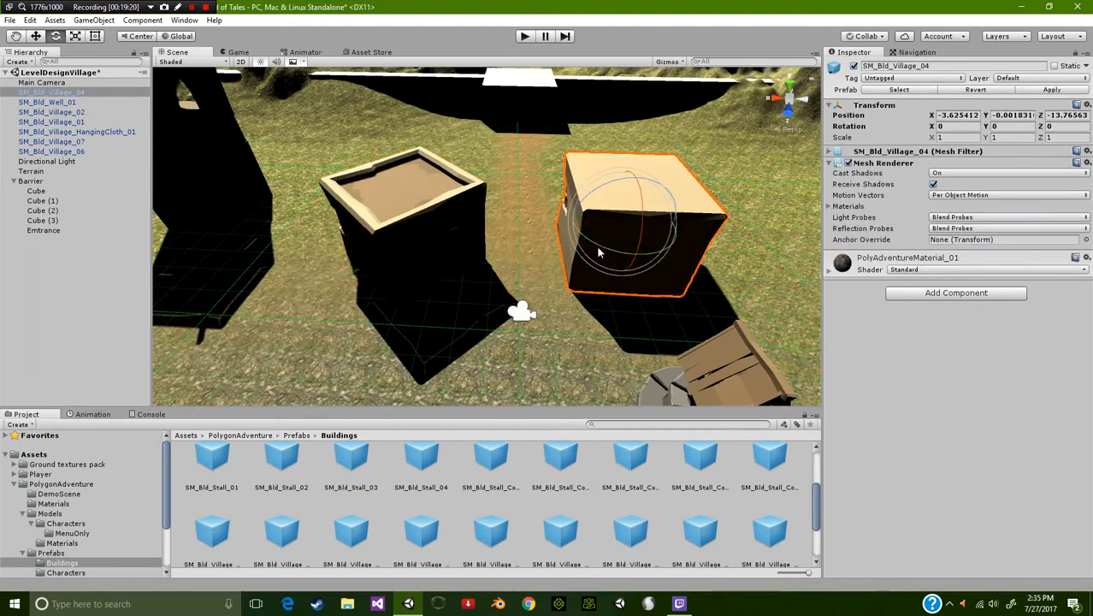
pyautogui.keyDown('ctrl'); pyautogui.moveTo(600, 246); pyautogui.dragTo(50, 181); pyautogui.keyUp('ctrl')
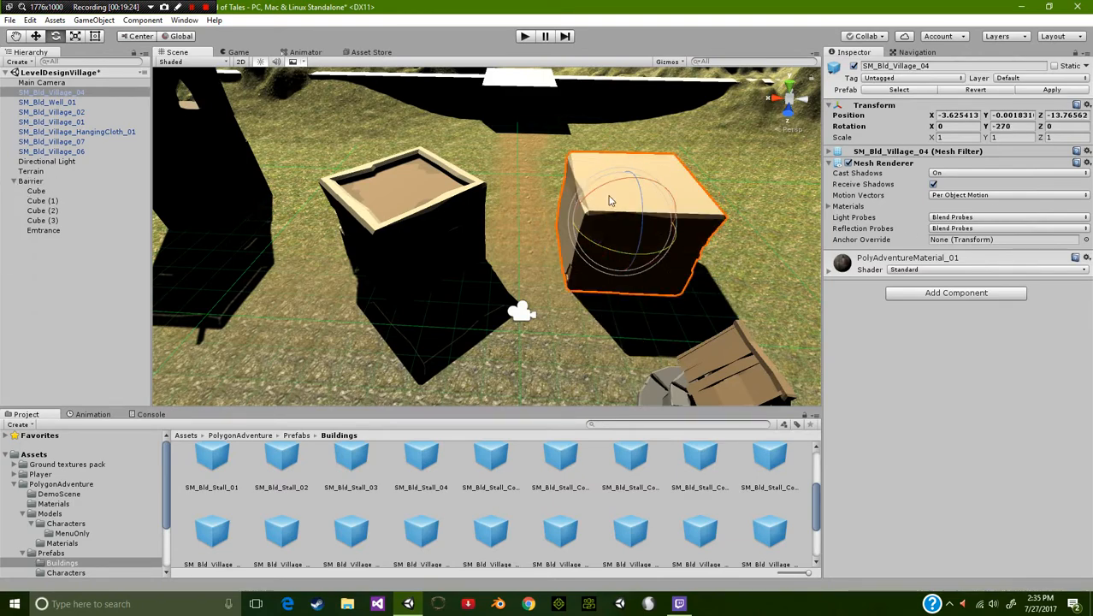
pyautogui.press('w')
pyautogui.moveTo(580, 224); pyautogui.dragTo(648, 245)
# Move the well to X -3.32 and rotate it to Y 45
pyautogui.scroll(-2, 565, 265)
pyautogui.click(630, 363)
pyautogui.press('f')
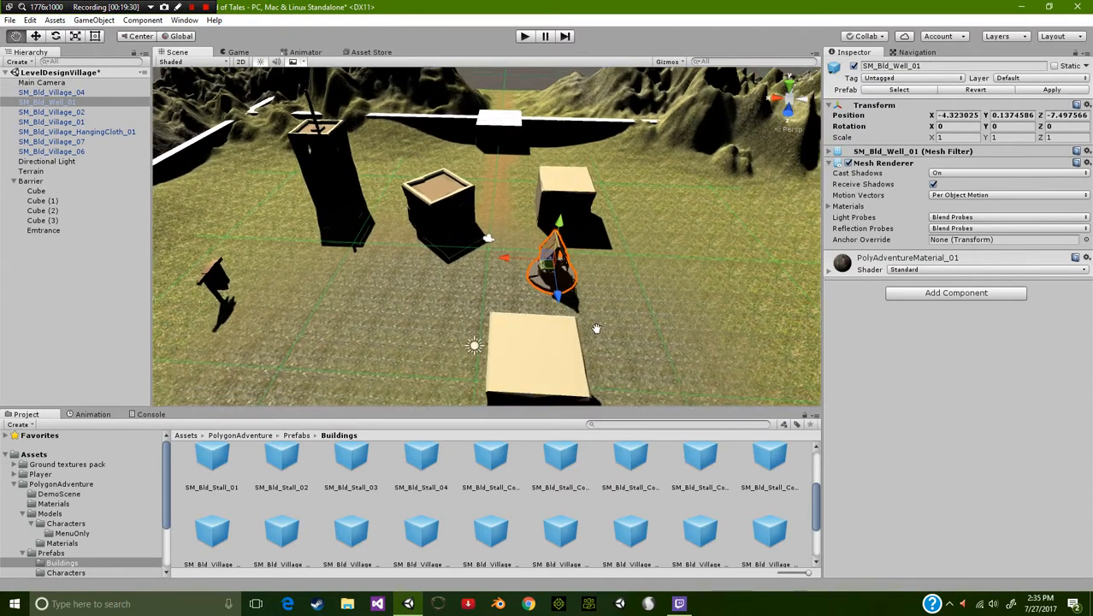
pyautogui.click(502, 247)
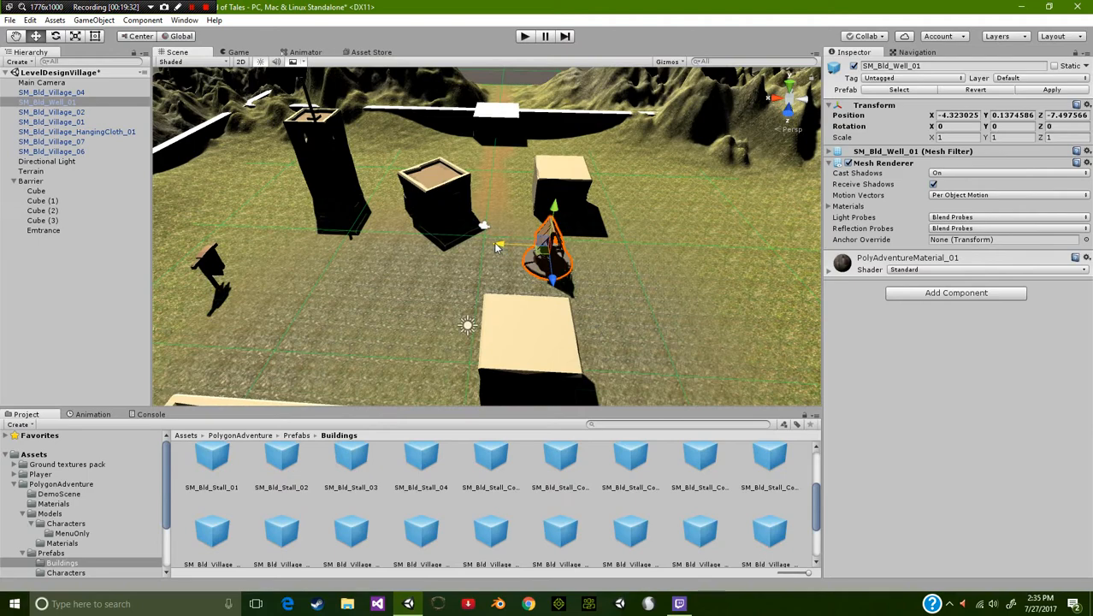
pyautogui.click(526, 318)
pyautogui.click(523, 248)
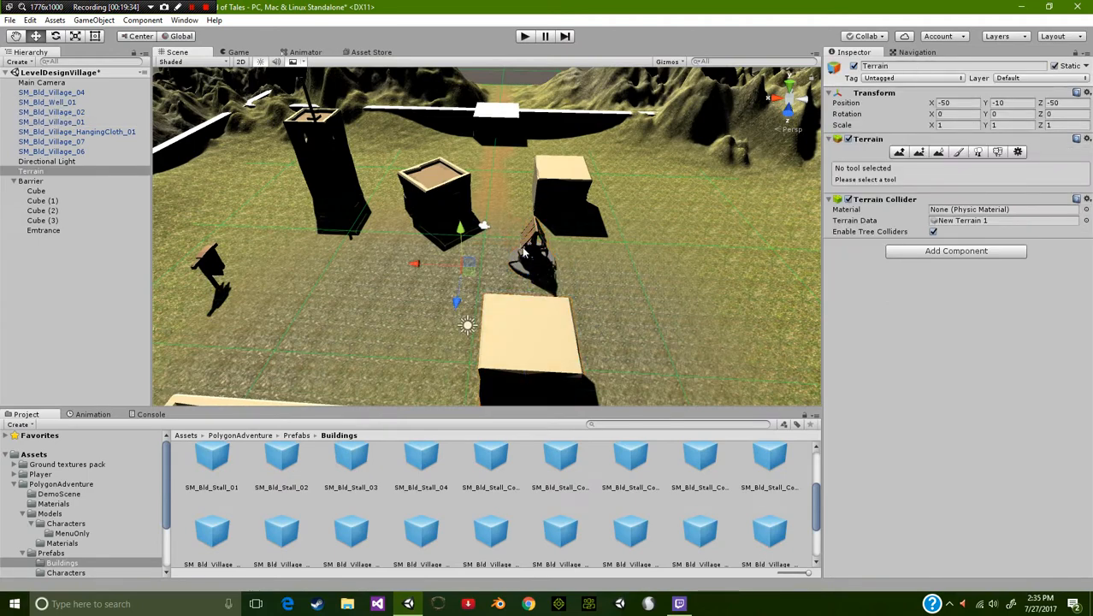
pyautogui.click(524, 255)
pyautogui.press('e')
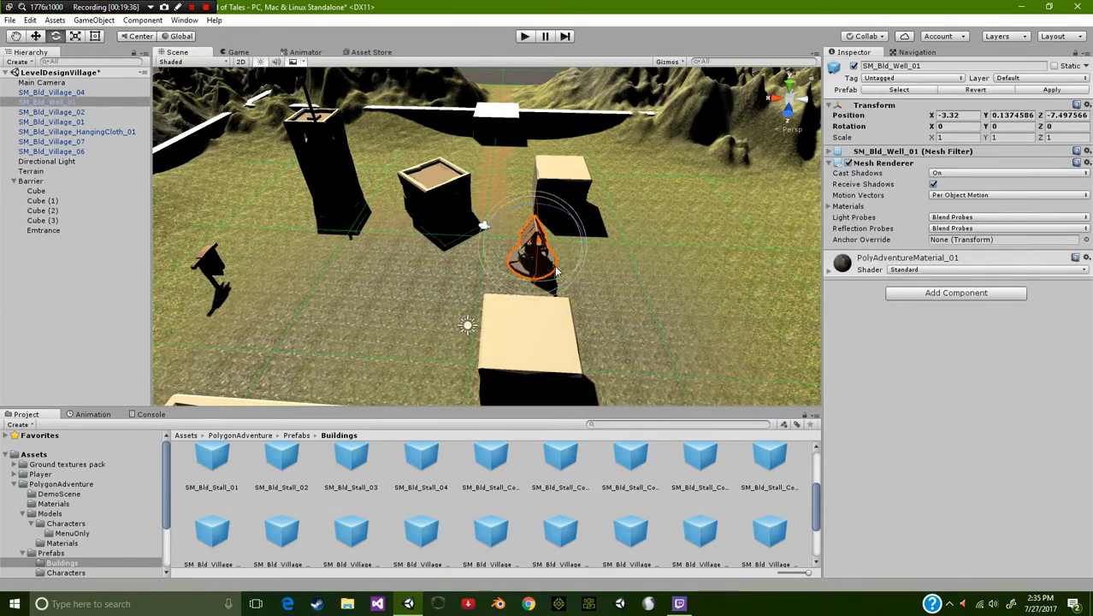
pyautogui.keyDown('ctrl'); pyautogui.moveTo(557, 282); pyautogui.dragTo(537, 286); pyautogui.keyUp('ctrl')
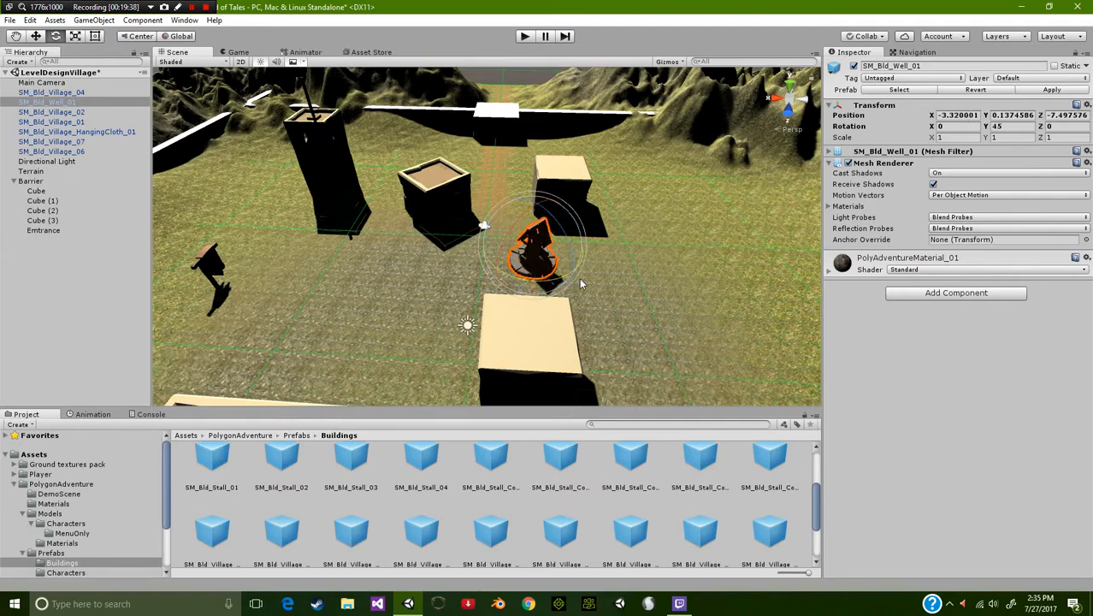
pyautogui.press('r')
pyautogui.moveTo(535, 206); pyautogui.dragTo(537, 211)
pyautogui.rightClick(535, 244)
pyautogui.hotkey('ctrl', 'z')
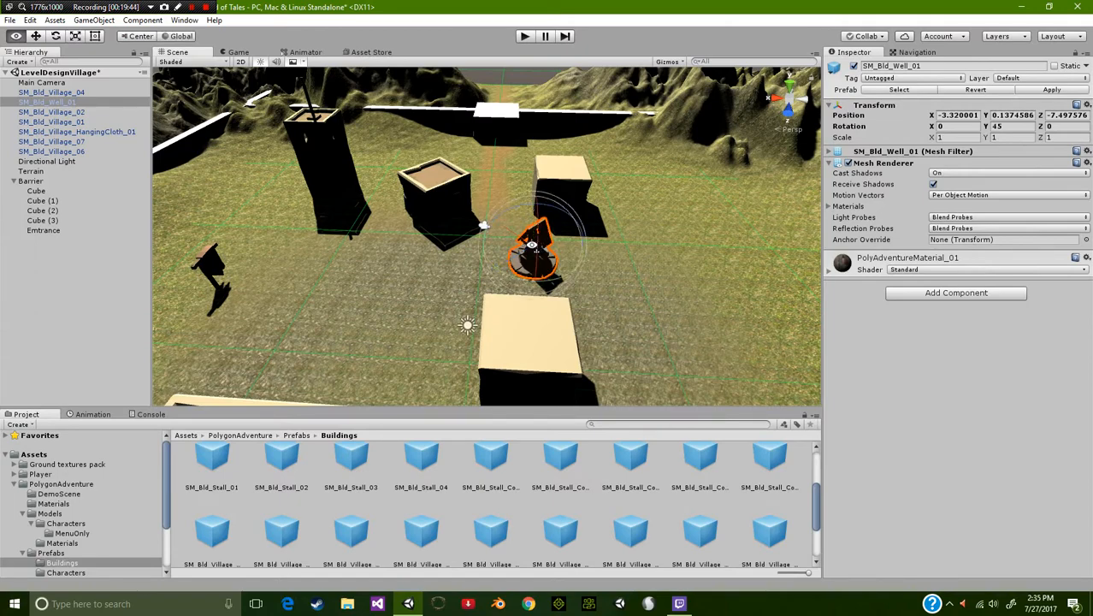
# Scale the well uniformly to about 0.54 and lower it to Y -0.04 so it sits on the ground
pyautogui.click(17, 39)
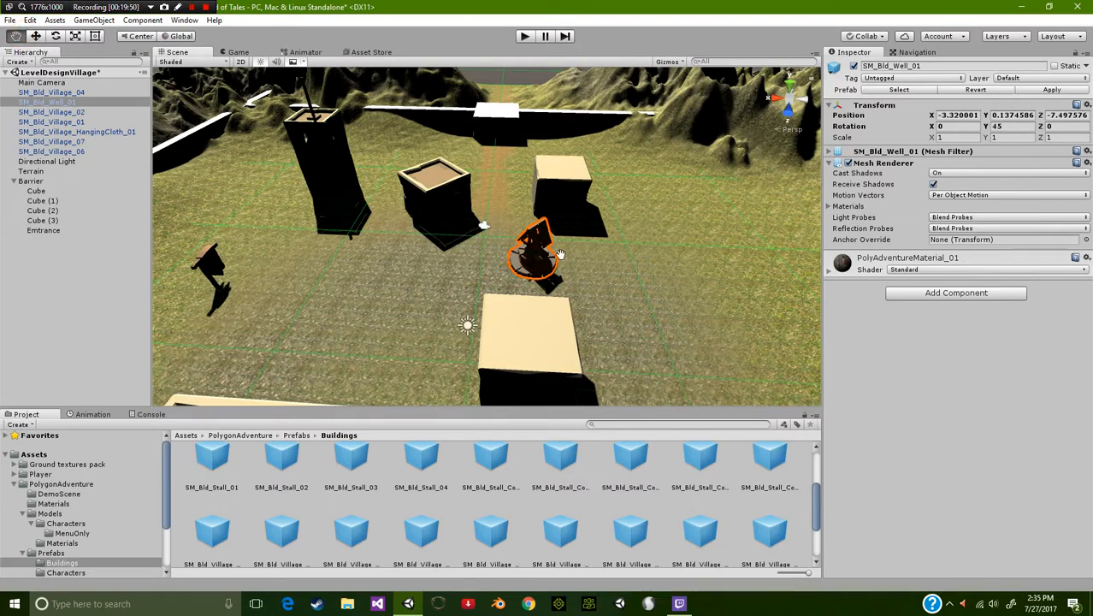
pyautogui.scroll(2, 560, 256)
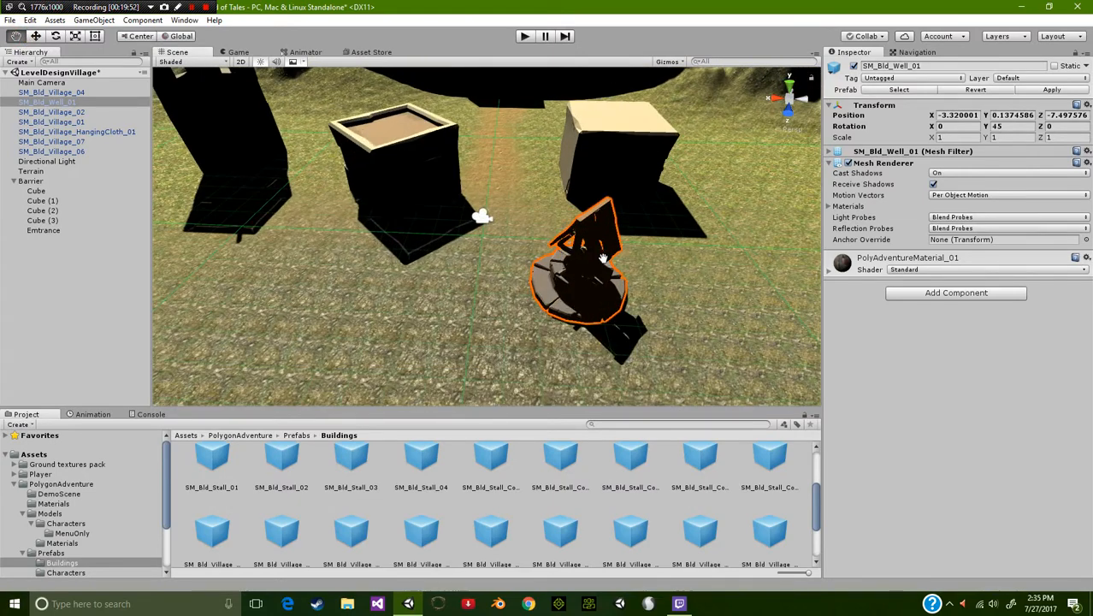
pyautogui.press('r')
pyautogui.moveTo(582, 260)
pyautogui.mouseDown()
pyautogui.moveTo(603, 295)
pyautogui.moveTo(575, 226)
pyautogui.moveTo(587, 242)
pyautogui.mouseUp()
pyautogui.press('w')
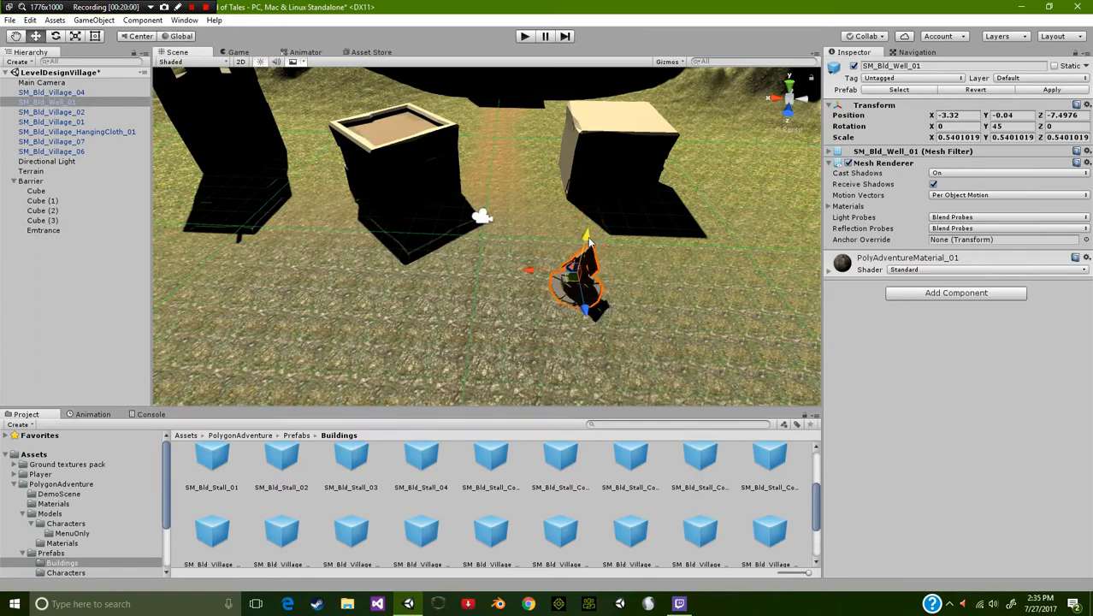
# Move the SM_Bld_Village_06 house to X 9.27, Z 4.73 and rotate it to about Y 168
pyautogui.scroll(-5, 605, 262)
pyautogui.click(510, 334)
pyautogui.moveTo(511, 334); pyautogui.dragTo(444, 318, button='middle')
pyautogui.moveTo(444, 318); pyautogui.dragTo(588, 301, button='right')
pyautogui.click(538, 278)
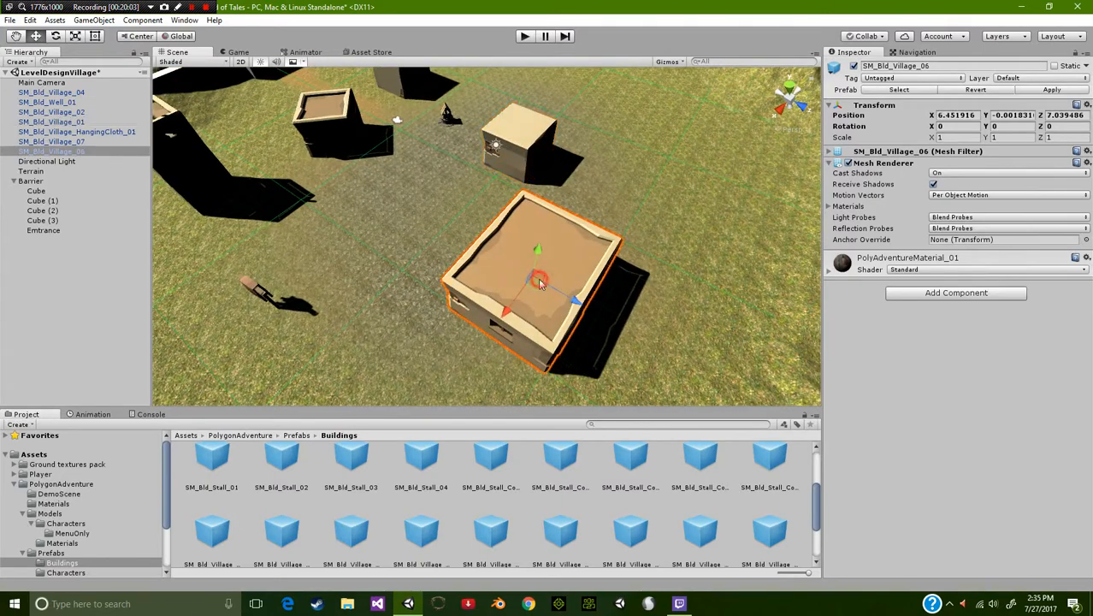
pyautogui.moveTo(577, 299); pyautogui.dragTo(530, 293)
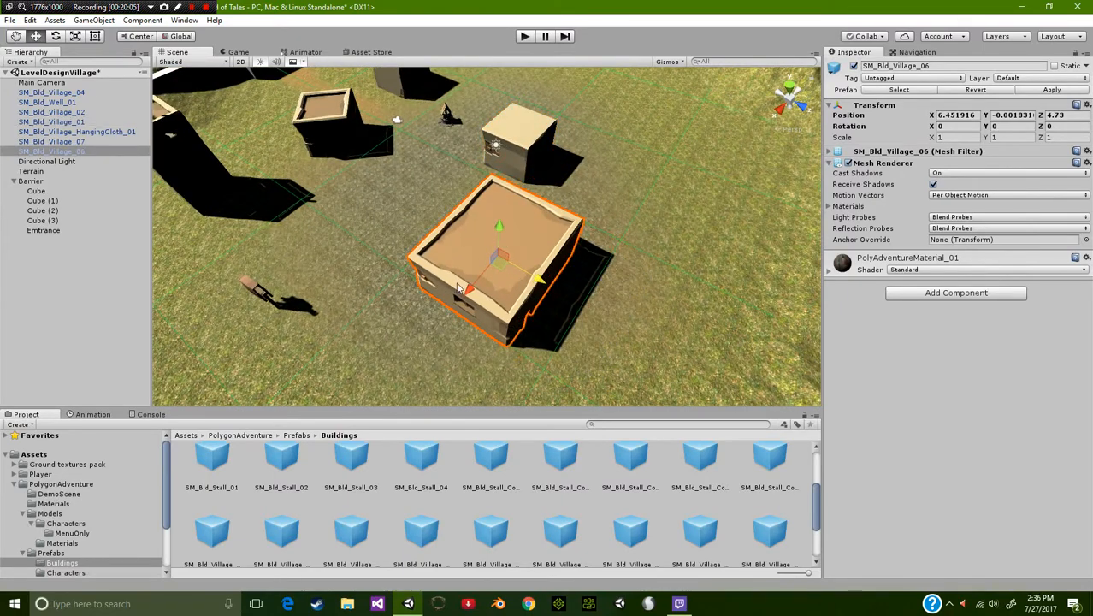
pyautogui.moveTo(458, 288); pyautogui.dragTo(441, 312)
pyautogui.press('r')
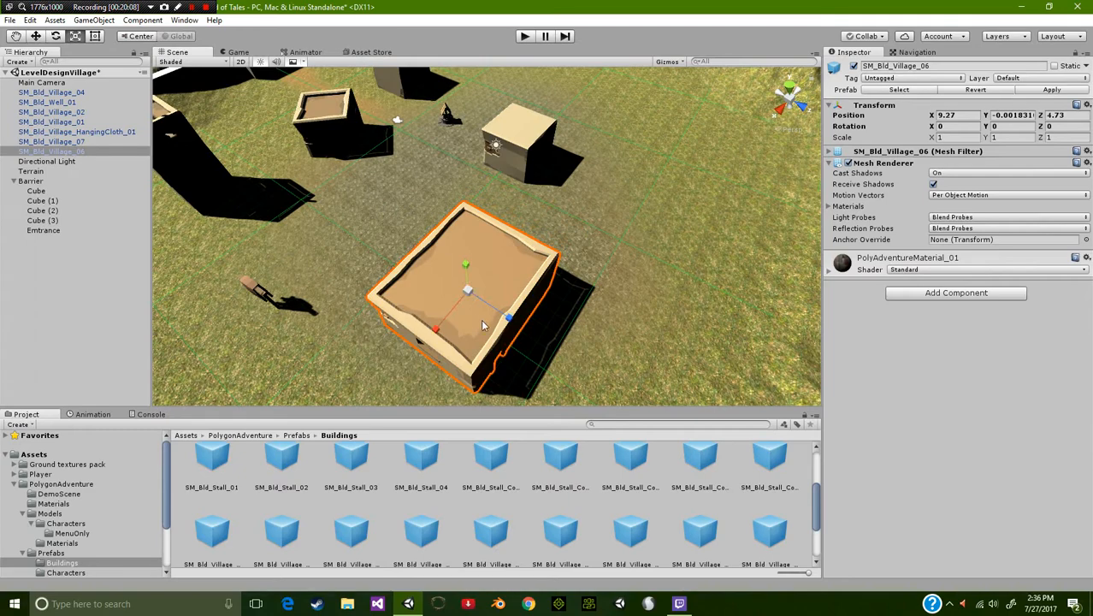
pyautogui.press('w')
pyautogui.moveTo(483, 335)
pyautogui.mouseDown()
pyautogui.moveTo(198, 159)
pyautogui.moveTo(295, 230)
pyautogui.moveTo(325, 380)
pyautogui.moveTo(416, 468)
pyautogui.moveTo(277, 473)
pyautogui.moveTo(238, 383)
pyautogui.moveTo(481, 350)
pyautogui.mouseUp()
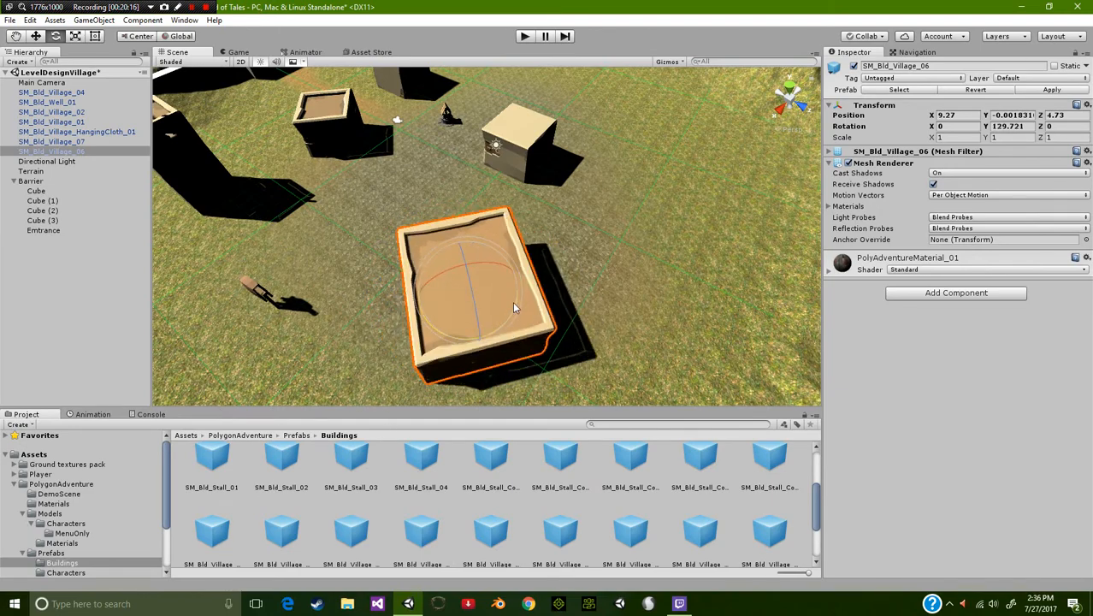
pyautogui.moveTo(519, 292); pyautogui.dragTo(470, 307)
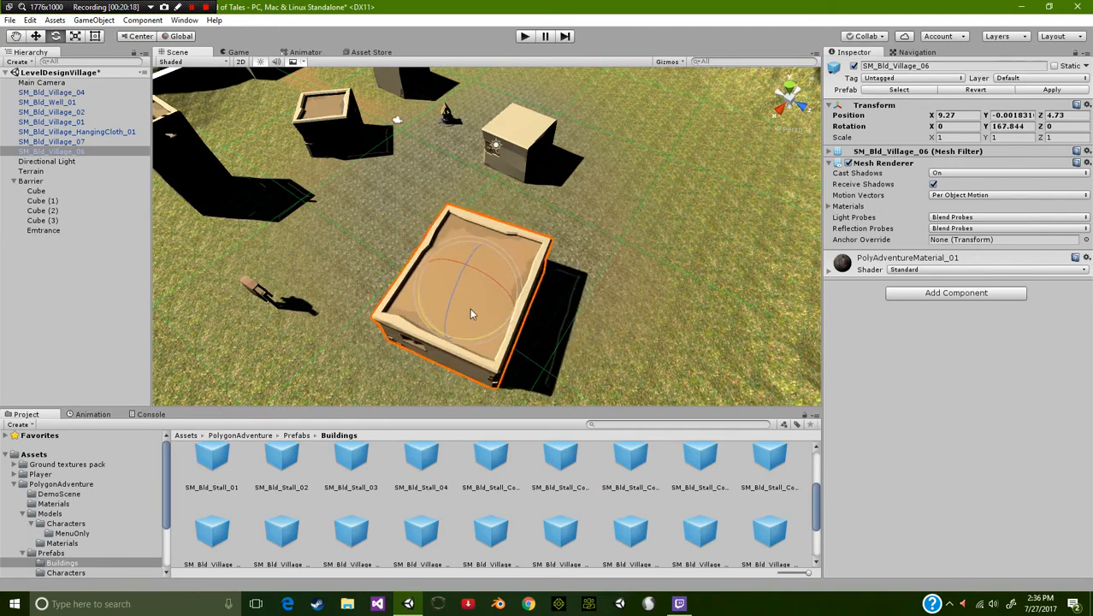
pyautogui.moveTo(505, 258); pyautogui.dragTo(484, 363)
pyautogui.hotkey('ctrl', 'z')
pyautogui.moveTo(512, 257); pyautogui.dragTo(505, 305)
pyautogui.hotkey('ctrl', 'z')
pyautogui.moveTo(510, 263); pyautogui.dragTo(487, 353)
pyautogui.hotkey('ctrl', 'z')
# Rotate the SM_Bld_Village_06 house a further 45 degrees to Y 212.844
pyautogui.moveTo(447, 333); pyautogui.dragTo(482, 323, button='middle')
pyautogui.moveTo(482, 324); pyautogui.dragTo(581, 304, button='right')
pyautogui.moveTo(580, 305); pyautogui.dragTo(479, 310, button='middle')
pyautogui.moveTo(480, 310); pyautogui.dragTo(496, 298, button='right')
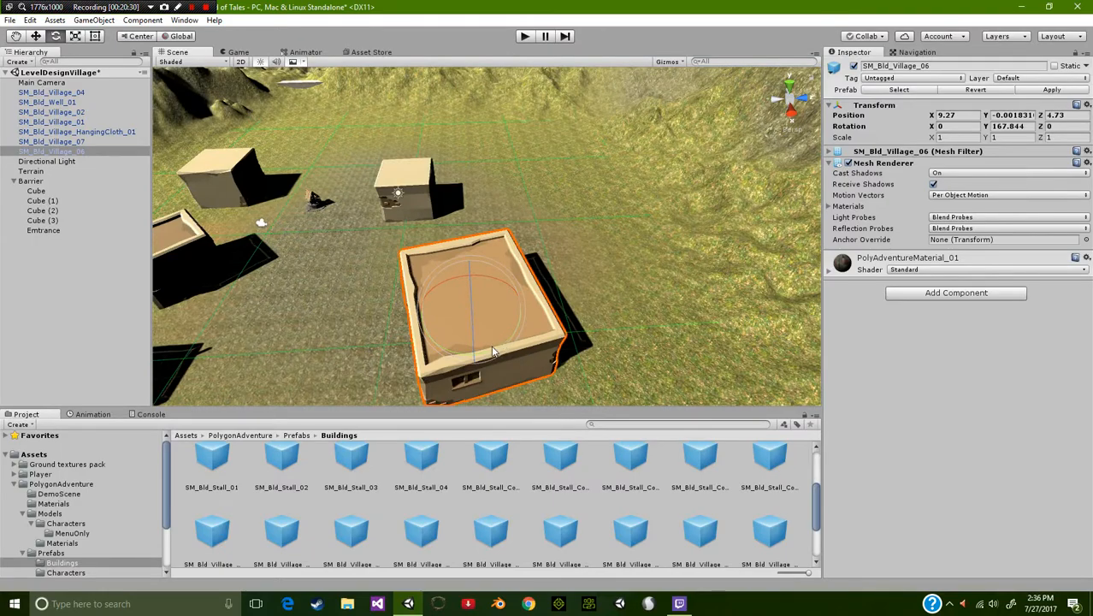
pyautogui.keyDown('ctrl'); pyautogui.moveTo(488, 345); pyautogui.dragTo(417, 368); pyautogui.keyUp('ctrl')
pyautogui.moveTo(324, 353); pyautogui.dragTo(380, 334, button='middle')
pyautogui.scroll(-3, 274, 324)
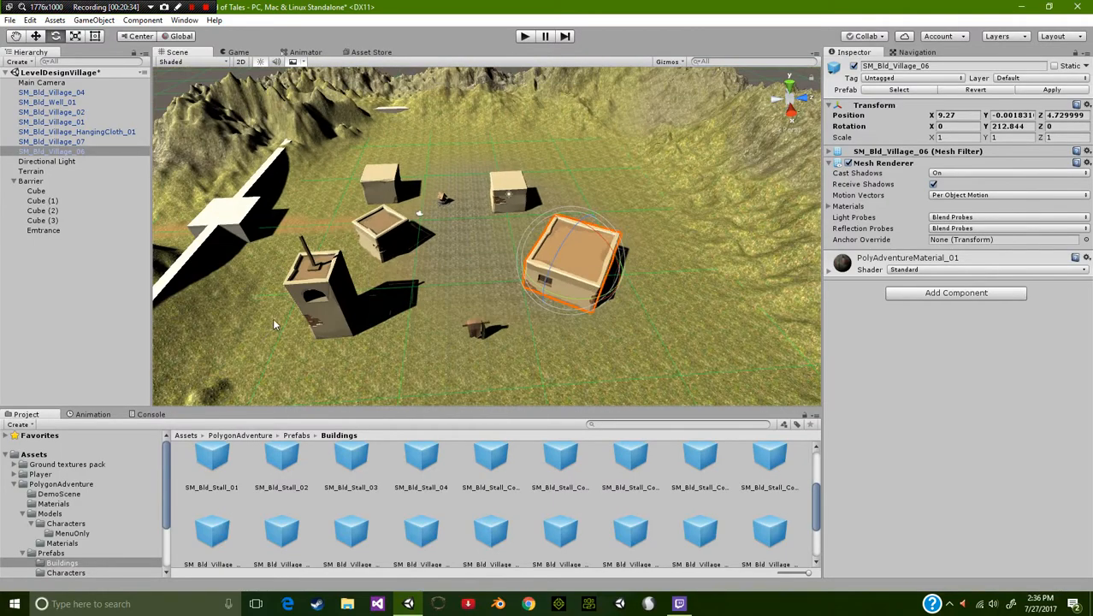
# Duplicate the SM_Bld_Village_01 house and move the copy to X 19.22, Z -6.43
pyautogui.click(370, 244)
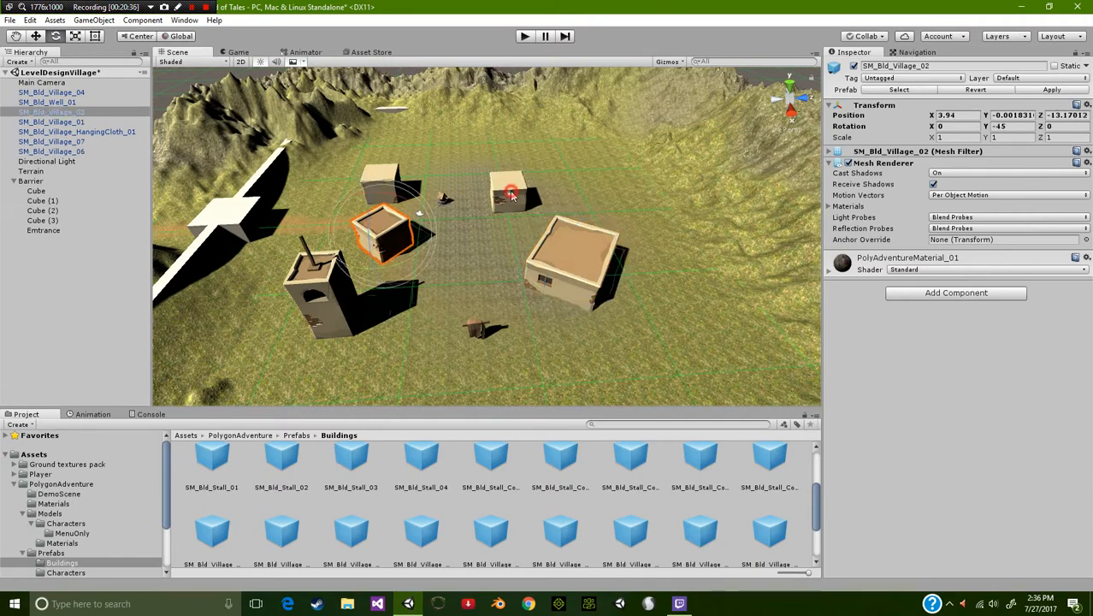
pyautogui.click(507, 191)
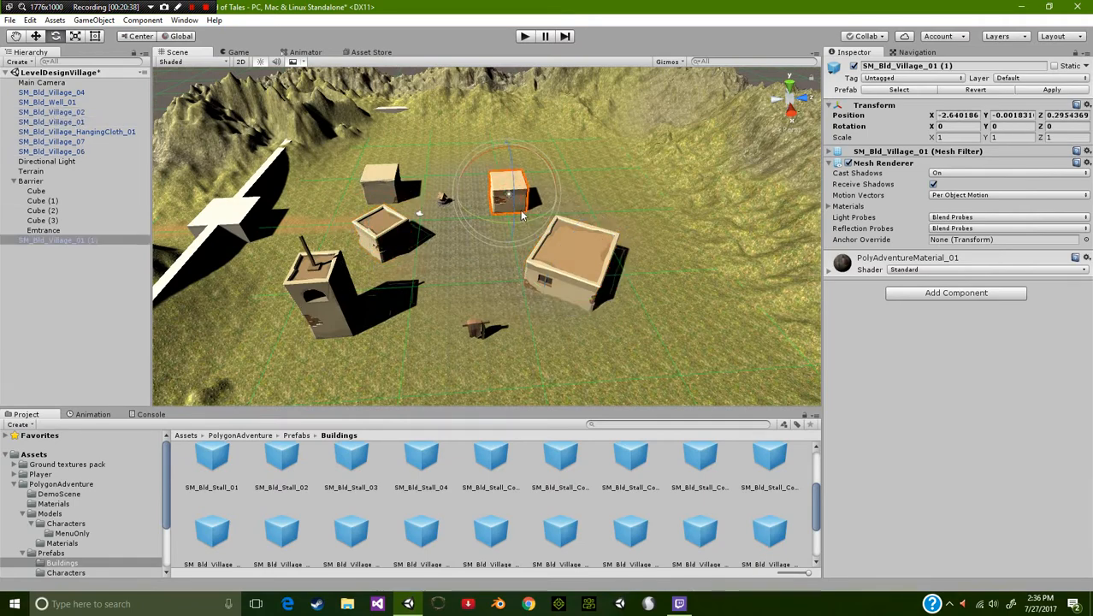
pyautogui.press('w')
pyautogui.moveTo(551, 199); pyautogui.dragTo(432, 316)
pyautogui.moveTo(436, 241); pyautogui.dragTo(454, 290, button='middle')
pyautogui.scroll(5, 454, 290)
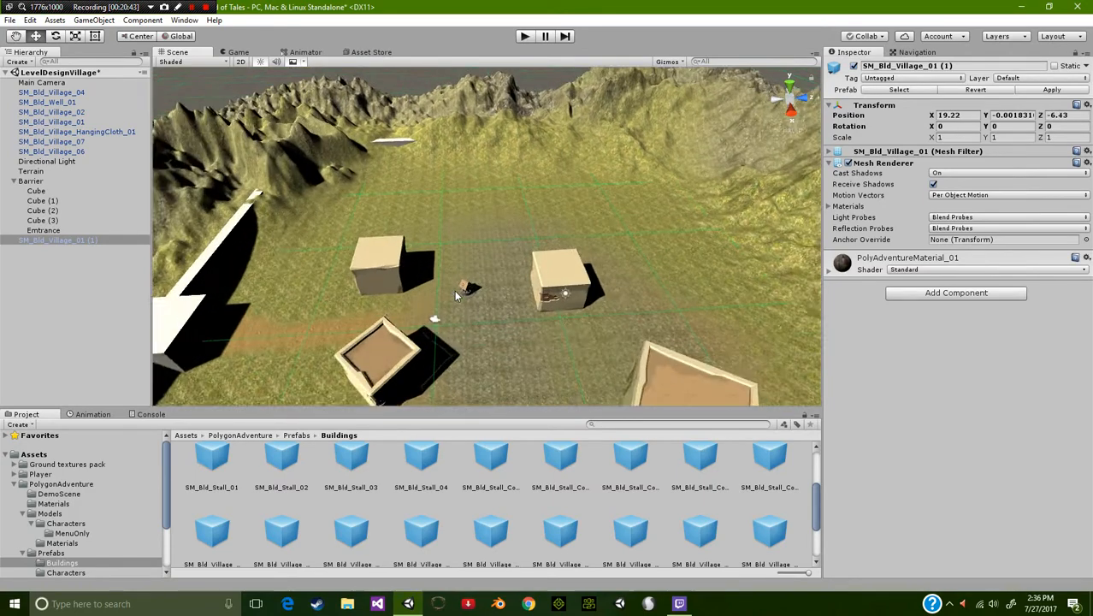
# Duplicate the SM_Bld_Village_07 tower twice and position the copies at other spots around the village
pyautogui.scroll(-2, 455, 295)
pyautogui.scroll(-3, 391, 317)
pyautogui.click(402, 335)
pyautogui.moveTo(402, 336); pyautogui.dragTo(404, 270, button='middle')
pyautogui.click(331, 203)
pyautogui.moveTo(453, 219); pyautogui.dragTo(445, 298, button='middle')
pyautogui.hotkey('ctrl', 'd')
pyautogui.scroll(-3, 368, 372)
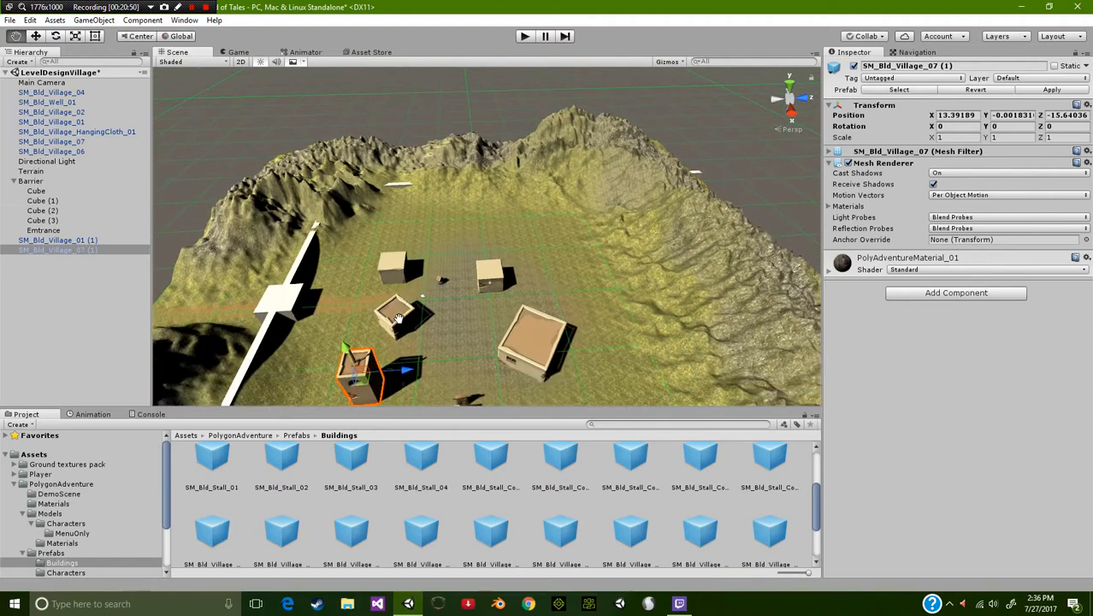
pyautogui.moveTo(402, 374); pyautogui.dragTo(577, 212)
pyautogui.hotkey('ctrl', 'd')
pyautogui.moveTo(533, 249); pyautogui.dragTo(540, 284)
# Move the well to X -1.42, Z -7.33 and check the village in the Game view
pyautogui.scroll(8, 425, 295)
pyautogui.moveTo(425, 297)
pyautogui.mouseDown(button='middle')
pyautogui.moveTo(468, 228)
pyautogui.moveTo(468, 256)
pyautogui.moveTo(432, 298)
pyautogui.mouseUp(button='middle')
pyautogui.scroll(-4, 469, 257)
pyautogui.scroll(8, 426, 285)
pyautogui.scroll(-4, 435, 279)
pyautogui.click(408, 251)
pyautogui.moveTo(399, 248); pyautogui.dragTo(402, 285)
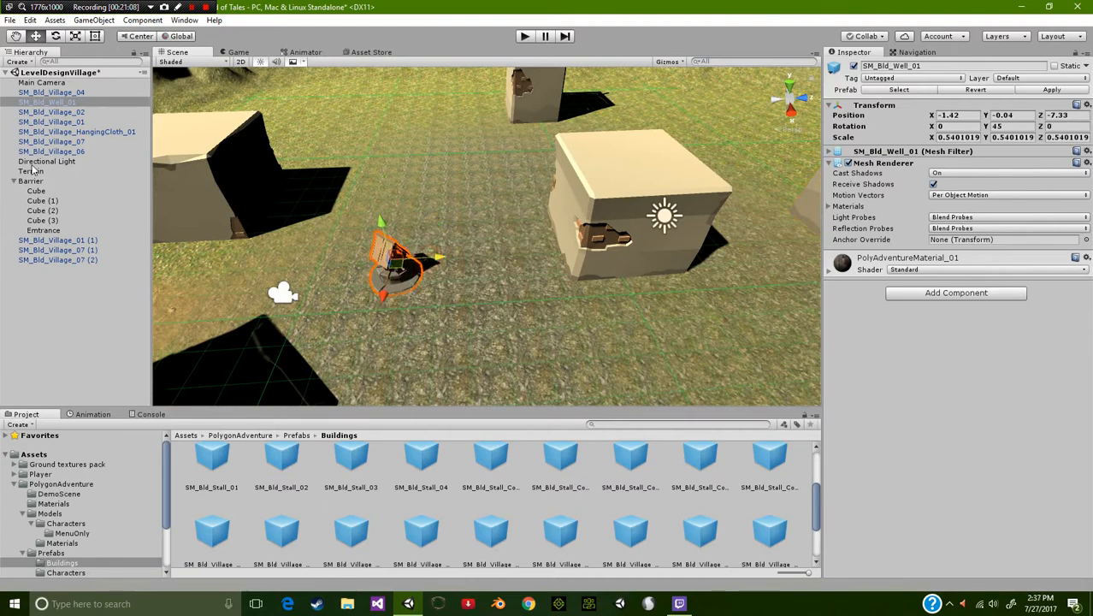
pyautogui.click(242, 53)
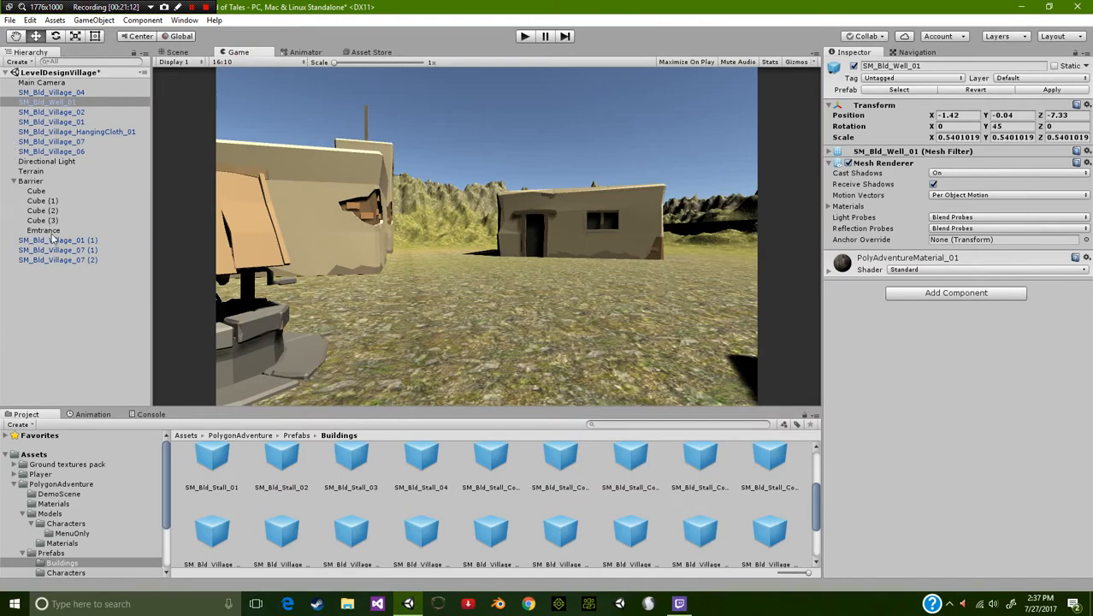
# Rotate the Main Camera to Y -535.27 so it faces the village entrance path
pyautogui.click(43, 82)
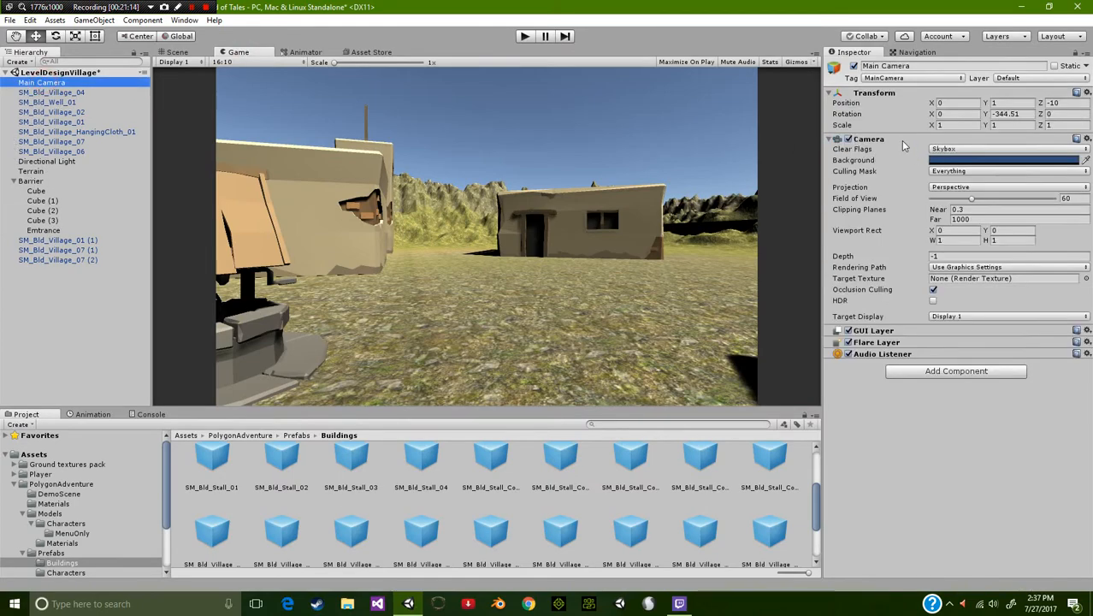
pyautogui.moveTo(985, 113); pyautogui.dragTo(372, 162)
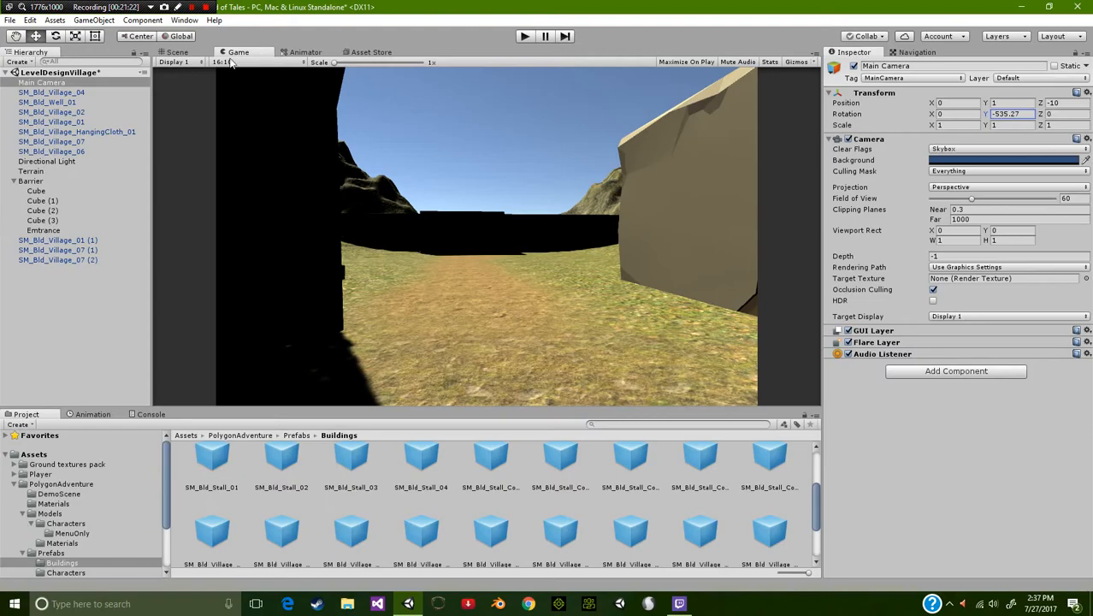
pyautogui.click(179, 52)
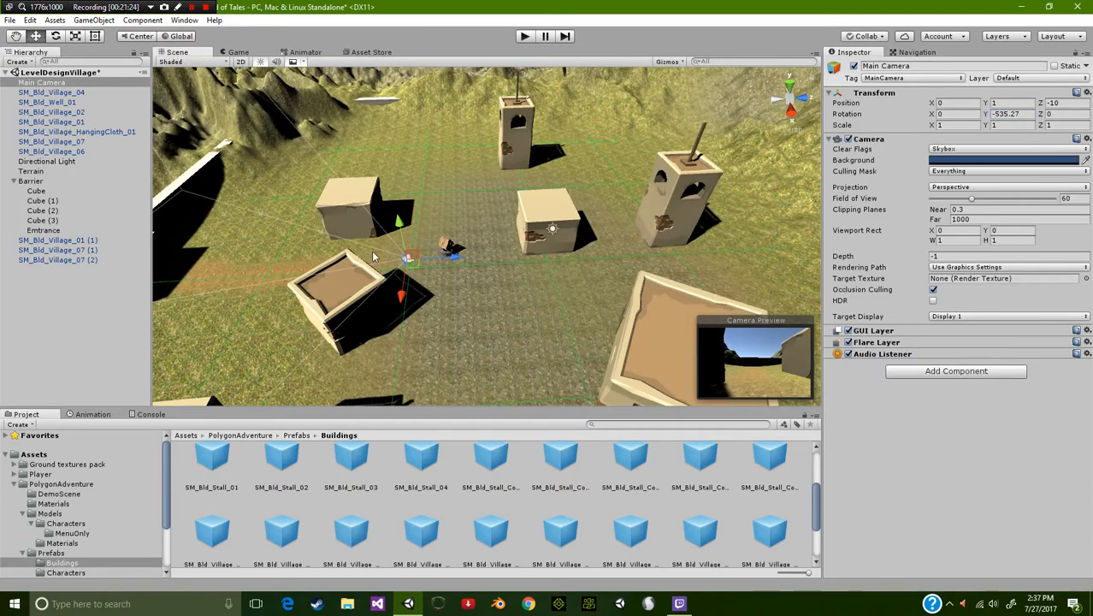
# Align the Main Camera with a high Scene view overlooking the village from outside the barrier
pyautogui.scroll(-5, 402, 260)
pyautogui.moveTo(402, 261); pyautogui.dragTo(560, 286, button='middle')
pyautogui.moveTo(376, 299); pyautogui.dragTo(478, 316, button='right')
pyautogui.moveTo(453, 333); pyautogui.dragTo(501, 219, button='middle')
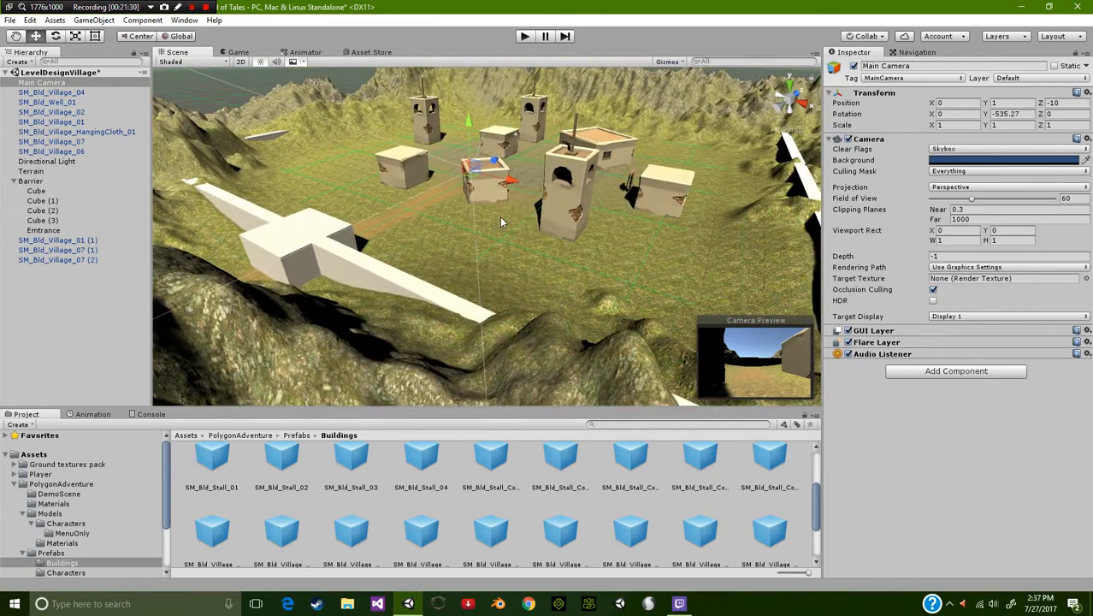
pyautogui.scroll(-3, 501, 218)
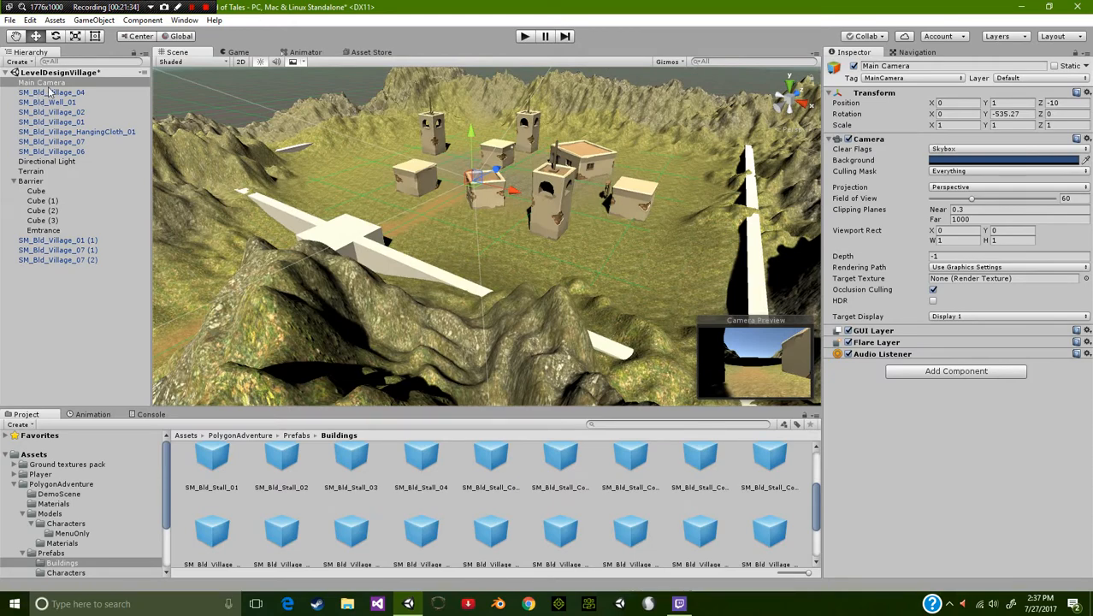
pyautogui.click(183, 22)
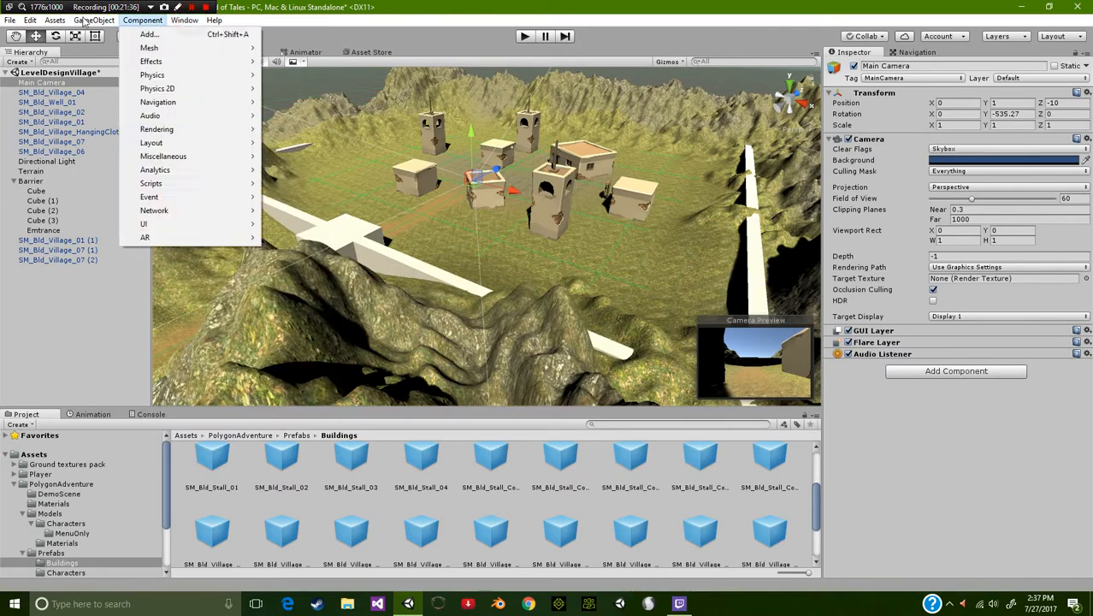
pyautogui.click(130, 283)
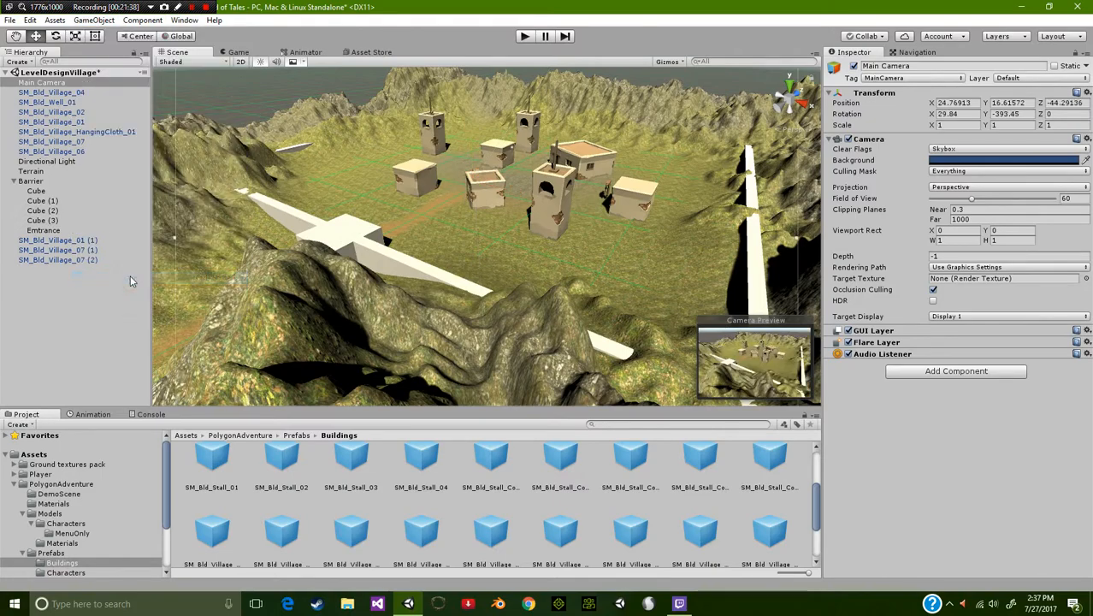
# Align the Main Camera with a lower, closer Scene view of the village at about X 20.11, Y 9.89, Z -38.31
pyautogui.scroll(-6, 502, 269)
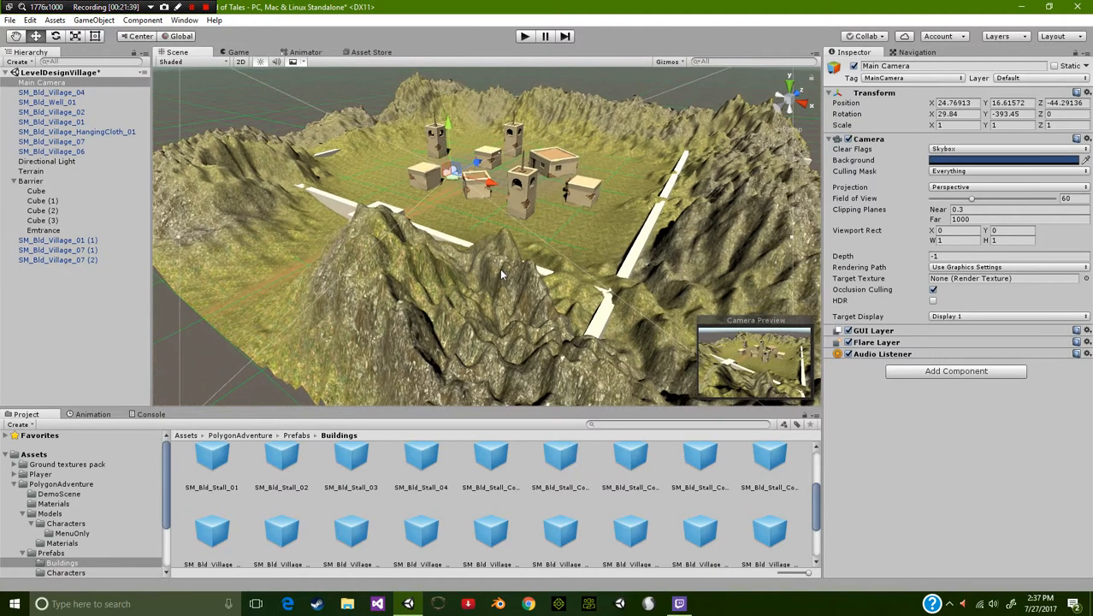
pyautogui.scroll(8, 497, 287)
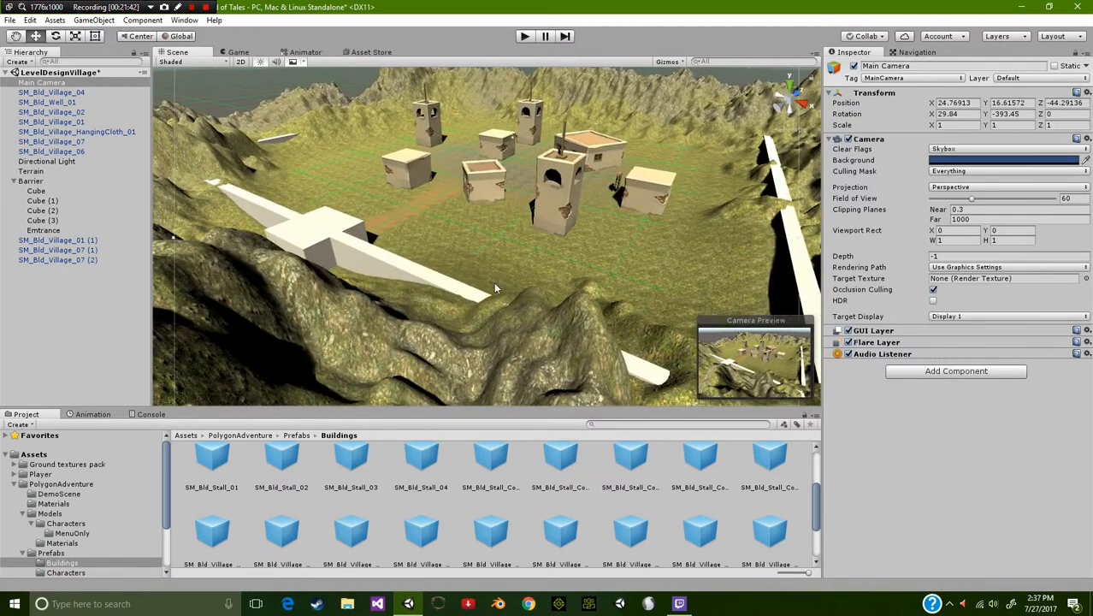
pyautogui.scroll(1, 494, 286)
pyautogui.moveTo(480, 289)
pyautogui.mouseDown(button='middle')
pyautogui.moveTo(478, 320)
pyautogui.moveTo(470, 289)
pyautogui.mouseUp(button='middle')
pyautogui.scroll(2, 472, 310)
pyautogui.moveTo(473, 313); pyautogui.dragTo(477, 274, button='right')
pyautogui.moveTo(477, 273); pyautogui.dragTo(495, 240, button='middle')
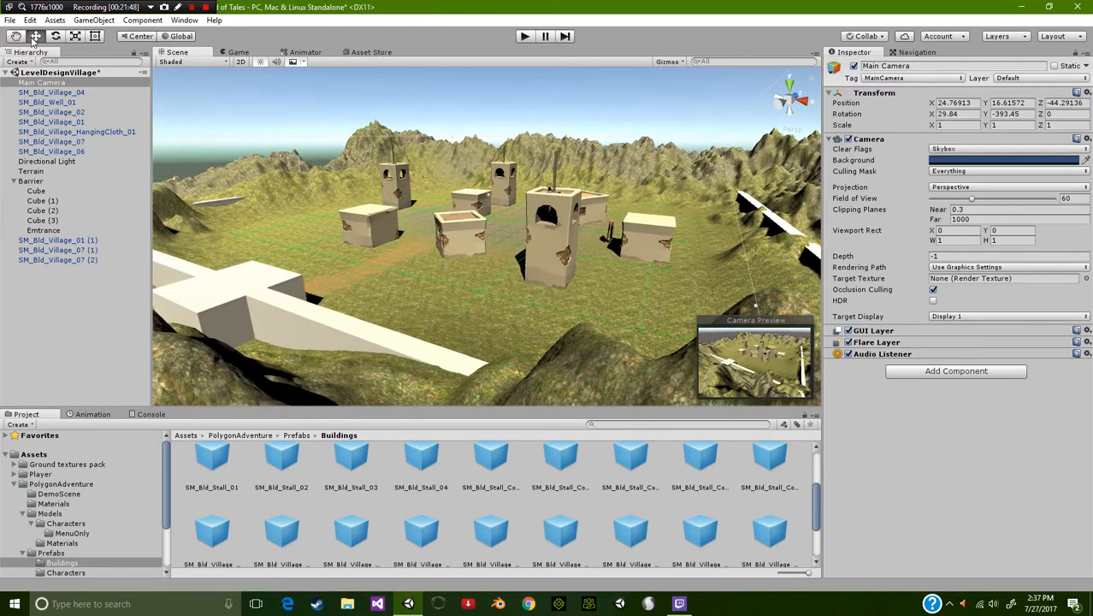
pyautogui.click(93, 20)
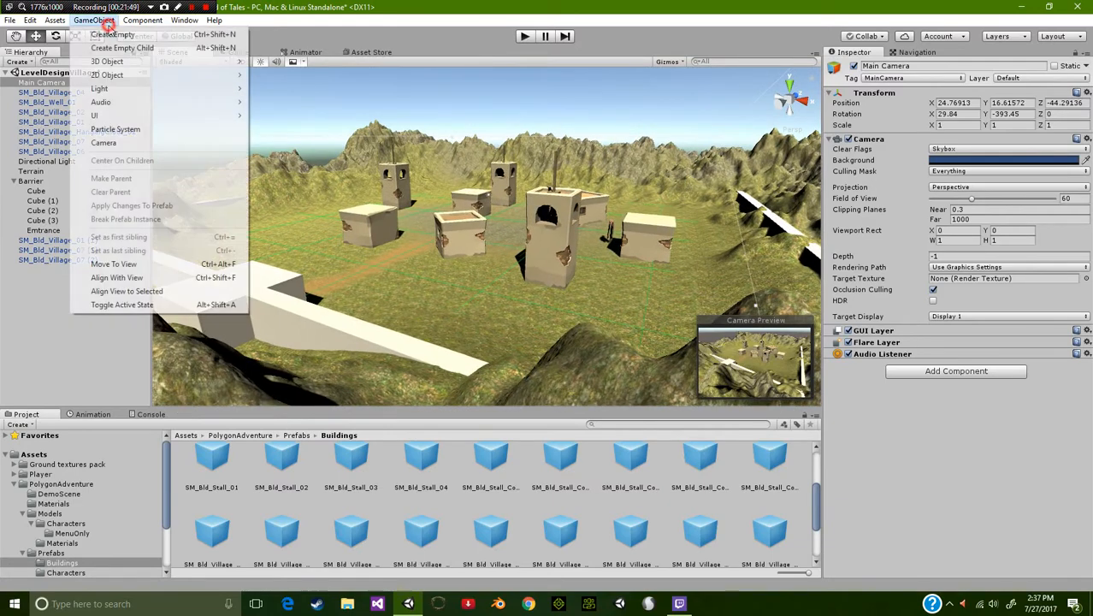
pyautogui.click(141, 279)
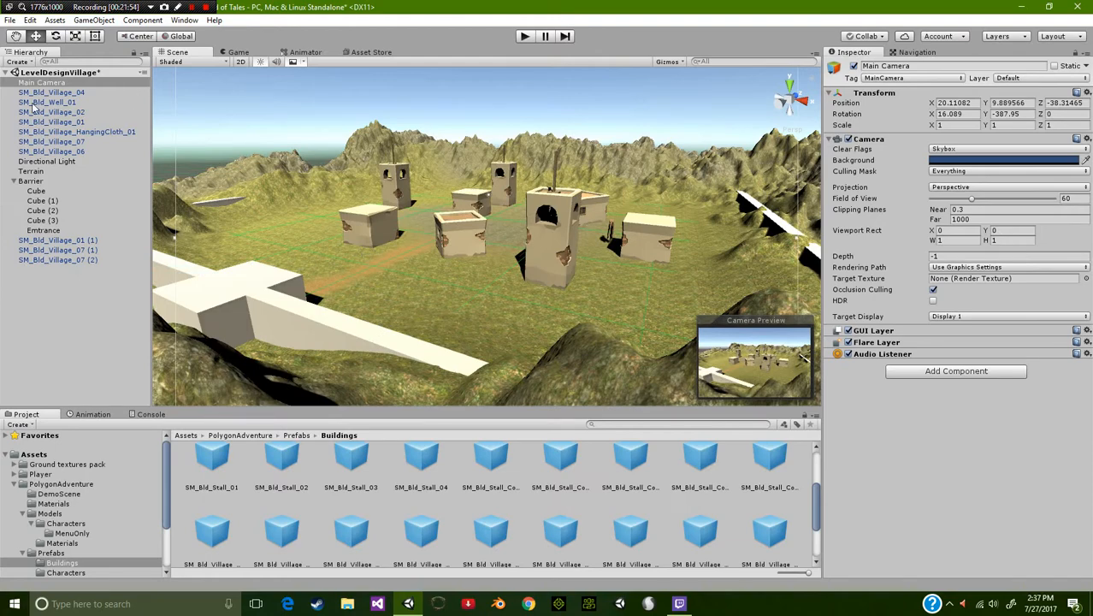
# Move the SM_Bld_Village_02 house to Z -19.06 and shift the SM_Bld_Village_01 house slightly along X away from SM_Bld_Village_06
pyautogui.click(456, 242)
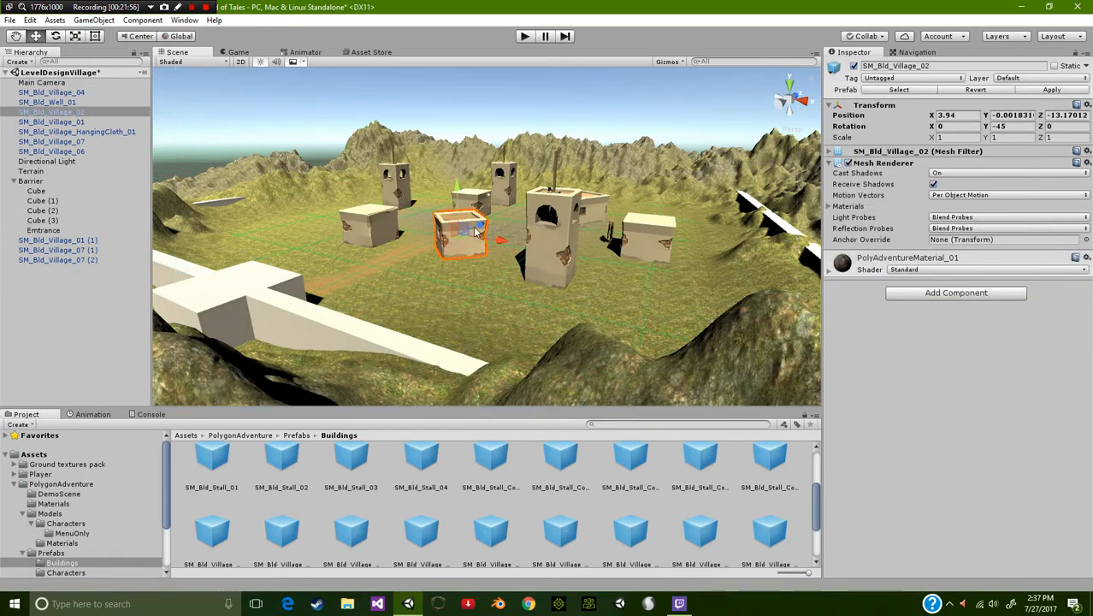
pyautogui.moveTo(480, 230); pyautogui.dragTo(448, 247)
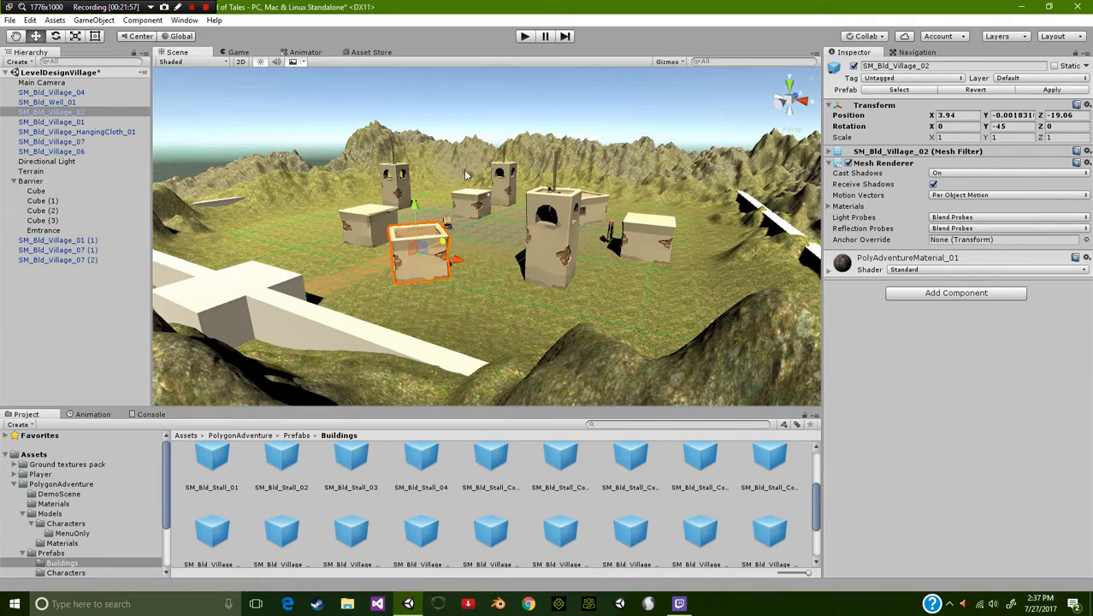
pyautogui.click(474, 198)
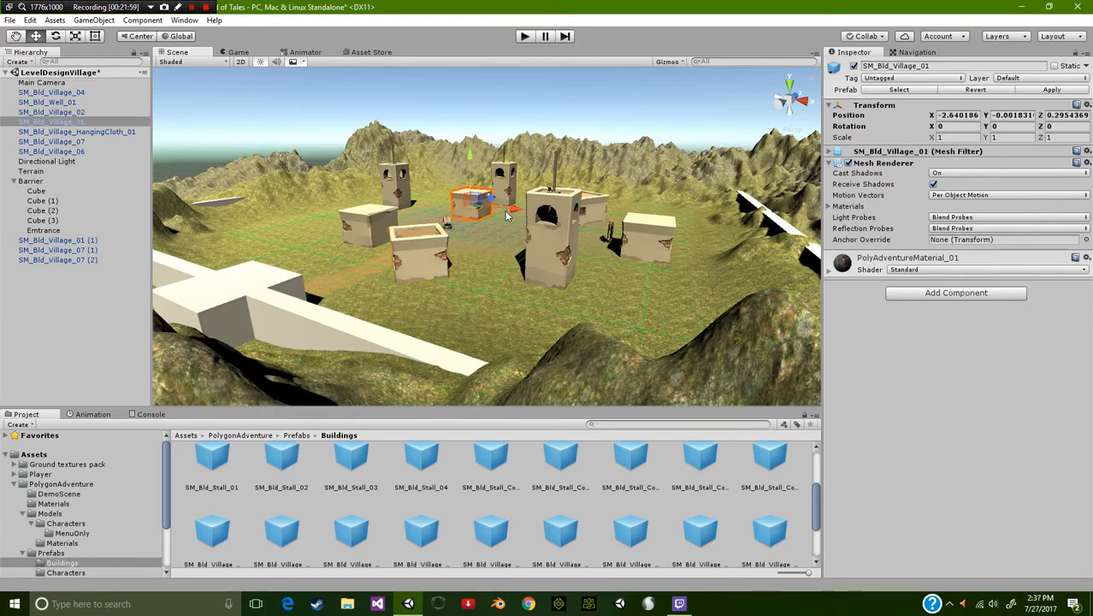
pyautogui.click(597, 203)
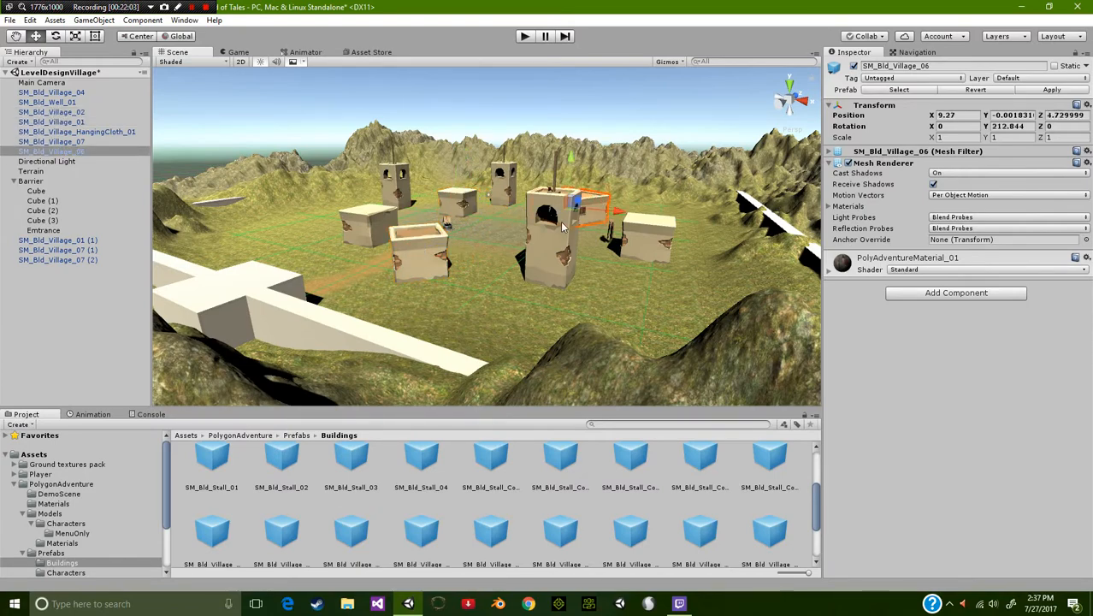
# Duplicate the SM_Bld_Village_01 house twice, placing one copy at X 0.15 and the other at X 0.15, Z -4.7
pyautogui.click(463, 208)
pyautogui.hotkey('ctrl', 'd')
pyautogui.moveTo(499, 208); pyautogui.dragTo(532, 221)
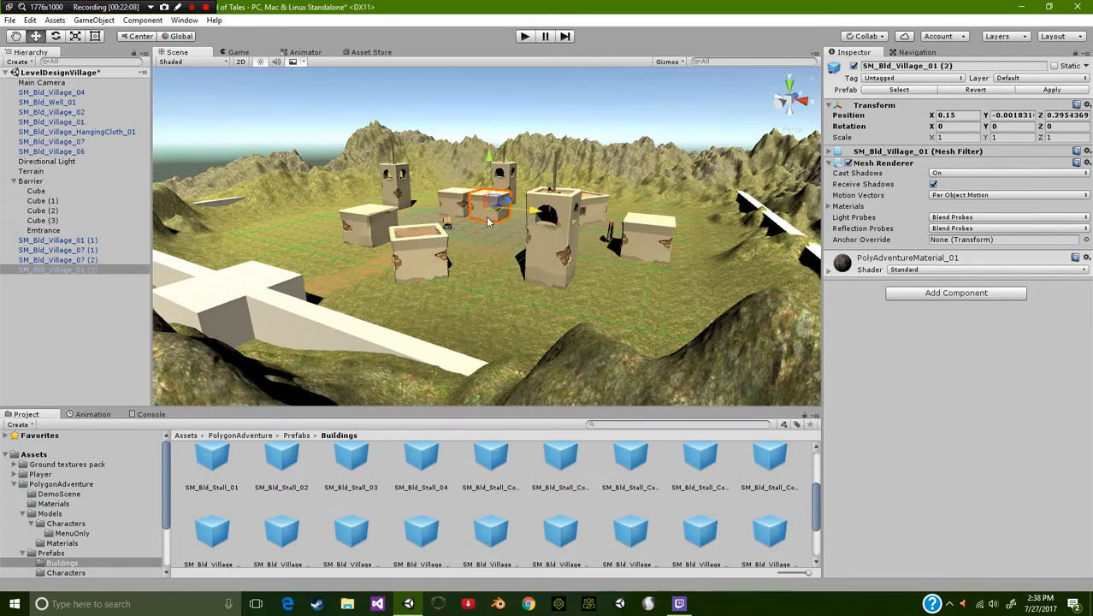
pyautogui.hotkey('ctrl', 'd')
pyautogui.moveTo(514, 200); pyautogui.dragTo(494, 219)
# Duplicate the SM_Bld_Village_04 house and place the copy at X -10.63, Z -9.77
pyautogui.click(374, 221)
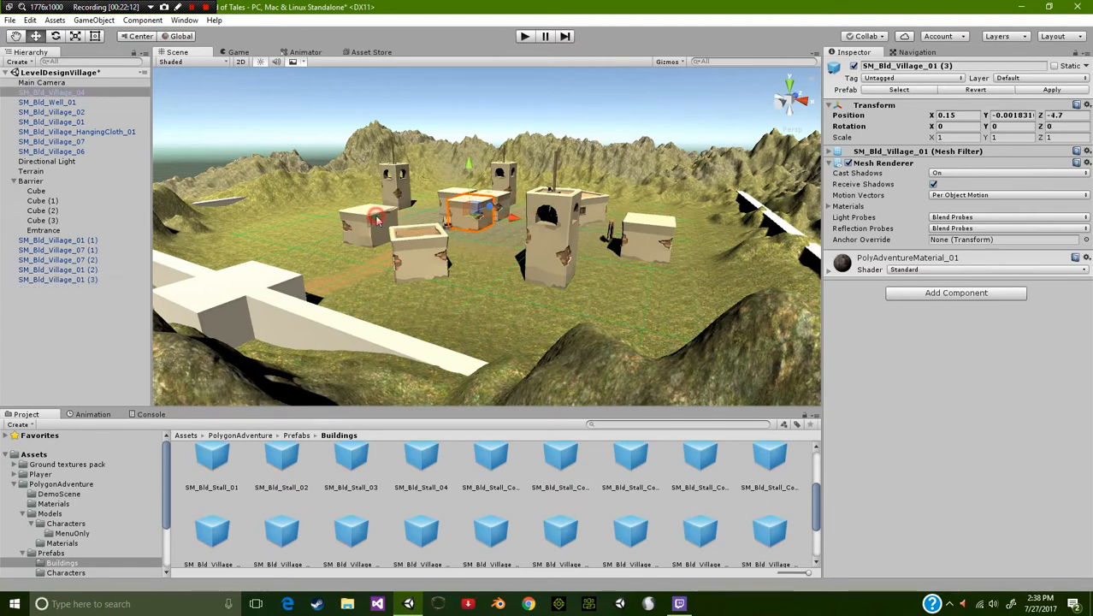
pyautogui.hotkey('ctrl', 'd')
pyautogui.moveTo(403, 220)
pyautogui.mouseDown()
pyautogui.moveTo(439, 208)
pyautogui.moveTo(421, 225)
pyautogui.moveTo(405, 220)
pyautogui.mouseUp()
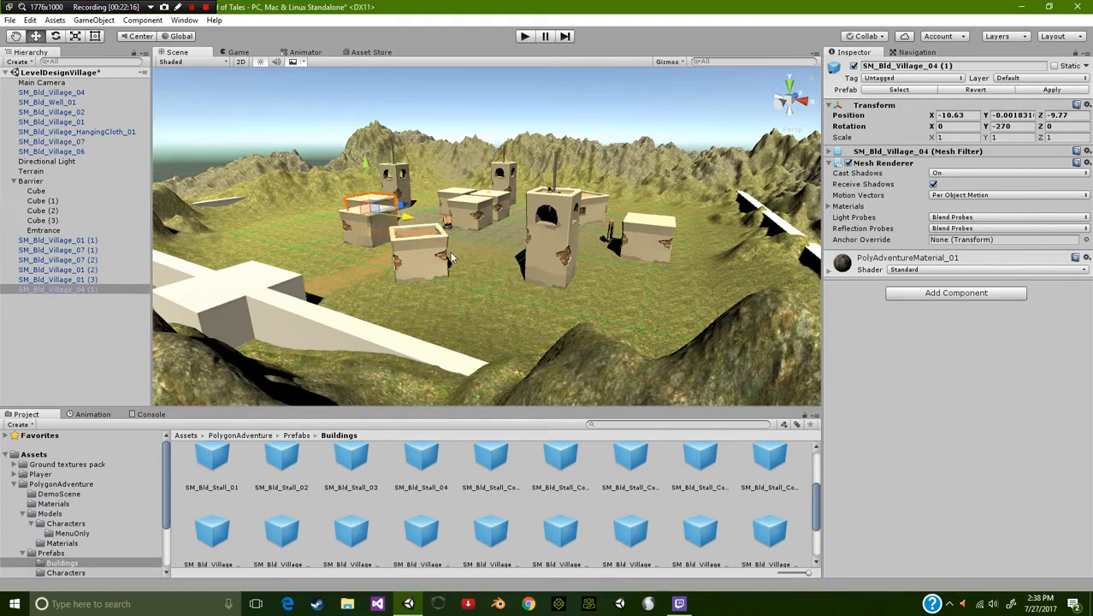
# Move the SM_Bld_Village_07 tower closer to the village centre at X 11.39, Z -12.64
pyautogui.click(419, 261)
pyautogui.click(564, 262)
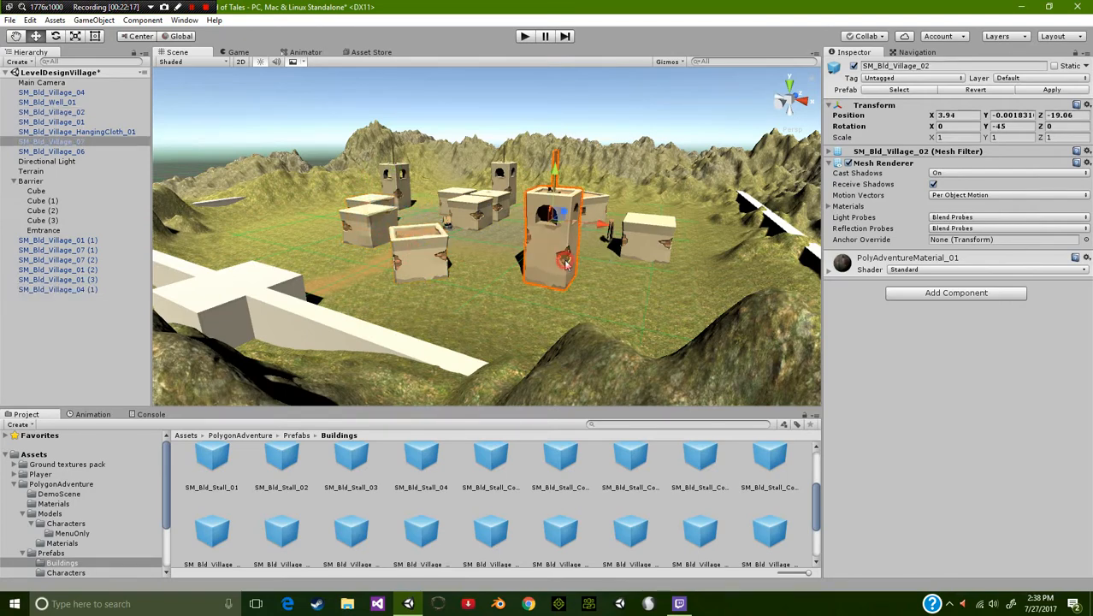
pyautogui.moveTo(595, 223); pyautogui.dragTo(554, 201)
# Move the SM_Bld_Village_HangingCloth_01 and the SM_Bld_Village_01 (1) house together along X toward the village centre
pyautogui.click(632, 237)
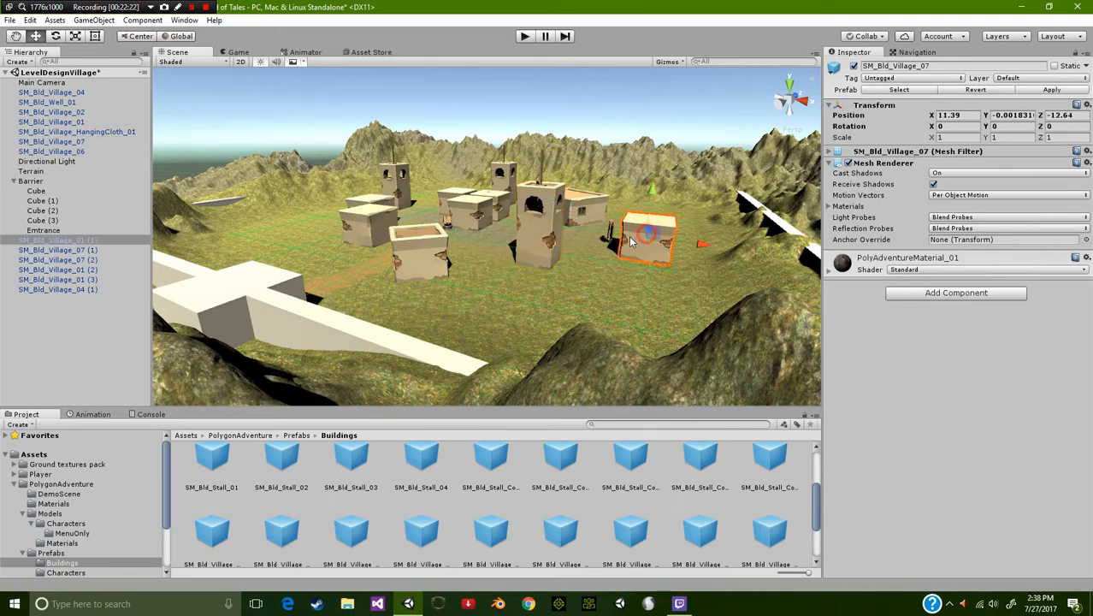
pyautogui.keyDown('shift'); pyautogui.click(613, 239); pyautogui.keyUp('shift')
pyautogui.click(612, 233)
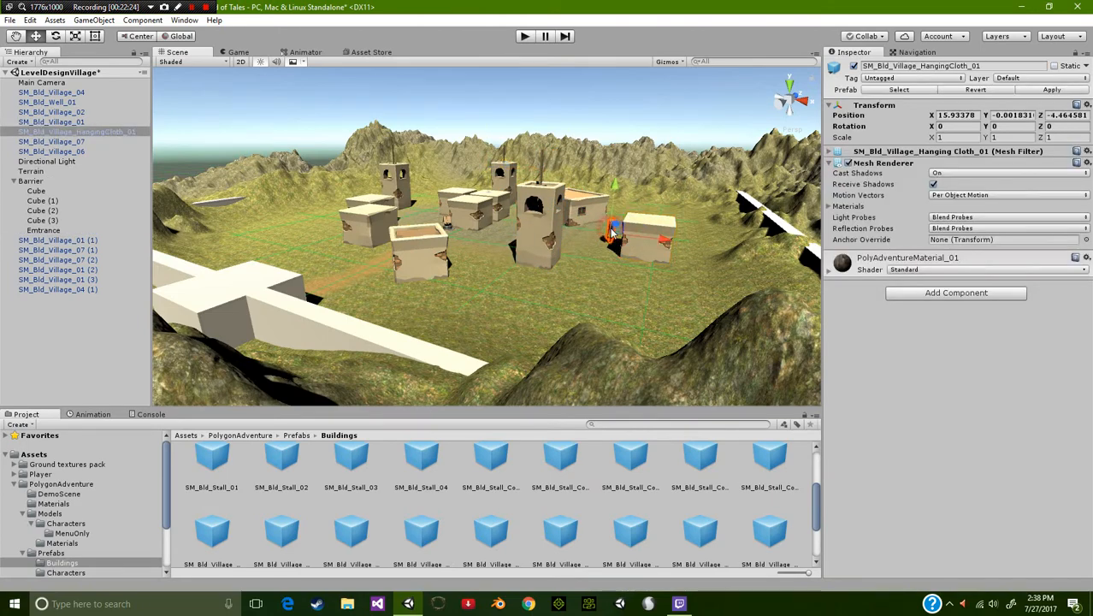
pyautogui.keyDown('shift'); pyautogui.click(639, 233); pyautogui.keyUp('shift')
pyautogui.moveTo(677, 242); pyautogui.dragTo(643, 240)
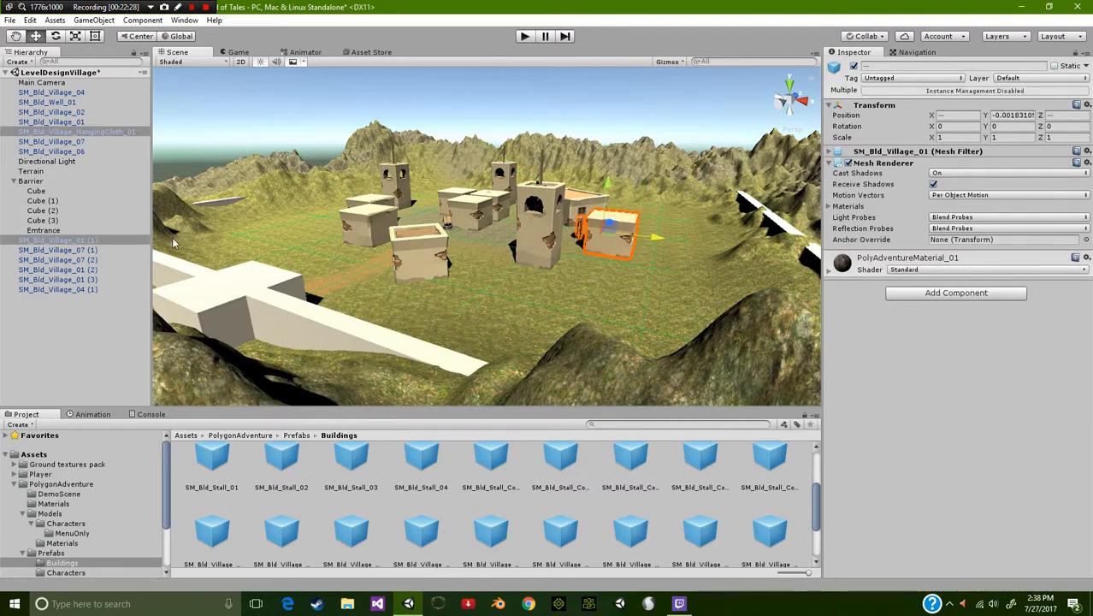
# Disable the Mesh Renderer on the four Barrier walls, Cube through Cube (3)
pyautogui.click(45, 181)
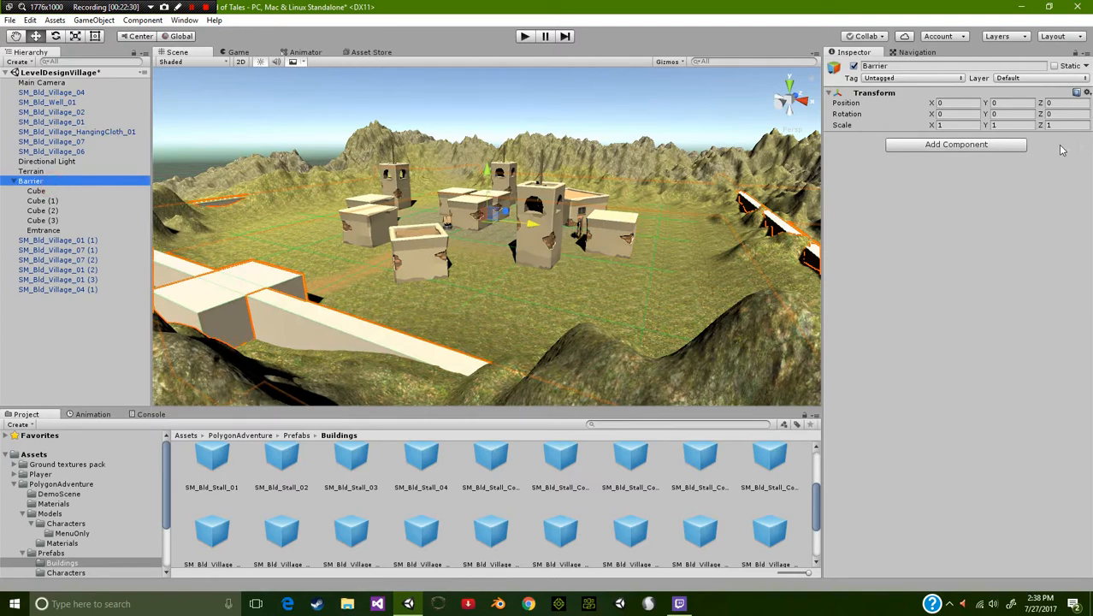
pyautogui.click(34, 190)
pyautogui.keyDown('shift'); pyautogui.click(41, 221); pyautogui.keyUp('shift')
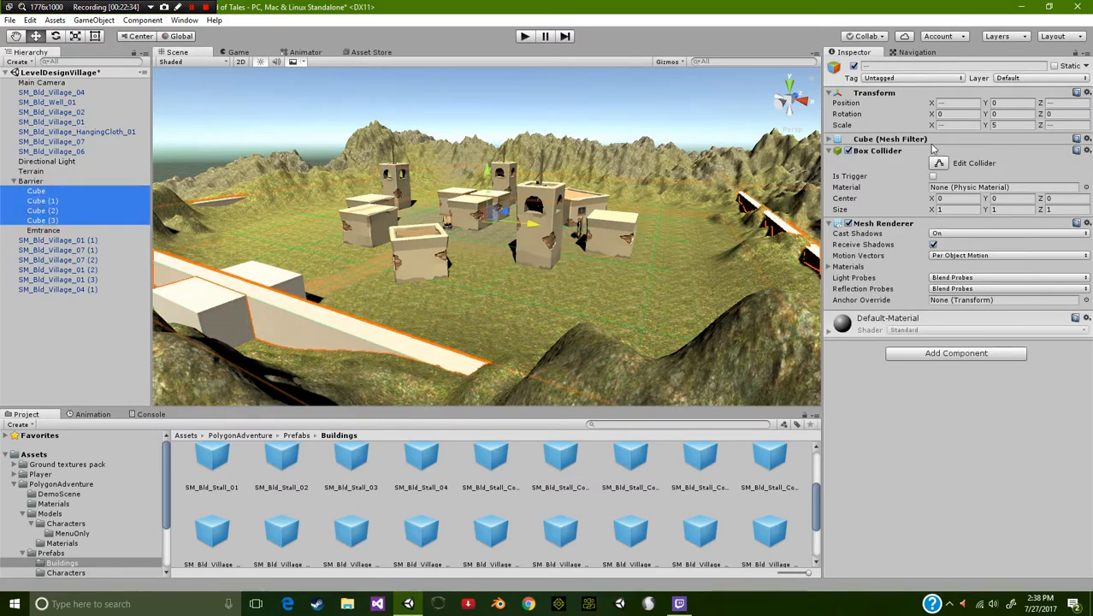
pyautogui.click(853, 67)
pyautogui.click(852, 67)
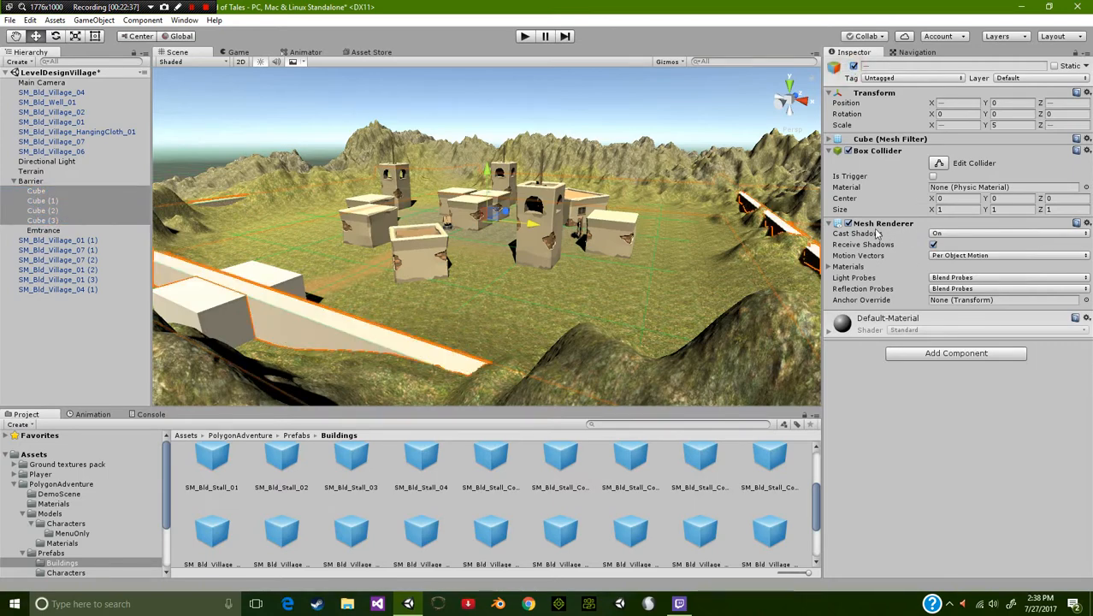
pyautogui.click(848, 223)
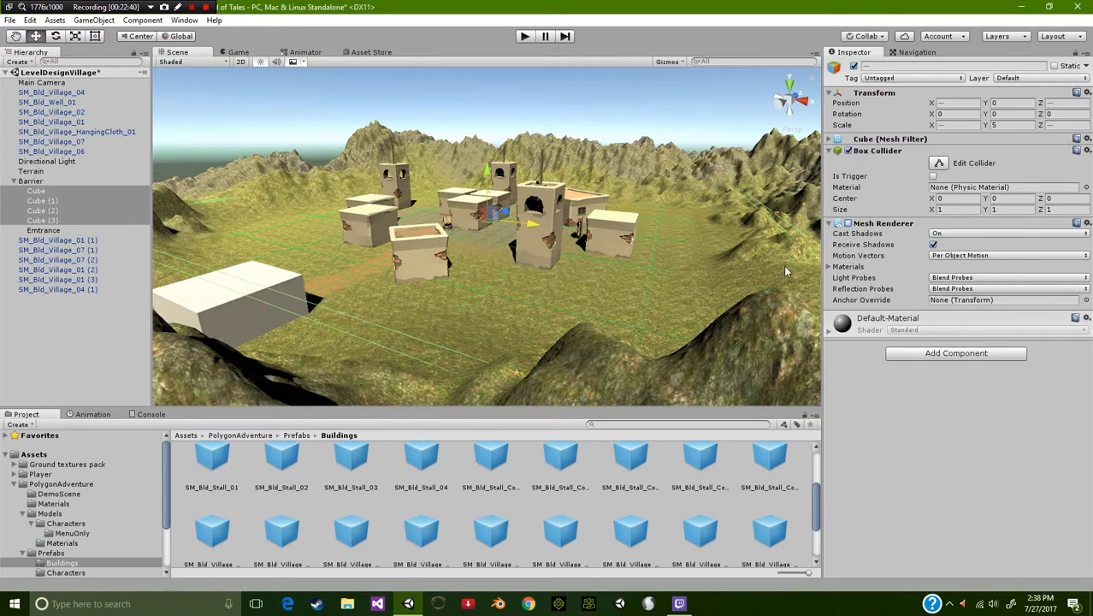
# Disable the Mesh Renderer on the Emtrance barrier block and clear the selection
pyautogui.click(190, 314)
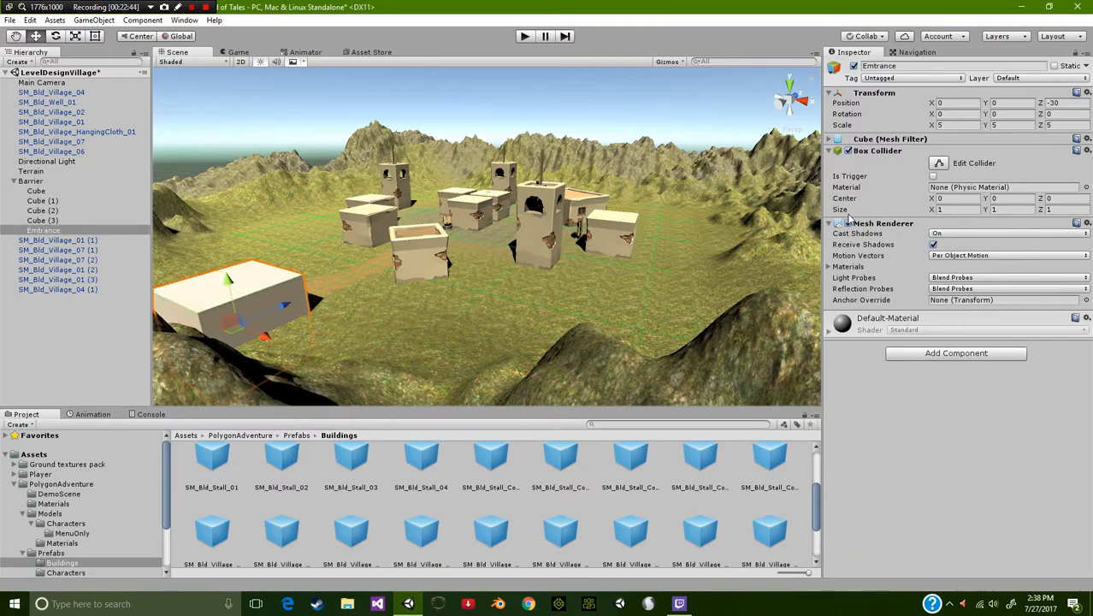
pyautogui.click(850, 232)
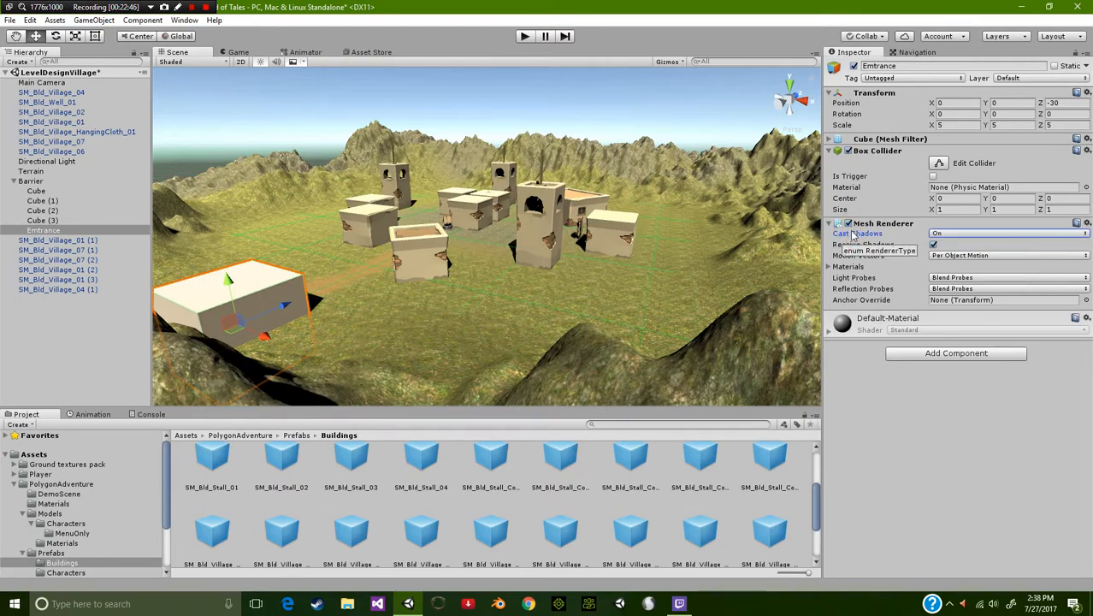
pyautogui.click(849, 223)
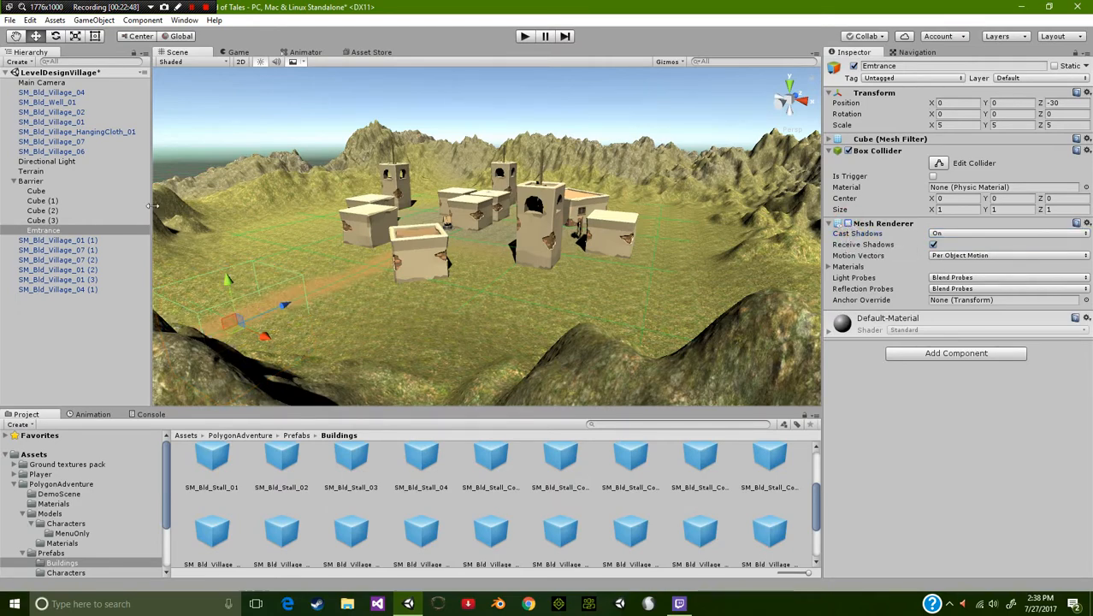
pyautogui.click(97, 340)
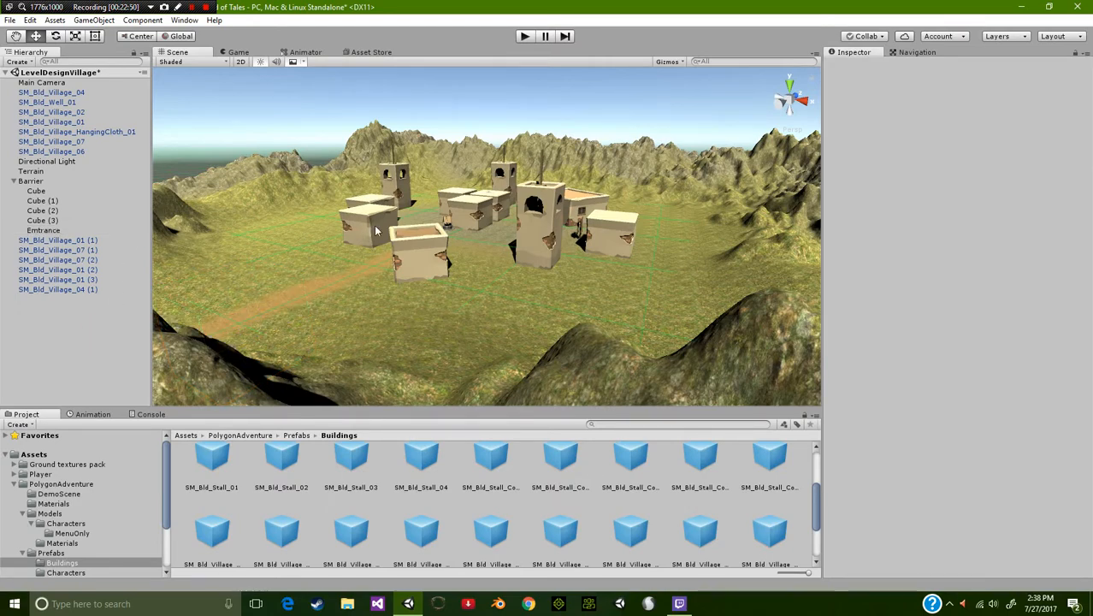
# Raise the Directional Light to Y 16.72 and rotate it to about X 47.23, Y -48.97, Z -23.83
pyautogui.click(291, 189)
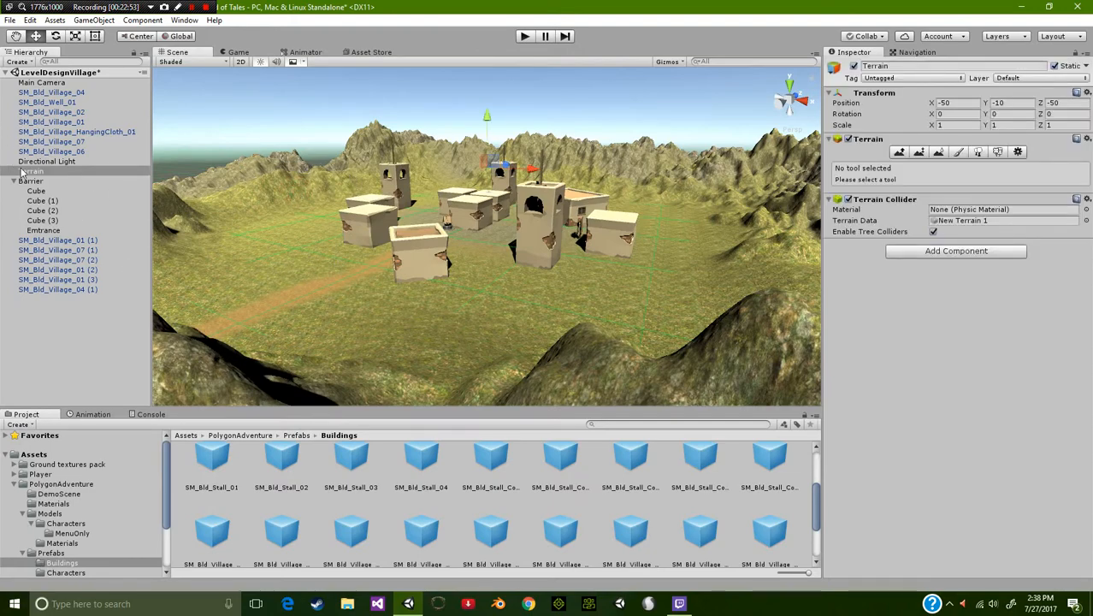
pyautogui.click(51, 161)
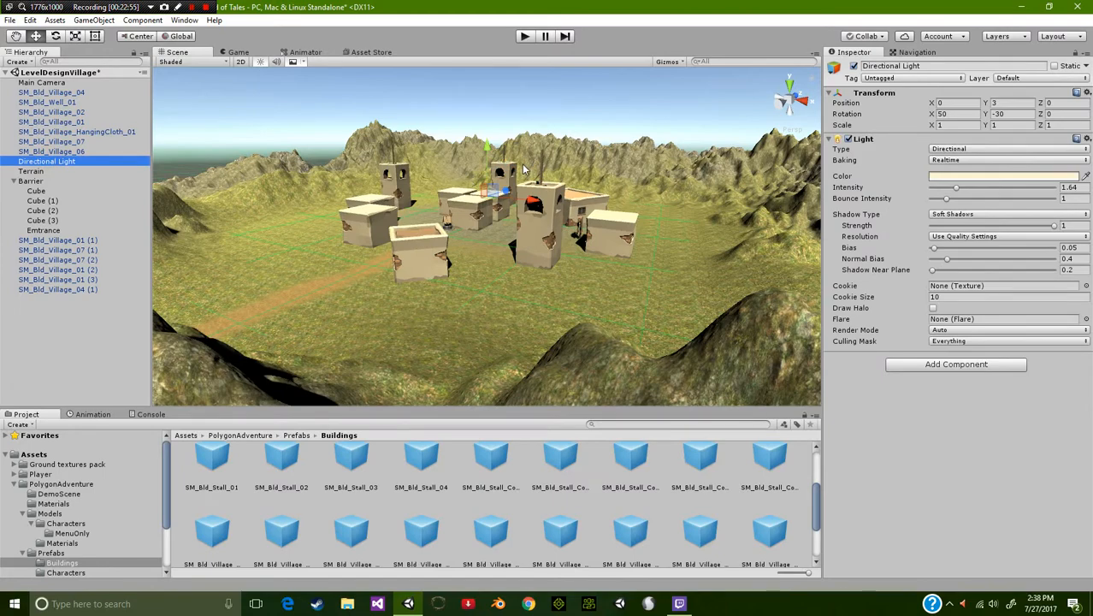
pyautogui.moveTo(490, 156); pyautogui.dragTo(511, 56)
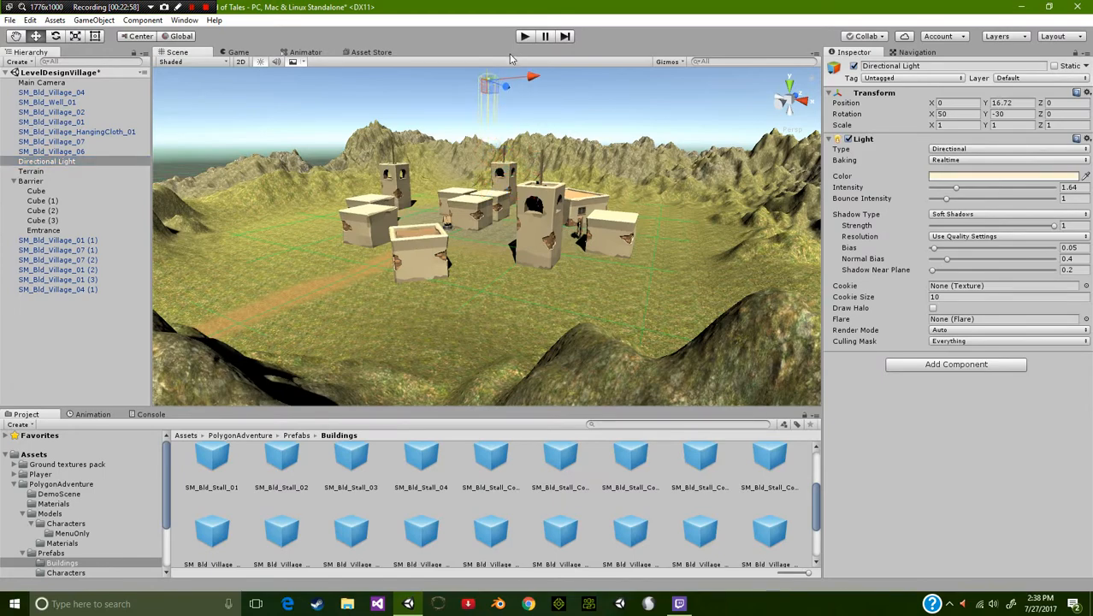
pyautogui.scroll(-2, 525, 107)
pyautogui.press('e')
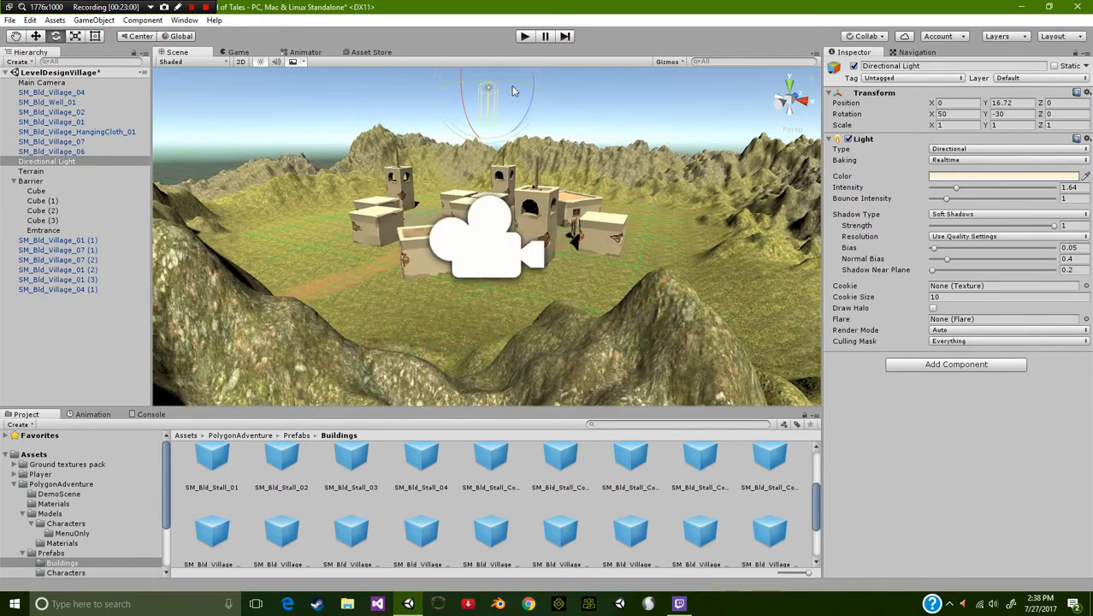
pyautogui.moveTo(533, 78); pyautogui.dragTo(492, 78)
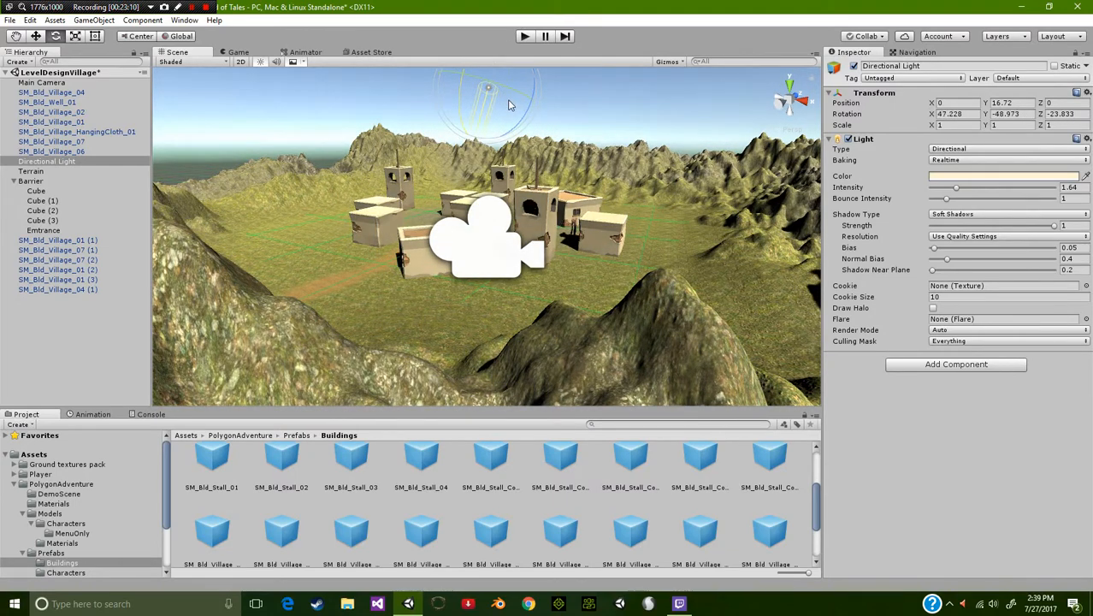
# Duplicate the Directional Light, list the copy directly below the original, and set the copy's intensity to 0.2
pyautogui.hotkey('ctrl', 'd')
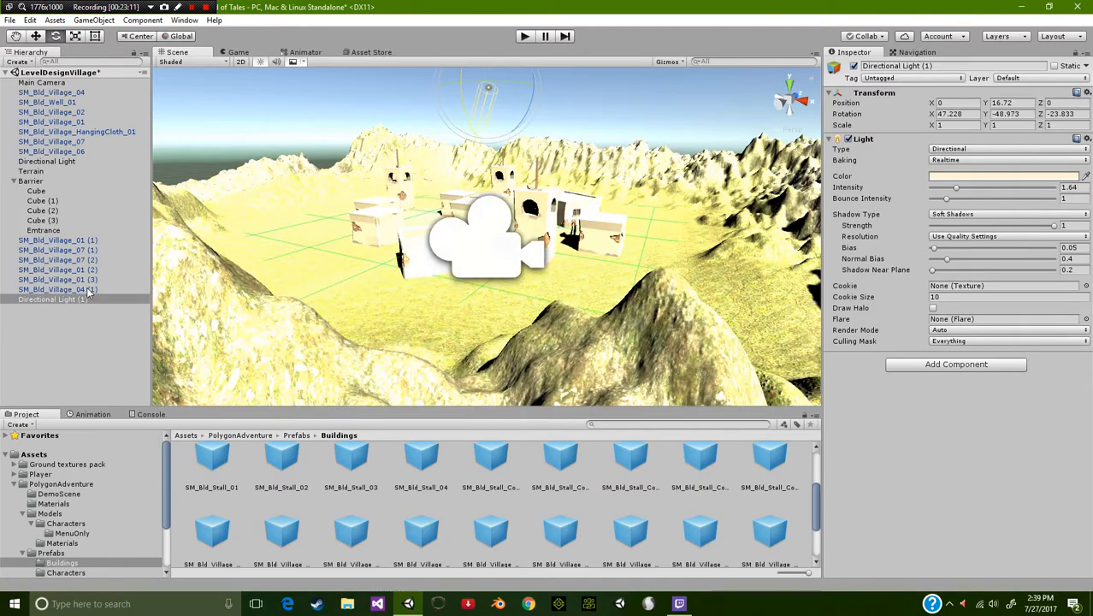
pyautogui.moveTo(43, 301); pyautogui.dragTo(3, 171)
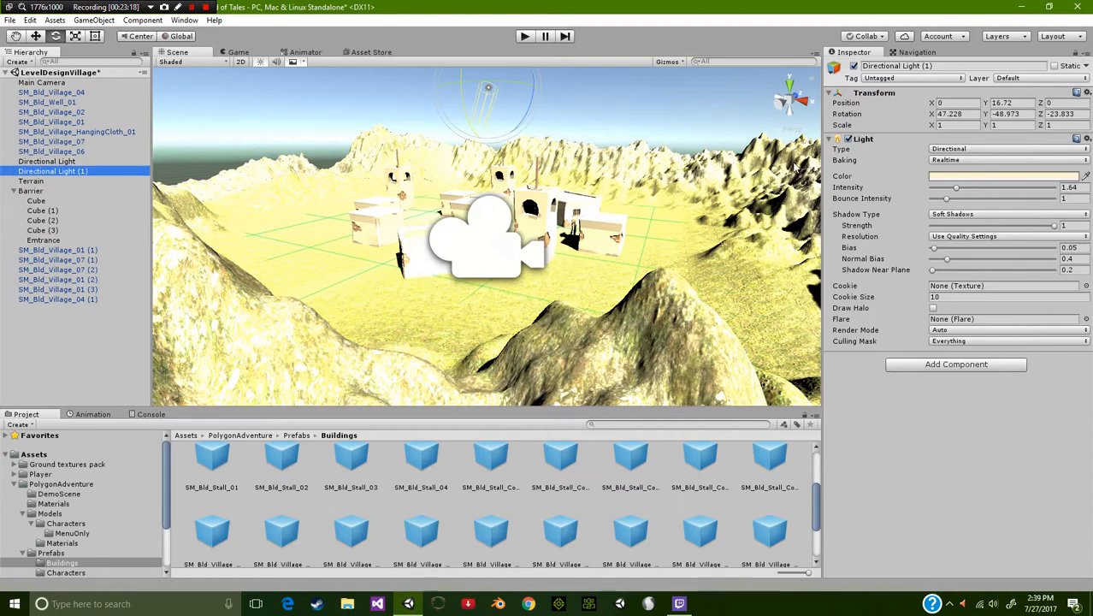
pyautogui.click(1070, 188)
pyautogui.write('1')
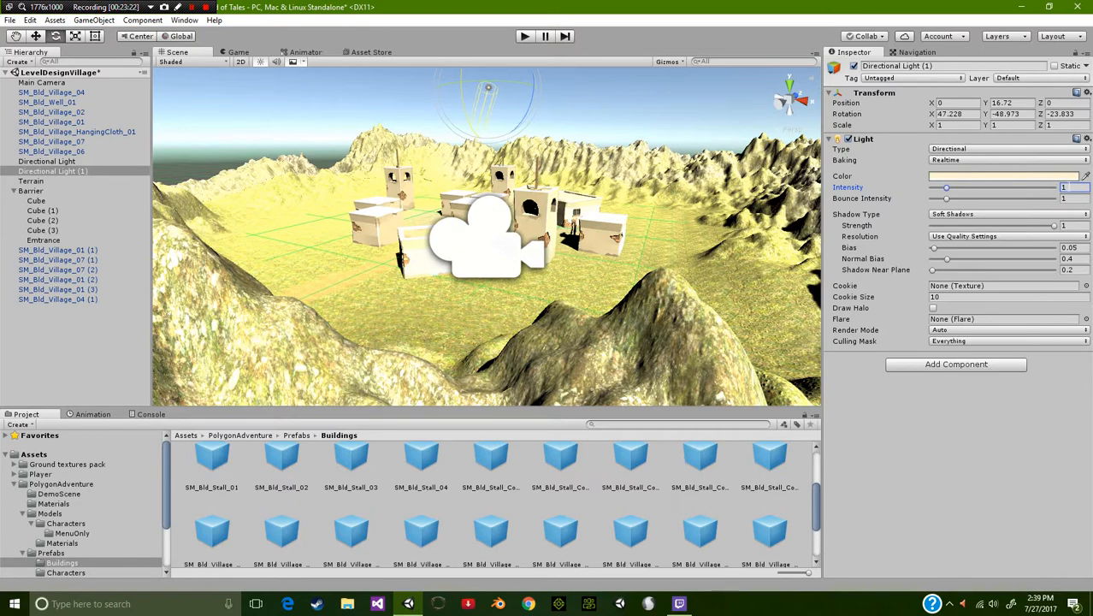
pyautogui.press('BackSpace')
pyautogui.write('0.2')
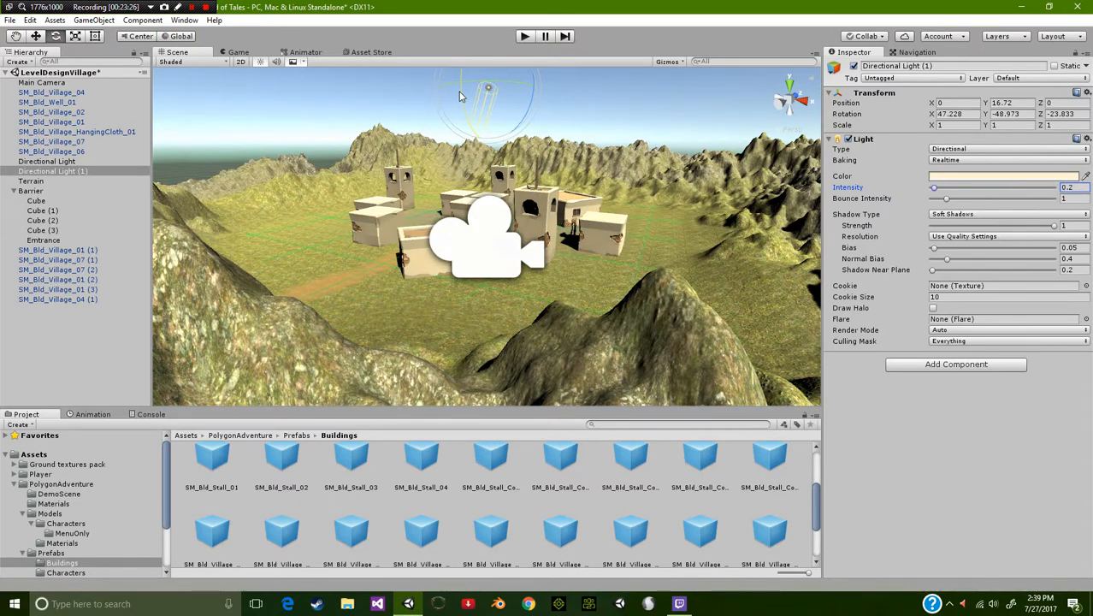
# Rotate the duplicated Directional Light (1) to about X 64.07, Y -291.16, Z -14.18
pyautogui.moveTo(459, 96); pyautogui.dragTo(491, 178)
pyautogui.moveTo(671, 243); pyautogui.dragTo(616, 326, button='middle')
pyautogui.moveTo(650, 271); pyautogui.dragTo(632, 243, button='right')
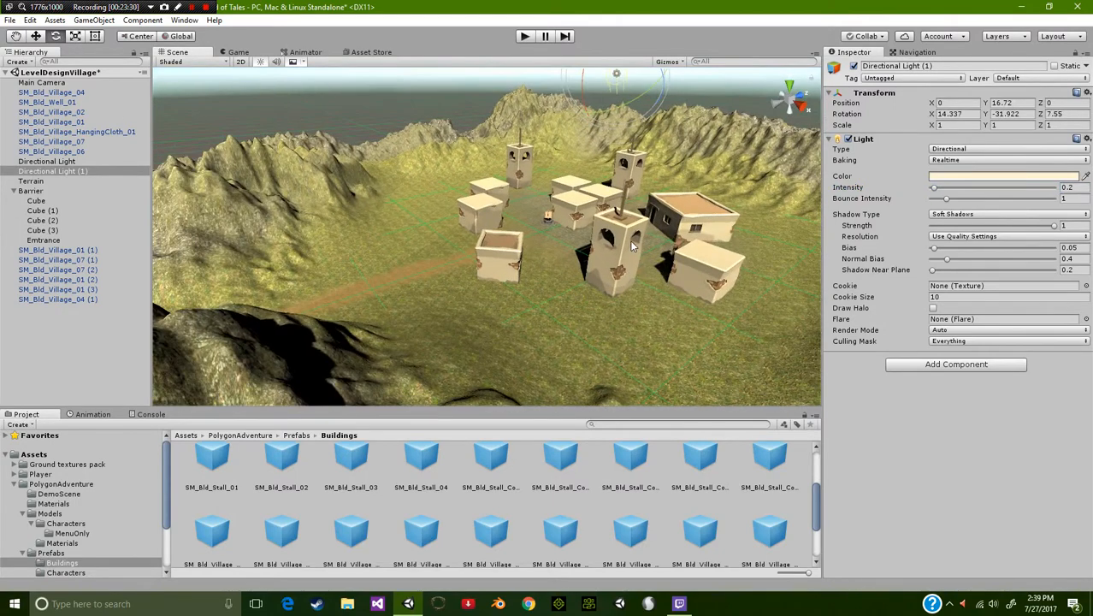
pyautogui.moveTo(605, 146); pyautogui.dragTo(674, 234, button='middle')
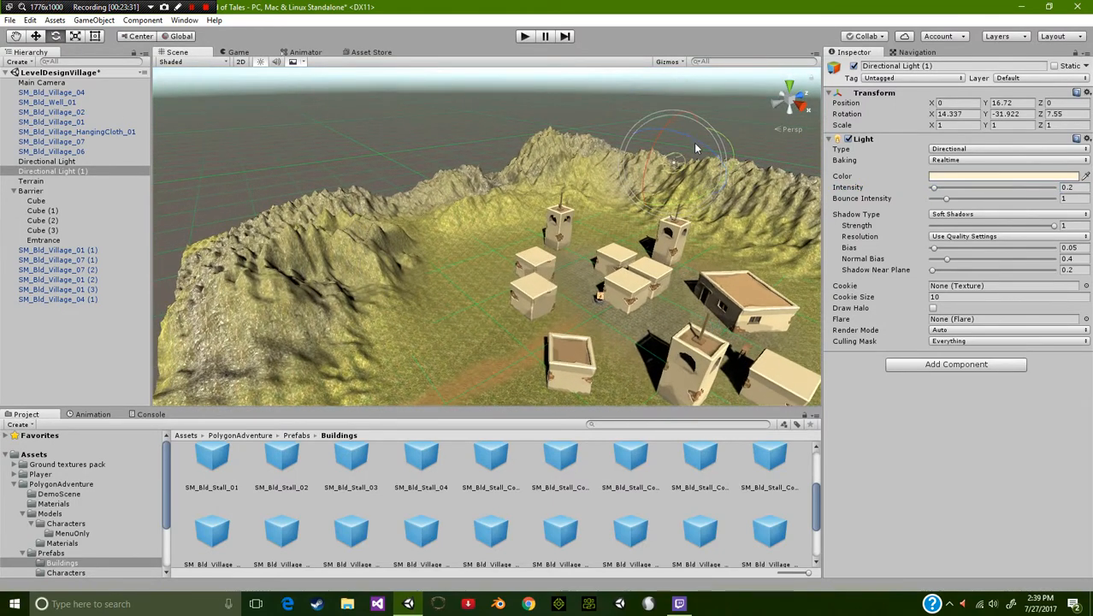
pyautogui.moveTo(732, 143); pyautogui.dragTo(745, 74)
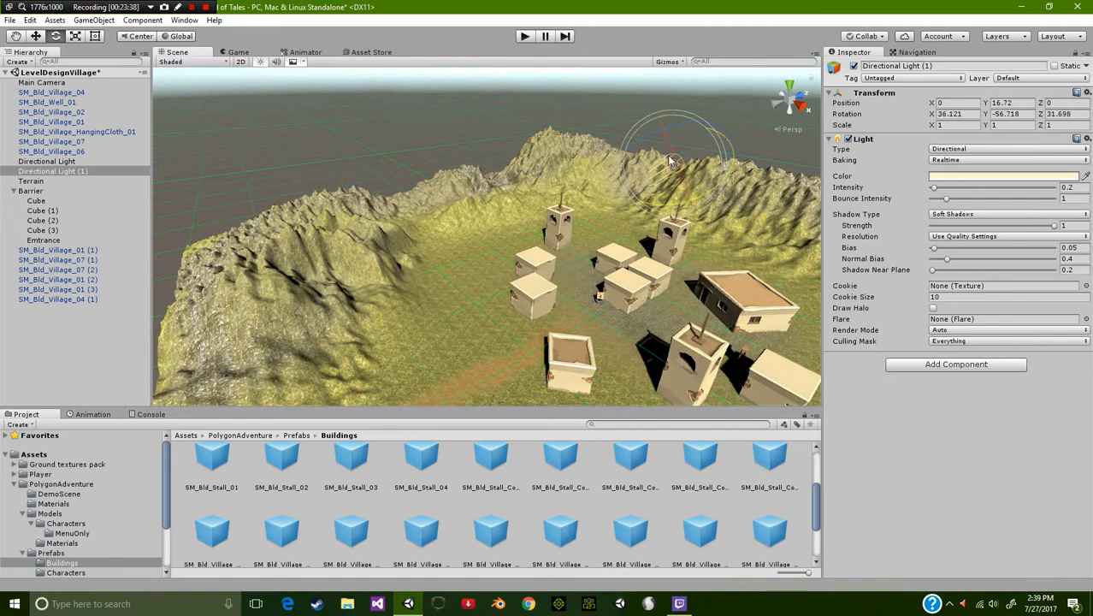
pyautogui.moveTo(671, 162); pyautogui.dragTo(659, 123)
pyautogui.moveTo(511, 232)
pyautogui.mouseDown(button='right')
pyautogui.moveTo(616, 251)
pyautogui.moveTo(610, 266)
pyautogui.moveTo(736, 354)
pyautogui.moveTo(593, 347)
pyautogui.moveTo(499, 236)
pyautogui.mouseUp(button='right')
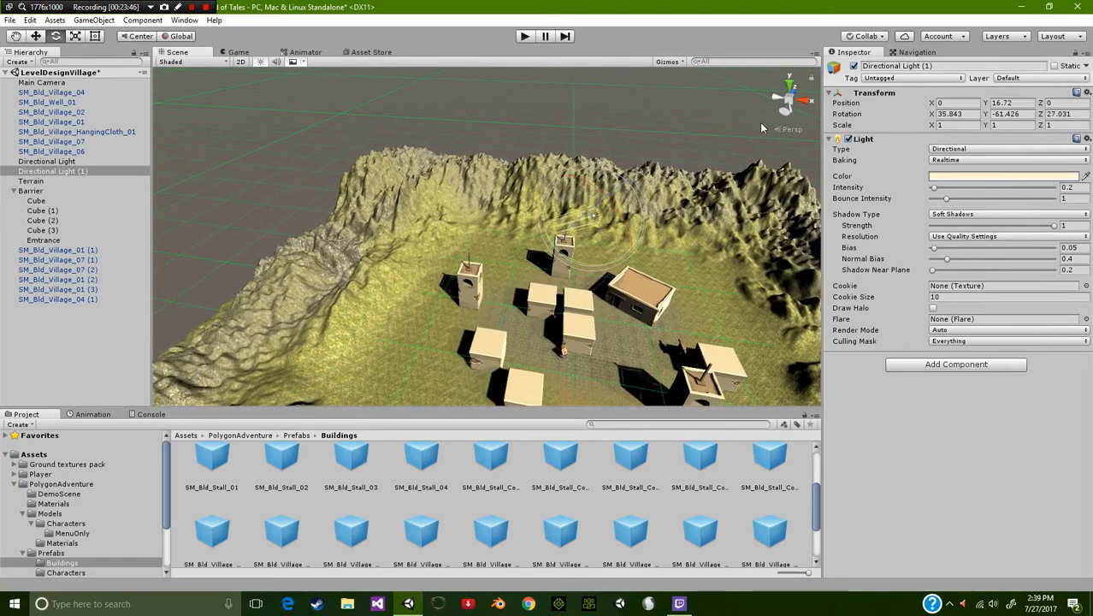
pyautogui.moveTo(992, 121); pyautogui.dragTo(781, 151)
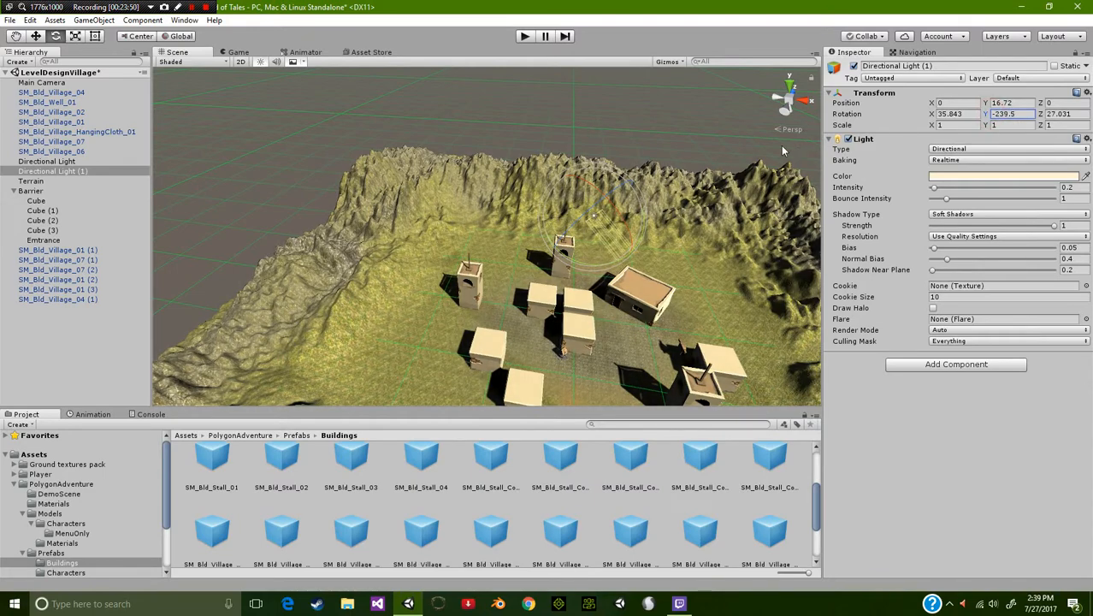
pyautogui.moveTo(599, 196); pyautogui.dragTo(646, 254)
pyautogui.moveTo(630, 256); pyautogui.dragTo(548, 191, button='middle')
pyautogui.scroll(2, 551, 197)
pyautogui.scroll(2, 548, 196)
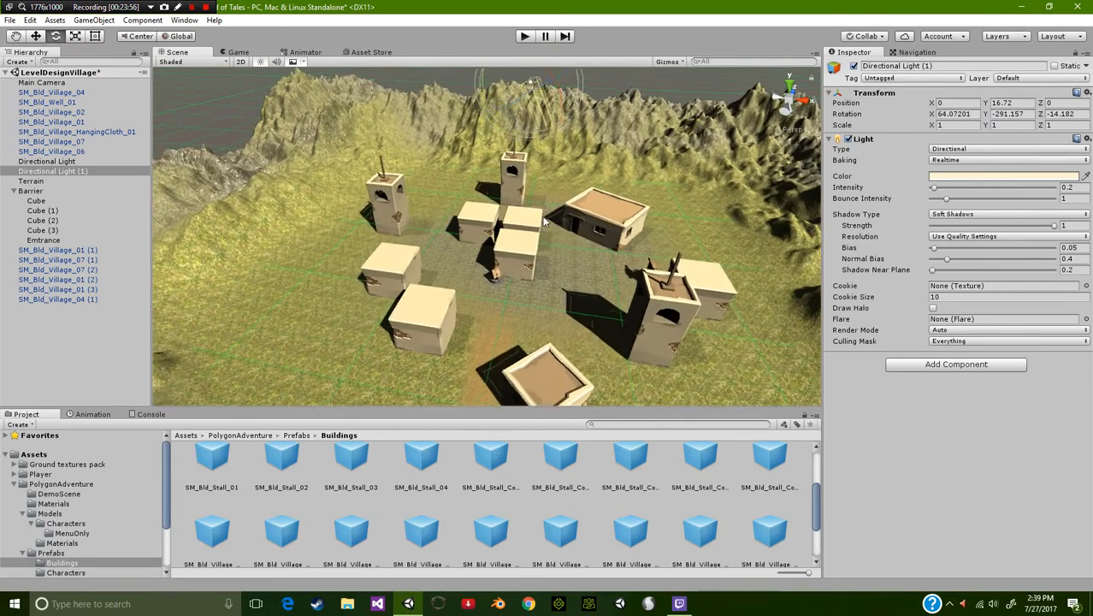
# Rotate the original Directional Light about the vertical axis to Y -29.491
pyautogui.moveTo(520, 240); pyautogui.dragTo(473, 142, button='middle')
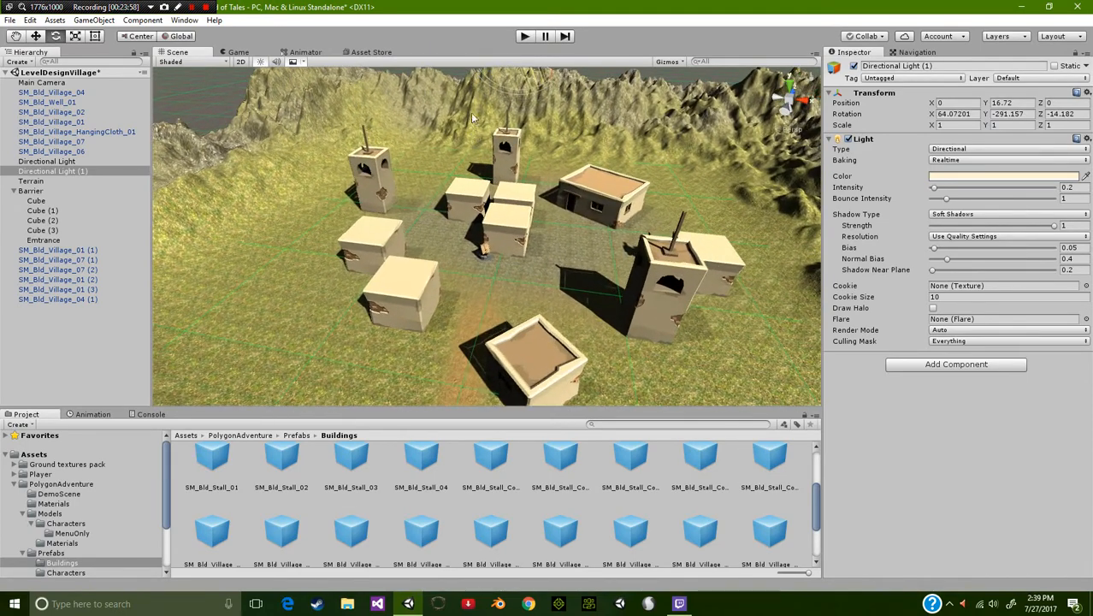
pyautogui.click(46, 154)
pyautogui.click(47, 160)
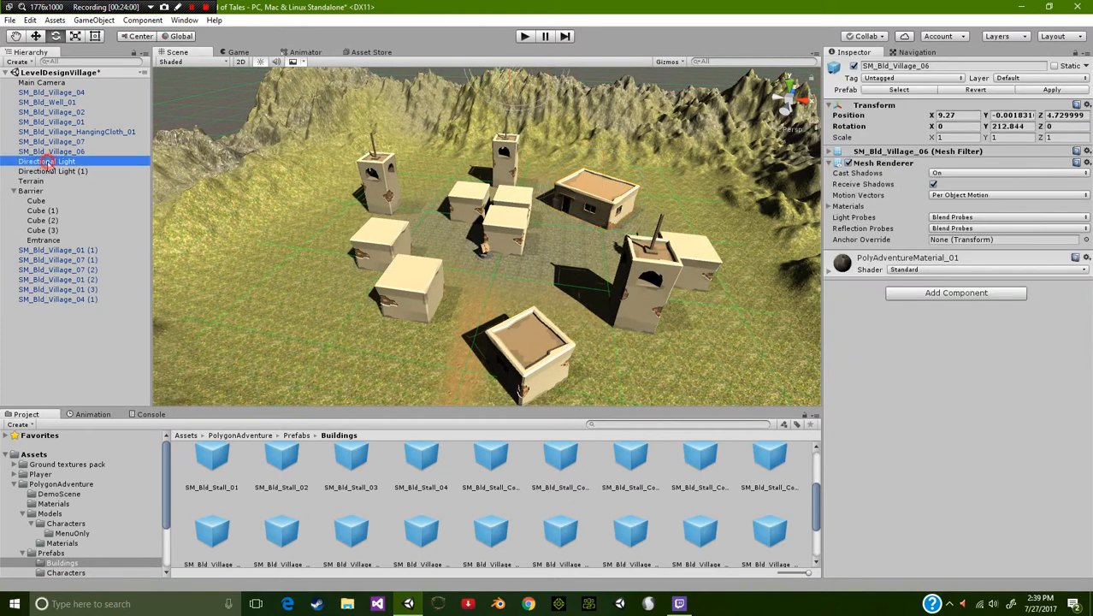
pyautogui.scroll(-1, 523, 150)
pyautogui.scroll(-2, 519, 106)
pyautogui.moveTo(524, 96)
pyautogui.mouseDown()
pyautogui.moveTo(522, 107)
pyautogui.moveTo(538, 107)
pyautogui.mouseUp()
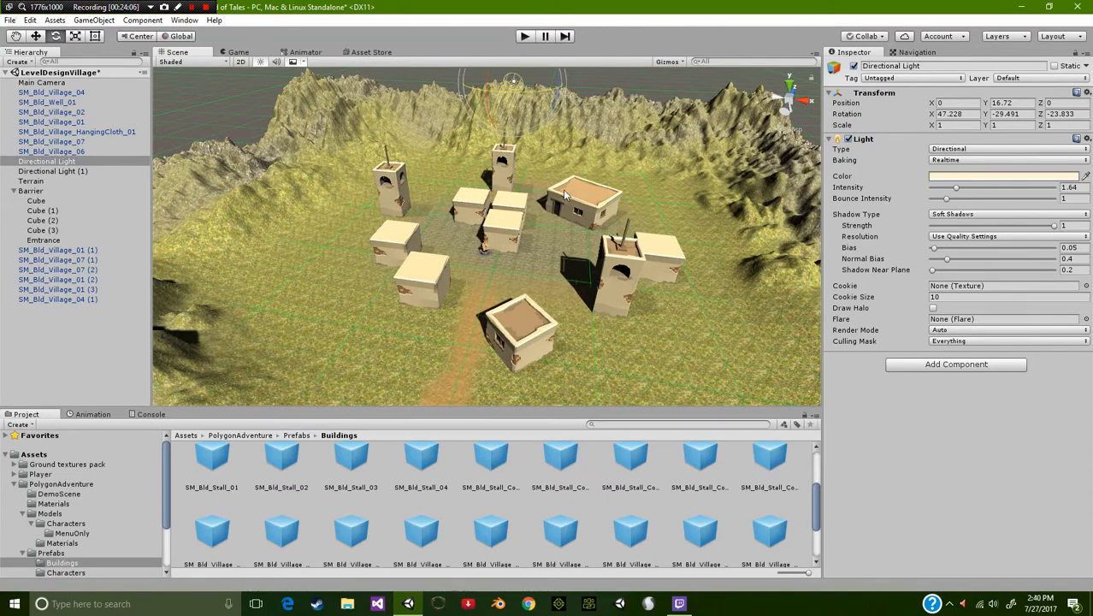
pyautogui.moveTo(565, 195); pyautogui.dragTo(537, 173, button='middle')
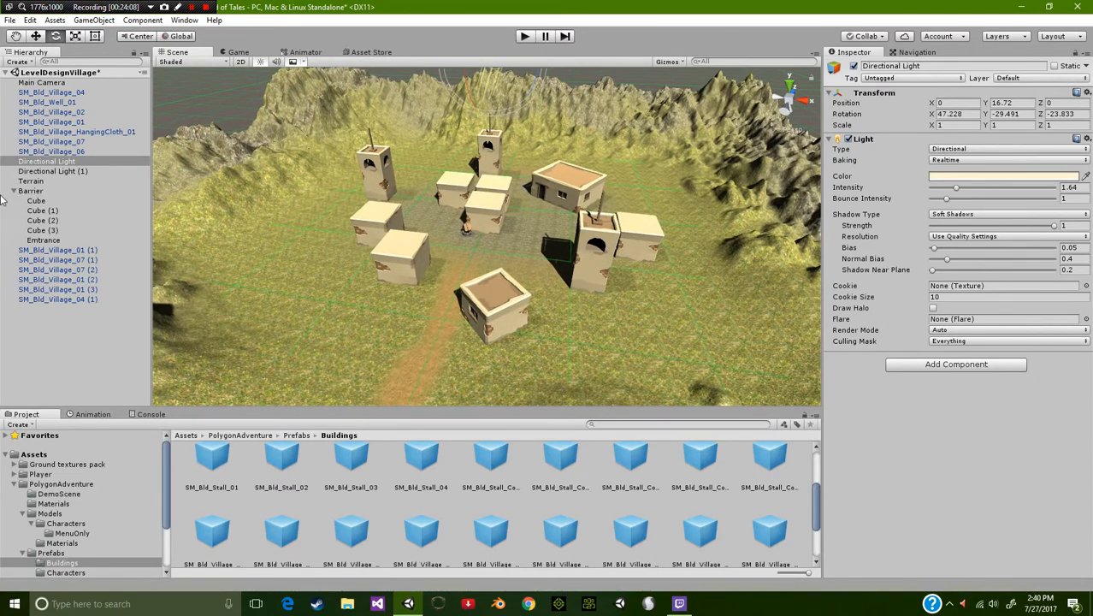
# Raise gentle mounds in the open terrain around the village with the soft round brush at size 100 and opacity 5
pyautogui.click(62, 180)
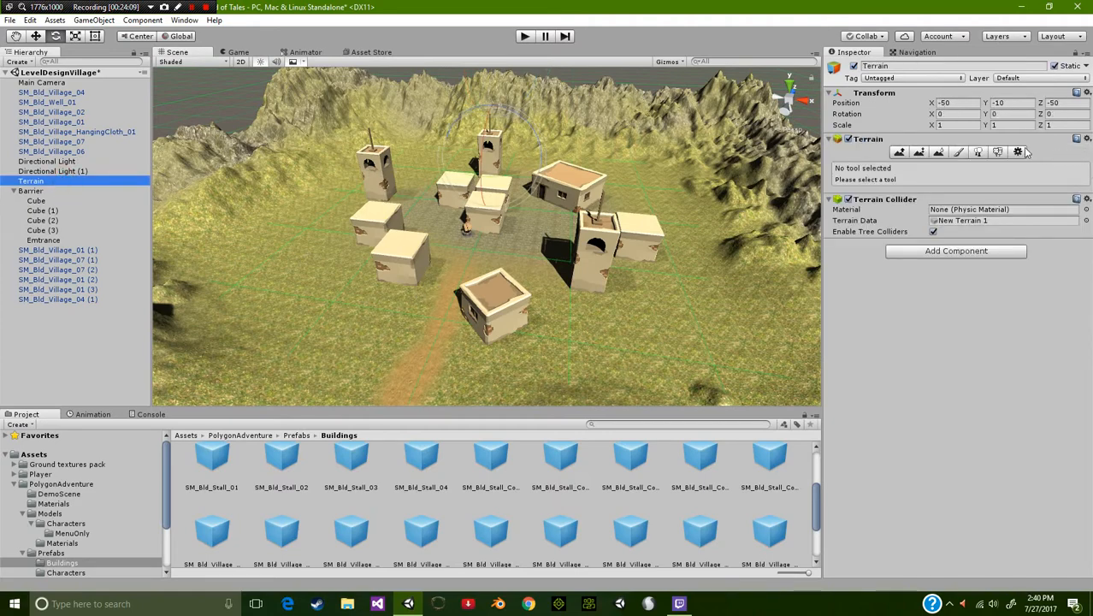
pyautogui.click(959, 152)
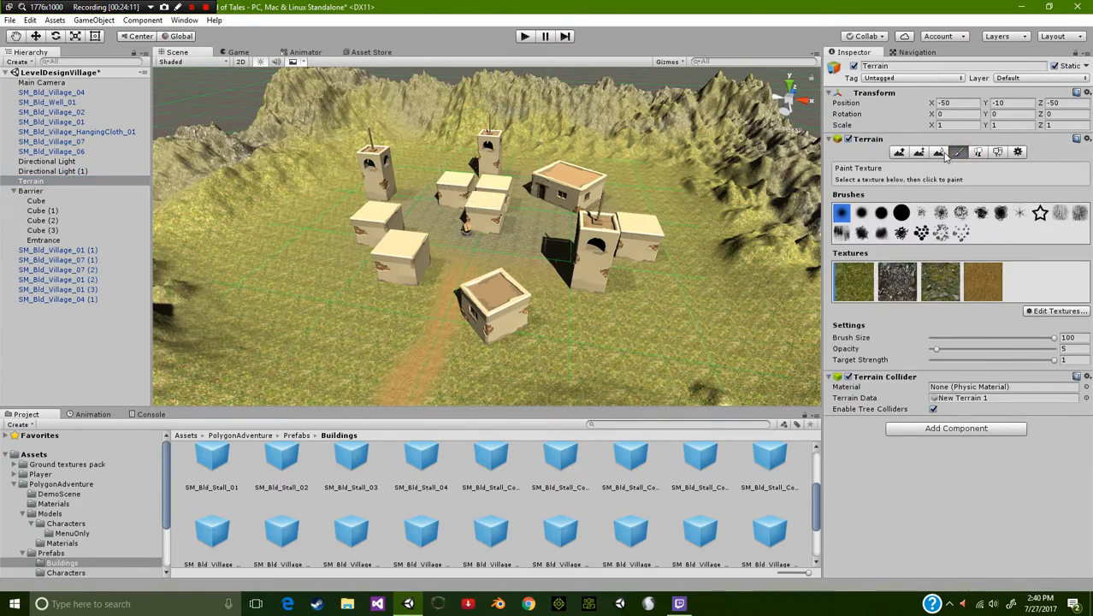
pyautogui.click(938, 153)
pyautogui.click(918, 152)
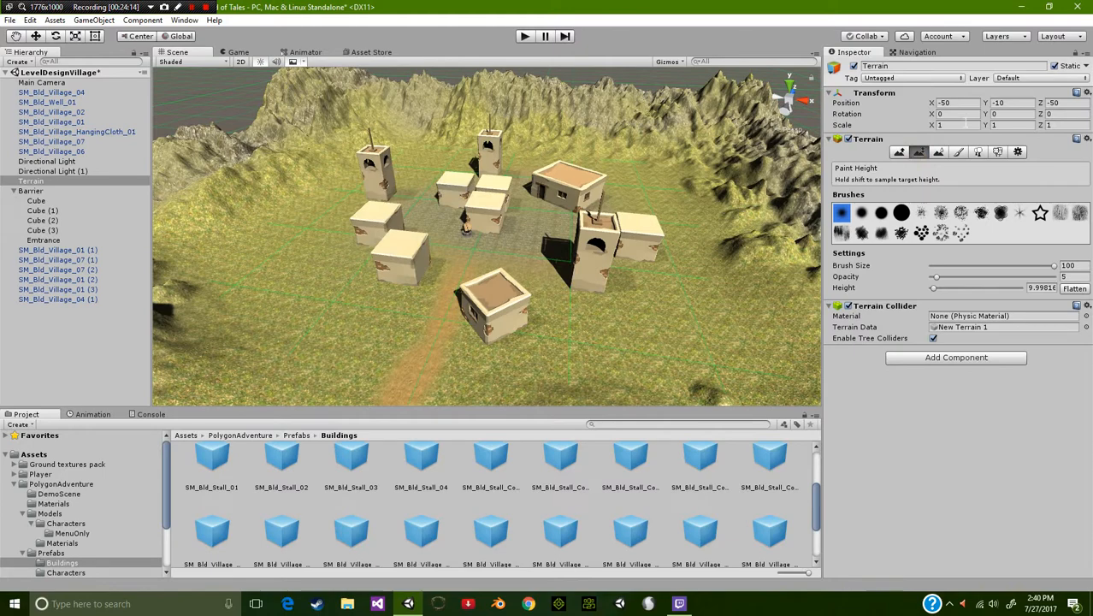
pyautogui.click(896, 153)
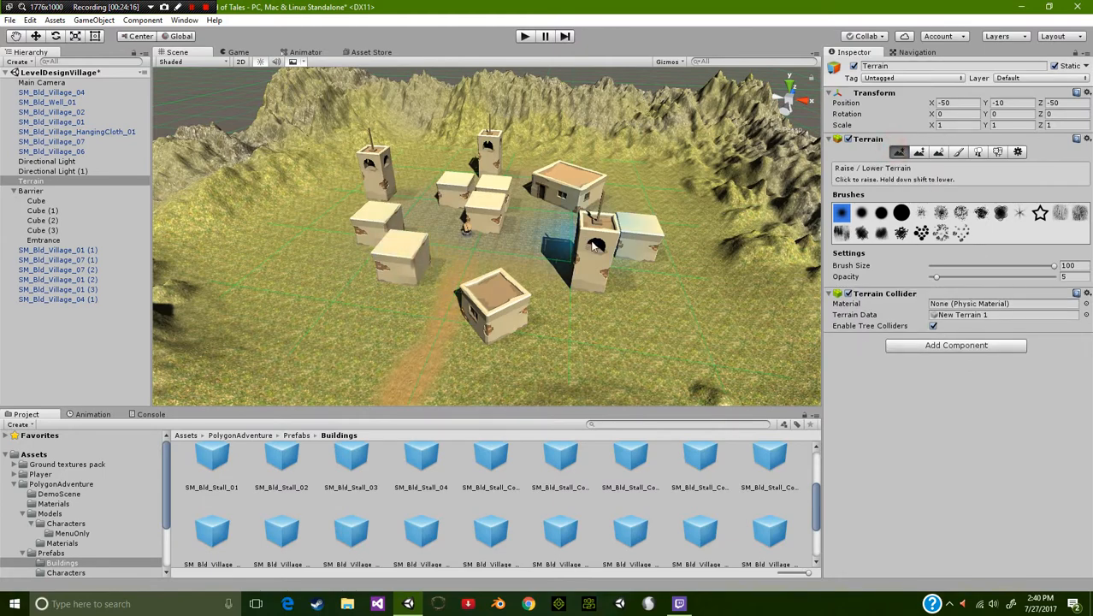
pyautogui.moveTo(318, 241); pyautogui.dragTo(363, 265, button='middle')
pyautogui.click(327, 278)
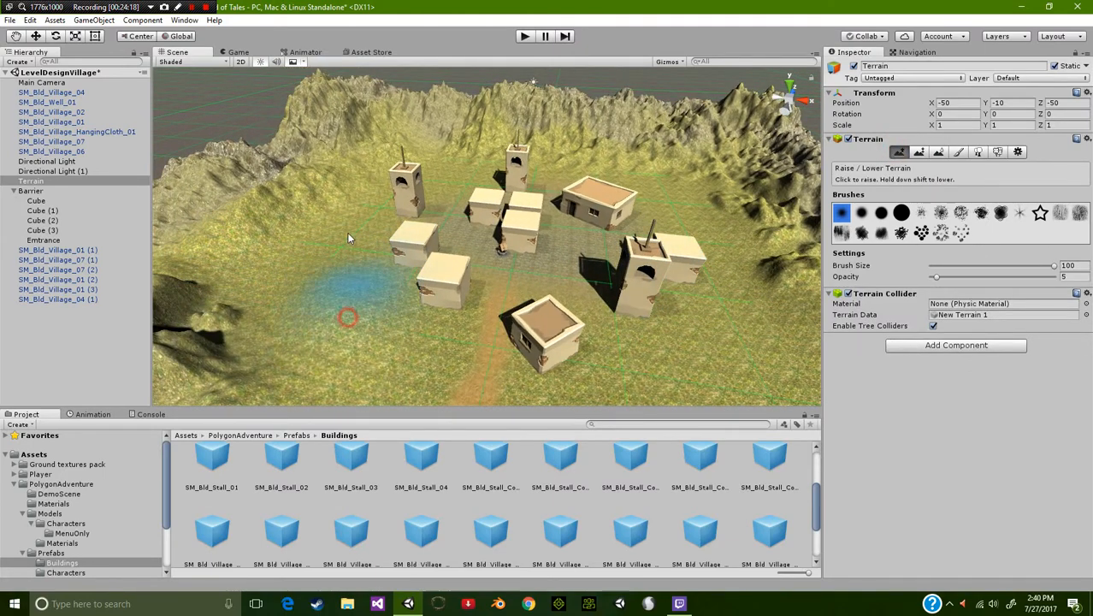
pyautogui.click(301, 279)
pyautogui.click(459, 164)
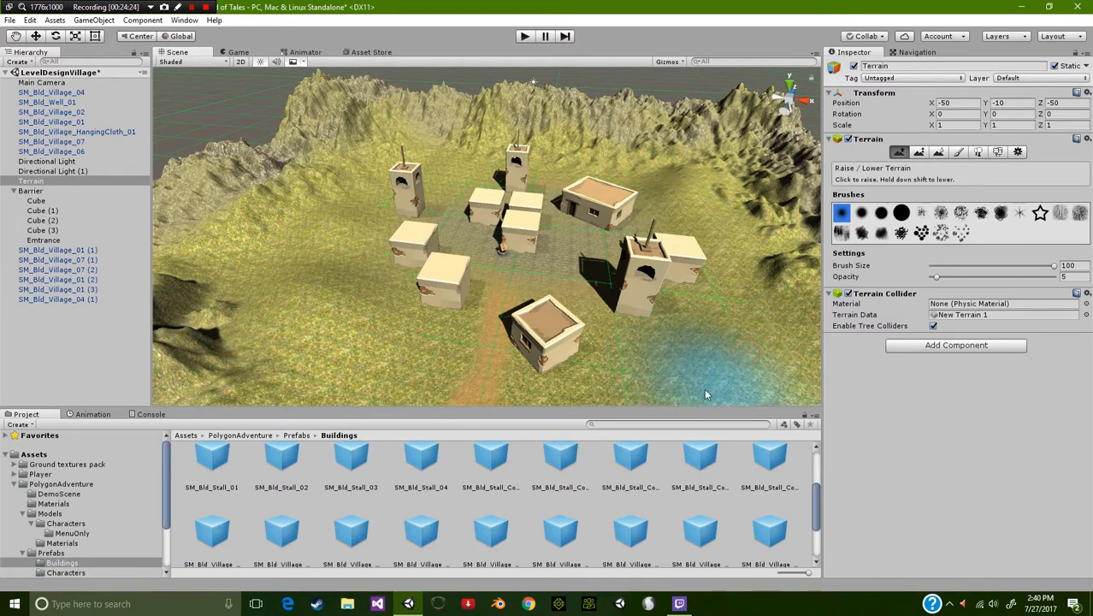
# Raise uneven ground between the large tower and the nearby ridge using a scattered-pattern brush at size 100
pyautogui.moveTo(646, 354)
pyautogui.mouseDown(button='middle')
pyautogui.moveTo(687, 240)
pyautogui.moveTo(658, 215)
pyautogui.mouseUp(button='middle')
pyautogui.moveTo(598, 307); pyautogui.dragTo(563, 305, button='middle')
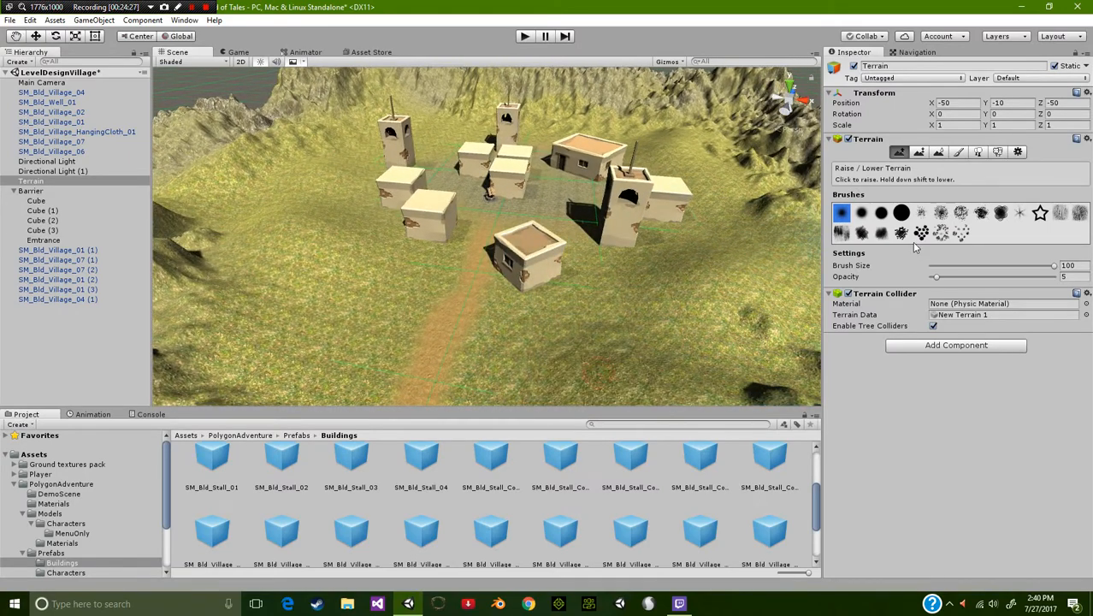
pyautogui.click(941, 232)
pyautogui.moveTo(714, 329)
pyautogui.mouseDown()
pyautogui.moveTo(737, 332)
pyautogui.moveTo(778, 216)
pyautogui.mouseUp()
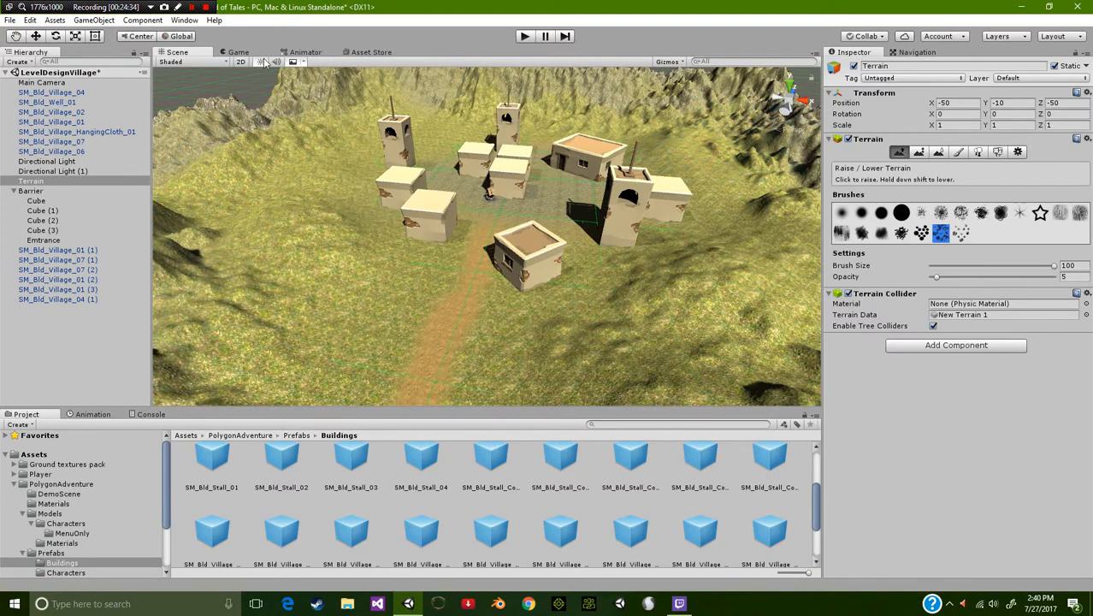
# Paint rocky grass and grey rock textures in scattered patches over the raised ground near the tower, with brush size 100 and opacity 5
pyautogui.click(958, 152)
pyautogui.click(937, 292)
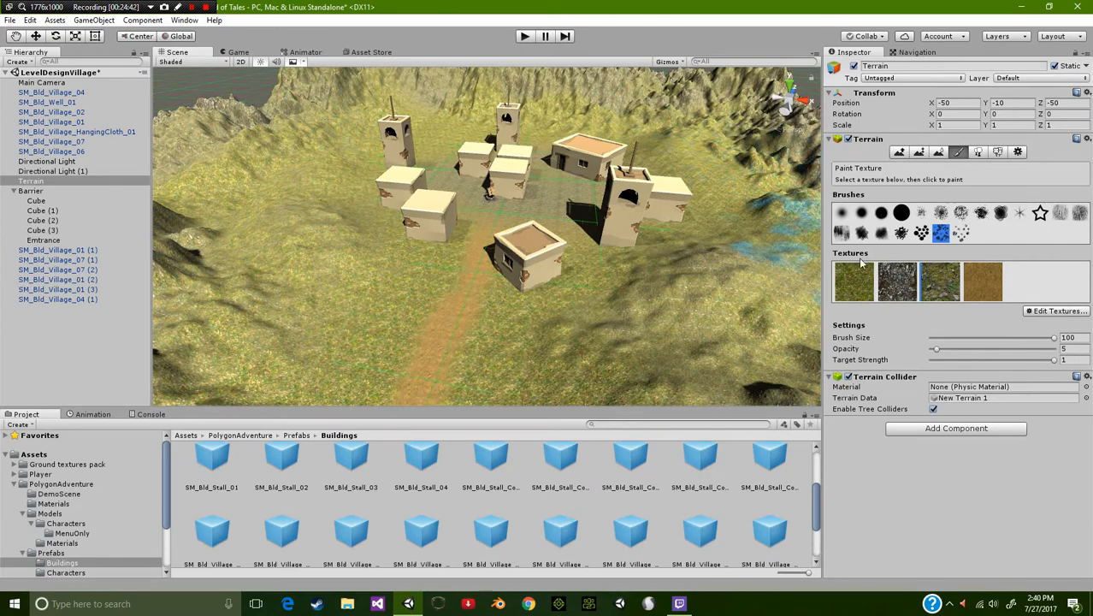
pyautogui.moveTo(808, 278); pyautogui.dragTo(724, 341)
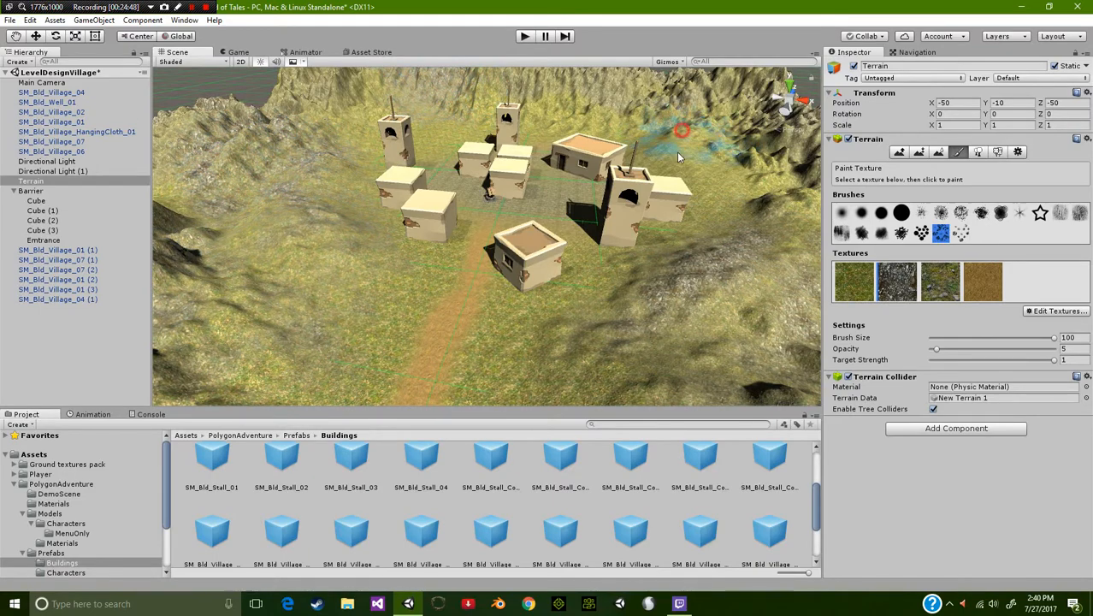
# Run the village scene in the Game view with Maximize On Play enabled
pyautogui.scroll(-3, 727, 320)
pyautogui.moveTo(702, 317); pyautogui.dragTo(582, 257, button='middle')
pyautogui.click(239, 53)
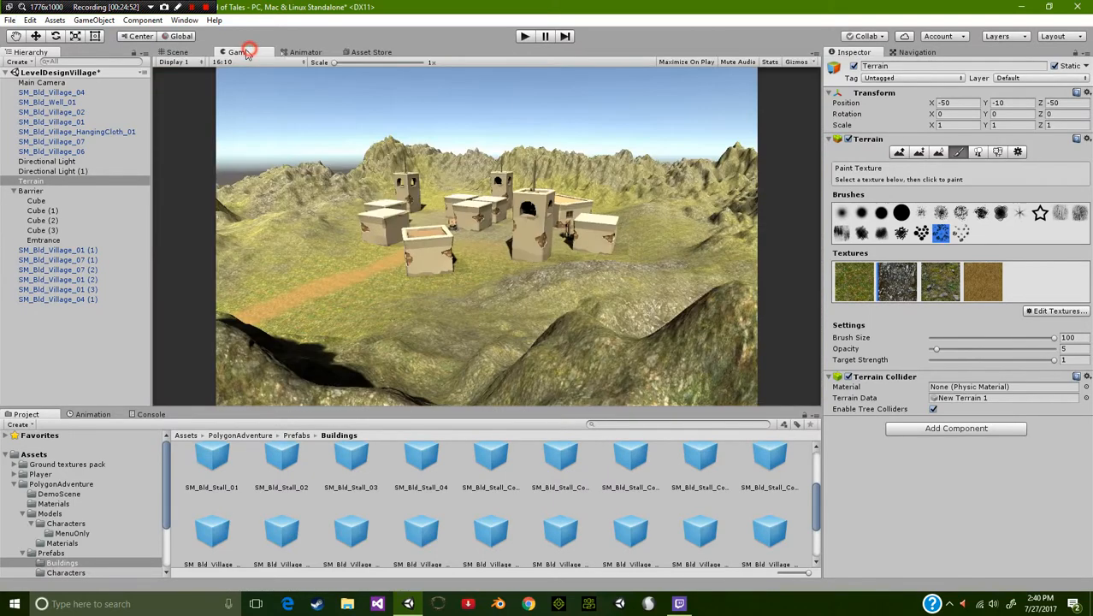
pyautogui.click(526, 37)
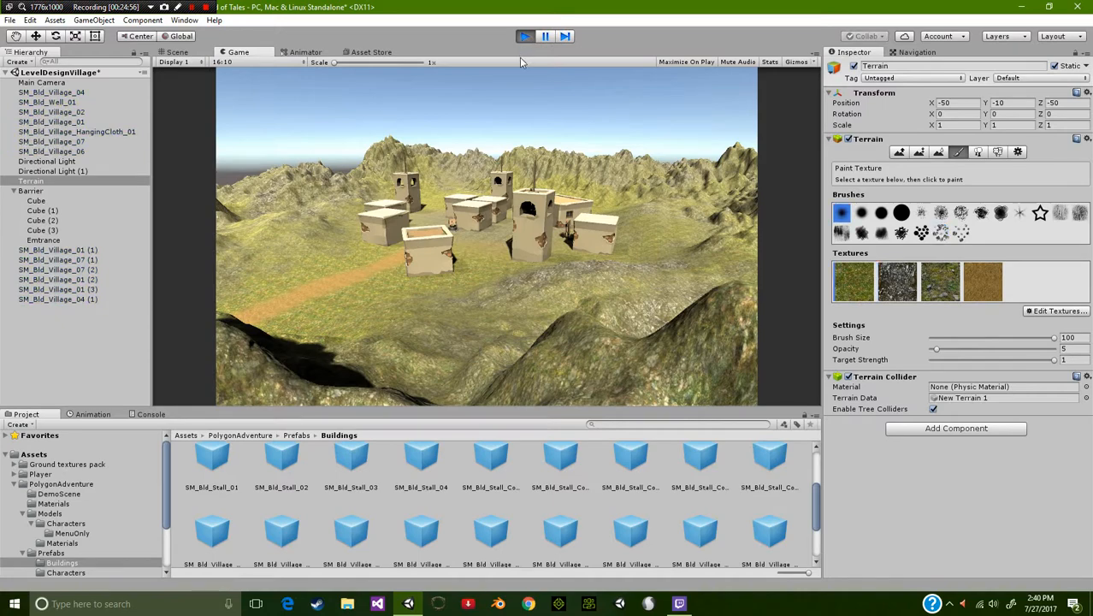
pyautogui.click(673, 64)
pyautogui.click(543, 36)
pyautogui.click(544, 38)
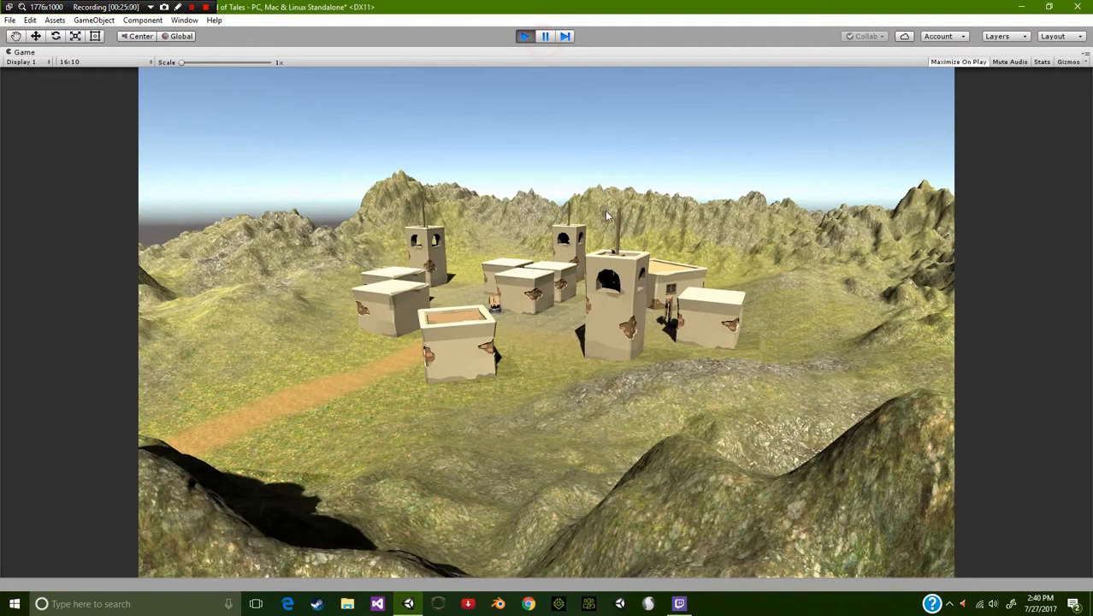